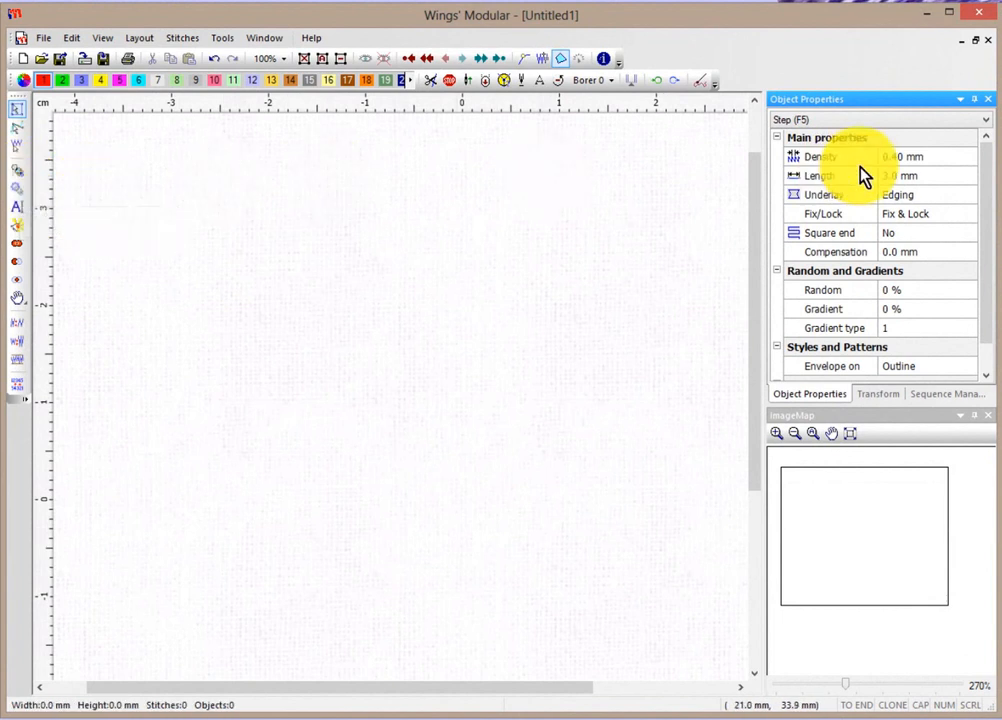
- Compare the stitch types by switching from Step to Manual and to Satin, and review the list of available types
{"action": "left_click", "coordinate": [826, 120]}
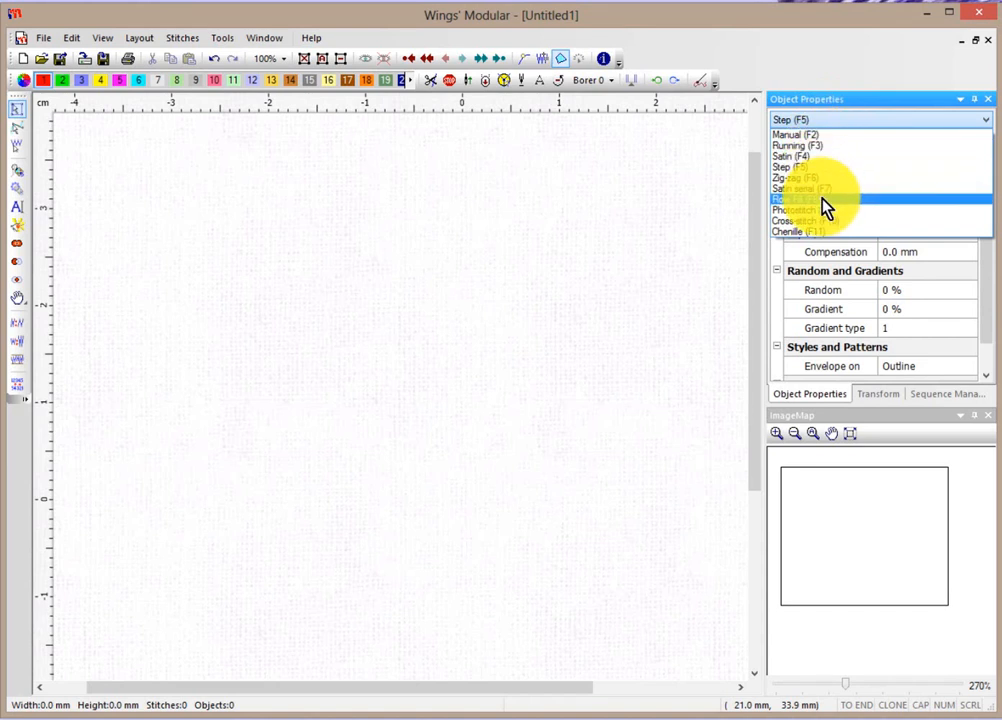
{"action": "left_click", "coordinate": [786, 135]}
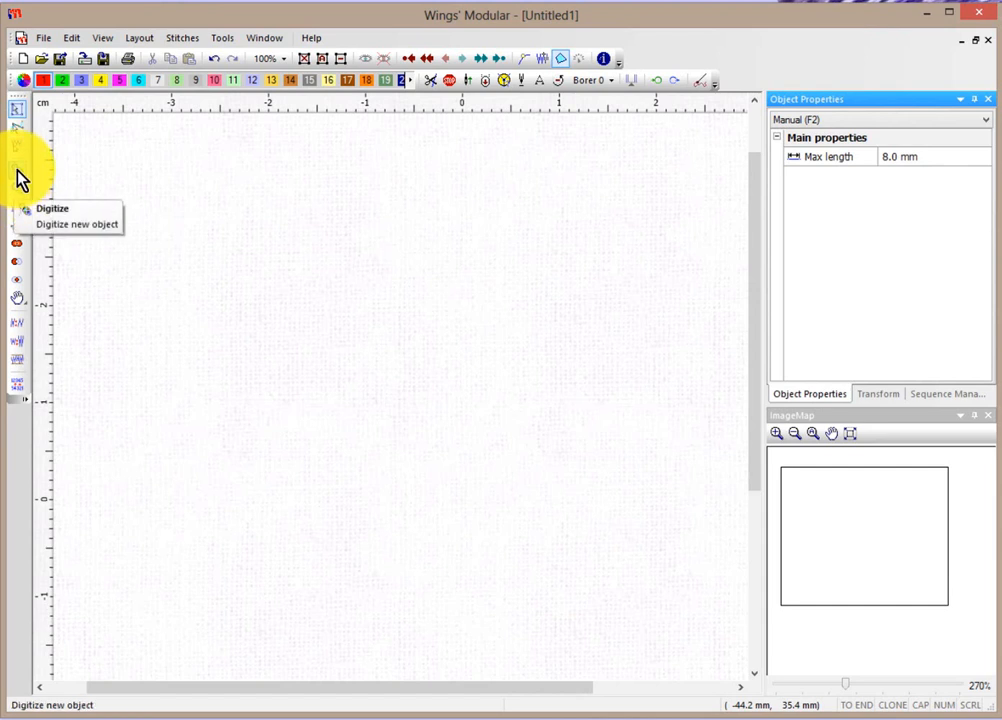
{"action": "left_click", "coordinate": [828, 120]}
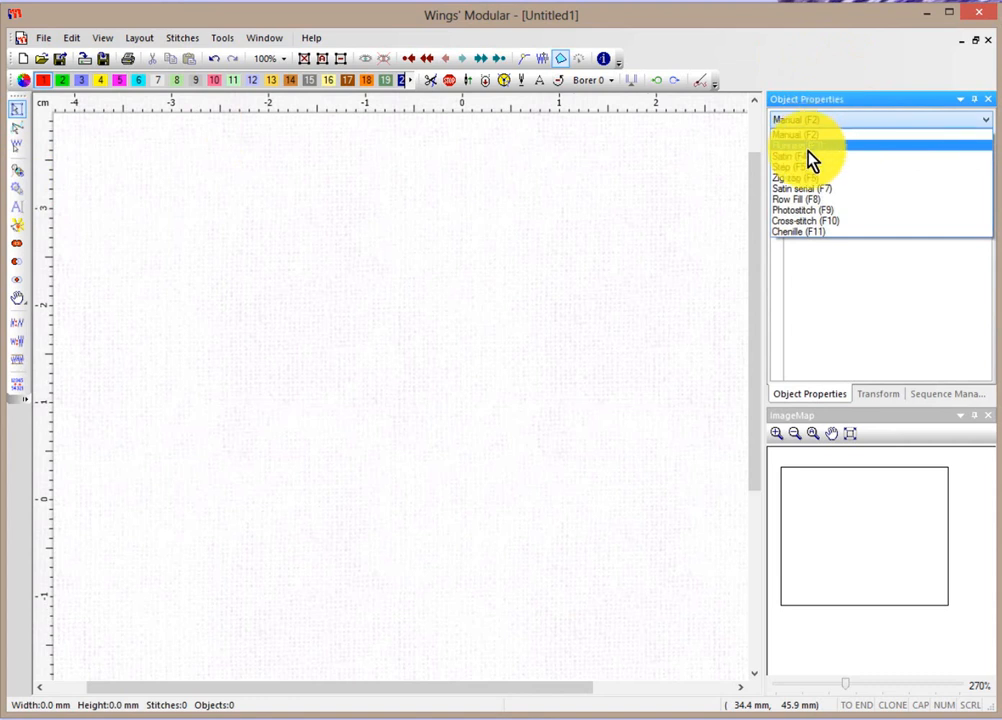
{"action": "left_click", "coordinate": [807, 156]}
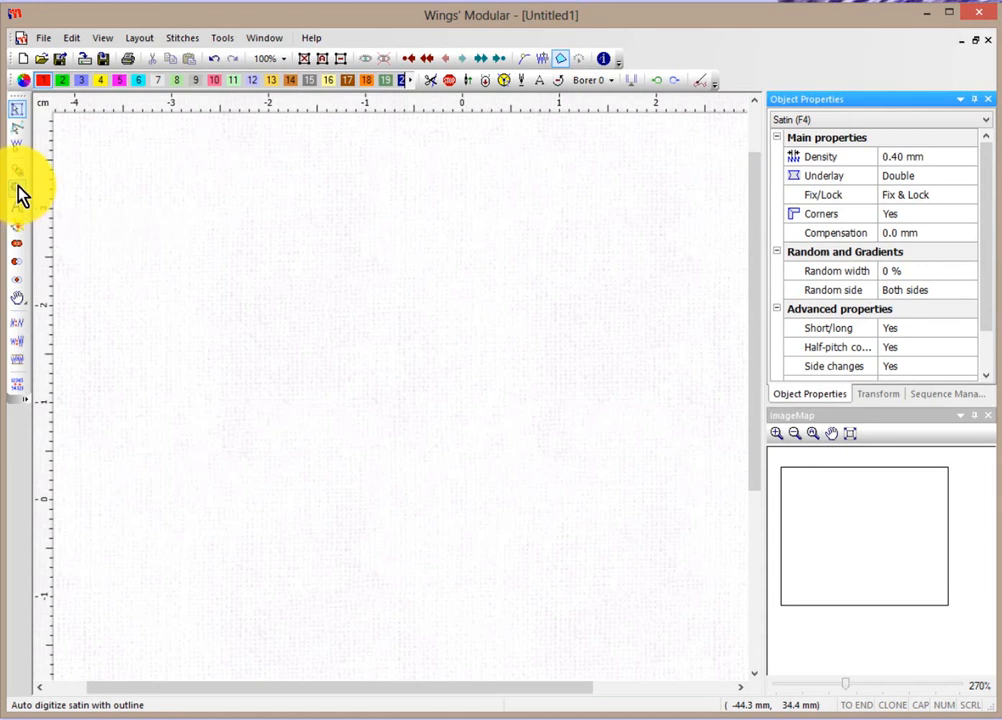
{"action": "left_click", "coordinate": [826, 121]}
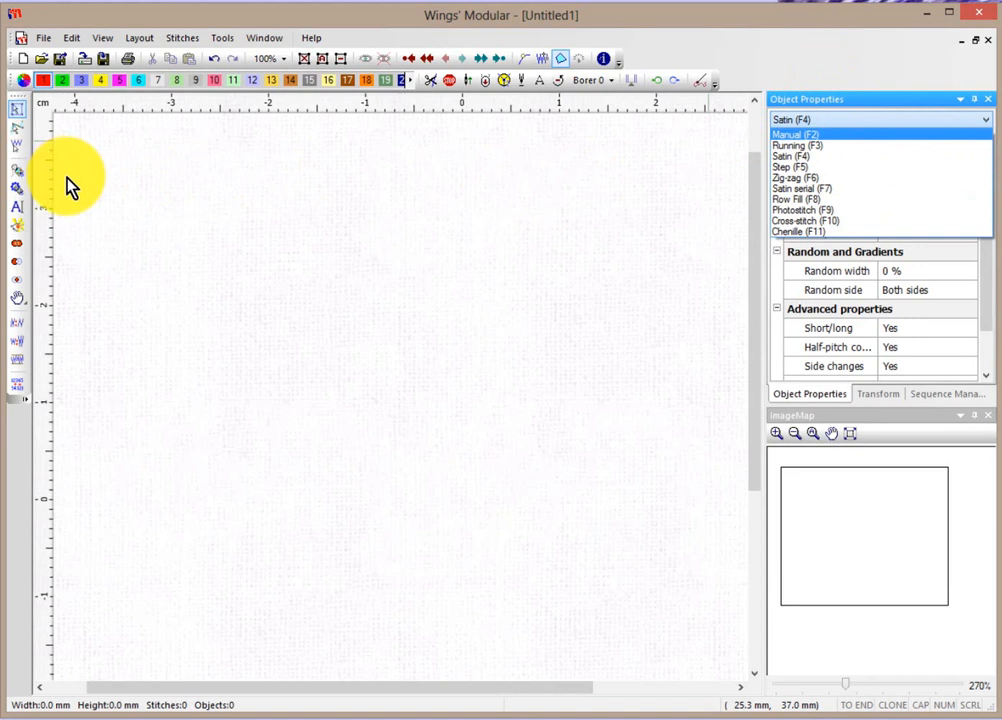
{"action": "left_click", "coordinate": [484, 200]}
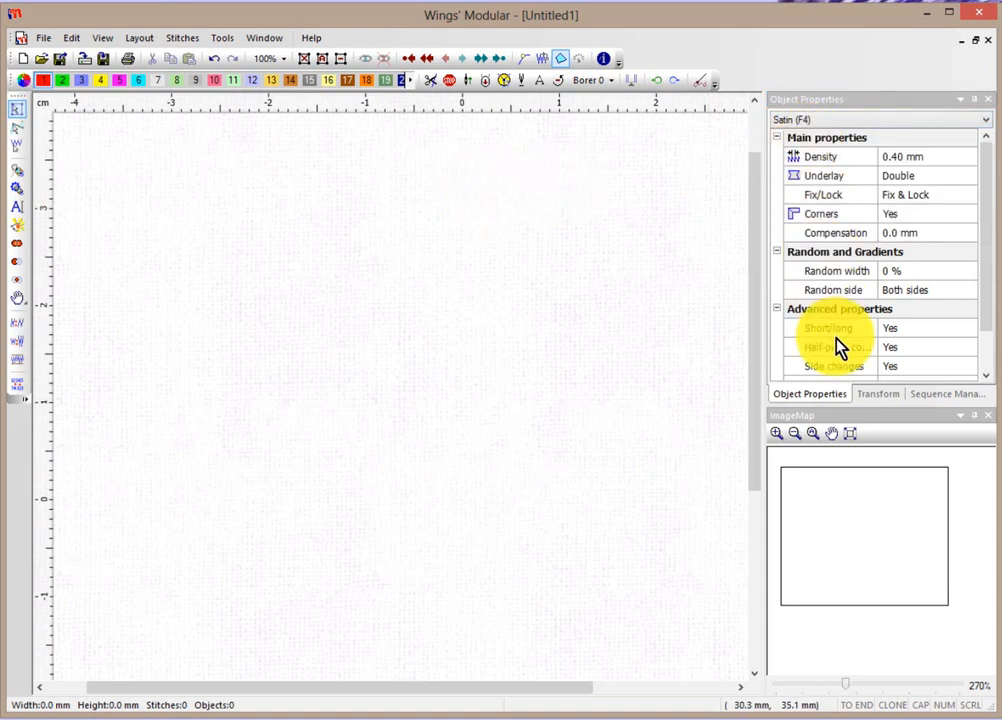
- Set the stitch type to Manual and digitize an eight-point zigzag about 17.2 mm wide and 10 mm high, leaving it deselected
{"action": "left_click", "coordinate": [842, 119]}
{"action": "left_click", "coordinate": [810, 134]}
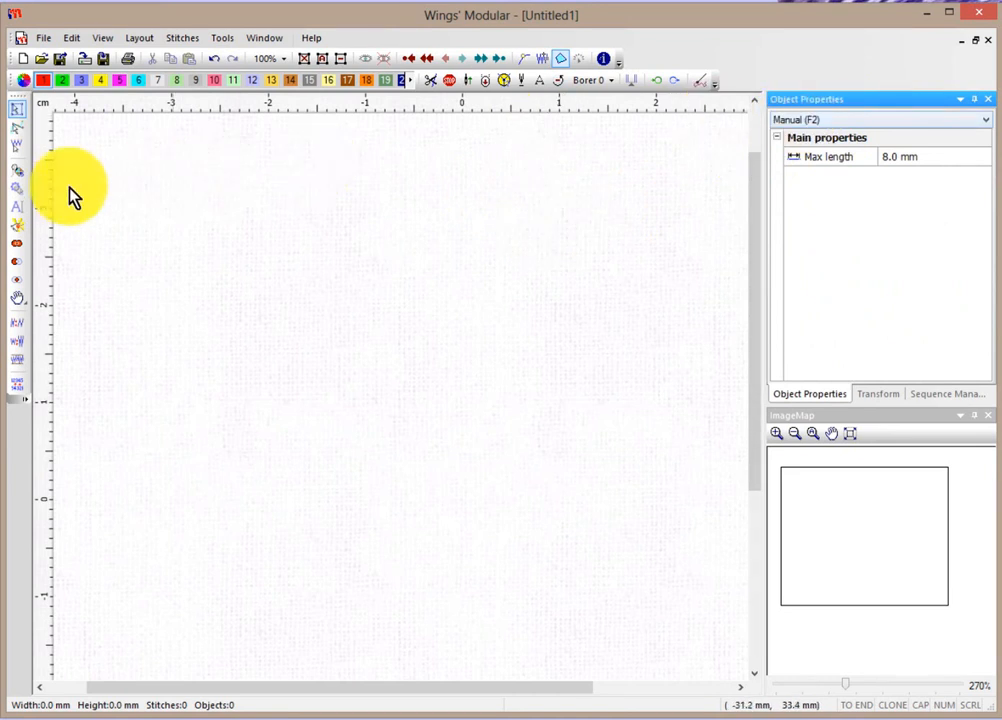
{"action": "left_click", "coordinate": [18, 178]}
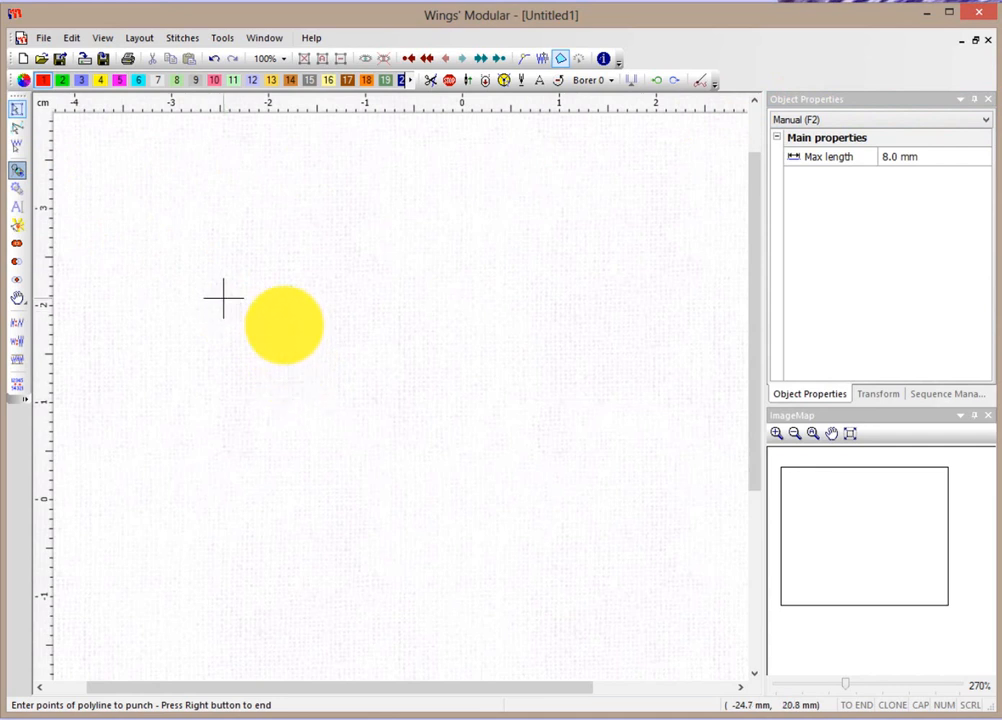
{"action": "left_click", "coordinate": [207, 288]}
{"action": "left_click", "coordinate": [252, 241]}
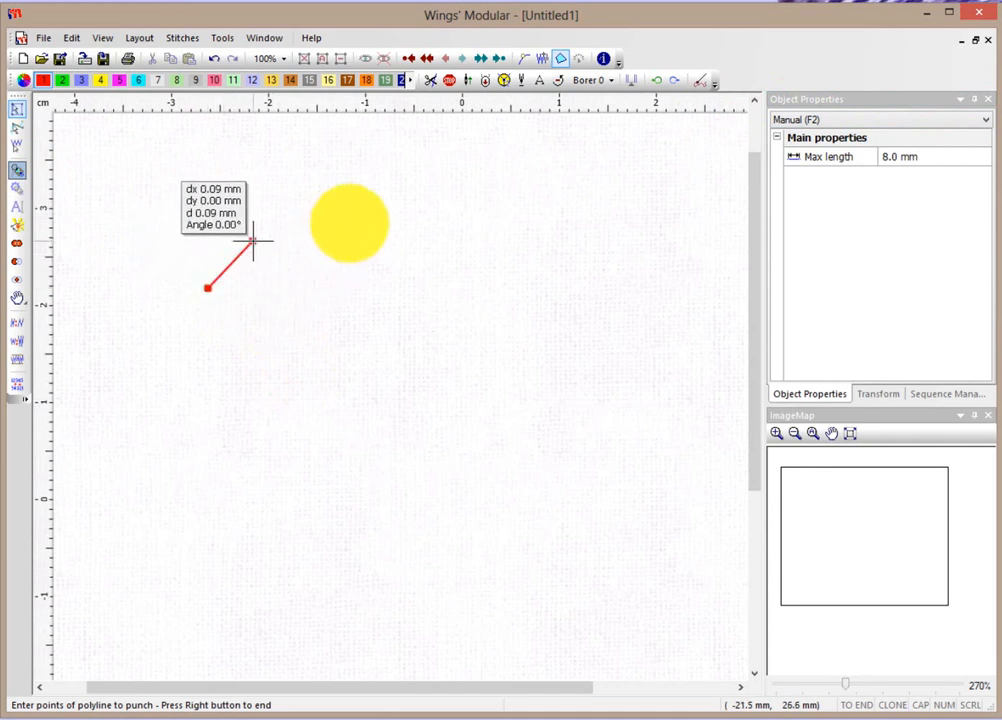
{"action": "left_click", "coordinate": [263, 286]}
{"action": "left_click", "coordinate": [300, 236]}
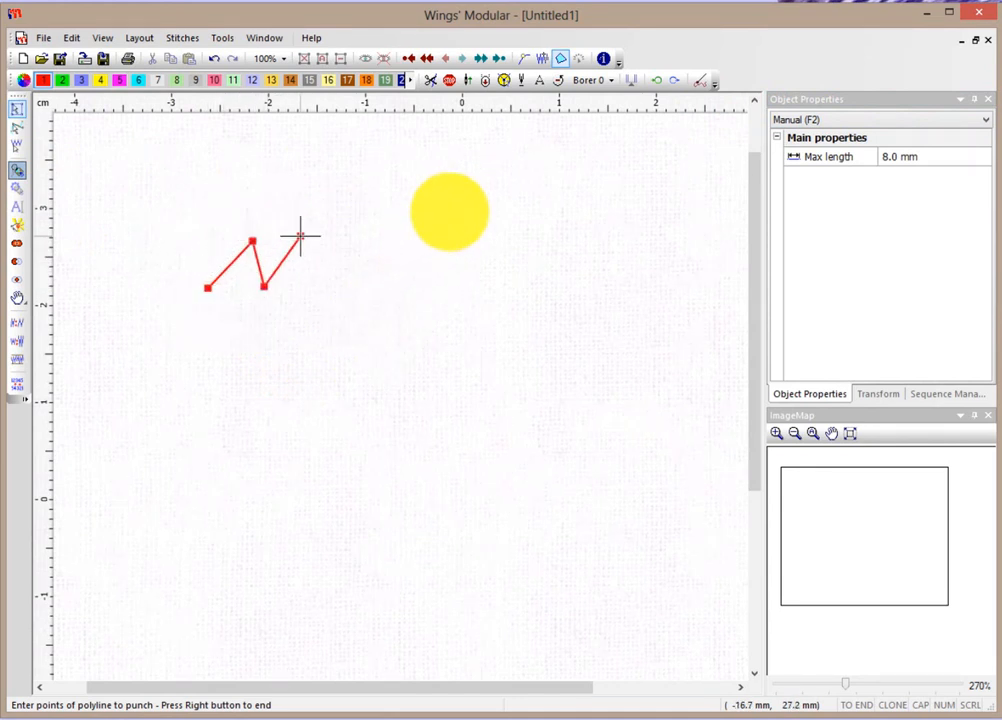
{"action": "left_click", "coordinate": [318, 276]}
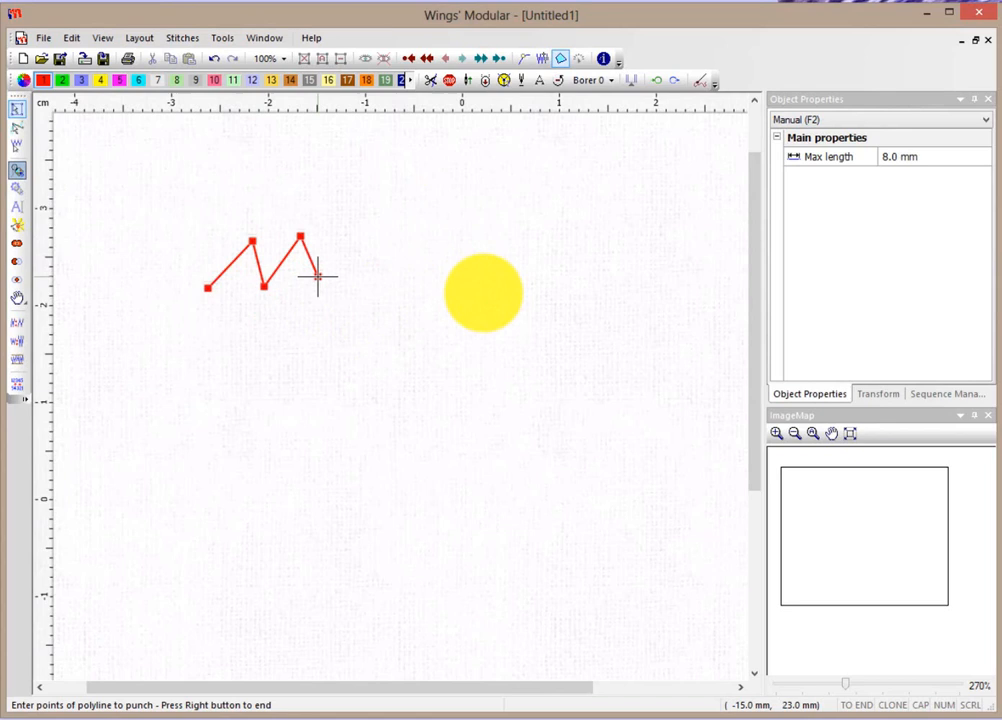
{"action": "left_click", "coordinate": [360, 233]}
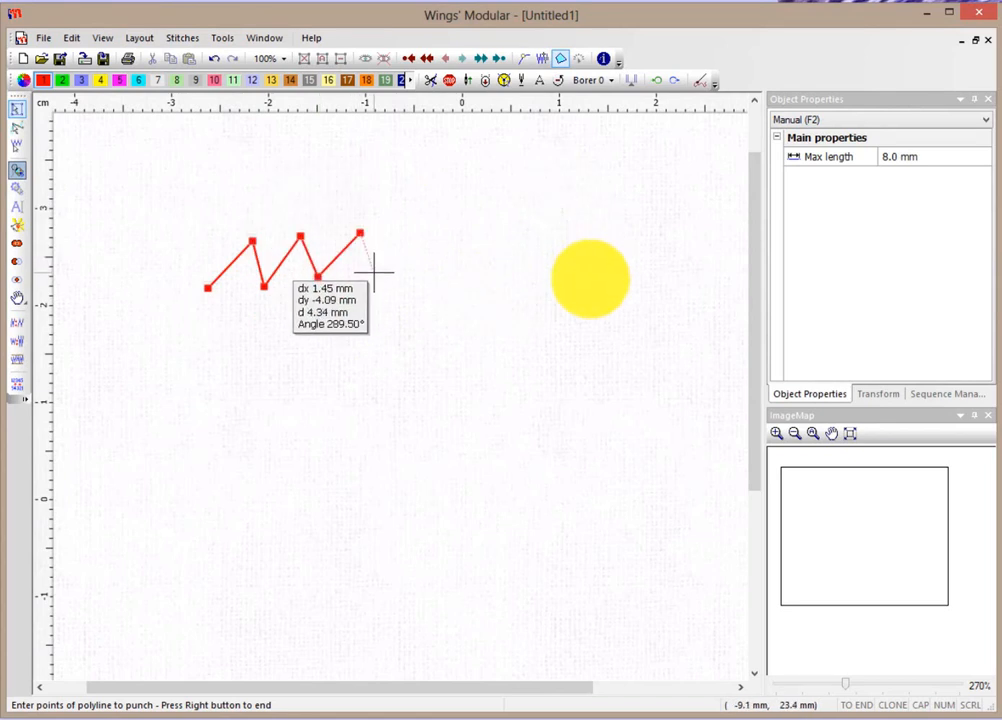
{"action": "left_click", "coordinate": [374, 273]}
{"action": "left_click", "coordinate": [320, 330]}
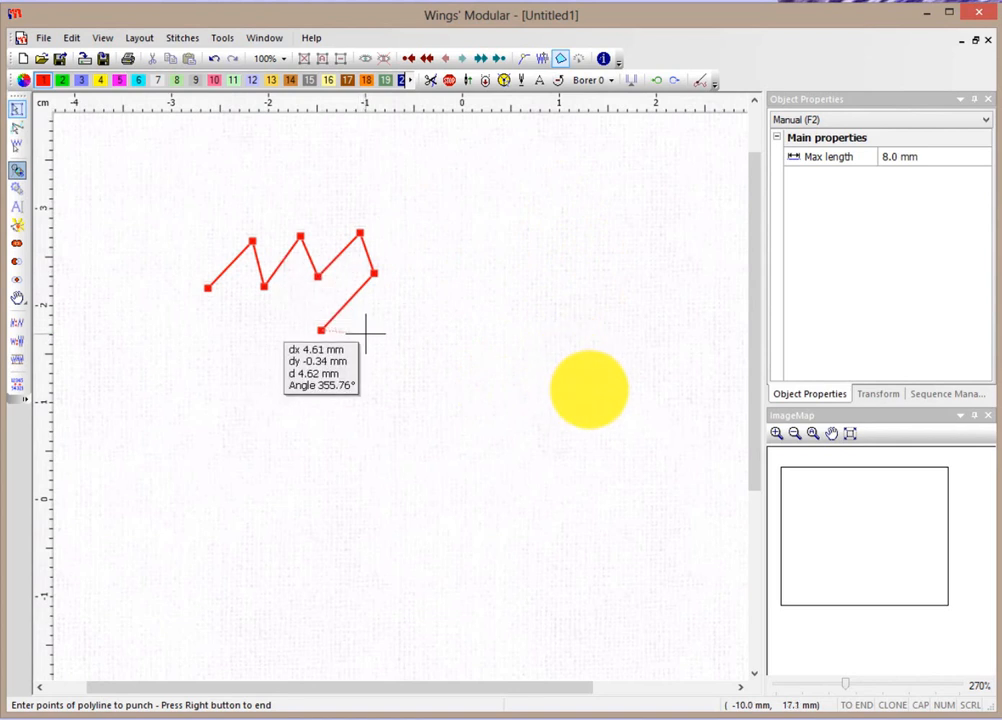
{"action": "right_click", "coordinate": [366, 333]}
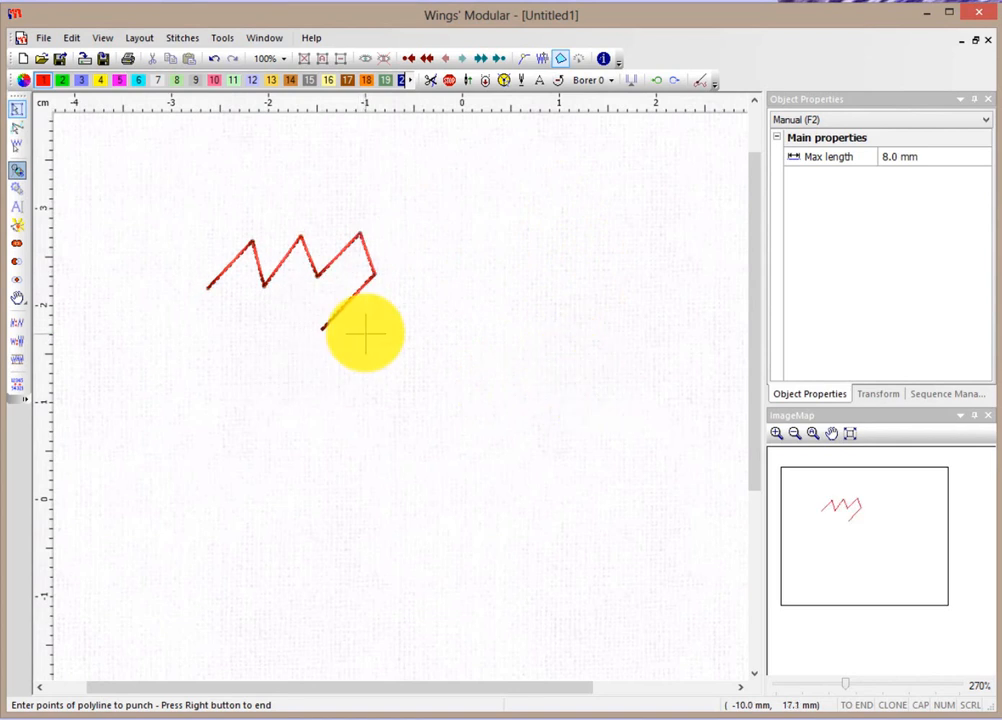
{"action": "key", "text": "Escape"}
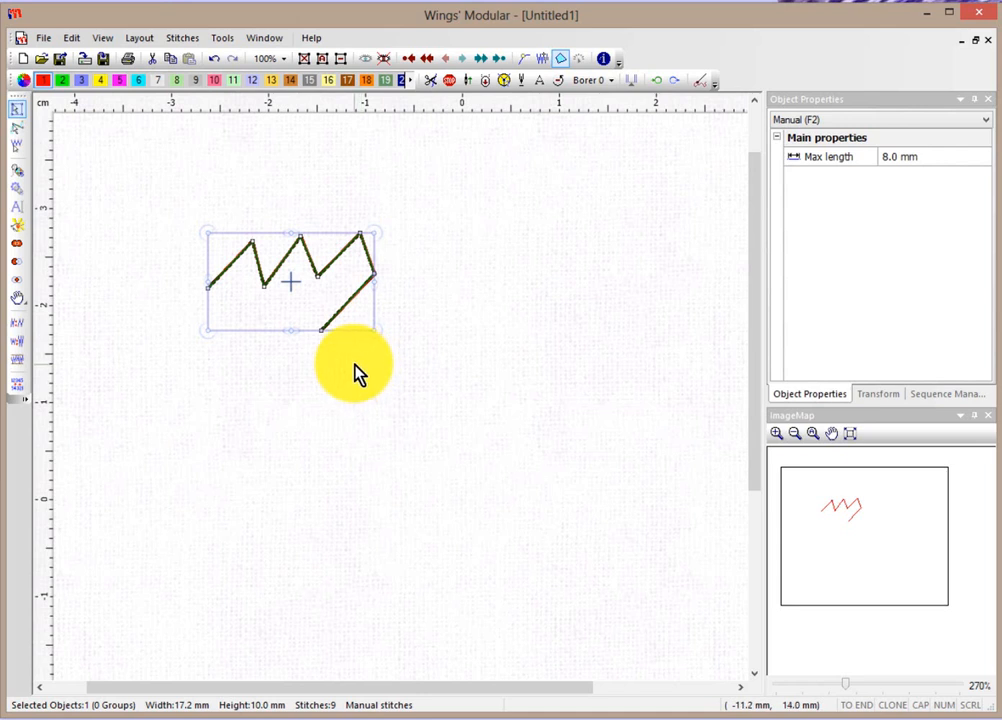
{"action": "left_click", "coordinate": [278, 375]}
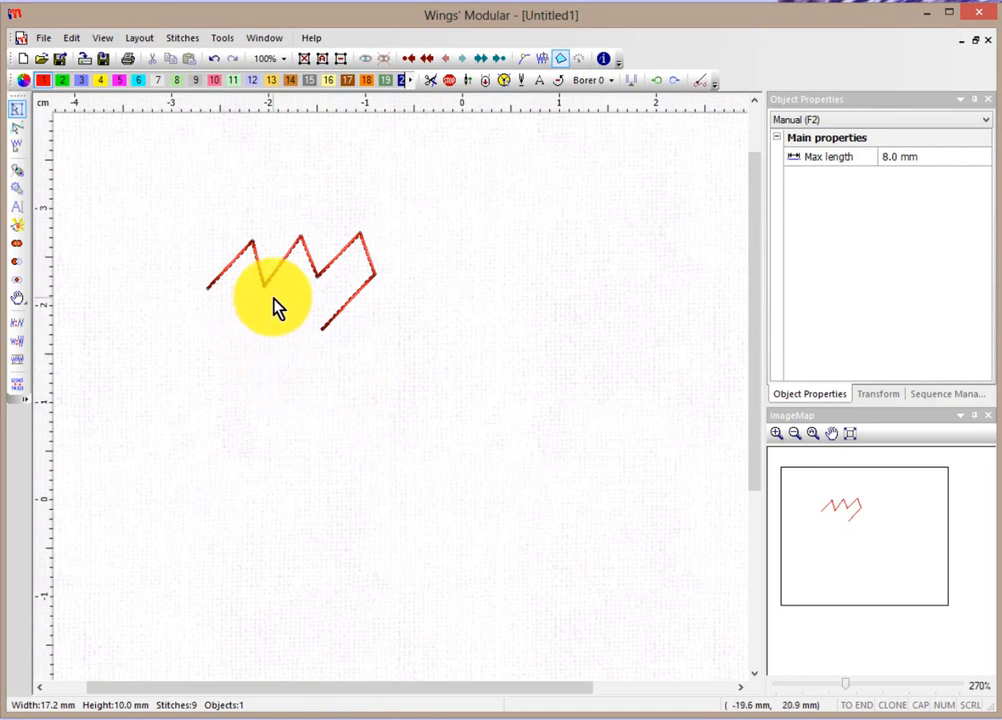
- Turn off the realistic thread rendering and show the stitch end points to examine the zigzag's individual stitches
{"action": "scroll", "coordinate": [275, 308], "scroll_direction": "up", "scroll_amount": 4}
{"action": "scroll", "coordinate": [270, 220], "scroll_direction": "up", "scroll_amount": 2}
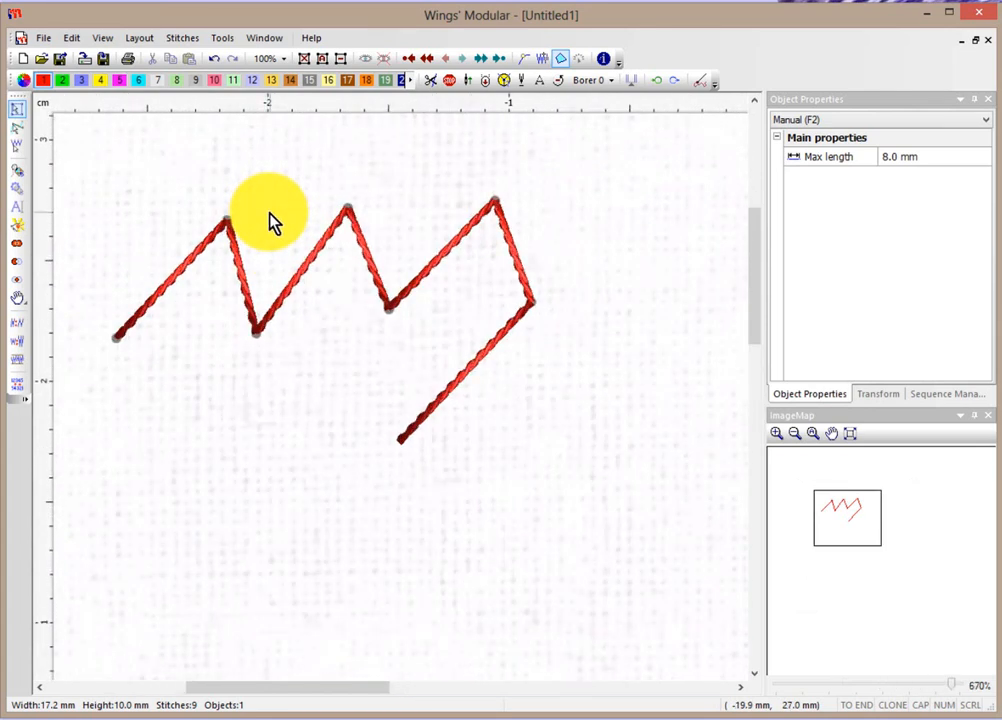
{"action": "key", "text": "3"}
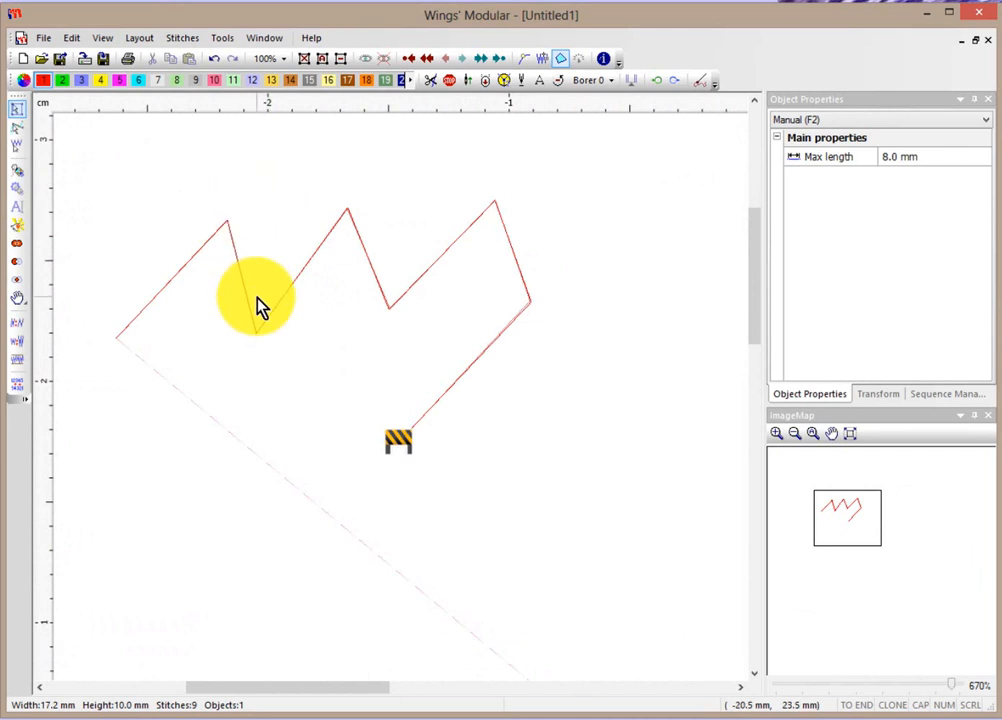
{"action": "key", "text": "3"}
{"action": "key", "text": "3"}
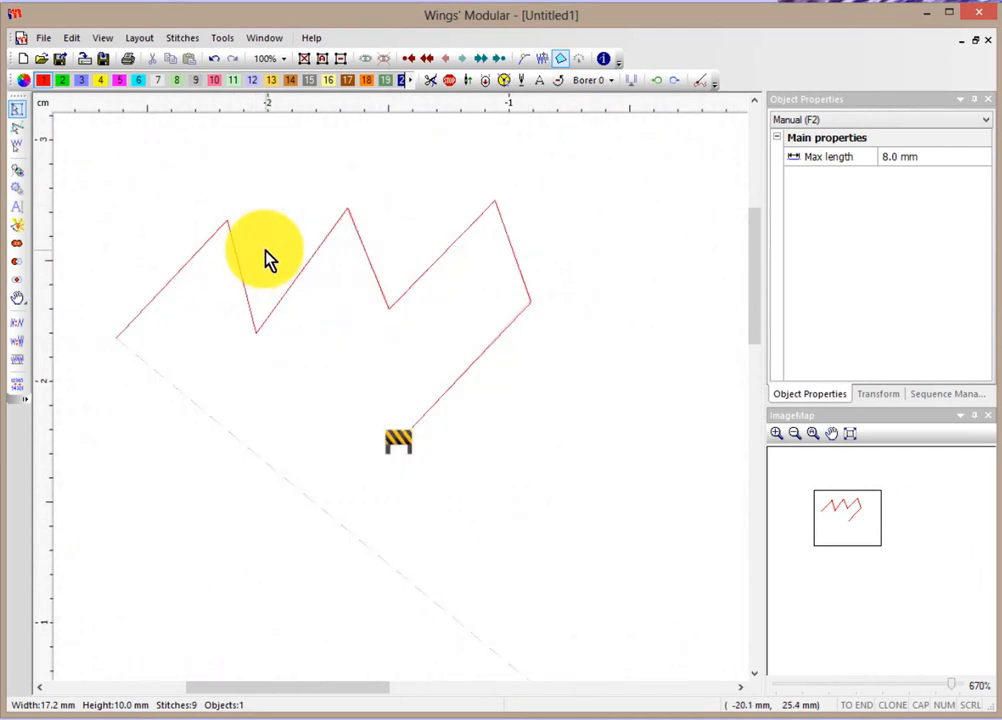
{"action": "left_click", "coordinate": [524, 62]}
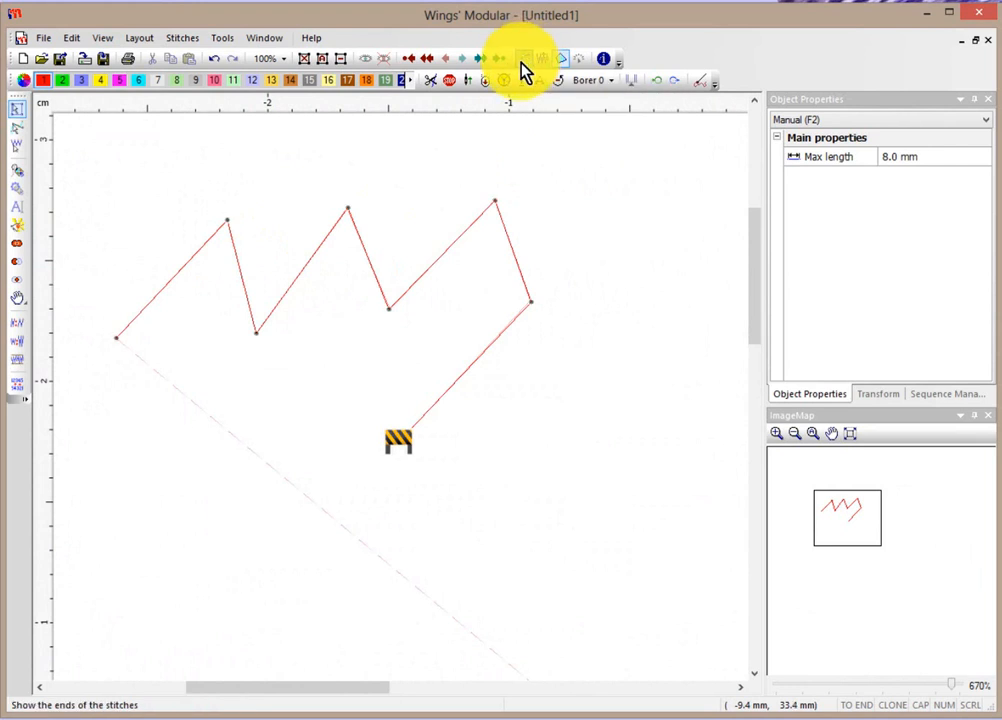
{"action": "scroll", "coordinate": [350, 232], "scroll_direction": "up", "scroll_amount": 1}
{"action": "scroll", "coordinate": [350, 232], "scroll_direction": "up", "scroll_amount": 4}
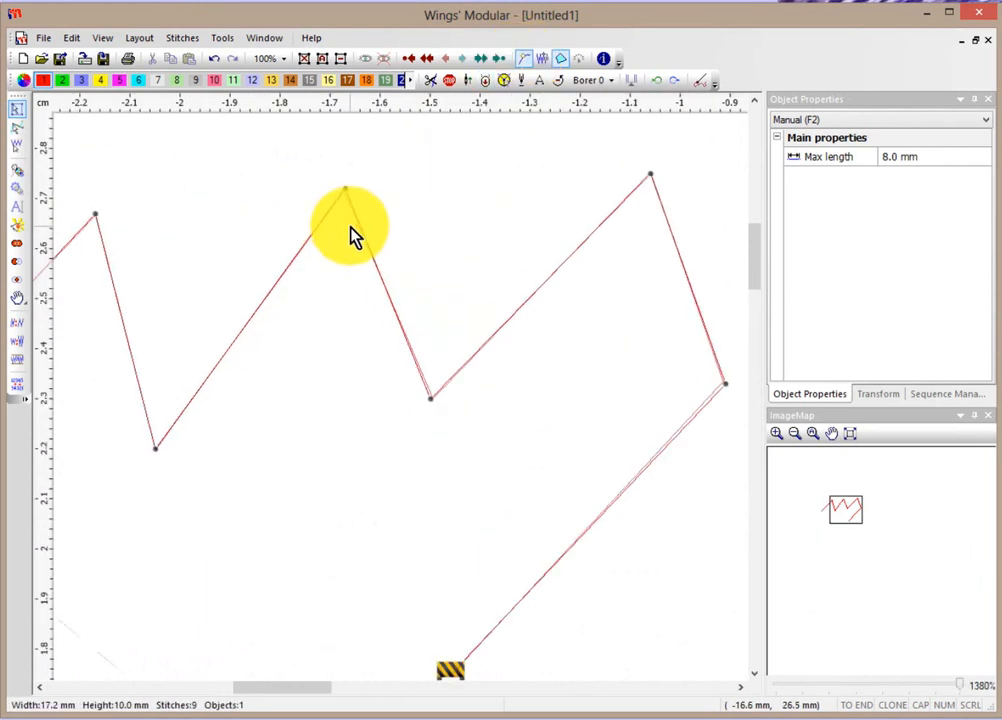
{"action": "scroll", "coordinate": [396, 218], "scroll_direction": "down", "scroll_amount": 2}
{"action": "scroll", "coordinate": [396, 218], "scroll_direction": "down", "scroll_amount": 4}
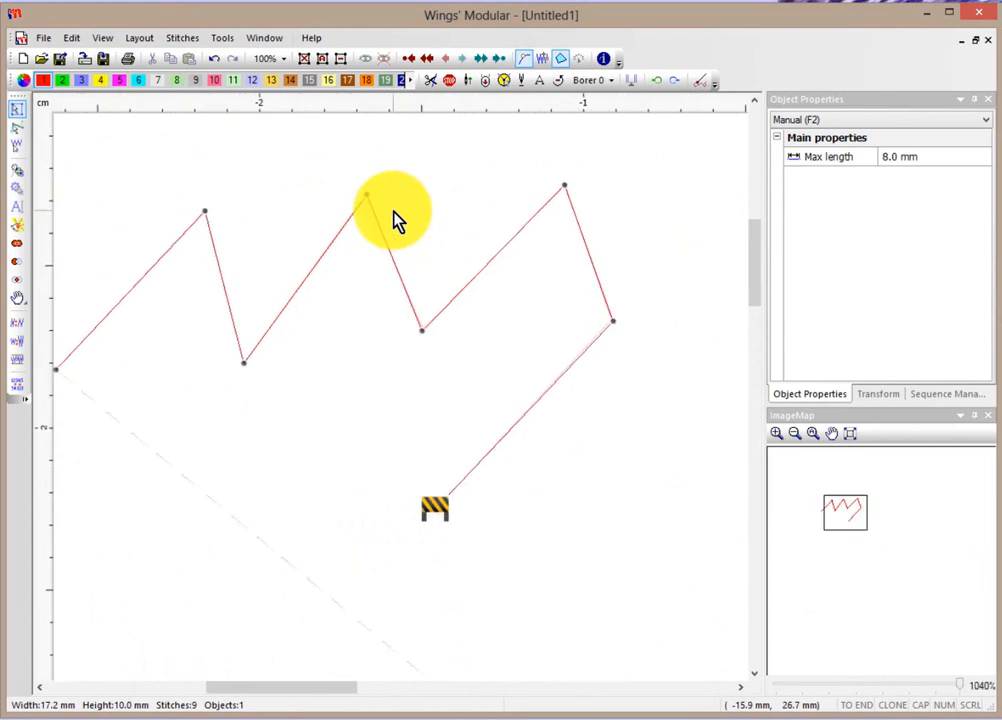
{"action": "scroll", "coordinate": [396, 218], "scroll_direction": "down", "scroll_amount": 1}
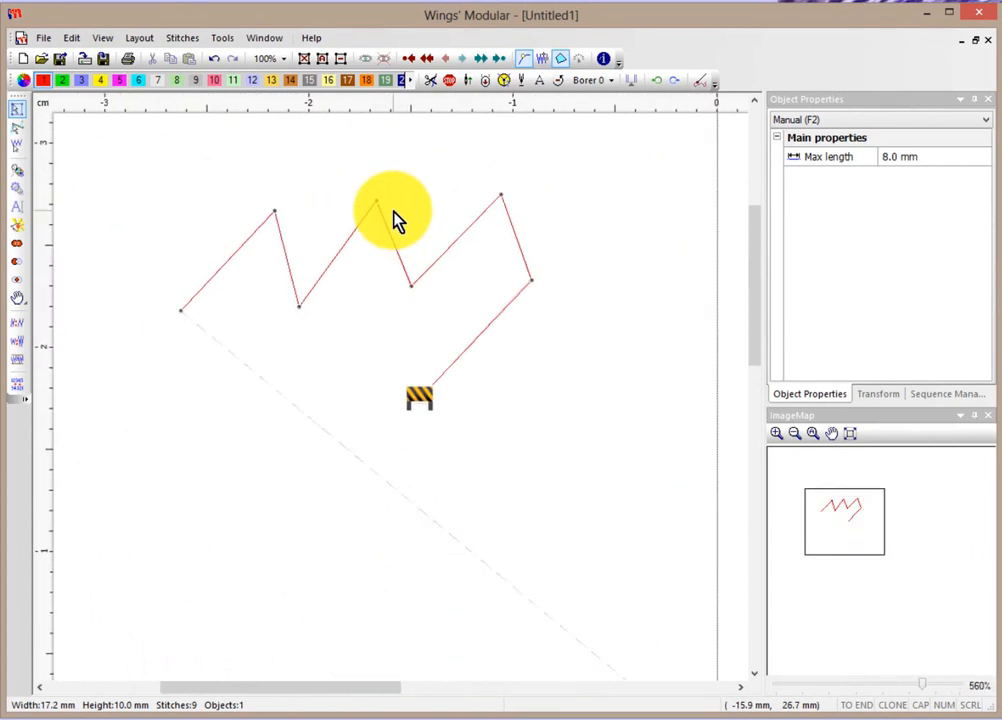
- Digitize a seven-point Manual polyline about 24.6 by 19.1 mm below the zigzag, with one diagonal segment exceeding the 8 mm maximum length
{"action": "left_click", "coordinate": [18, 172]}
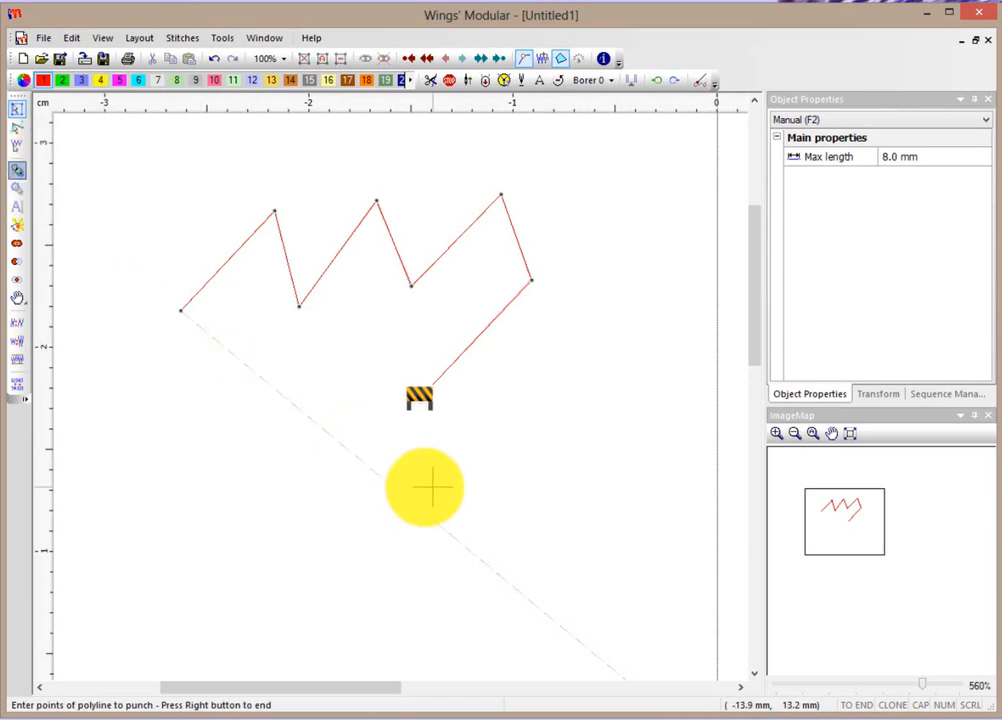
{"action": "left_click", "coordinate": [187, 508]}
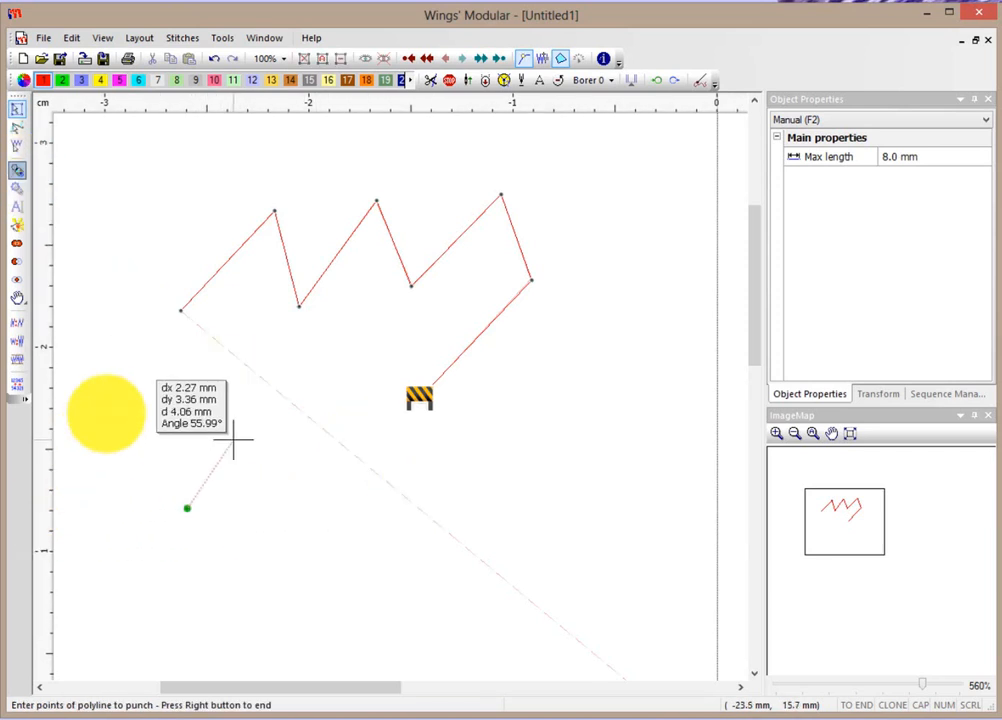
{"action": "left_click", "coordinate": [265, 393]}
{"action": "left_click", "coordinate": [351, 555]}
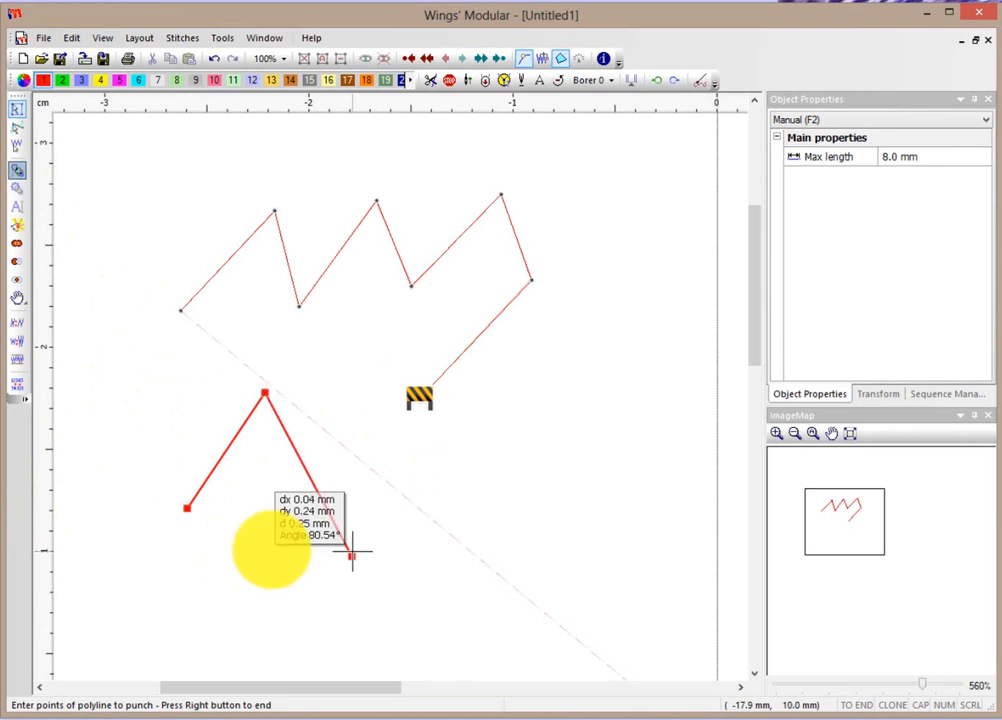
{"action": "left_click", "coordinate": [438, 459]}
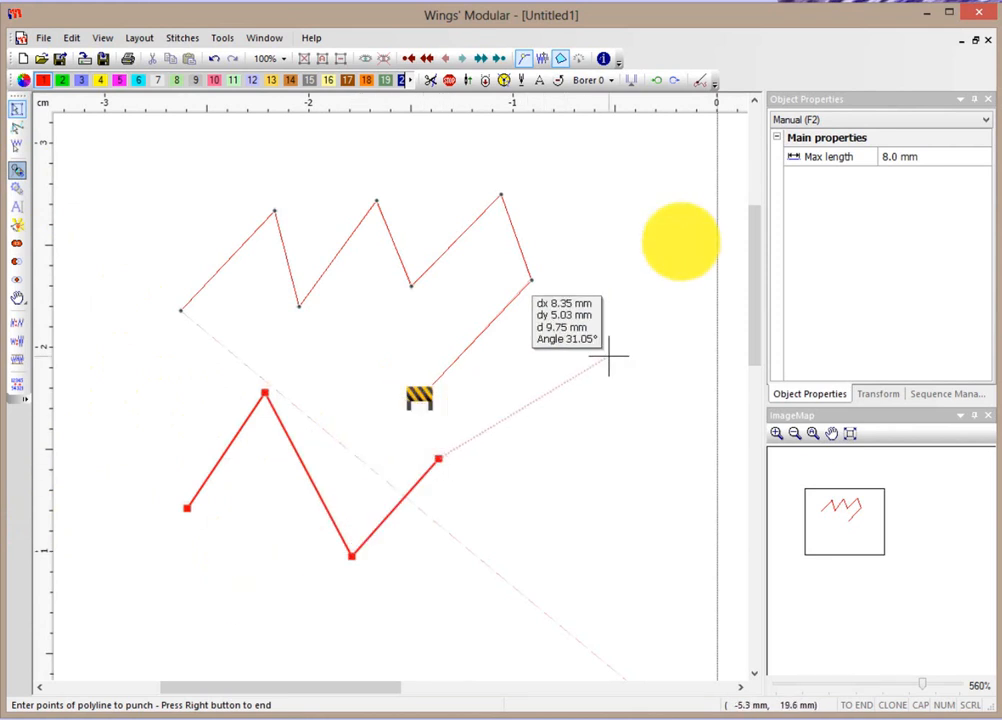
{"action": "left_click", "coordinate": [688, 168]}
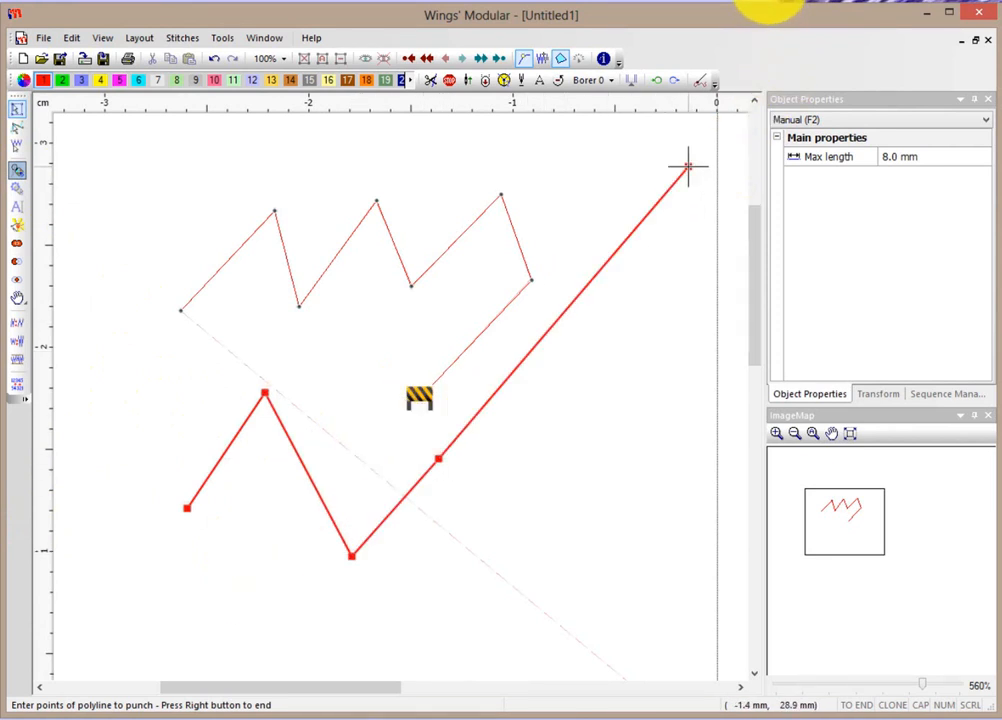
{"action": "left_click", "coordinate": [687, 256]}
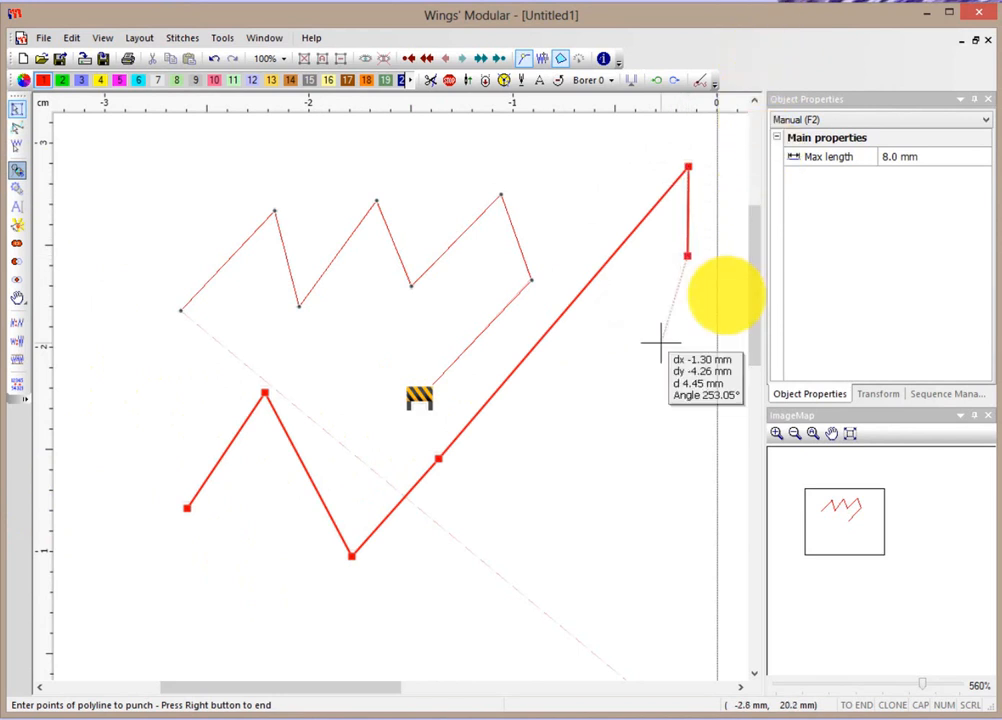
{"action": "left_click", "coordinate": [656, 376]}
{"action": "right_click", "coordinate": [635, 440]}
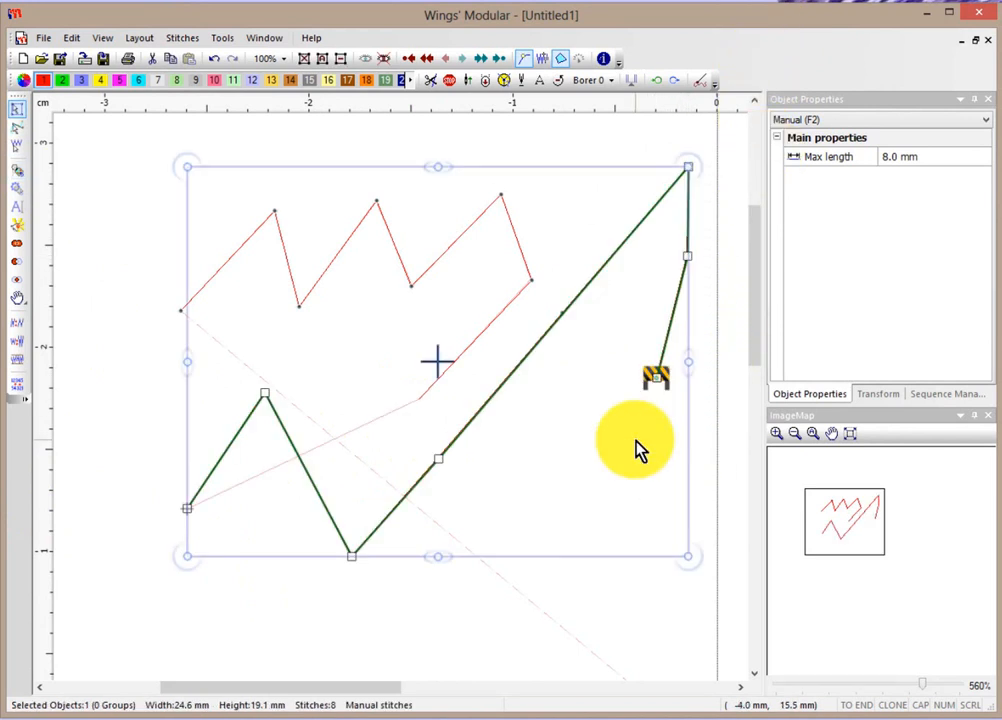
{"action": "right_click", "coordinate": [636, 440]}
{"action": "left_click", "coordinate": [538, 604]}
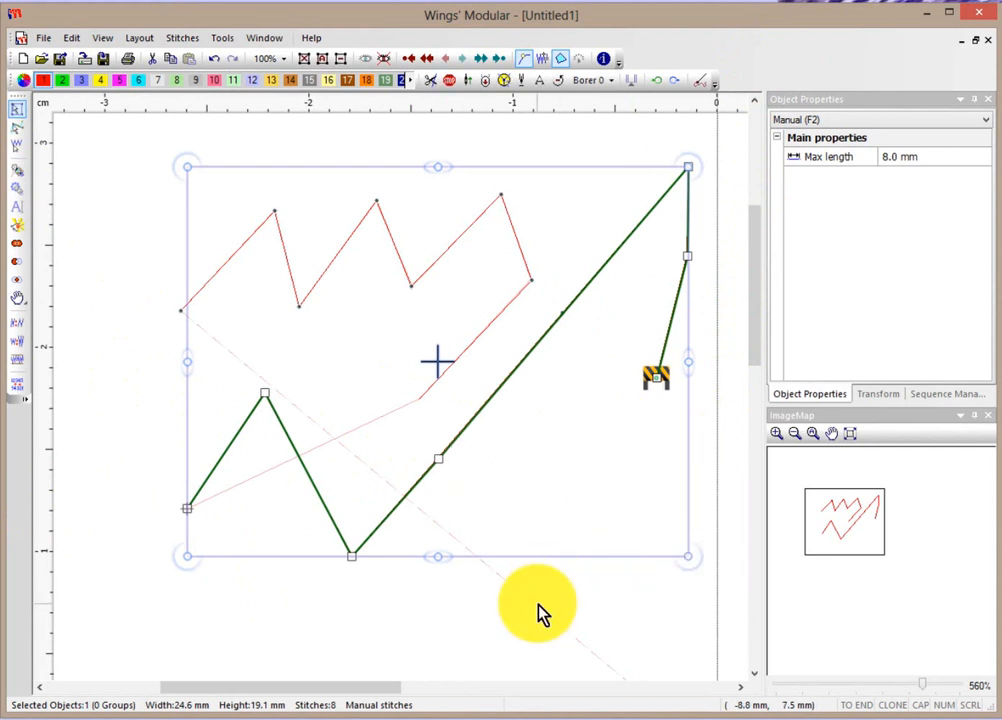
{"action": "left_click", "coordinate": [538, 604]}
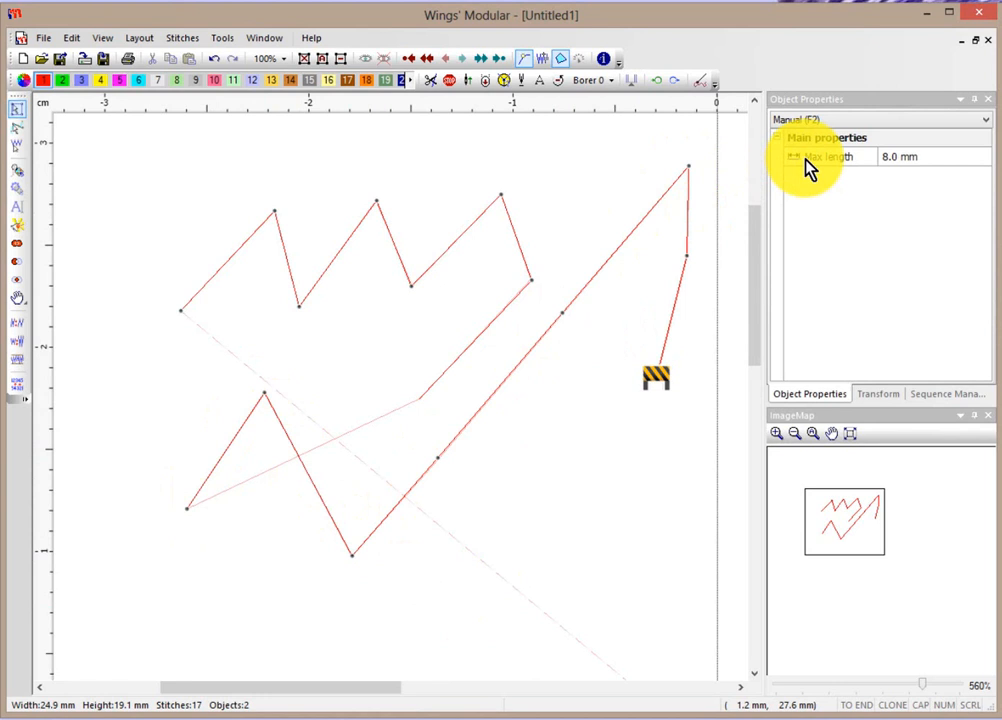
{"action": "left_click_drag", "start_coordinate": [355, 549], "coordinate": [352, 554]}
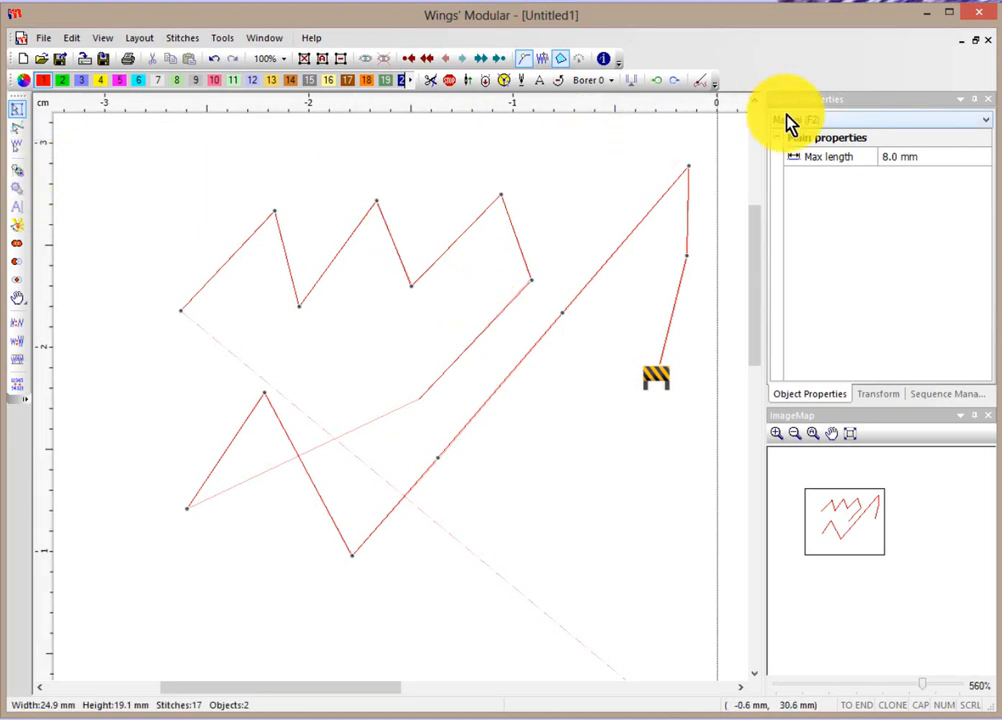
- Digitize an eight-point Manual polyline about 6 mm wide and 11.4 mm high beside the first zigzag's start, leaving it deselected
{"action": "left_click", "coordinate": [18, 172]}
{"action": "left_click", "coordinate": [107, 207]}
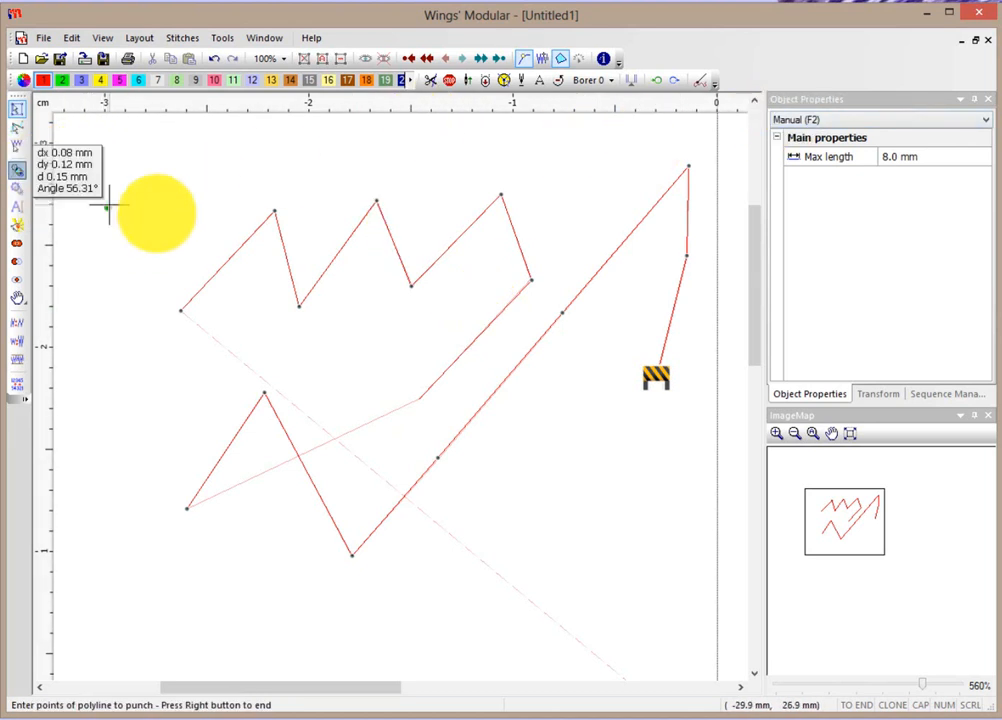
{"action": "left_click", "coordinate": [155, 163]}
{"action": "left_click", "coordinate": [172, 211]}
{"action": "left_click", "coordinate": [222, 165]}
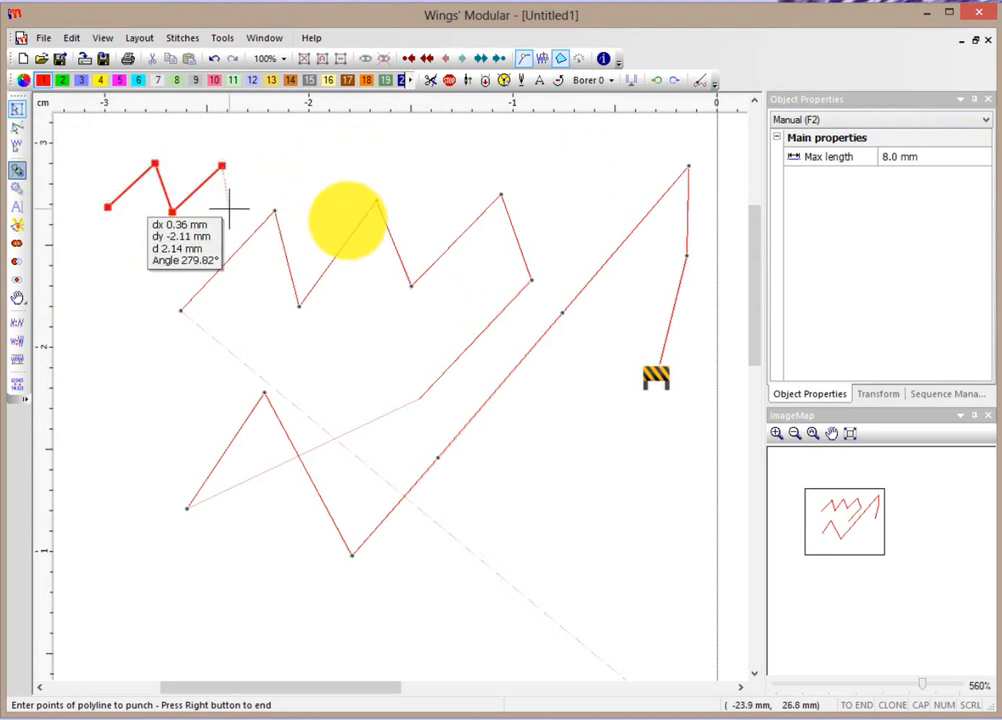
{"action": "left_click", "coordinate": [229, 218]}
{"action": "left_click", "coordinate": [151, 290]}
{"action": "left_click", "coordinate": [139, 366]}
{"action": "left_click", "coordinate": [182, 388]}
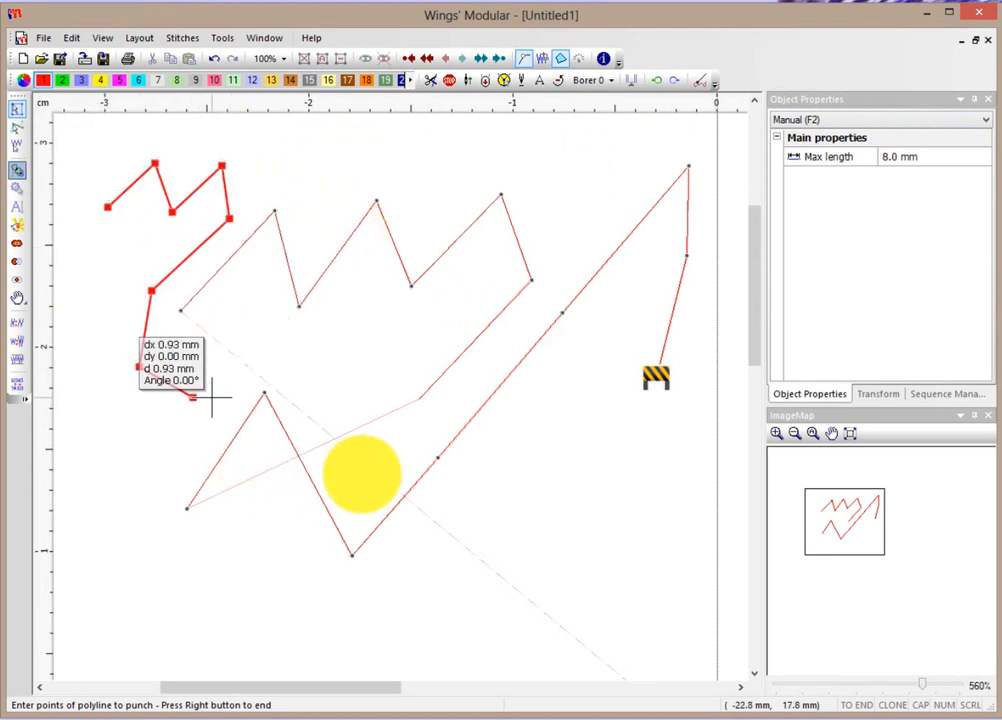
{"action": "right_click", "coordinate": [252, 390]}
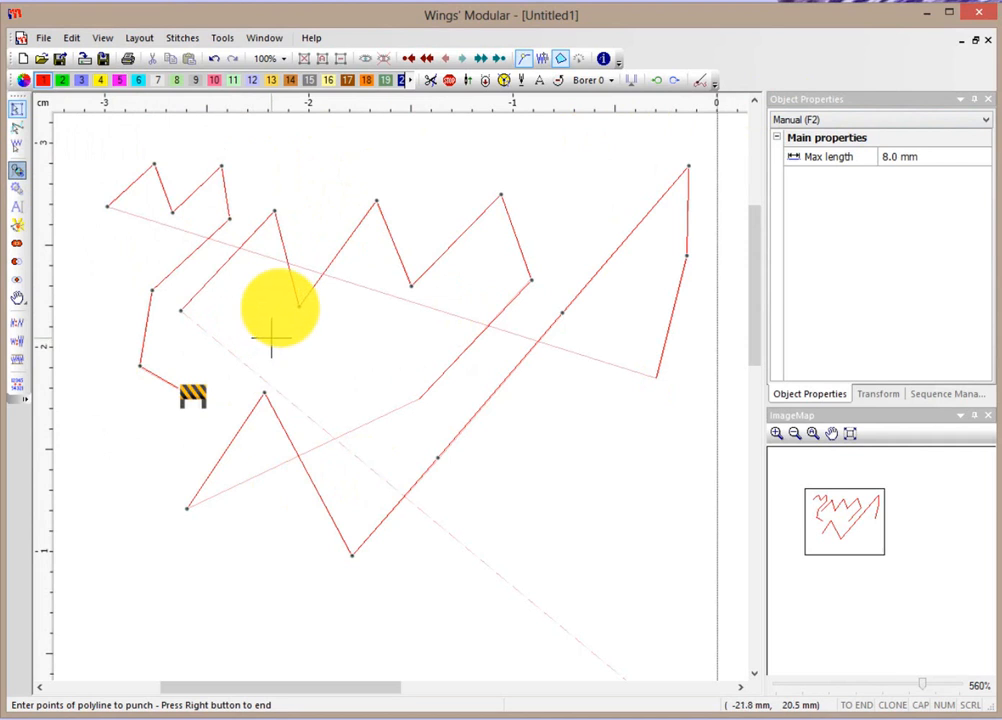
{"action": "key", "text": "Escape"}
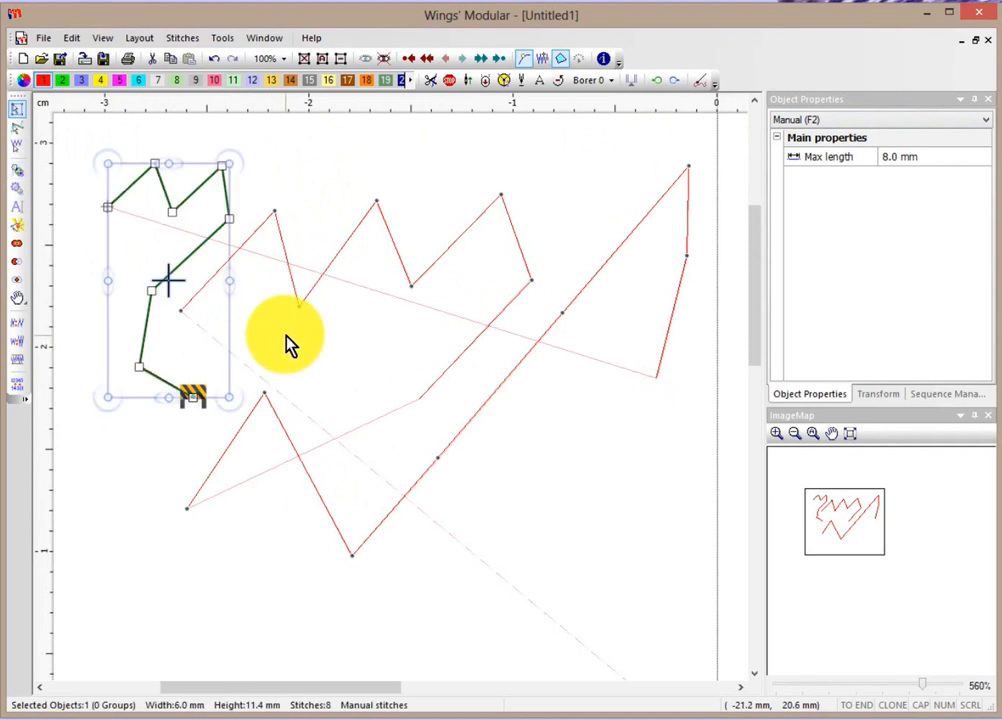
{"action": "key", "text": "z"}
{"action": "key", "text": "Escape"}
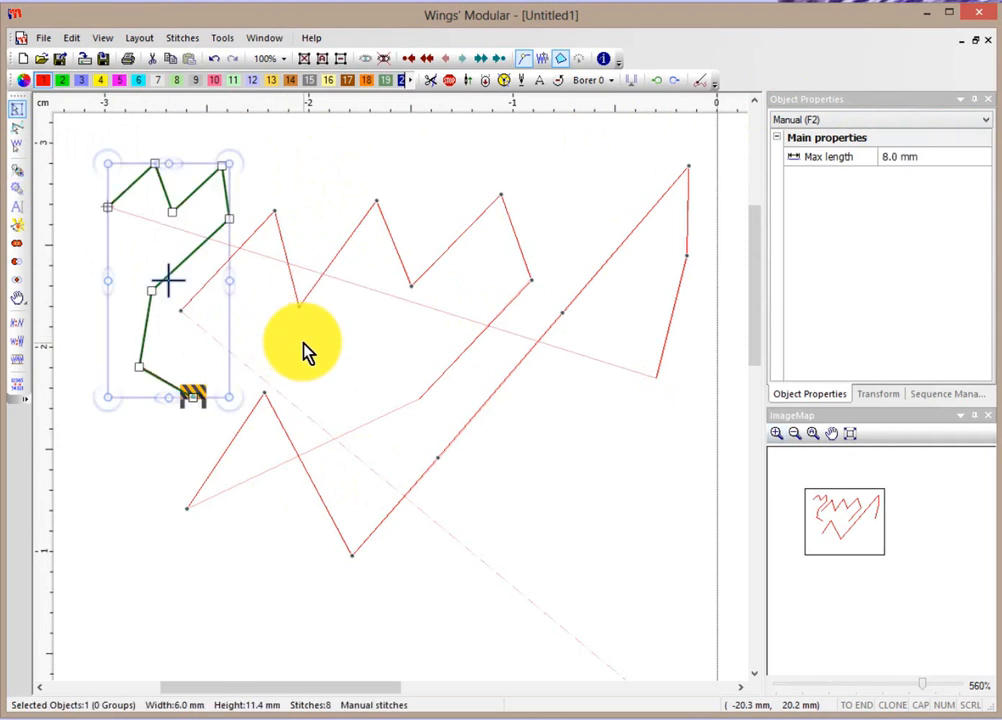
{"action": "key", "text": "Escape"}
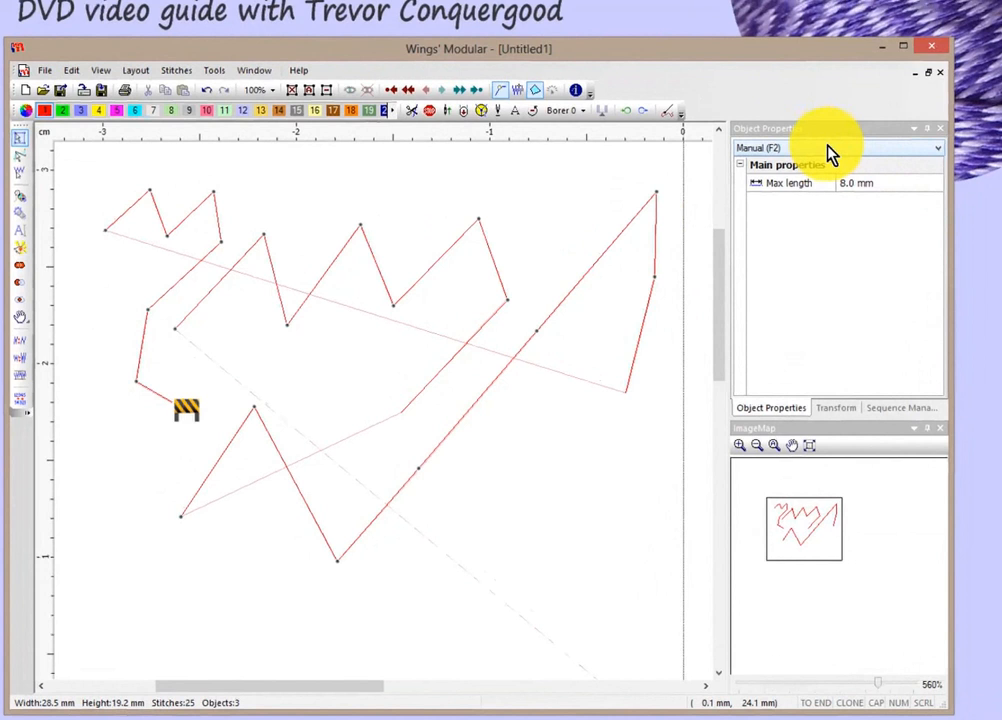
- Set the stitch type to Running and draw an open eight-point winding curve about 10.6 by 8.6 mm below the long diagonal
{"action": "left_click", "coordinate": [765, 192]}
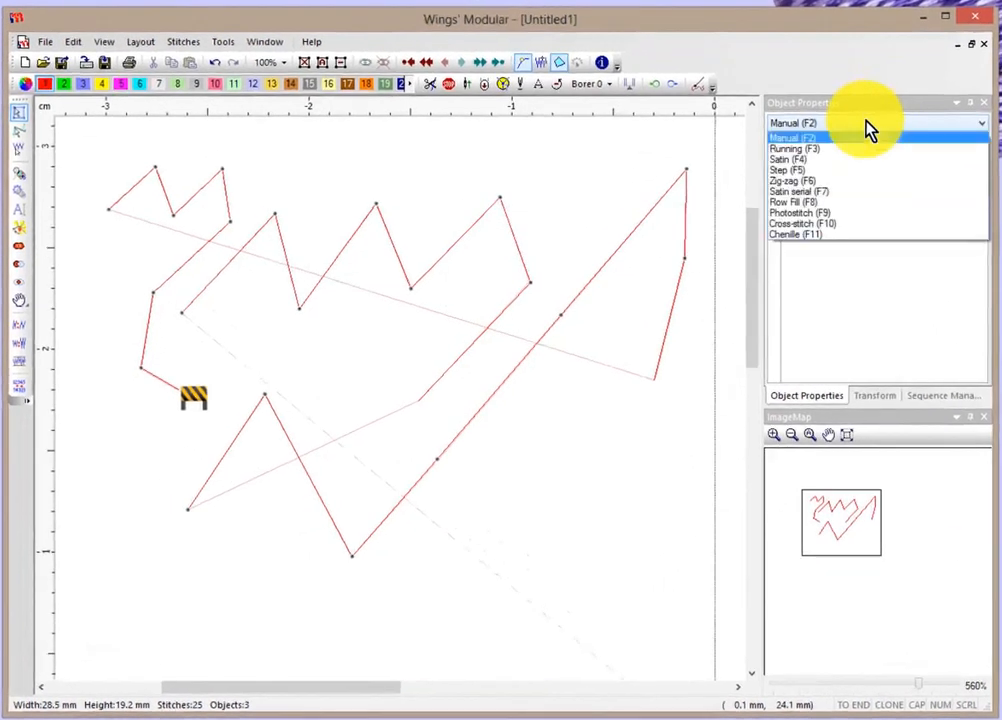
{"action": "left_click", "coordinate": [793, 150]}
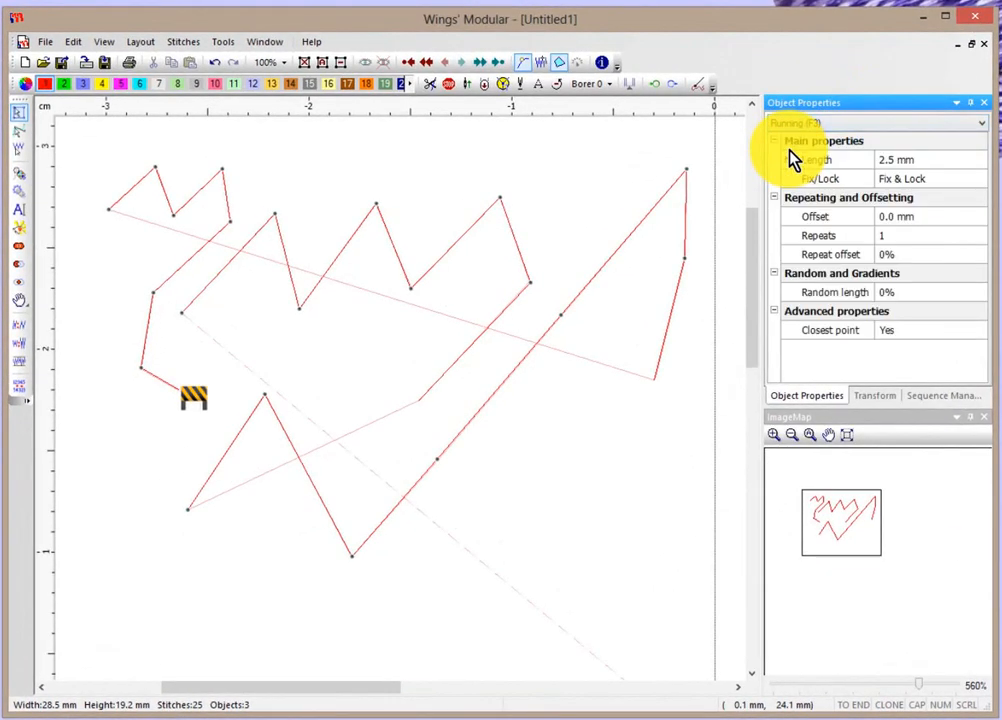
{"action": "left_click", "coordinate": [19, 174]}
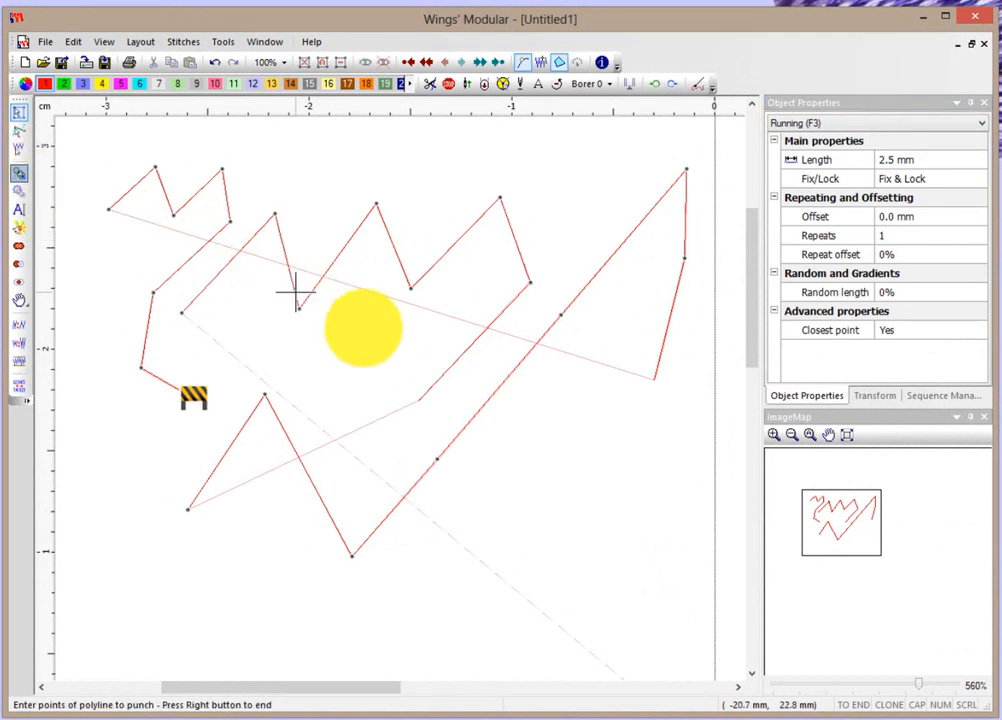
{"action": "left_click", "coordinate": [548, 426]}
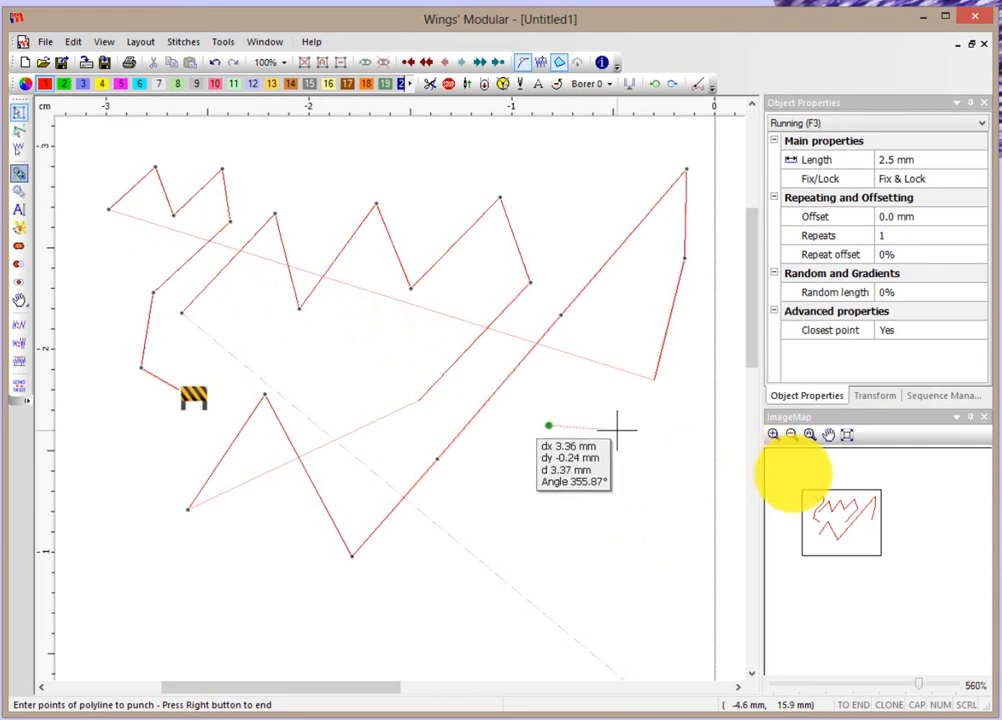
{"action": "left_click", "coordinate": [642, 462]}
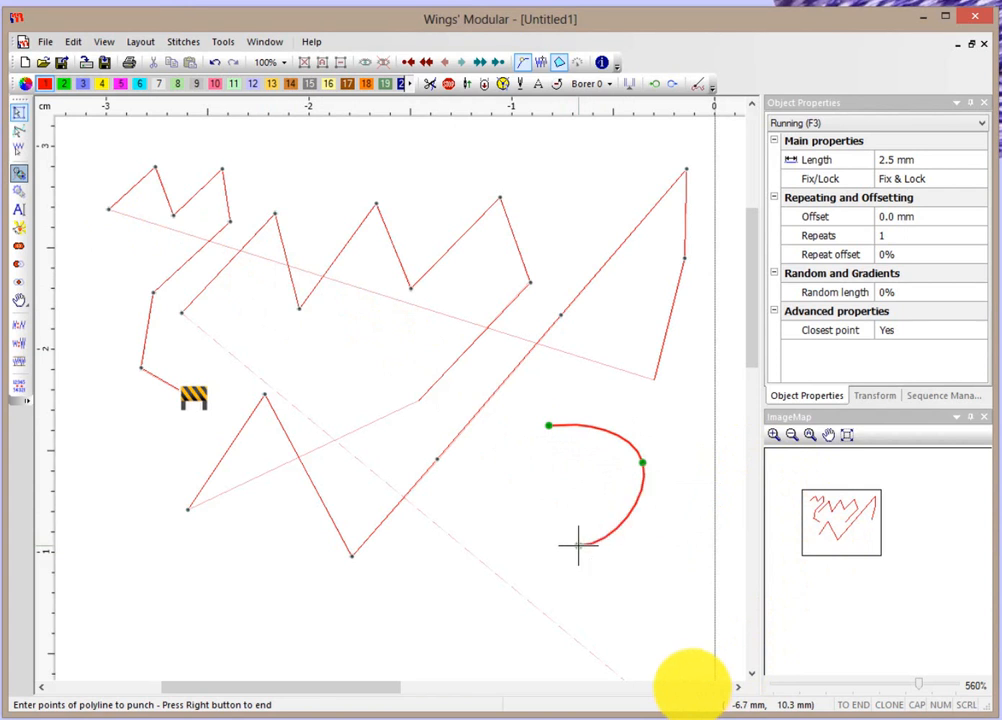
{"action": "left_click", "coordinate": [578, 545]}
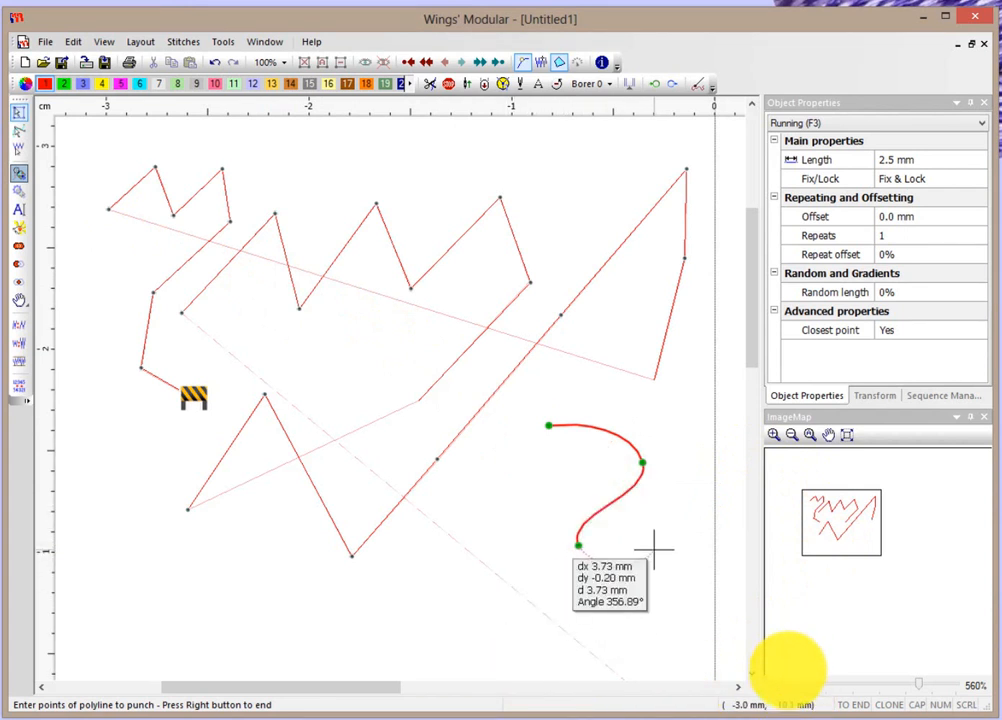
{"action": "left_click", "coordinate": [520, 493]}
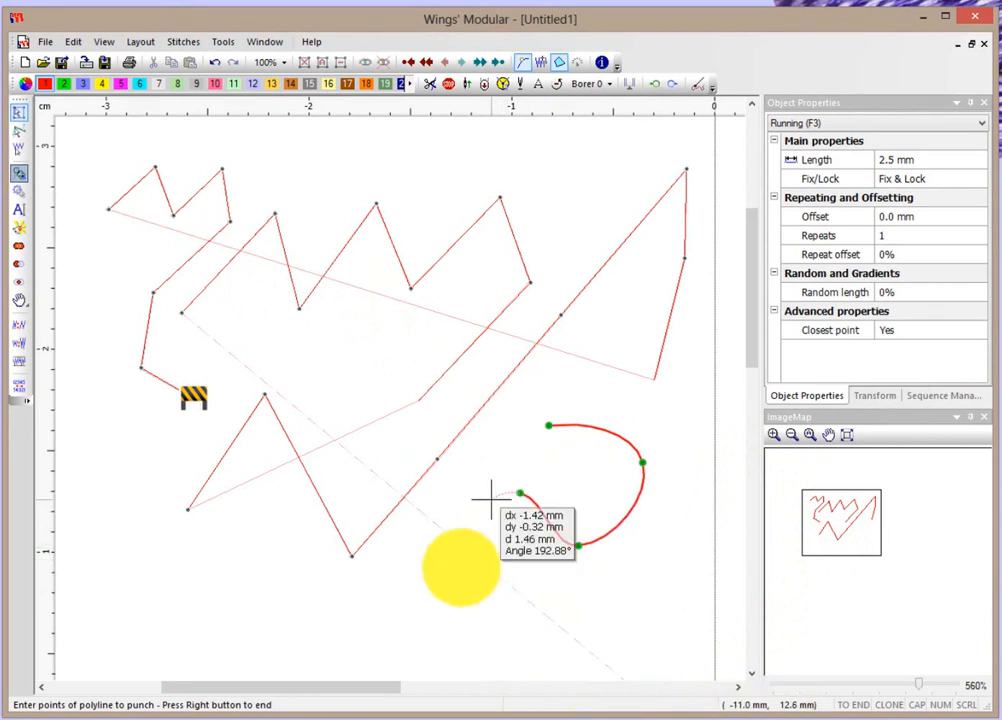
{"action": "left_click", "coordinate": [446, 558]}
{"action": "left_click", "coordinate": [530, 590]}
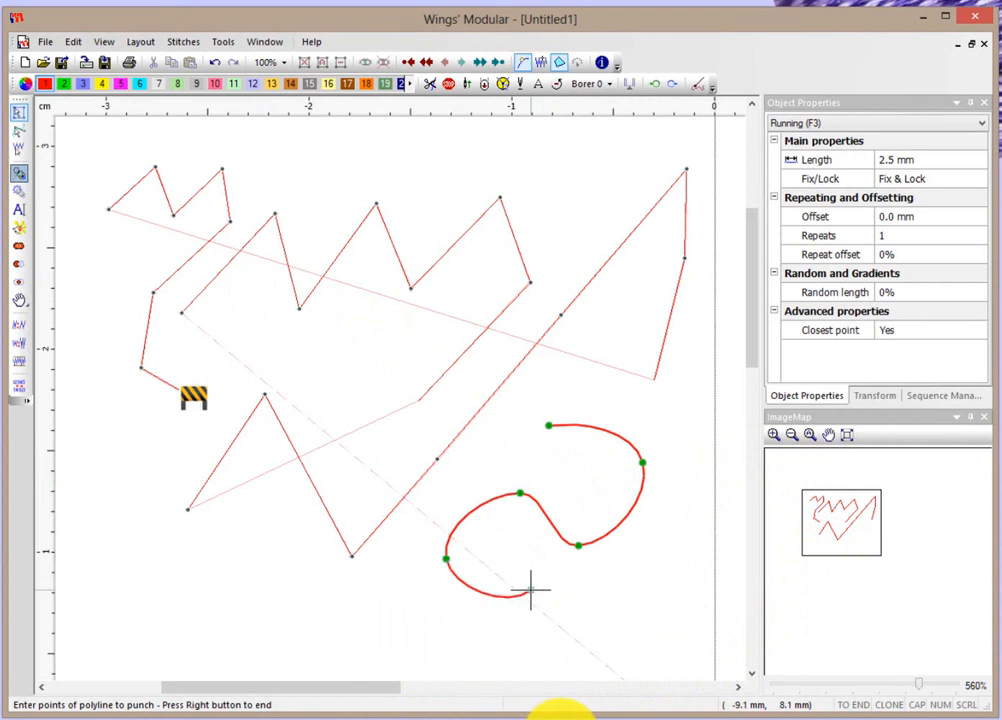
{"action": "left_click", "coordinate": [636, 590]}
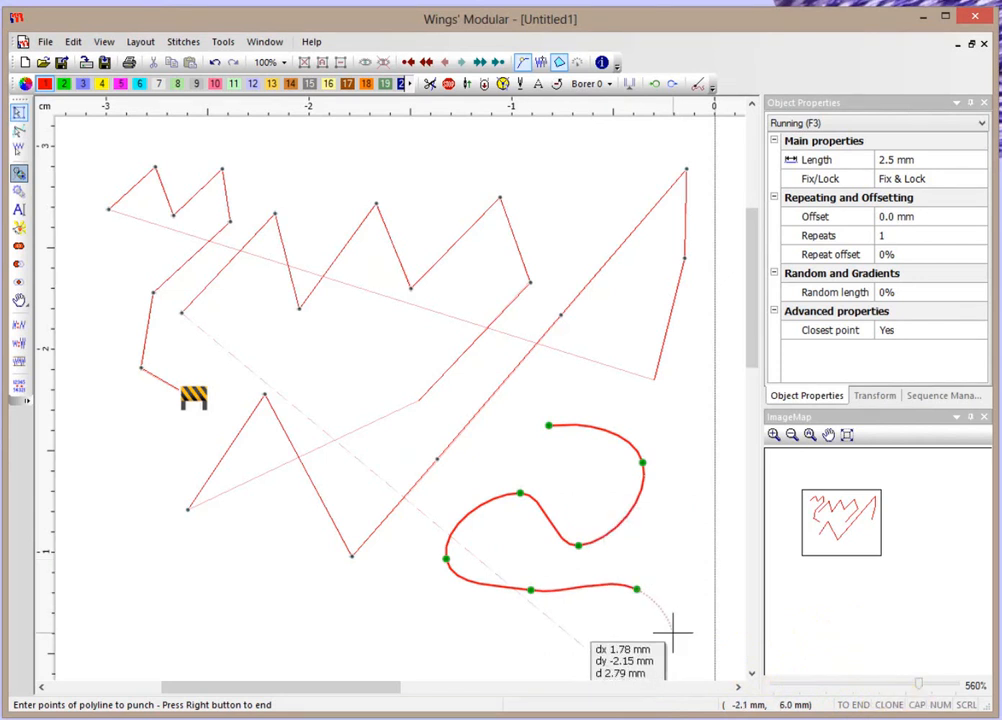
{"action": "right_click", "coordinate": [660, 546]}
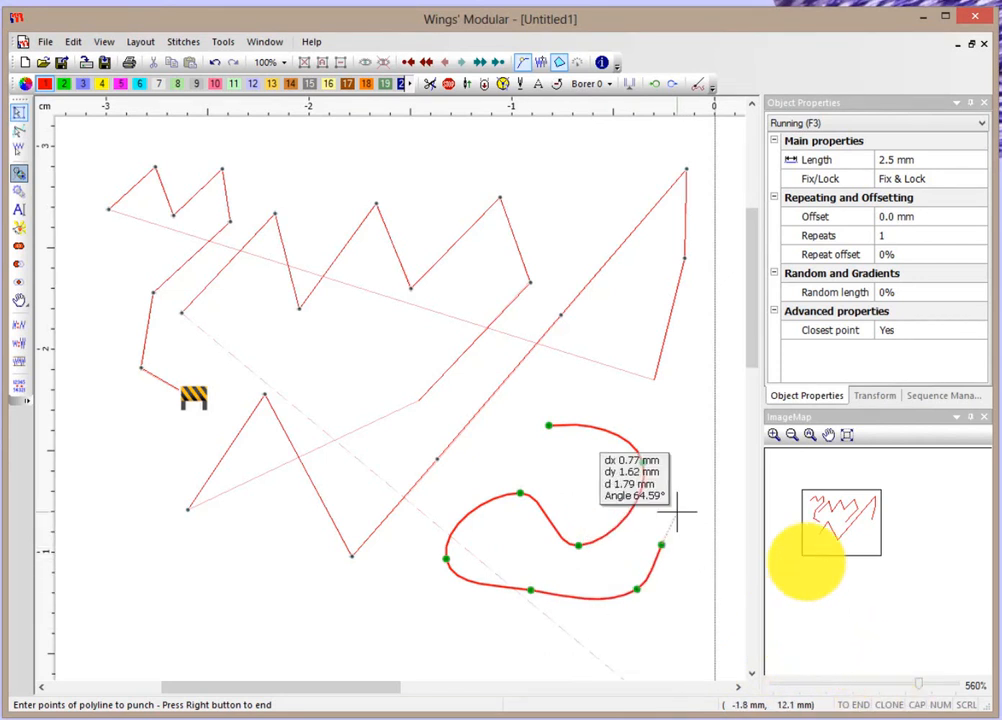
- Generate the Running curve's stitches with the exit at its last point, leaving the object deselected
{"action": "right_click", "coordinate": [672, 510]}
{"action": "left_click", "coordinate": [554, 435]}
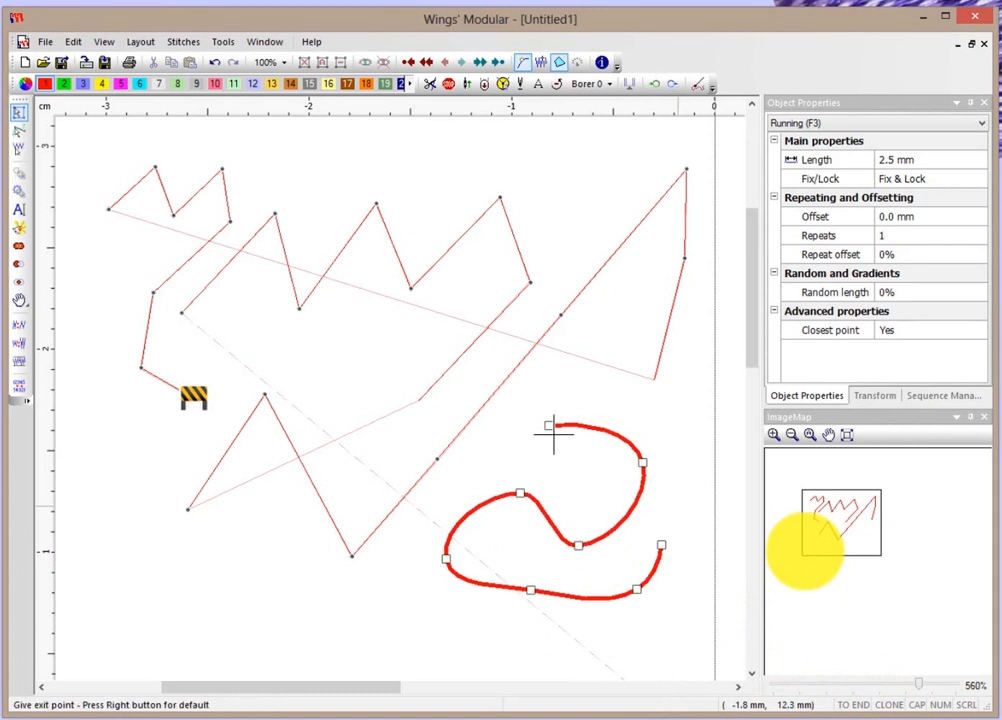
{"action": "right_click", "coordinate": [679, 504]}
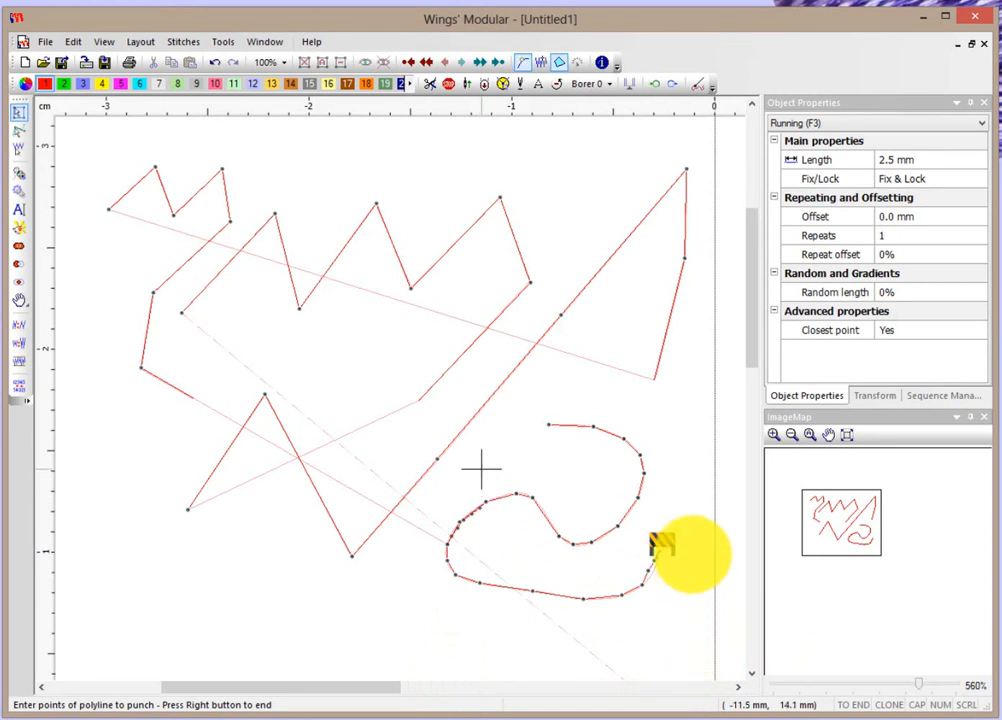
{"action": "right_click", "coordinate": [696, 557]}
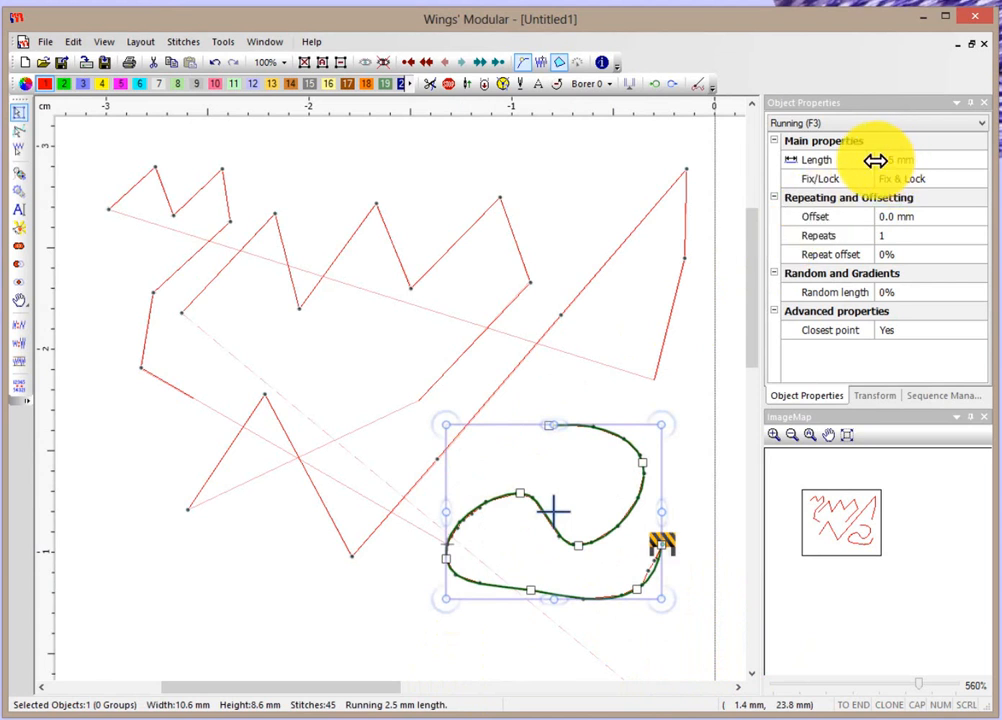
{"action": "left_click", "coordinate": [255, 563]}
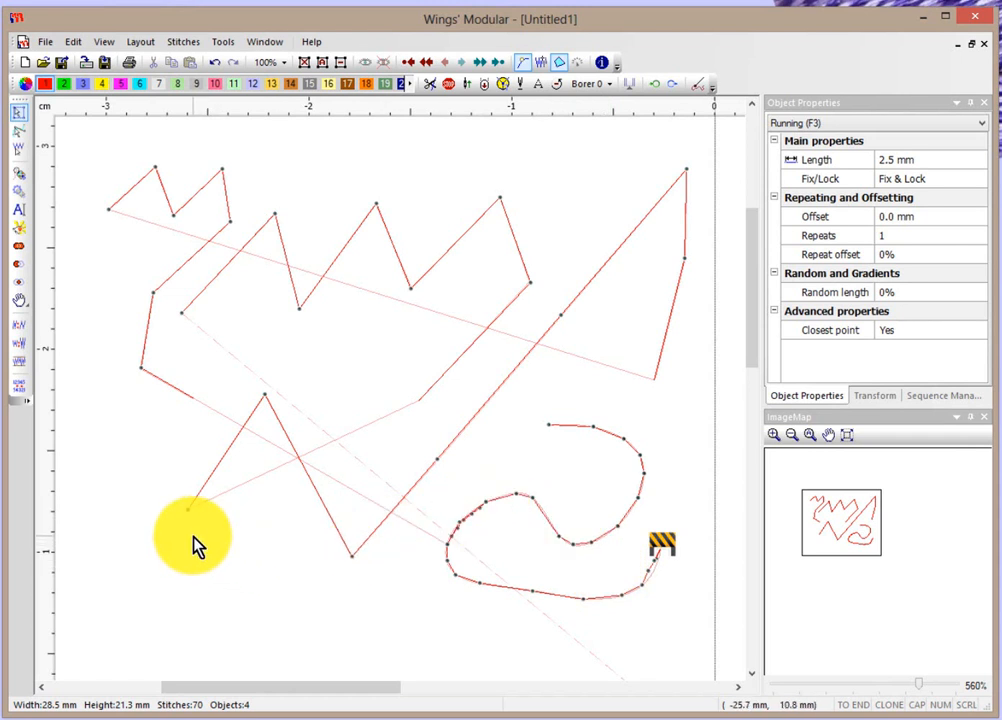
- Draw a ten-point Running outline about 13.1 by 7 mm below the Manual polylines, combining a sharp-cornered zigzag with a curved return
{"action": "left_click", "coordinate": [19, 173]}
{"action": "scroll", "coordinate": [340, 620], "scroll_direction": "down", "scroll_amount": 3}
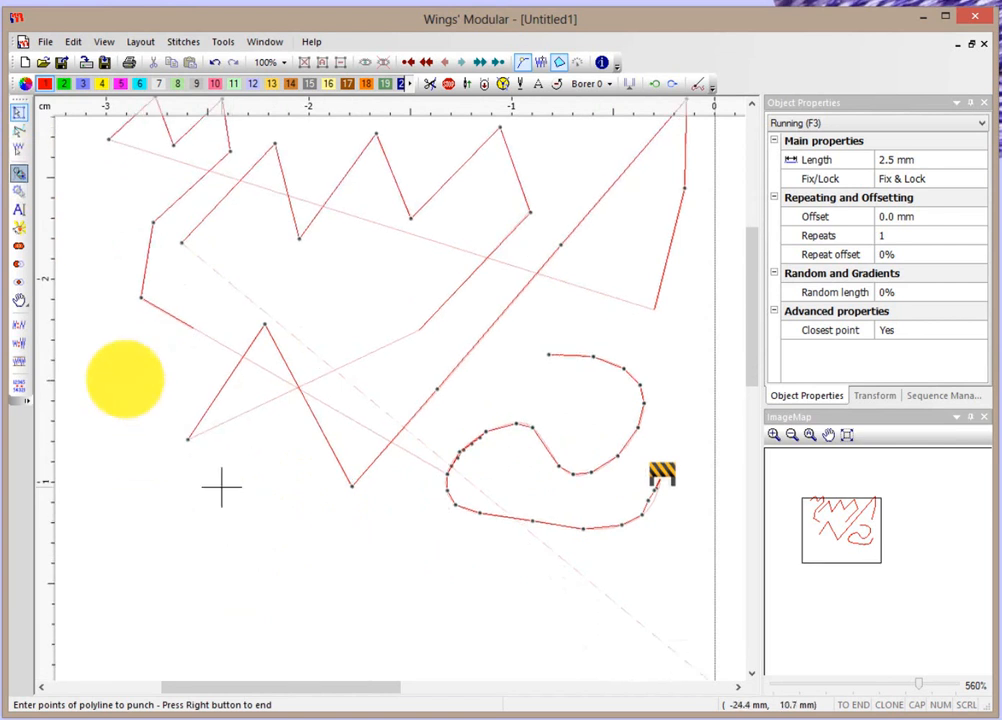
{"action": "left_click", "coordinate": [172, 513]}
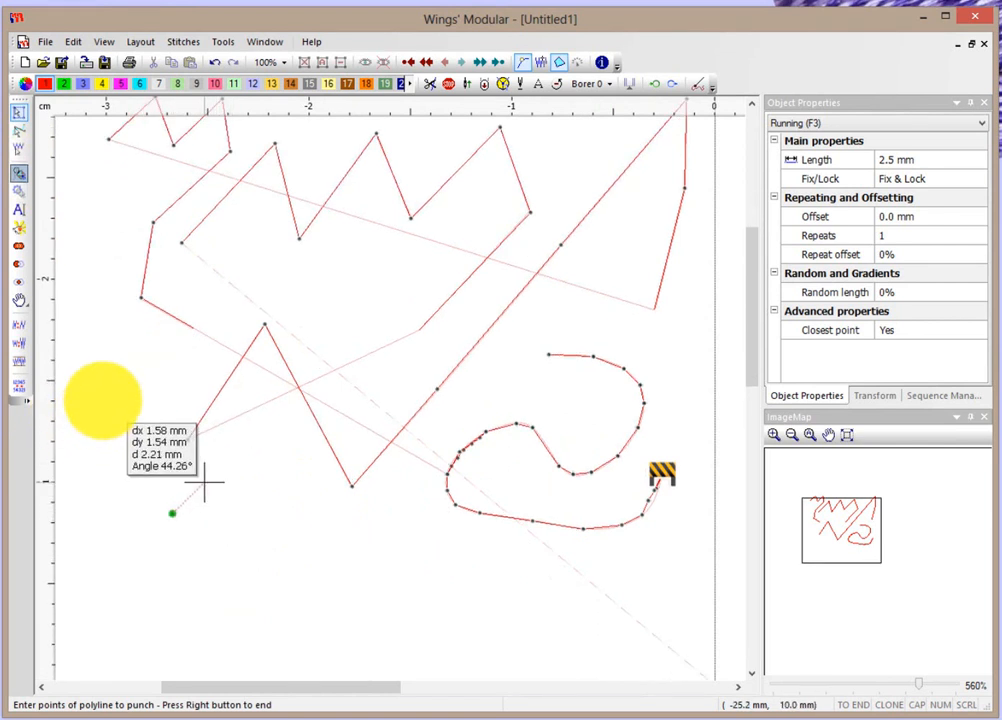
{"action": "left_click", "coordinate": [228, 457]}
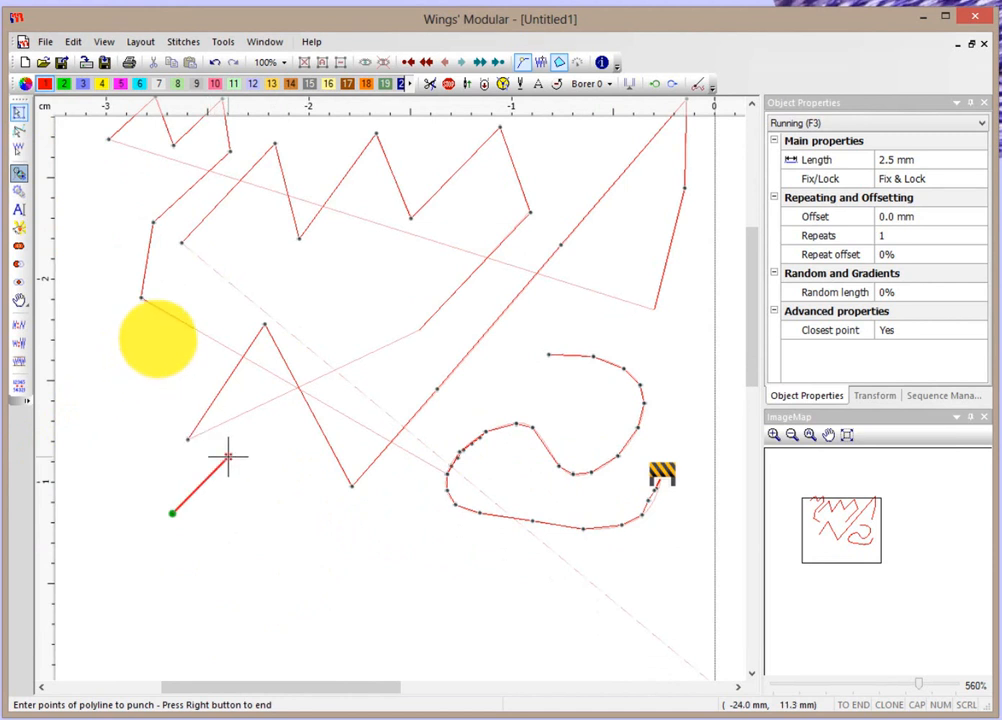
{"action": "left_click", "coordinate": [237, 531]}
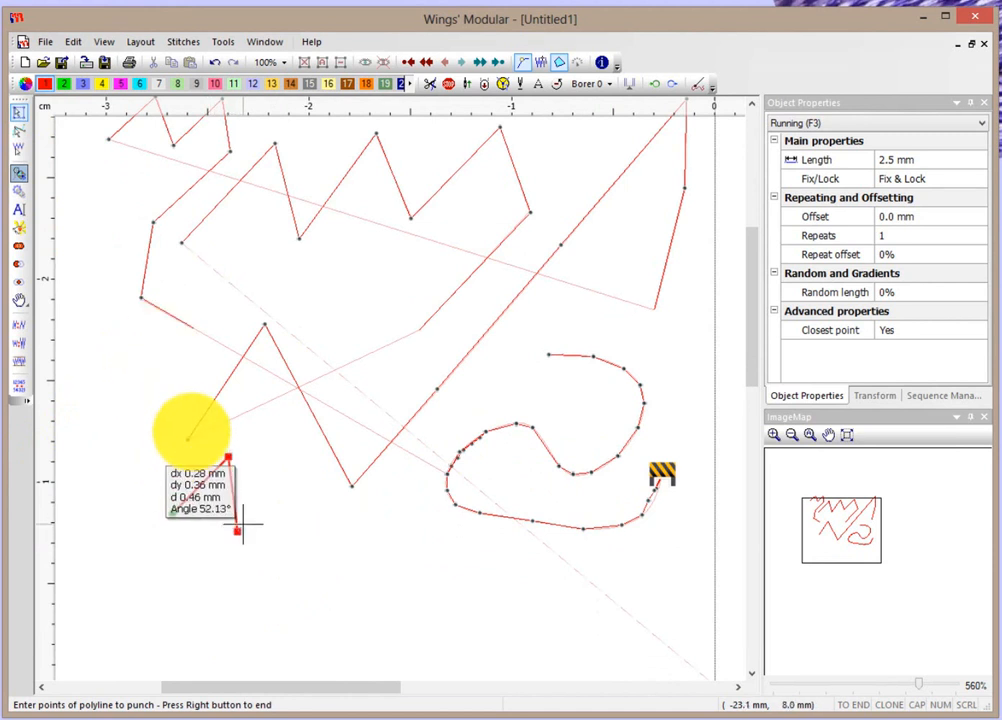
{"action": "left_click", "coordinate": [283, 468]}
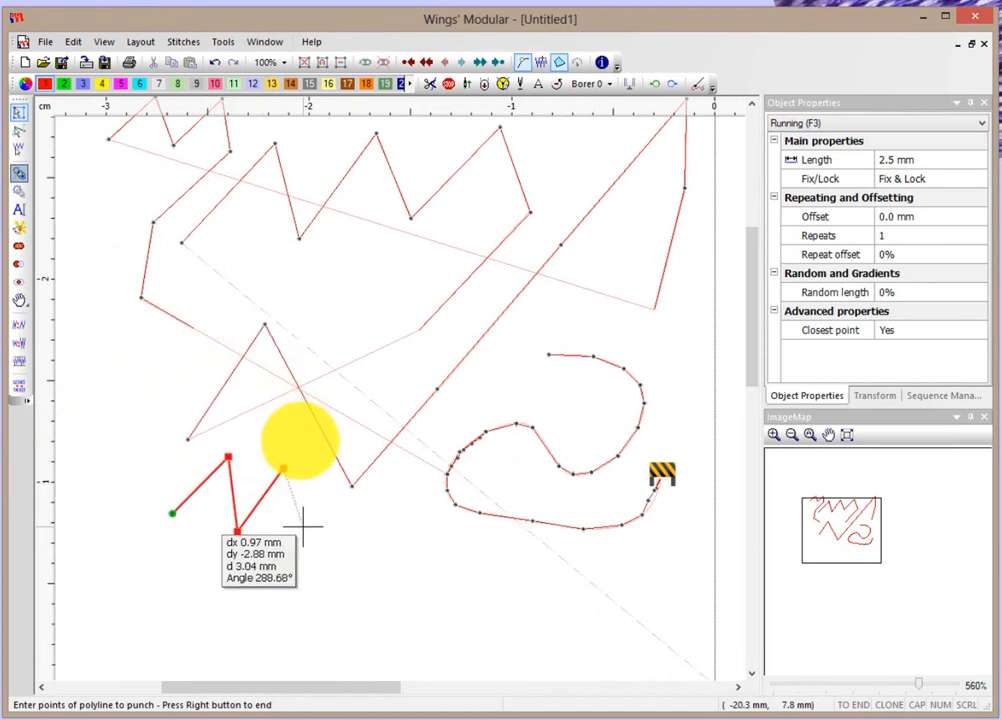
{"action": "left_click", "coordinate": [305, 532]}
{"action": "left_click", "coordinate": [381, 512]}
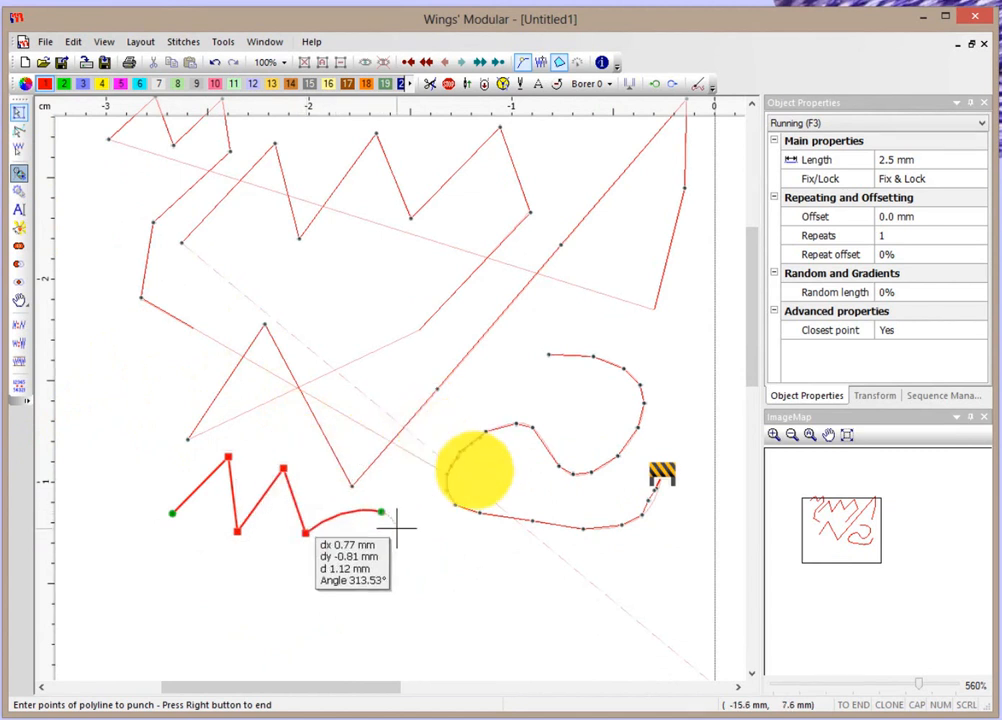
{"action": "left_click", "coordinate": [405, 565]}
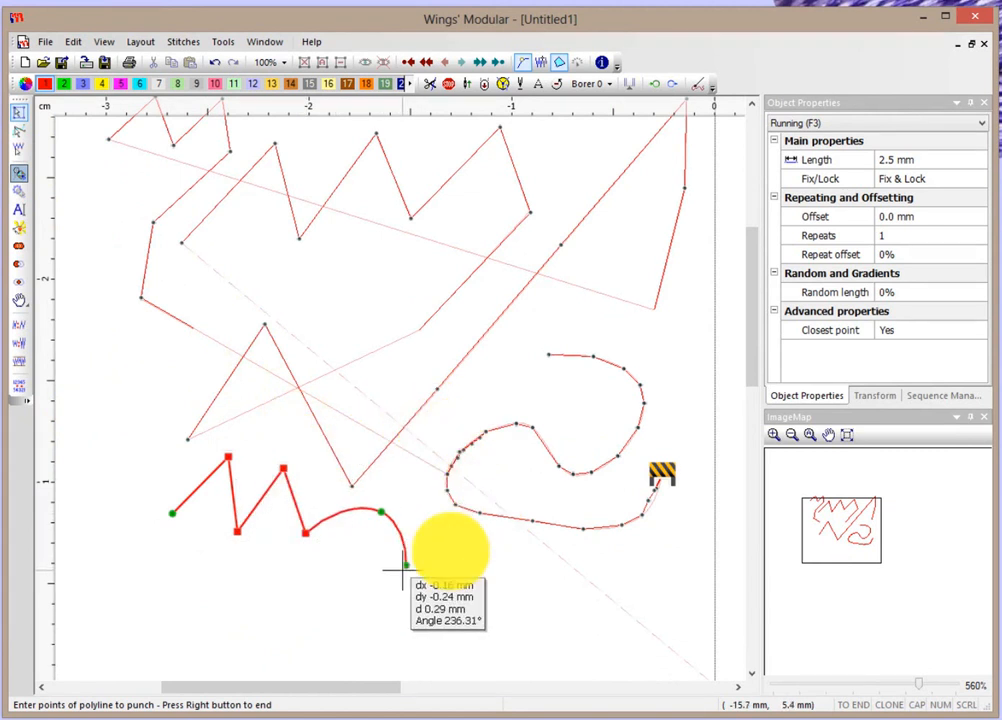
{"action": "left_click", "coordinate": [307, 598]}
{"action": "left_click", "coordinate": [178, 566]}
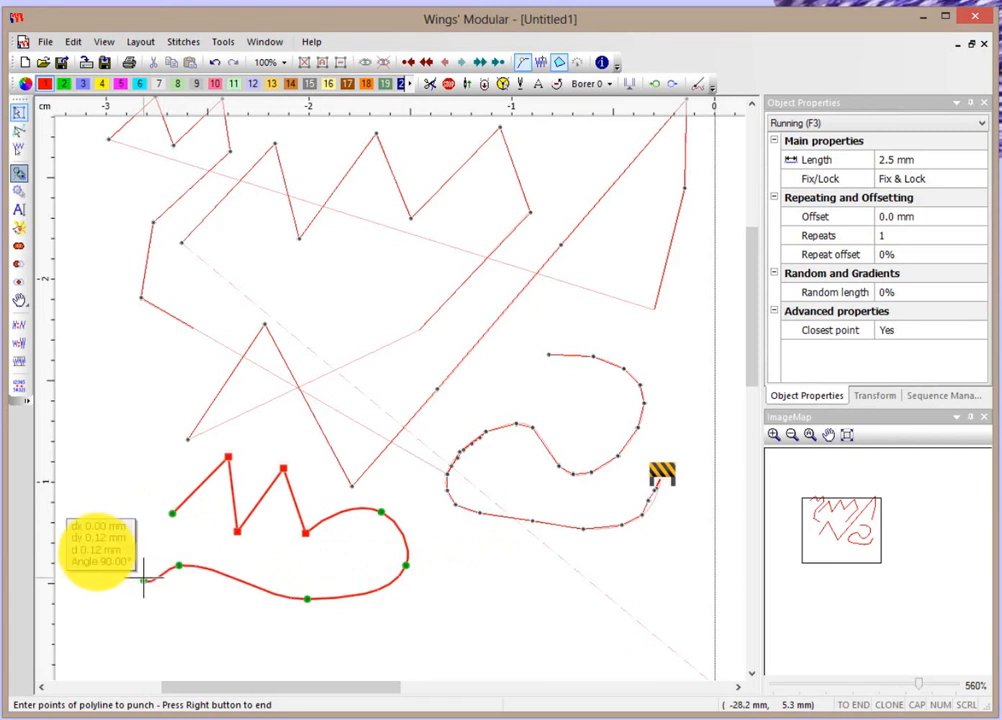
{"action": "left_click", "coordinate": [143, 580]}
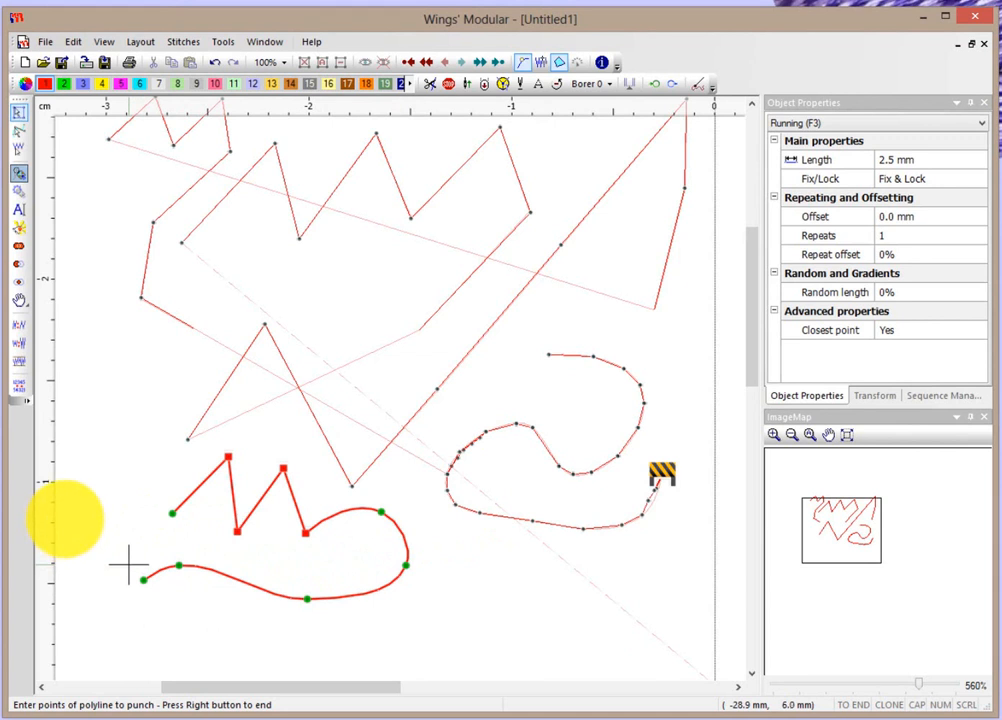
- Generate the zigzag-and-curve outline's Running stitches with the exit at its last point, and select the finished object
{"action": "right_click", "coordinate": [129, 567]}
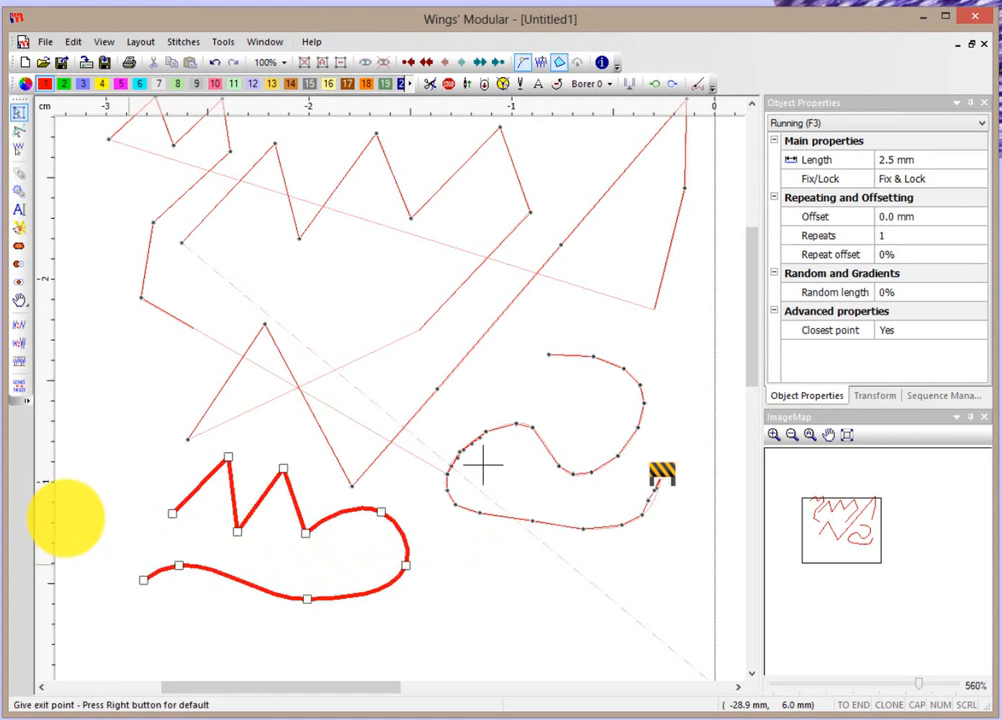
{"action": "left_click", "coordinate": [129, 567]}
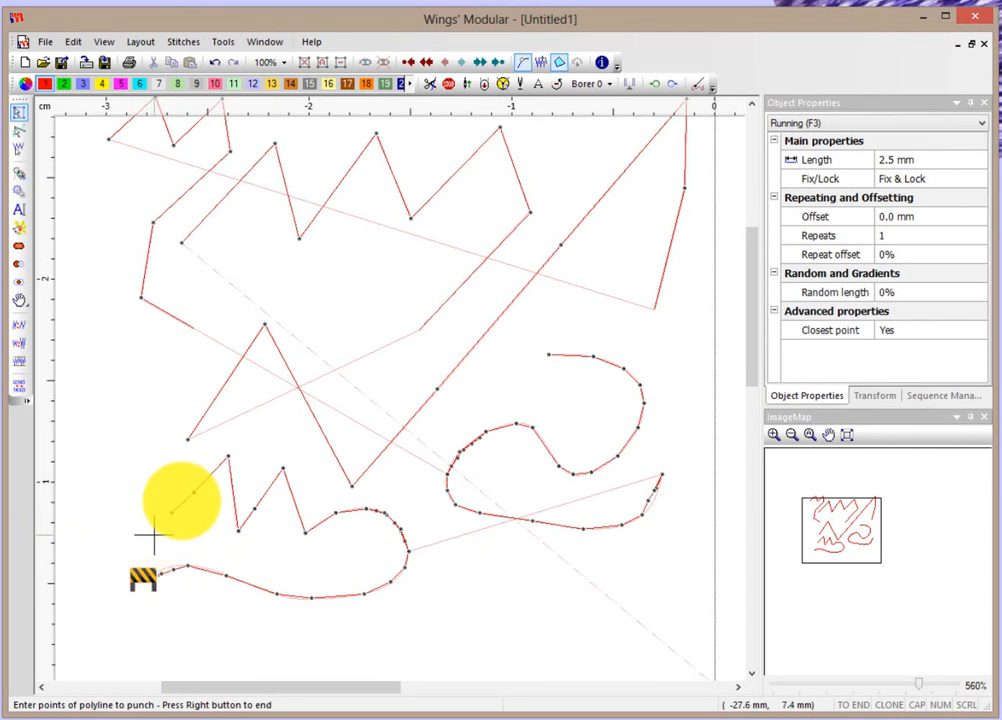
{"action": "right_click", "coordinate": [235, 530]}
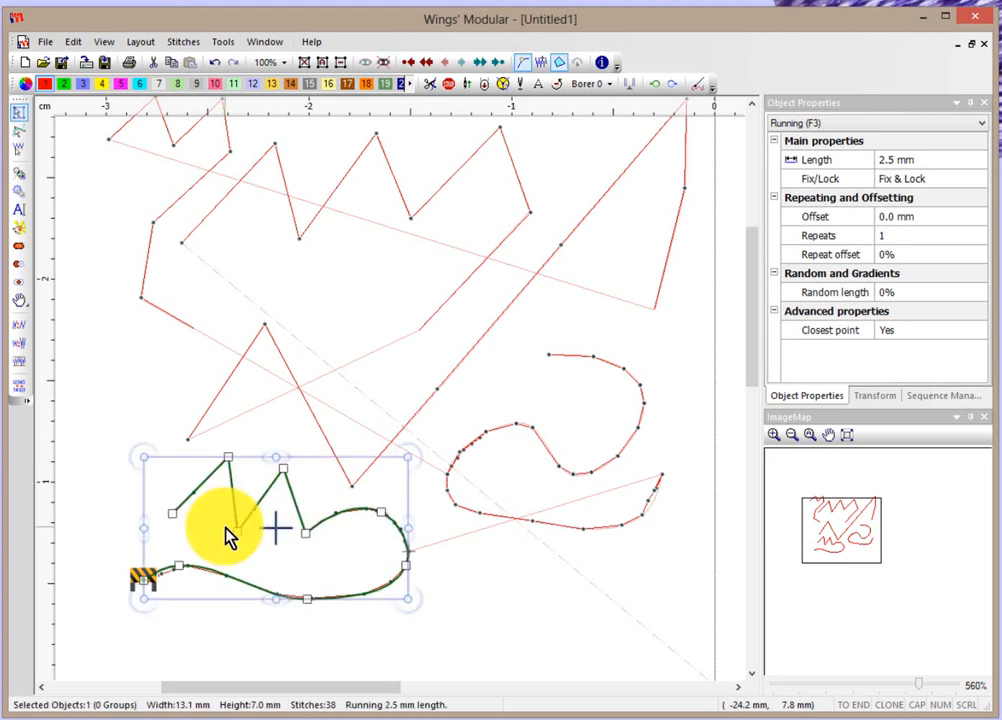
{"action": "left_click", "coordinate": [467, 583]}
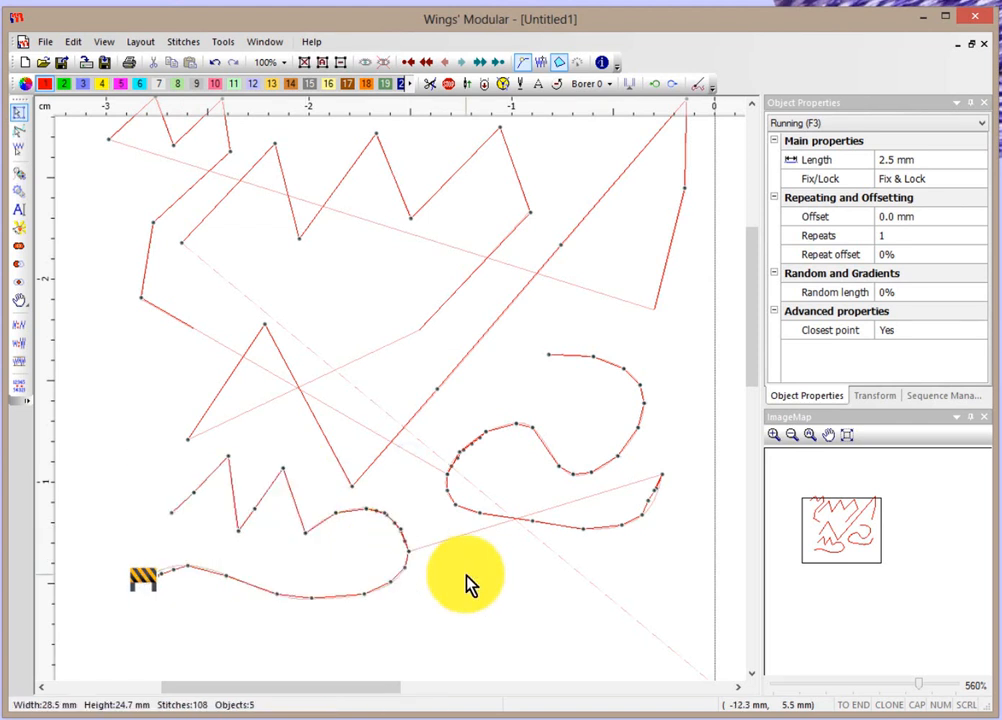
{"action": "left_click", "coordinate": [403, 546]}
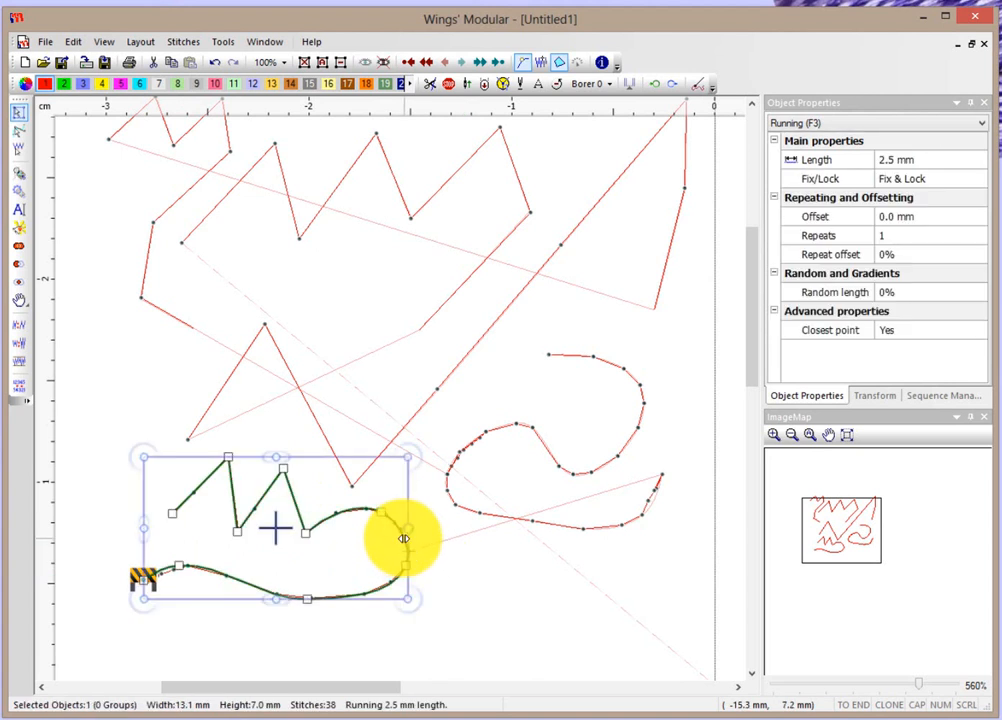
- Draw an open five-point wavy Running line about 17 mm wide below the zigzag-and-curve outline, with nothing else selected
{"action": "left_click", "coordinate": [467, 519]}
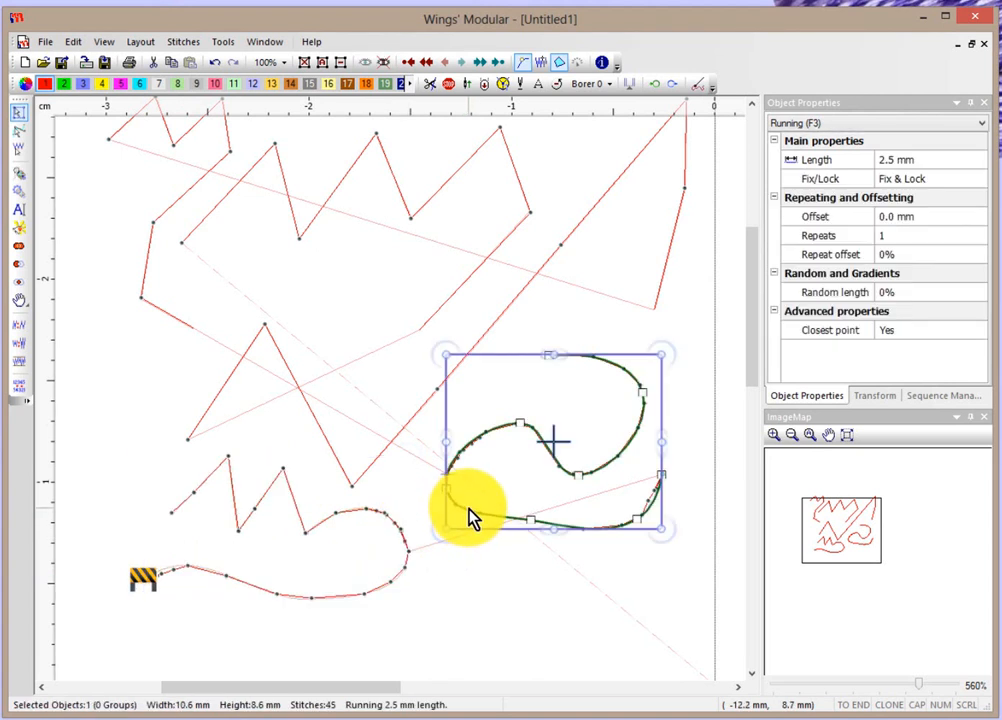
{"action": "left_click", "coordinate": [497, 580]}
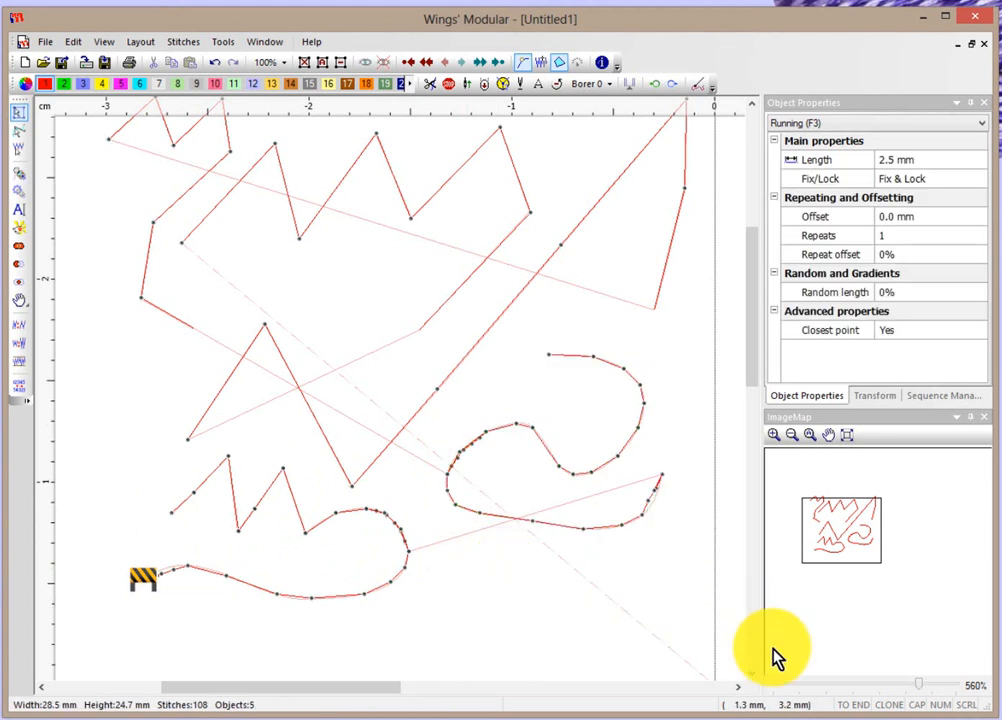
{"action": "scroll", "coordinate": [755, 680], "scroll_direction": "down", "scroll_amount": 5}
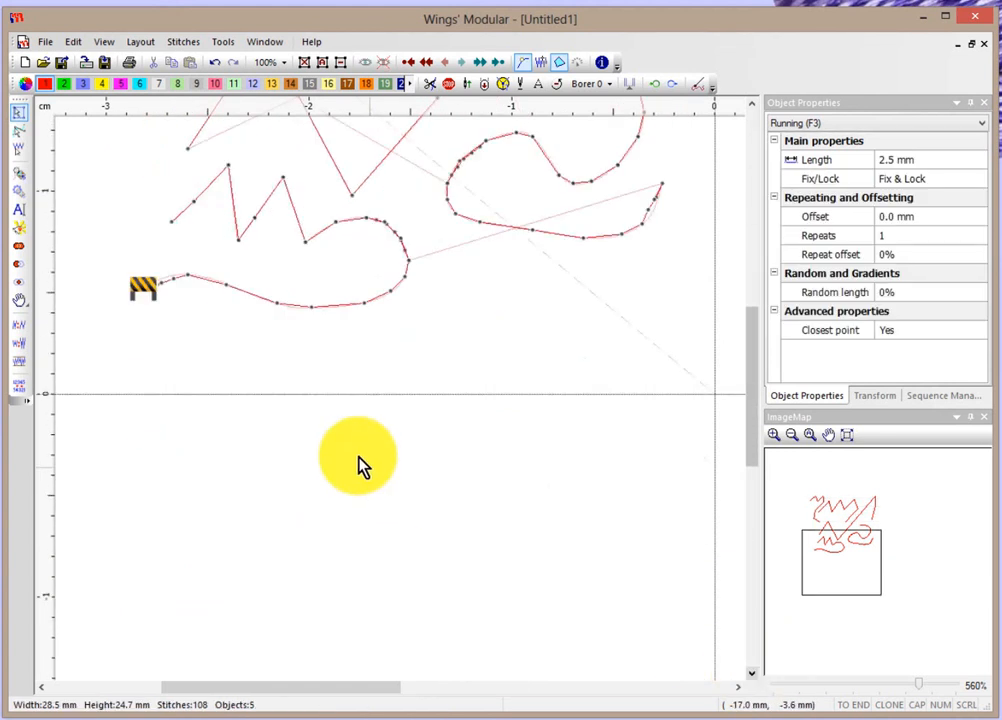
{"action": "left_click", "coordinate": [19, 190]}
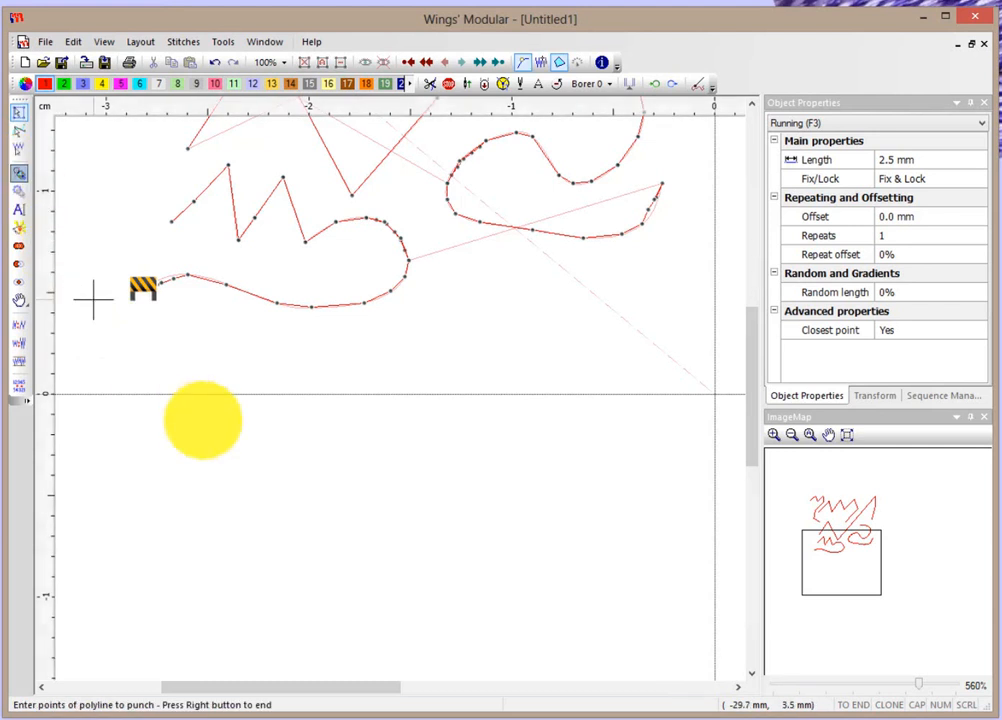
{"action": "left_click", "coordinate": [235, 434]}
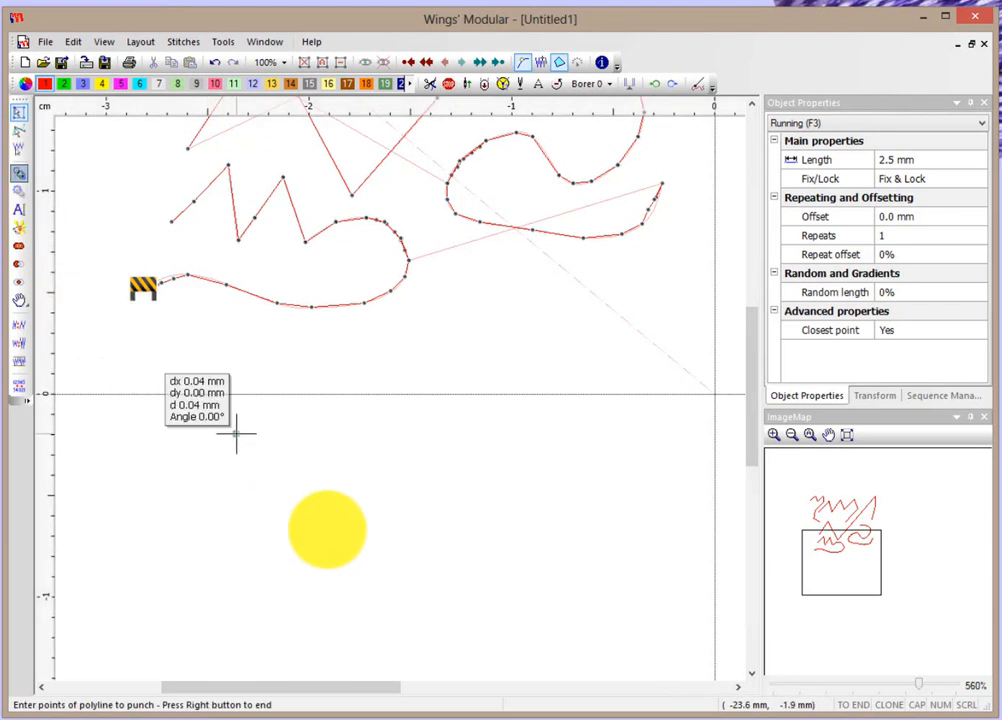
{"action": "left_click", "coordinate": [313, 384]}
{"action": "left_click", "coordinate": [410, 440]}
{"action": "left_click", "coordinate": [513, 377]}
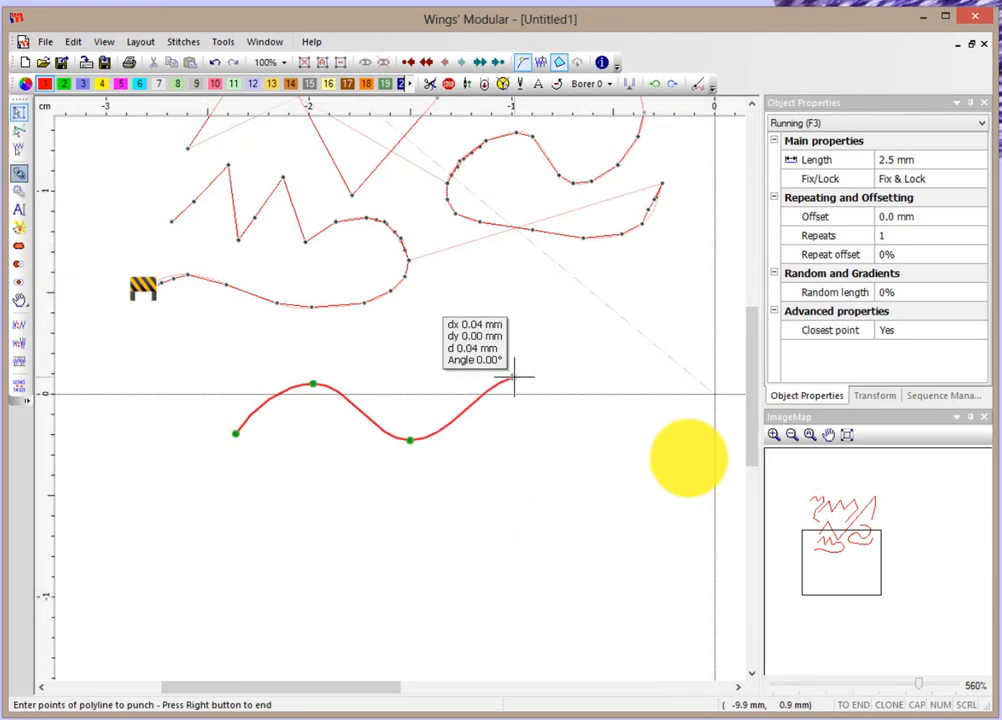
{"action": "left_click", "coordinate": [585, 427]}
{"action": "right_click", "coordinate": [617, 422]}
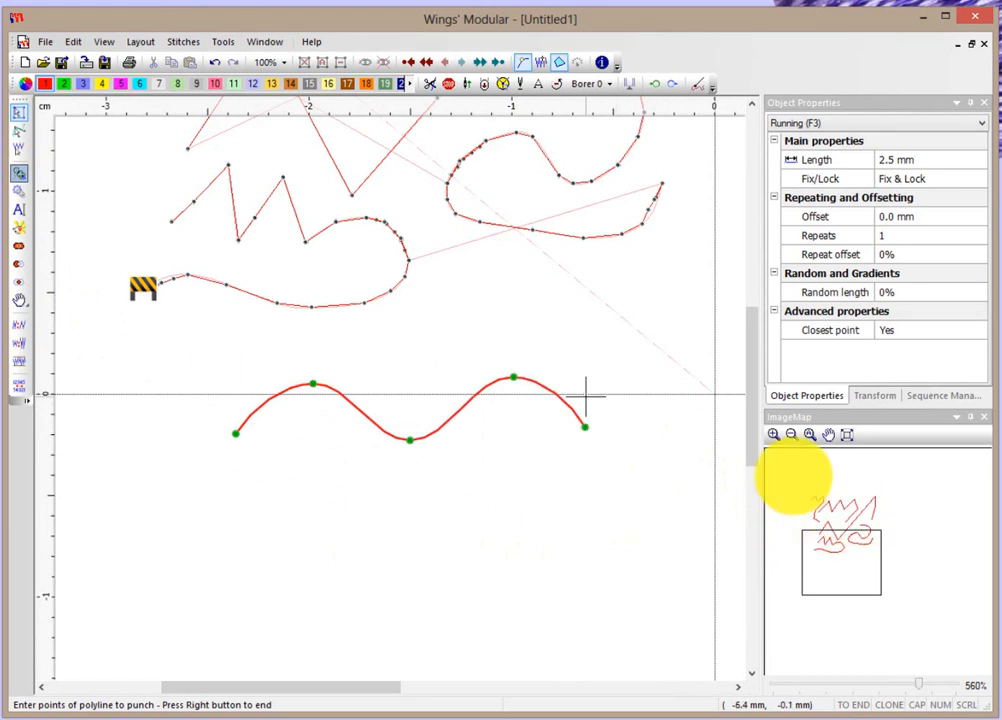
- Add two Running branches to the wavy line: a four-point arc above it and a three-point curve descending from beside its trough
{"action": "left_click", "coordinate": [343, 386]}
{"action": "left_click", "coordinate": [390, 353]}
{"action": "left_click", "coordinate": [494, 321]}
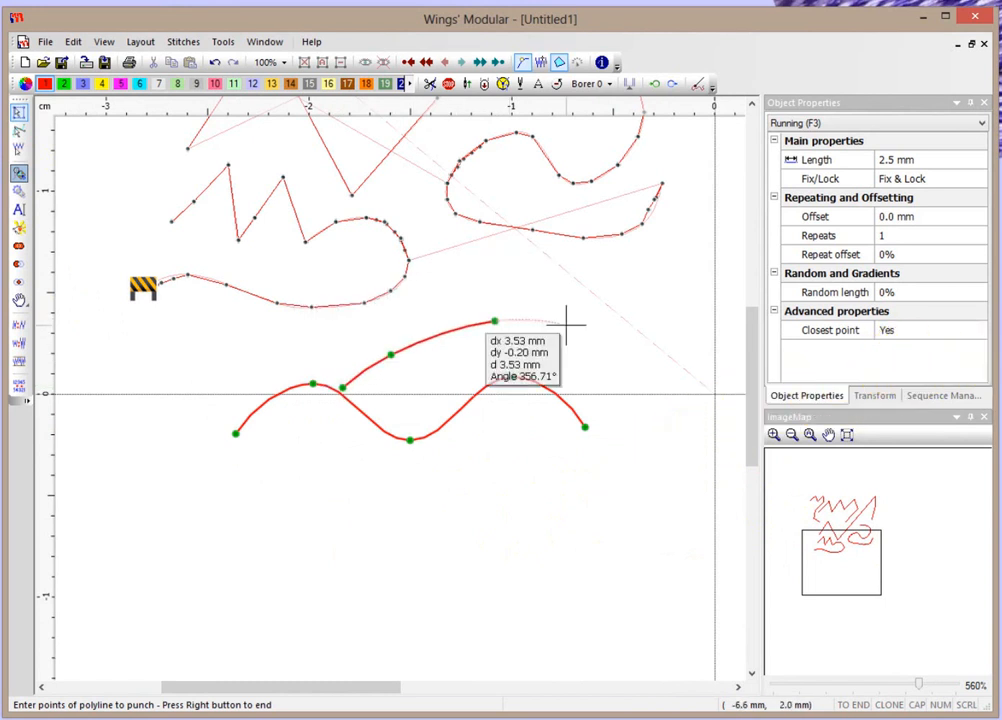
{"action": "left_click", "coordinate": [594, 367]}
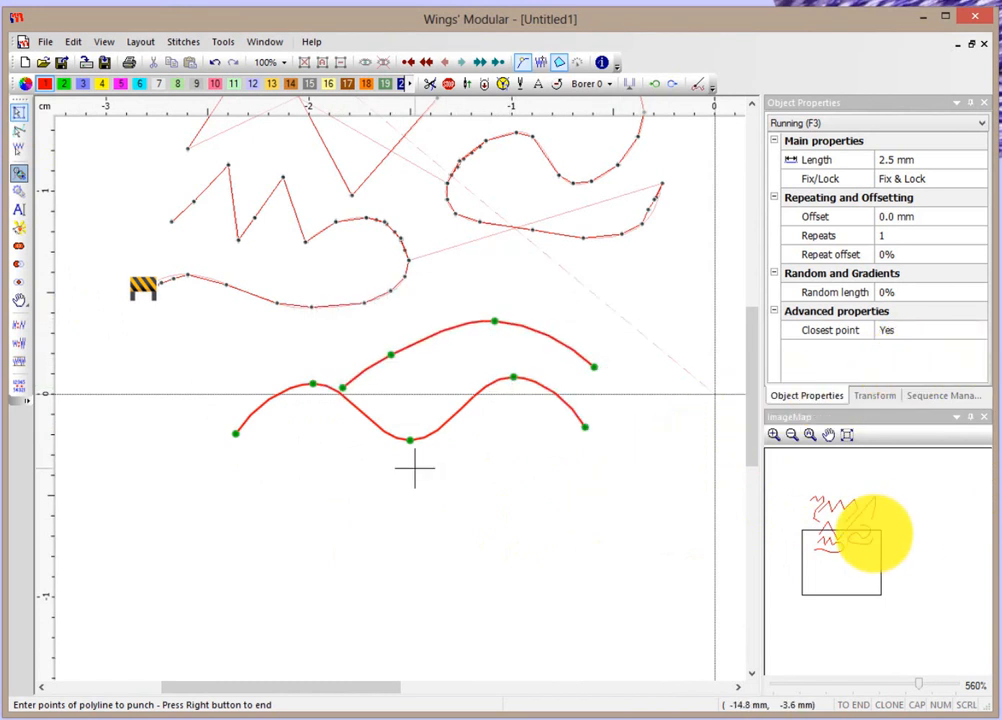
{"action": "left_click", "coordinate": [437, 432]}
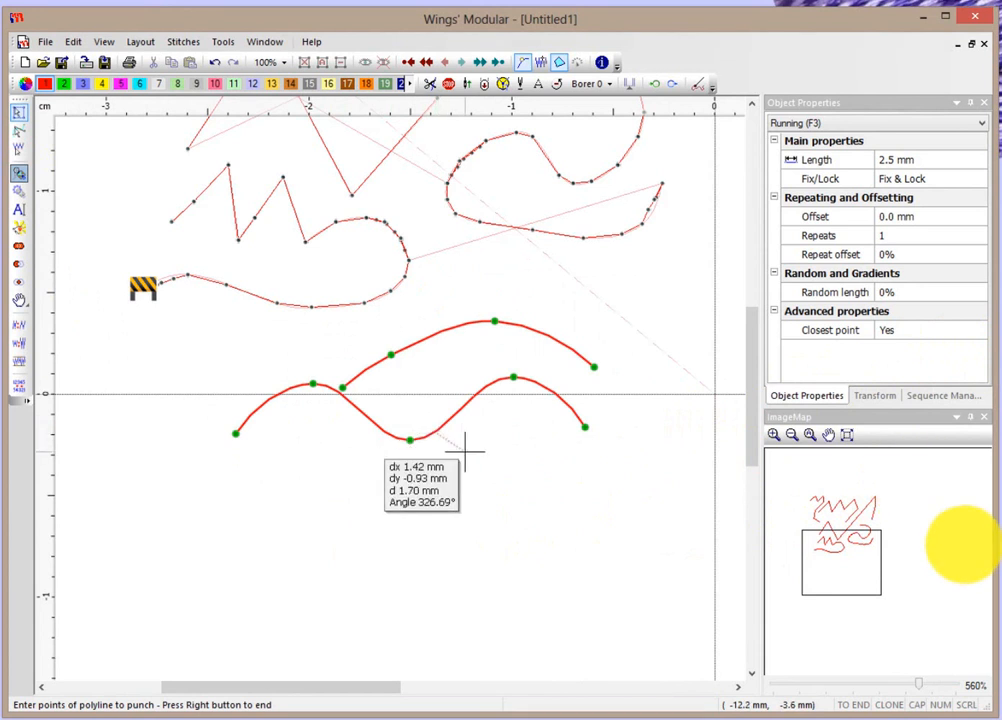
{"action": "left_click", "coordinate": [479, 519]}
{"action": "left_click", "coordinate": [578, 522]}
{"action": "right_click", "coordinate": [578, 522]}
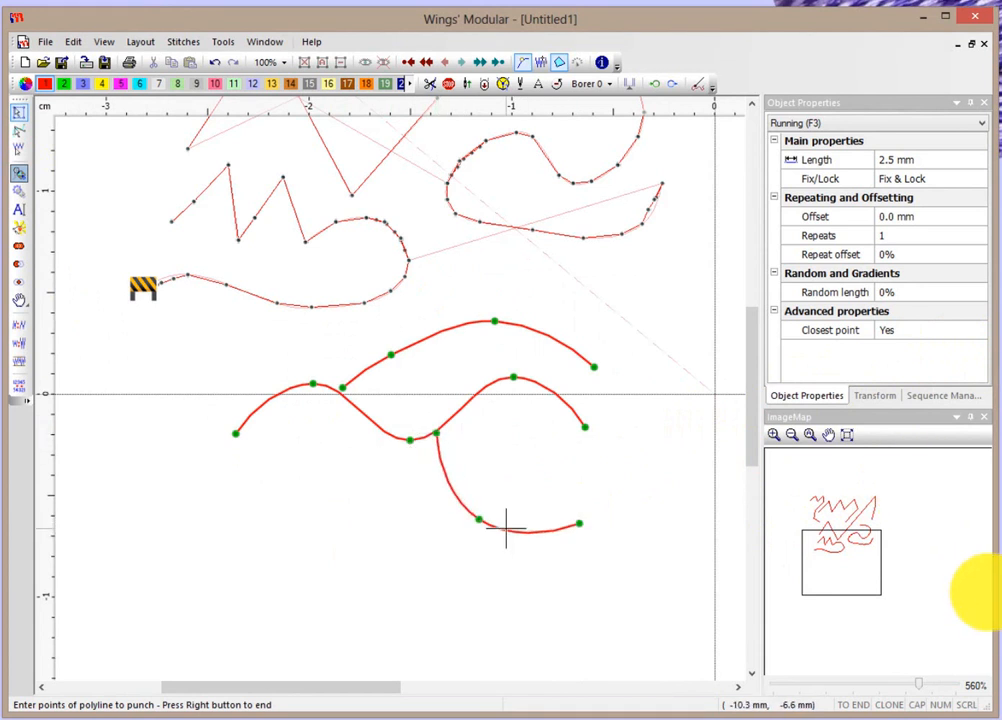
- Add a four-point curved branch descending from the wave's starting end and finish the branched outline at about 17.6 by 11.4 mm overall
{"action": "left_click", "coordinate": [267, 404]}
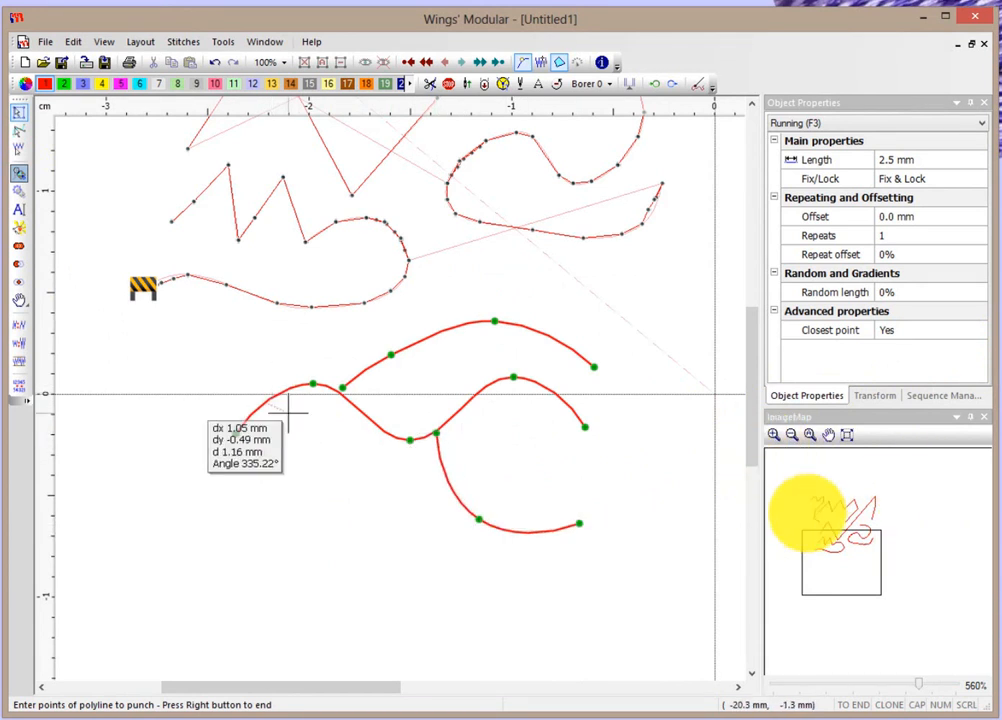
{"action": "left_click", "coordinate": [323, 443]}
{"action": "left_click", "coordinate": [333, 531]}
{"action": "left_click", "coordinate": [288, 554]}
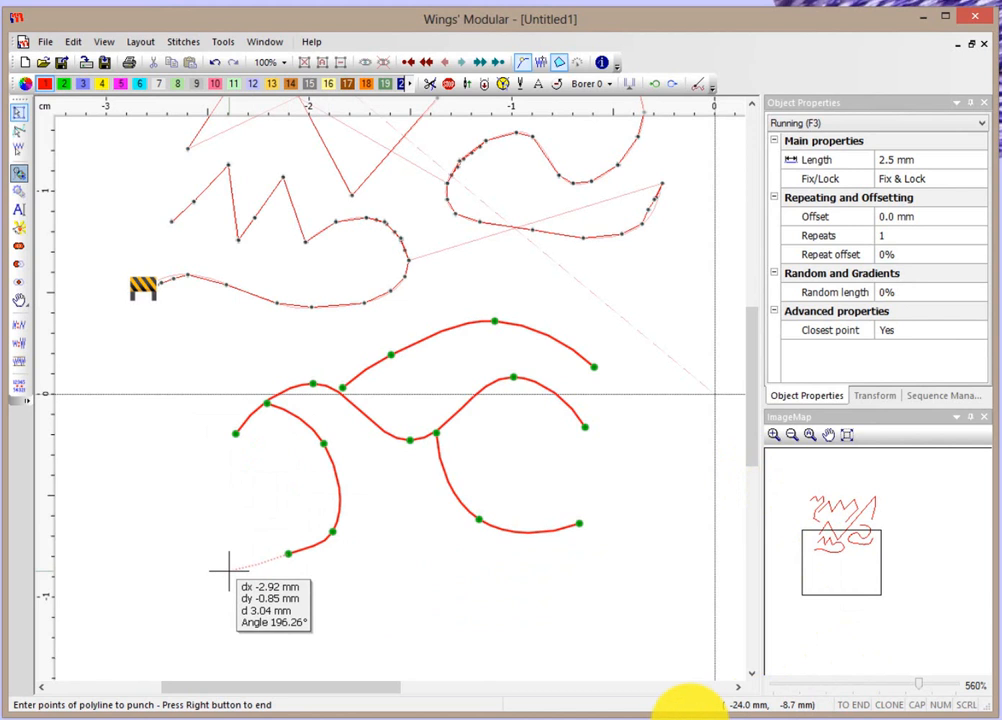
{"action": "right_click", "coordinate": [229, 571]}
{"action": "right_click", "coordinate": [229, 571]}
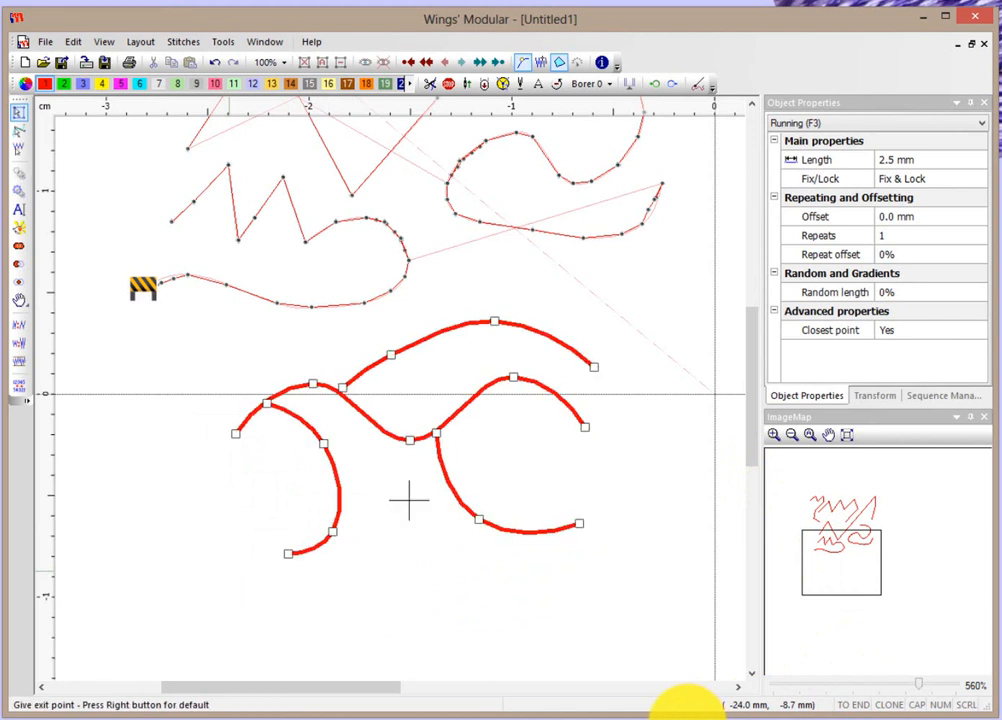
- Generate the branched outline's Running stitches with the default exit point, leaving the object deselected
{"action": "right_click", "coordinate": [230, 570]}
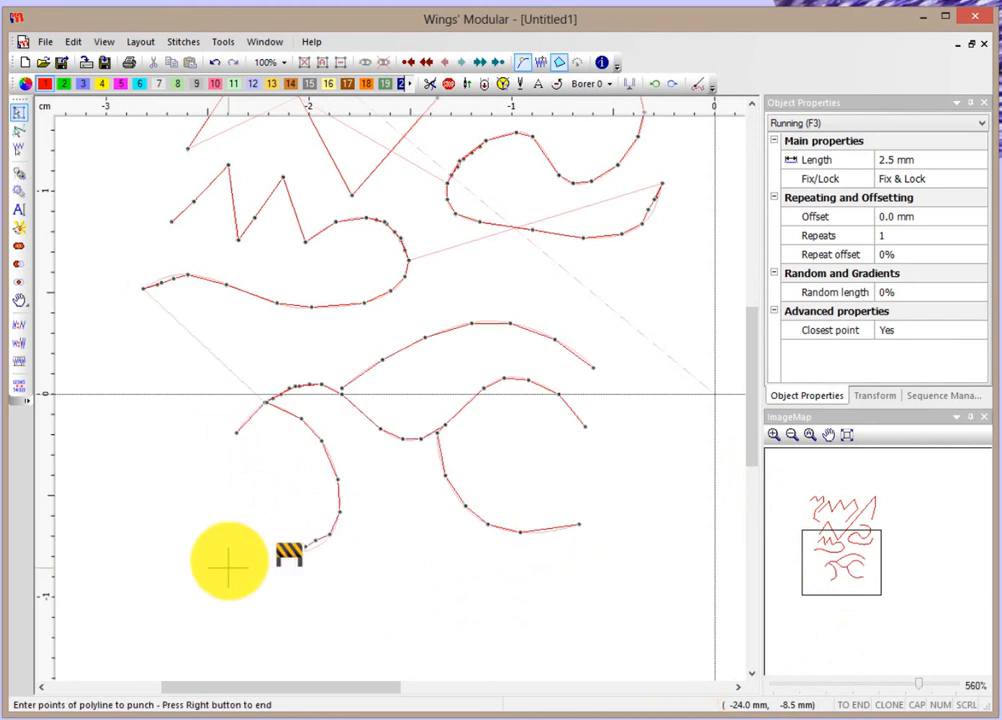
{"action": "right_click", "coordinate": [227, 511]}
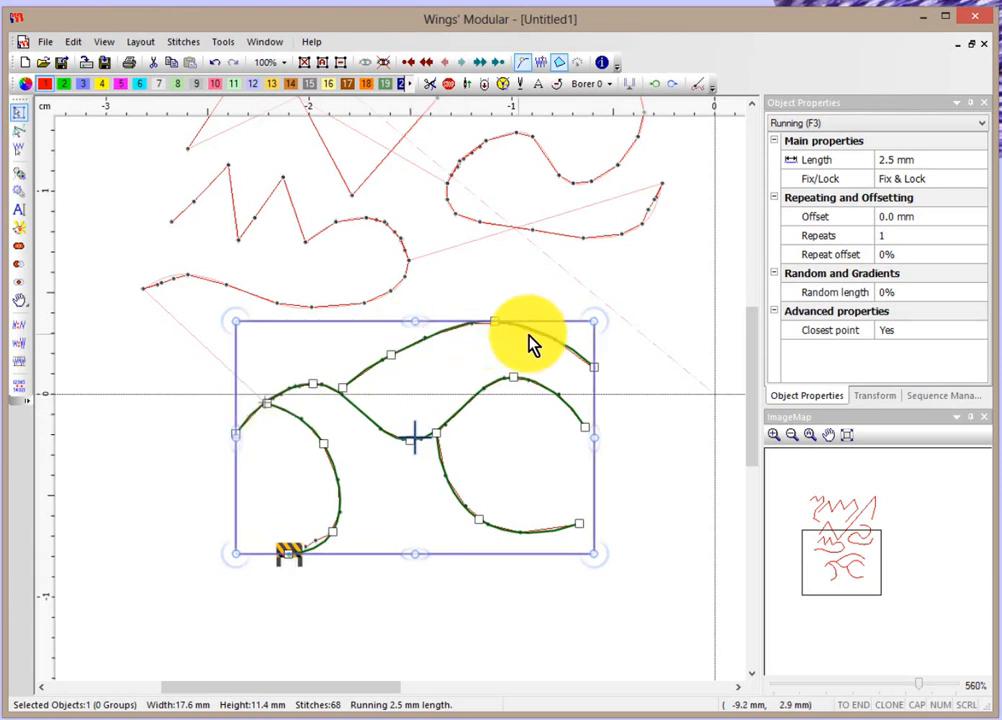
{"action": "left_click", "coordinate": [176, 442]}
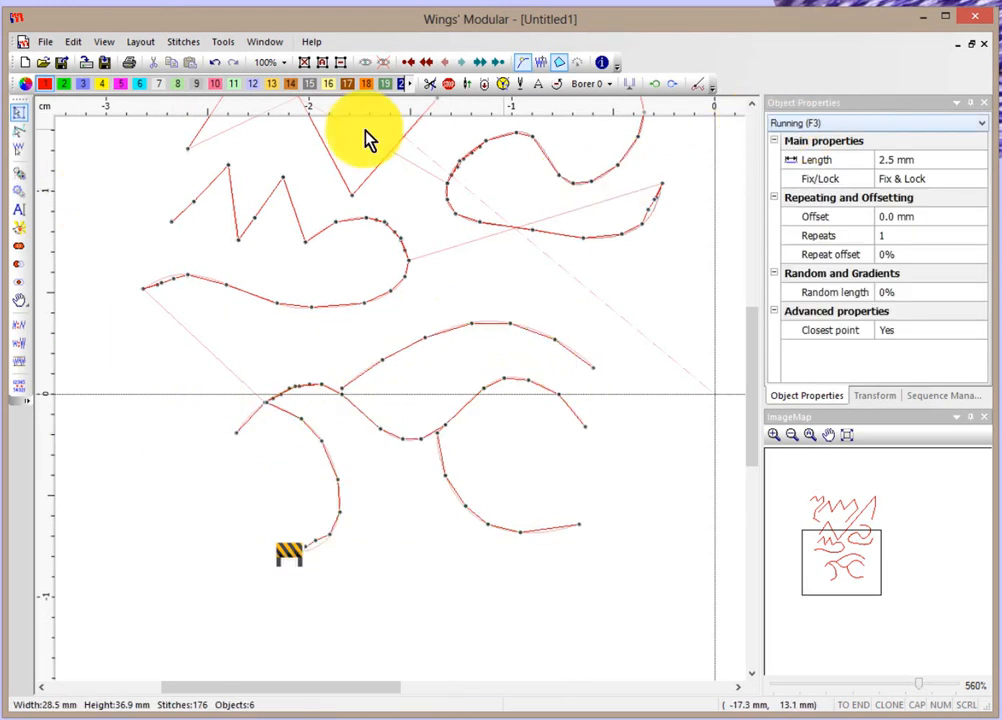
- Draw a second branched Running outline about 18.3 by 6.6 mm below the first, combining a four-point wave with a three-point branch
{"action": "left_click", "coordinate": [20, 178]}
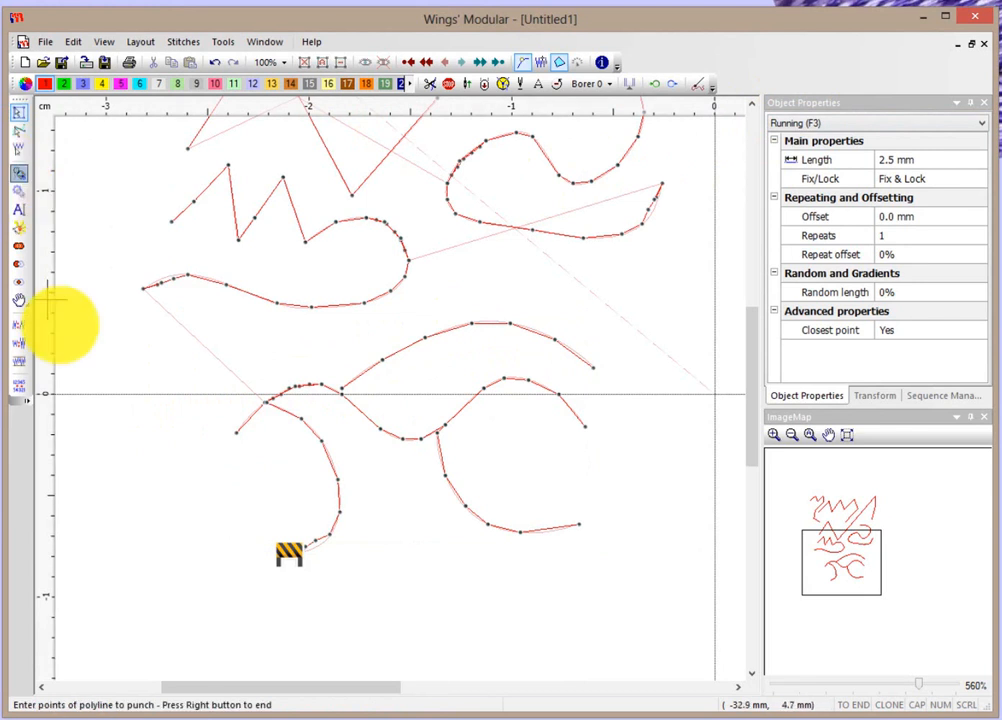
{"action": "left_click", "coordinate": [150, 564]}
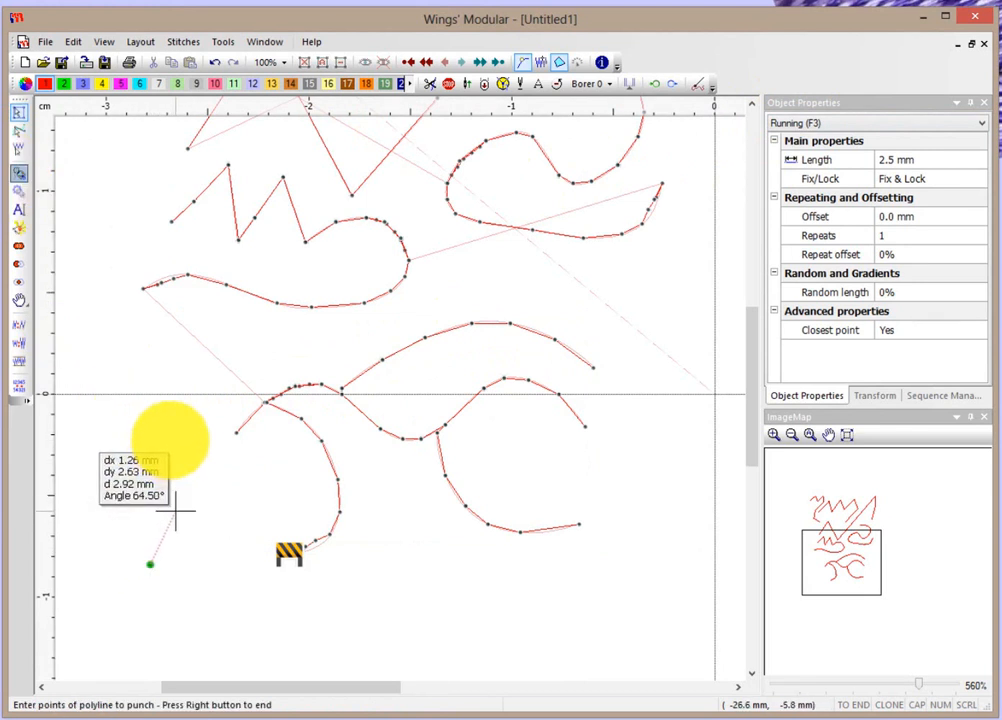
{"action": "left_click", "coordinate": [197, 508]}
{"action": "left_click", "coordinate": [260, 612]}
{"action": "left_click", "coordinate": [408, 566]}
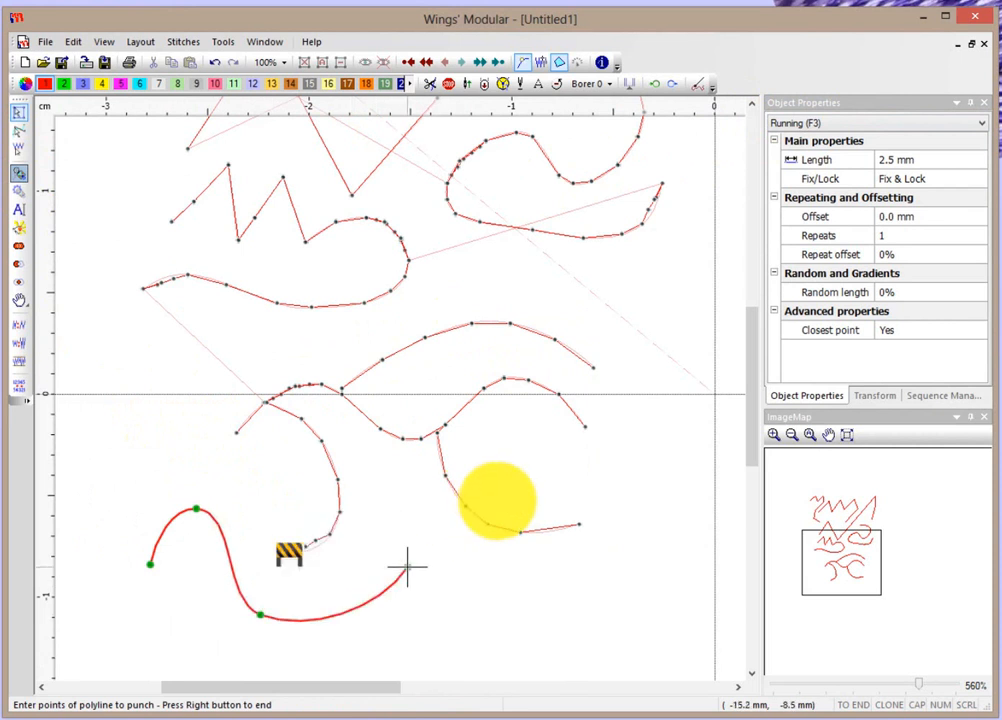
{"action": "left_click", "coordinate": [341, 614]}
{"action": "left_click", "coordinate": [401, 640]}
{"action": "left_click", "coordinate": [522, 601]}
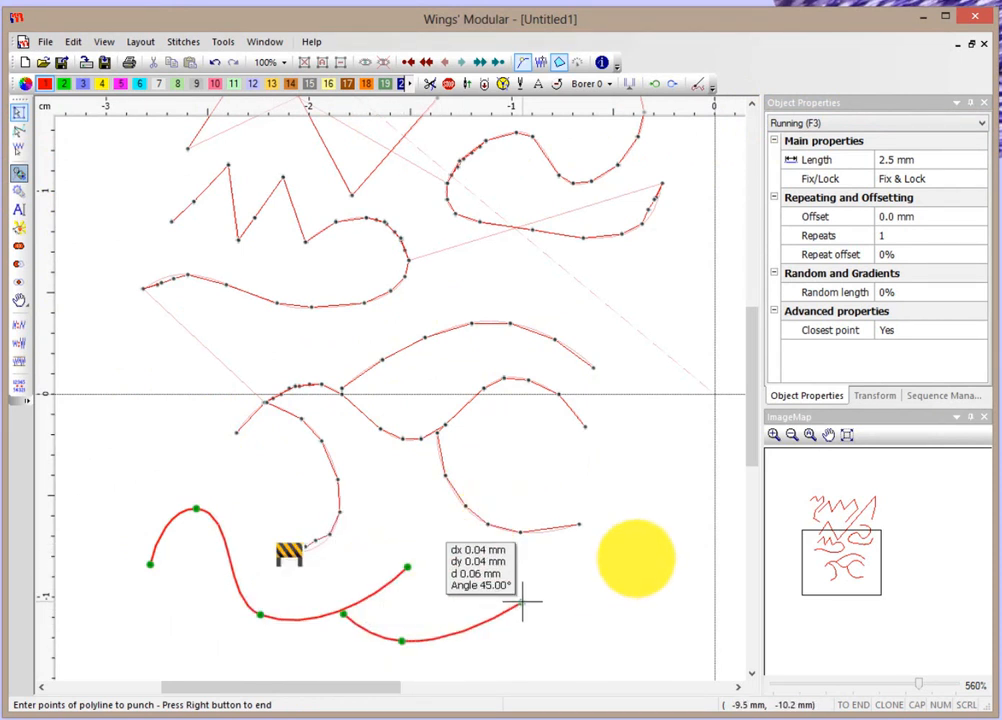
{"action": "right_click", "coordinate": [541, 564]}
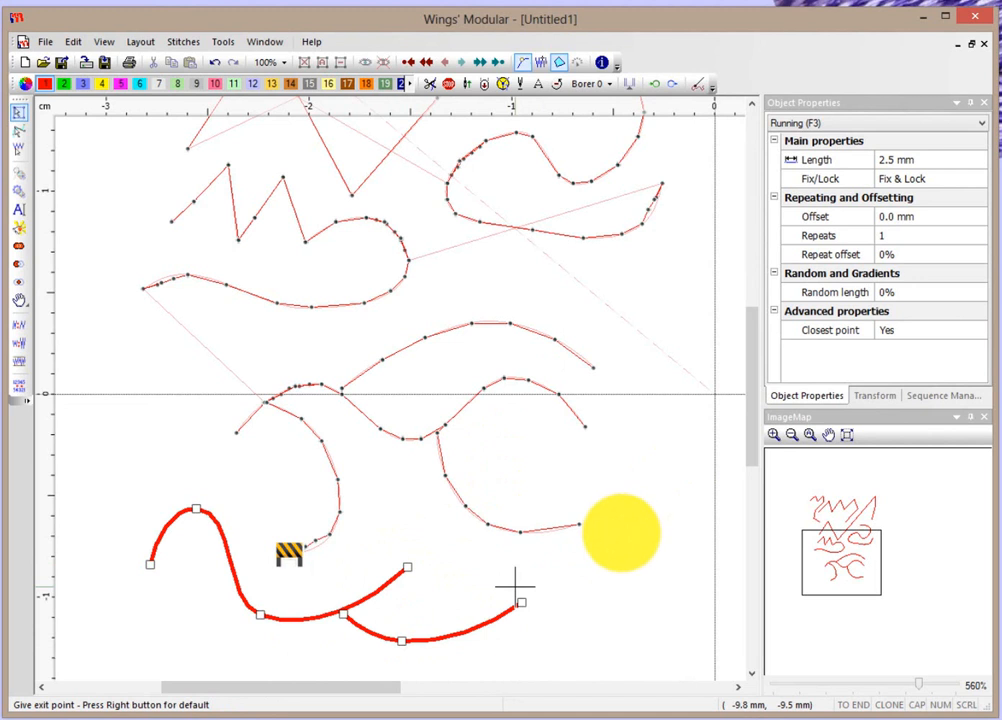
- Place the second branched outline's exit on the wave's first point, generate its Running stitches, and leave the object deselected
{"action": "left_click", "coordinate": [150, 565]}
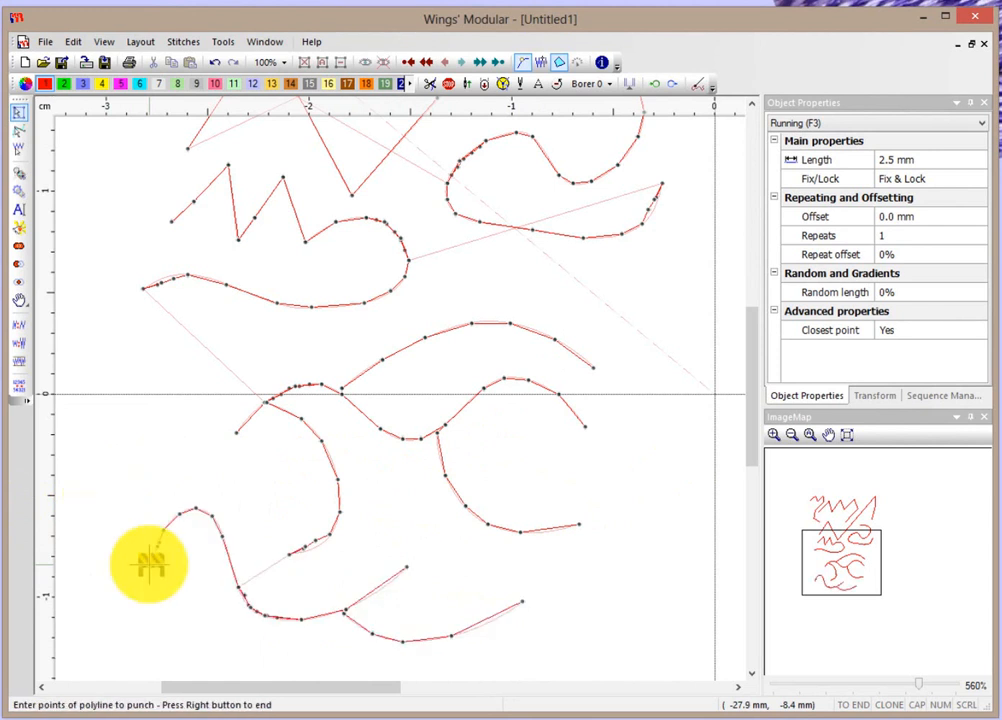
{"action": "left_click", "coordinate": [150, 565]}
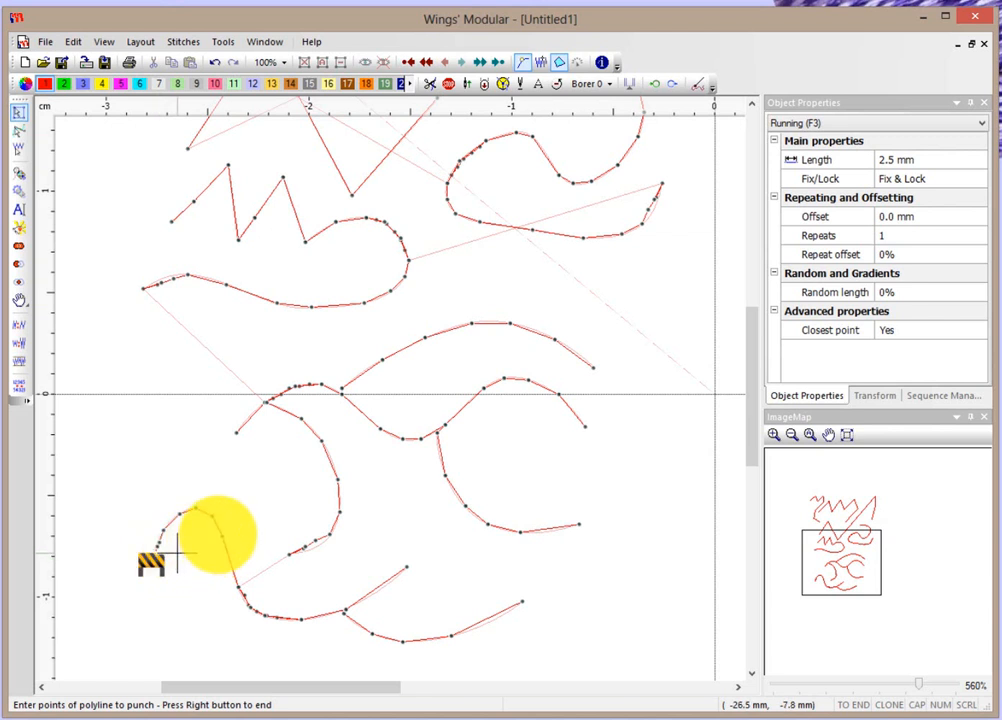
{"action": "right_click", "coordinate": [179, 558]}
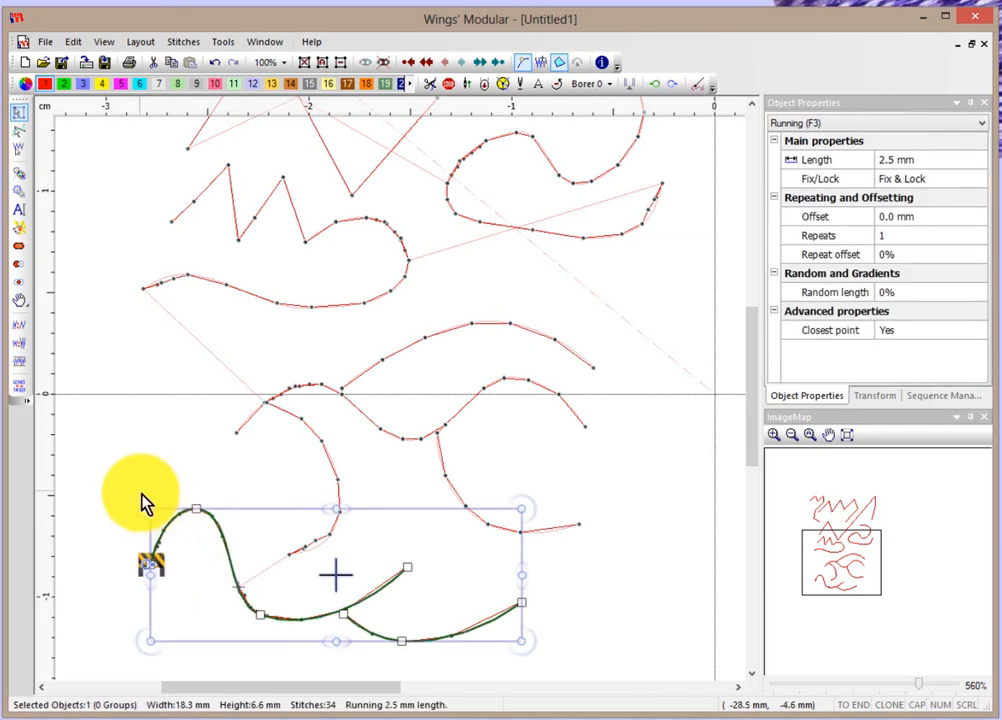
{"action": "left_click", "coordinate": [126, 456]}
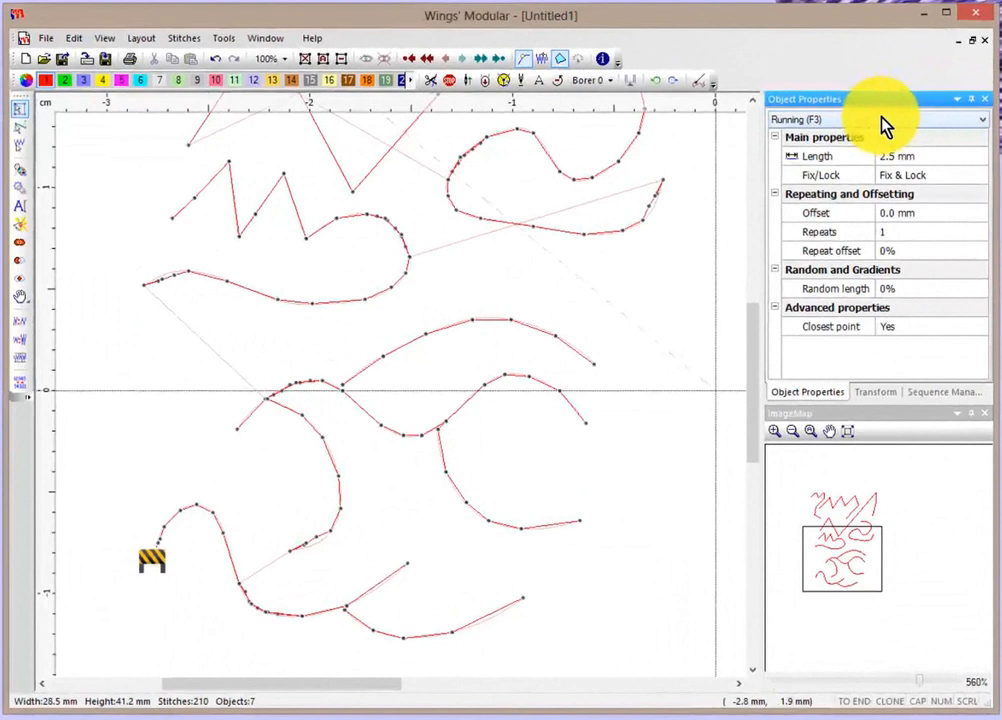
- Set the stitch type to Satin serial and draw a seven-point outline beside the branched objects, with a long S-curve ending in three sharp corner points
{"action": "left_click", "coordinate": [855, 142]}
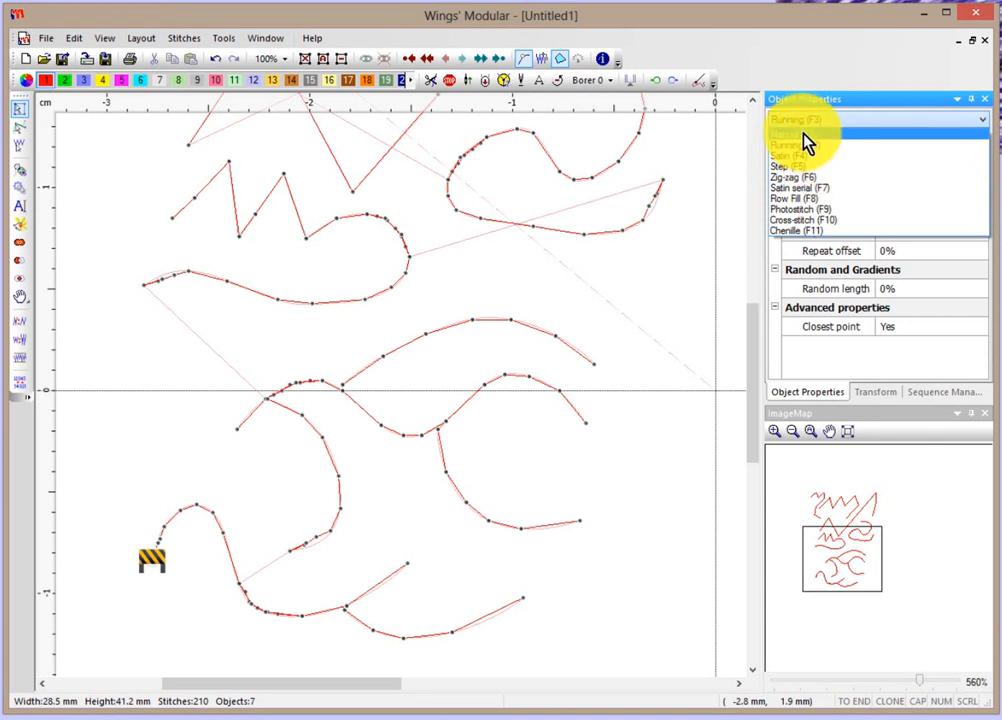
{"action": "left_click", "coordinate": [798, 190]}
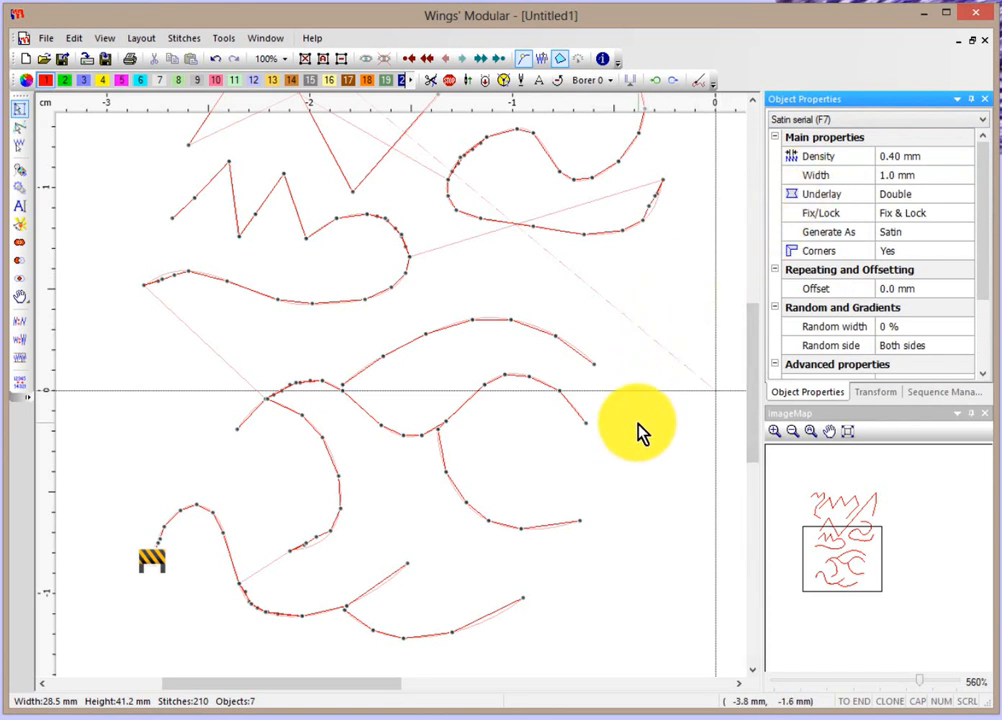
{"action": "left_click", "coordinate": [19, 170]}
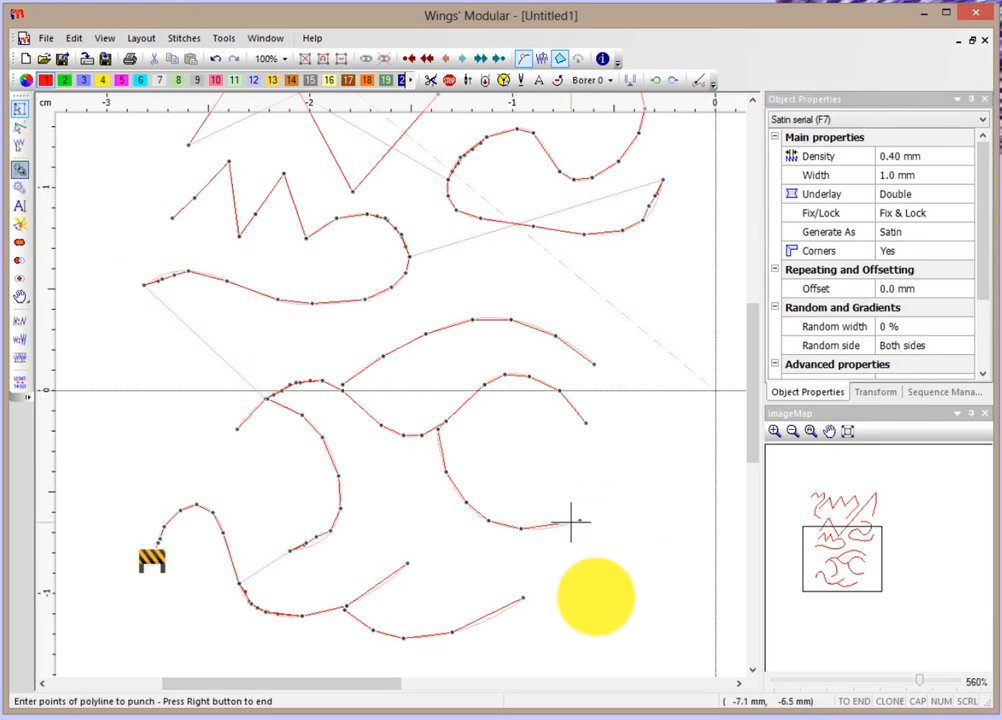
{"action": "left_click", "coordinate": [597, 612]}
{"action": "left_click", "coordinate": [645, 553]}
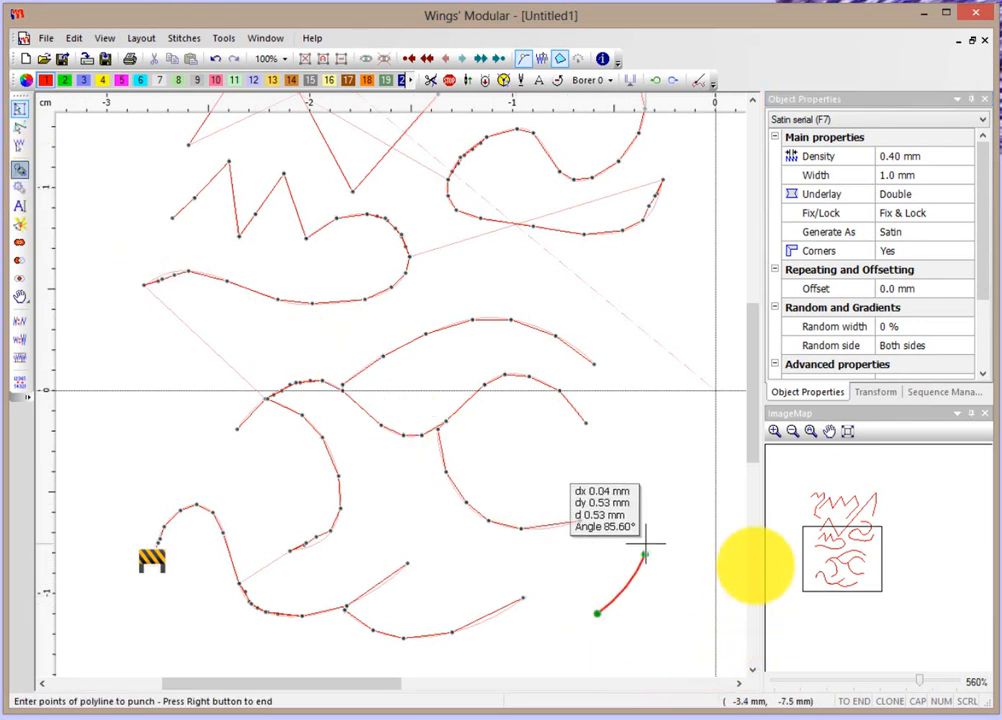
{"action": "left_click", "coordinate": [655, 453]}
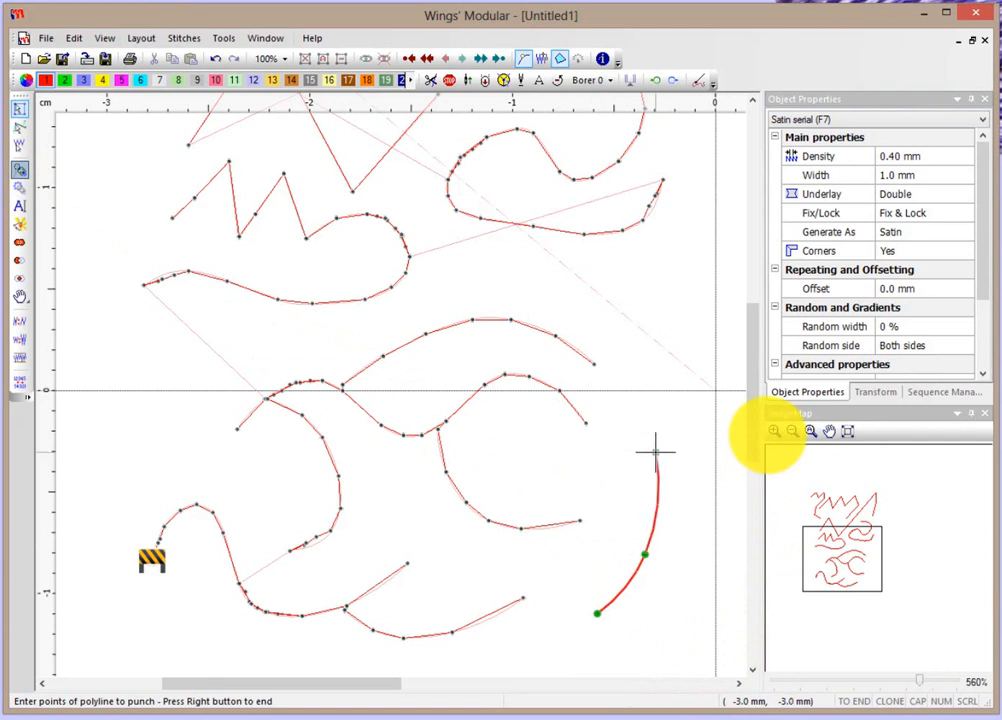
{"action": "left_click", "coordinate": [590, 306]}
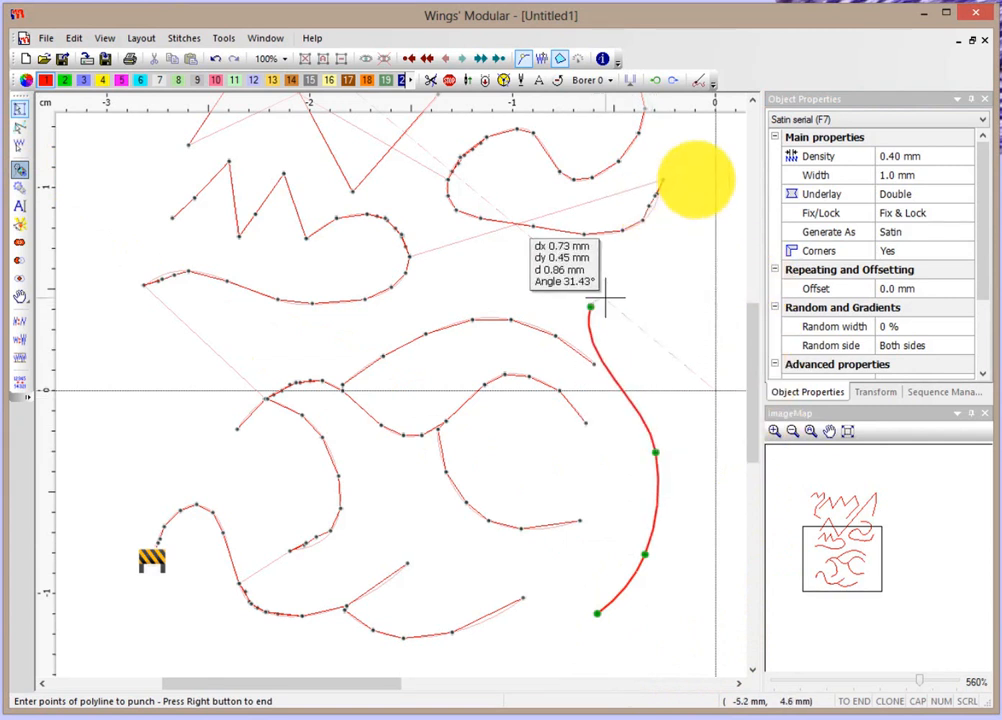
{"action": "left_click", "coordinate": [669, 284]}
{"action": "left_click", "coordinate": [647, 351]}
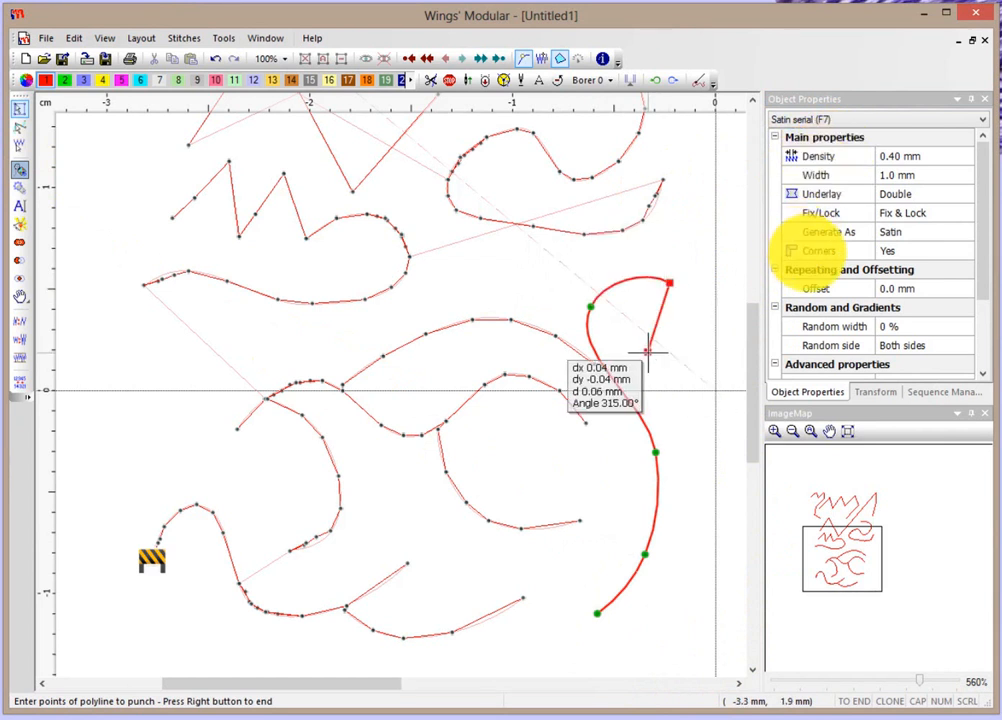
{"action": "left_click", "coordinate": [699, 379]}
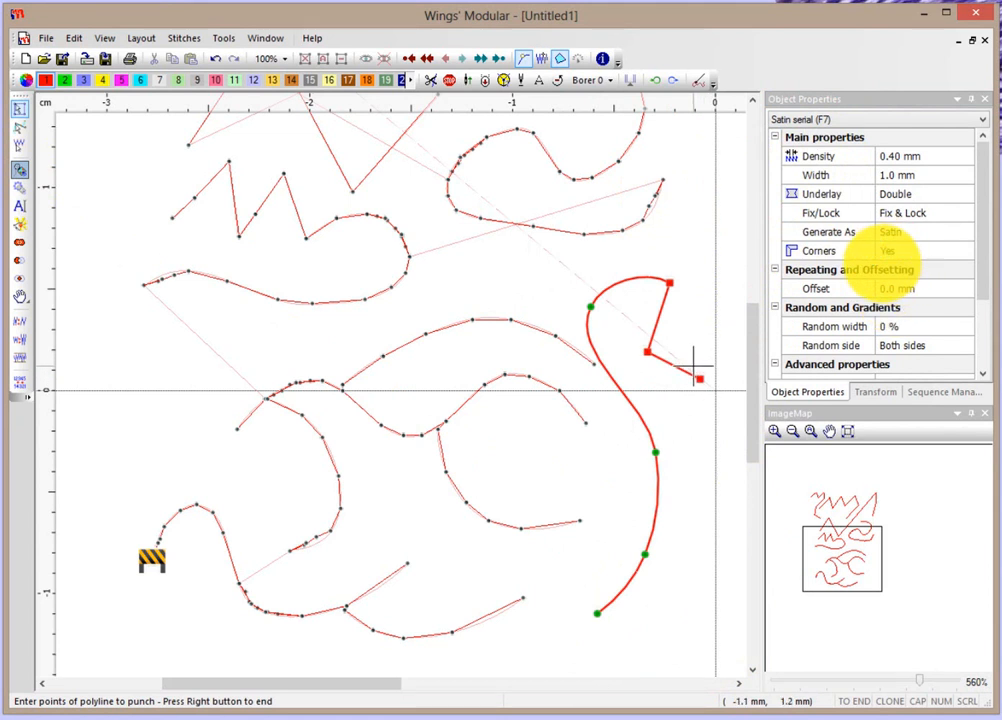
{"action": "right_click", "coordinate": [687, 339]}
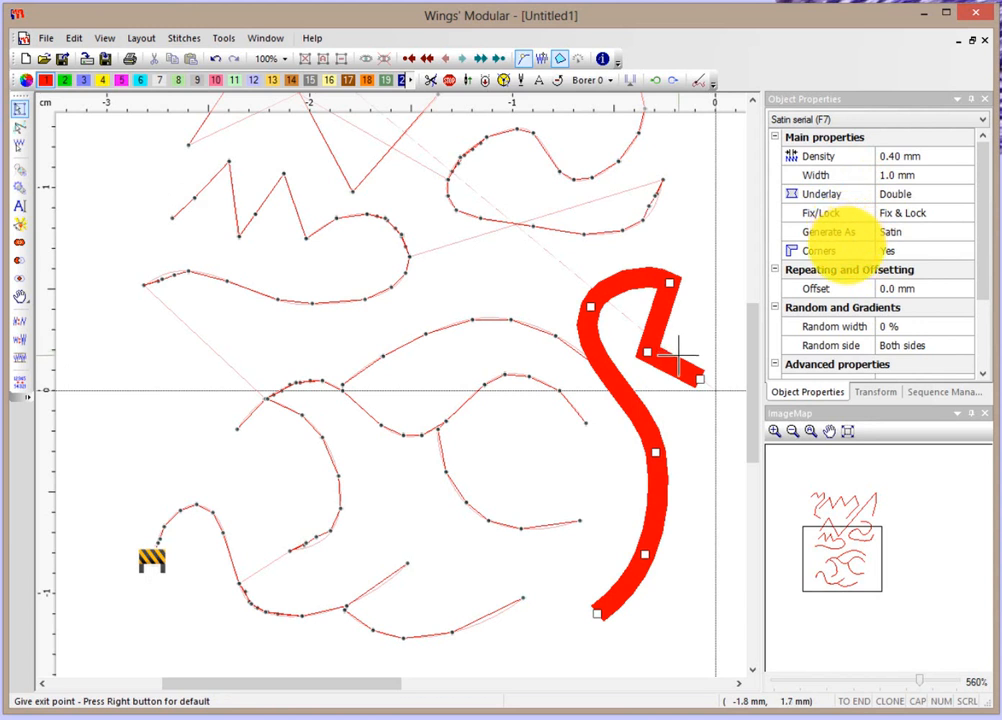
- Place the S-curve outline's exit on its last corner point, generate its Satin serial stitches, and leave the object deselected
{"action": "left_click", "coordinate": [700, 380]}
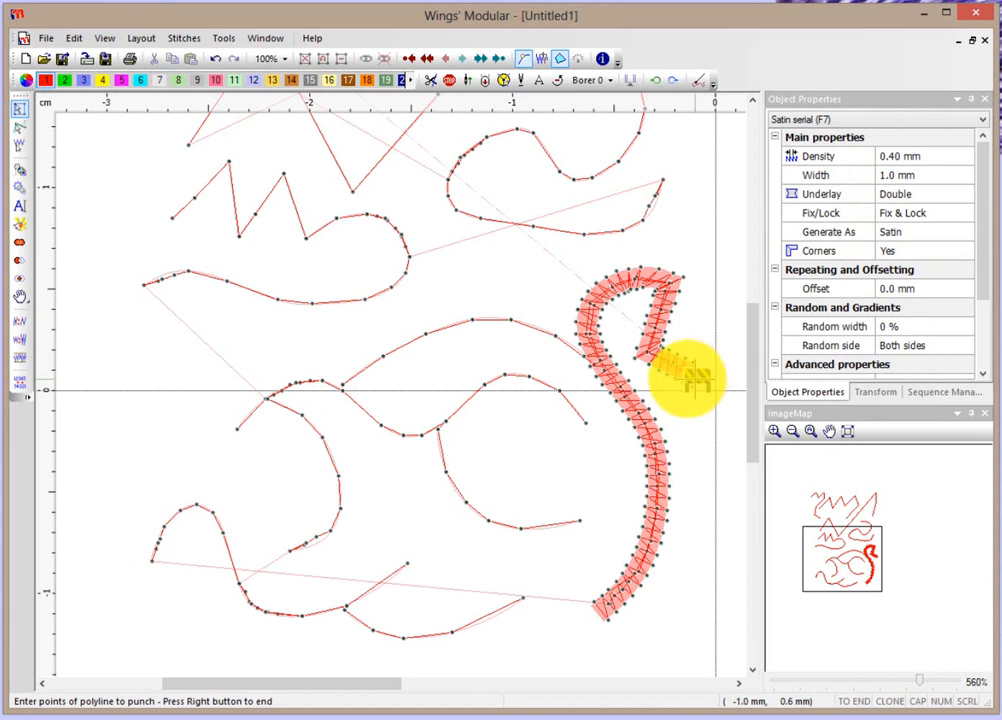
{"action": "right_click", "coordinate": [692, 430]}
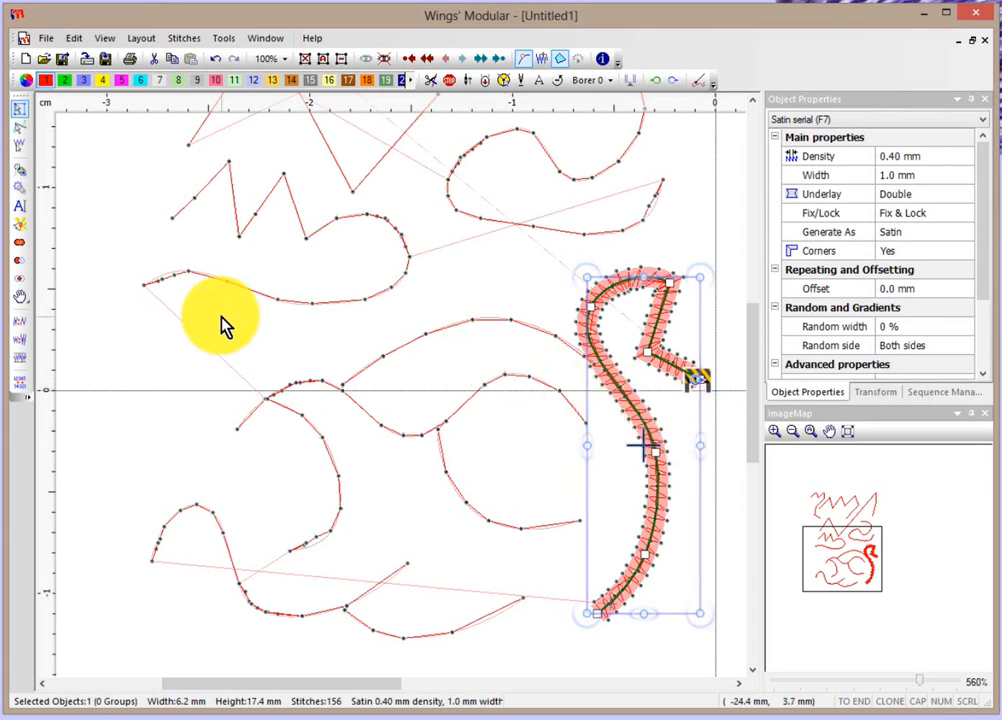
{"action": "left_click", "coordinate": [678, 203]}
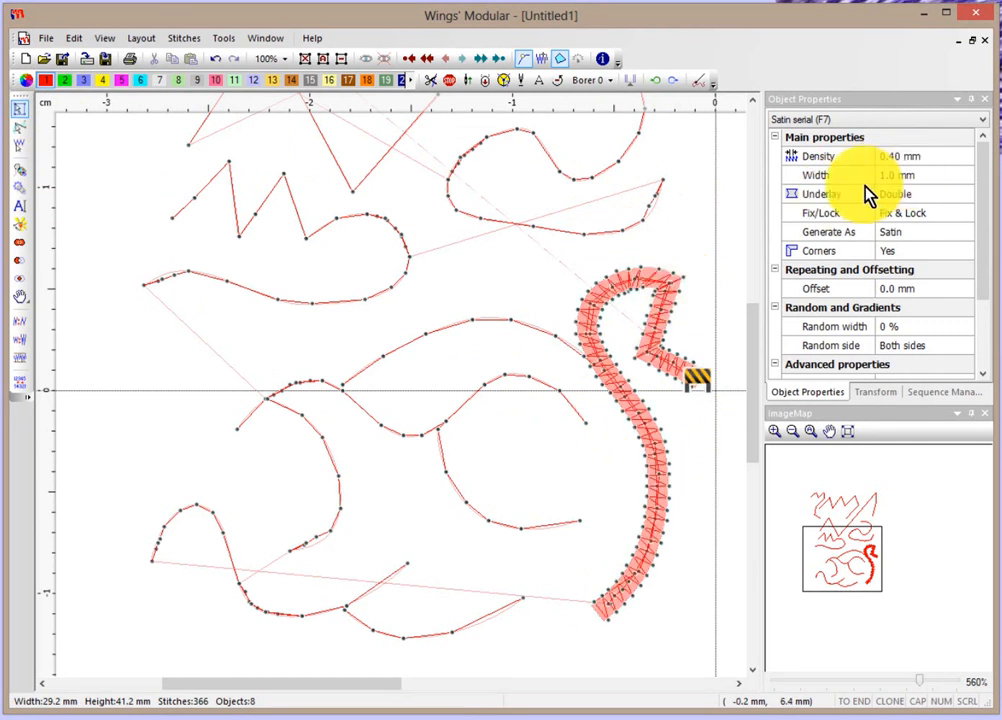
- Compare the properties of the Running, Manual and Satin serial objects by selecting examples of each in turn
{"action": "left_click", "coordinate": [537, 381]}
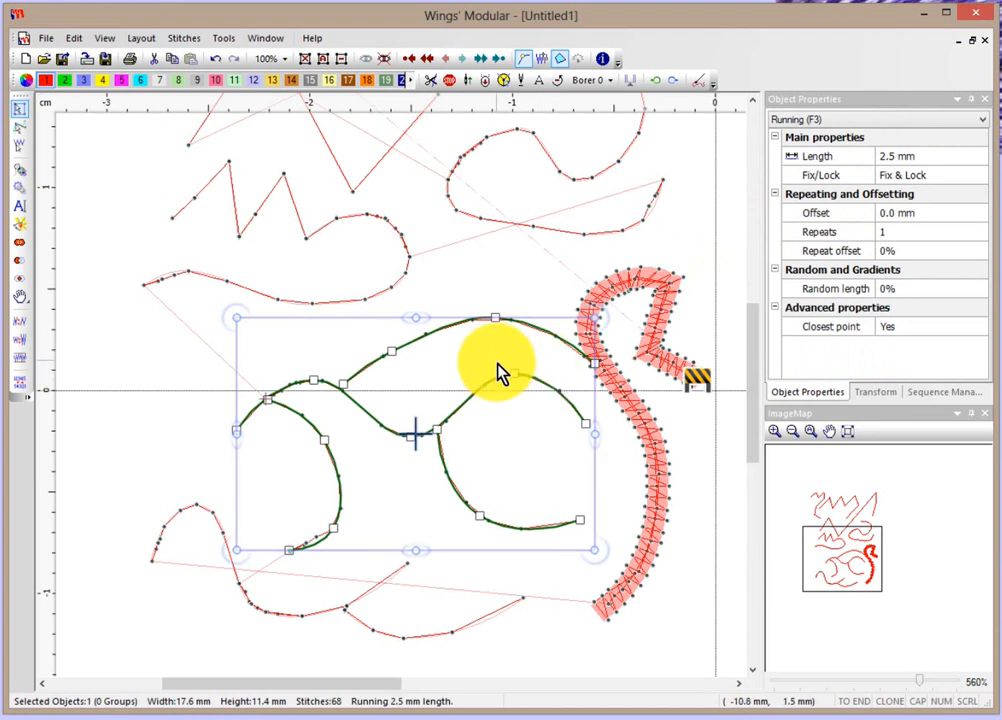
{"action": "left_click", "coordinate": [665, 287]}
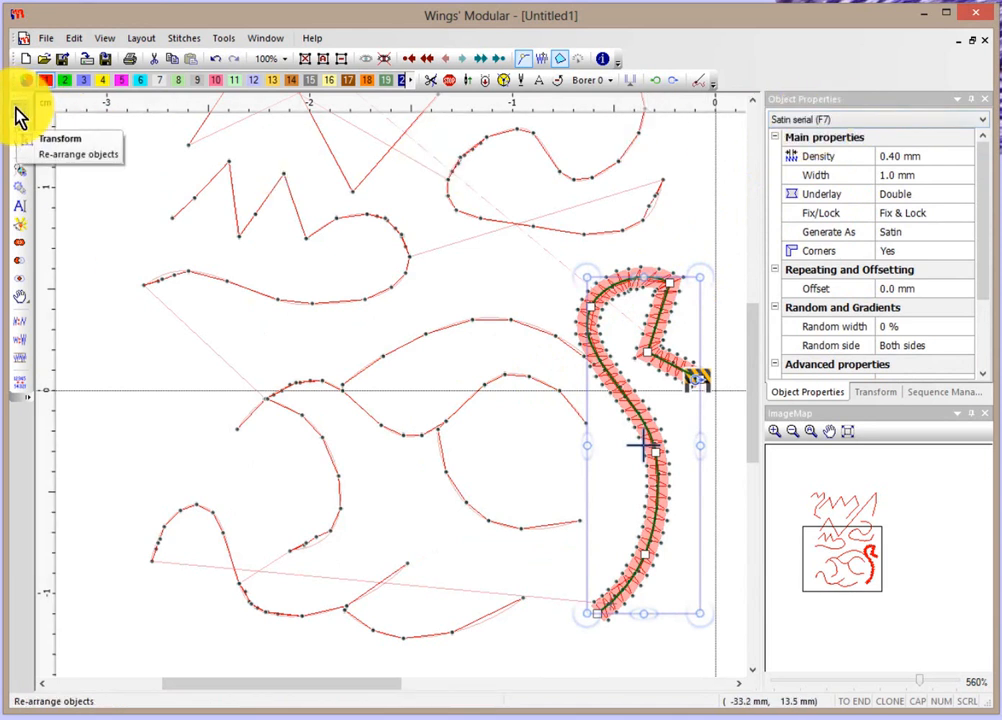
{"action": "left_click", "coordinate": [306, 234]}
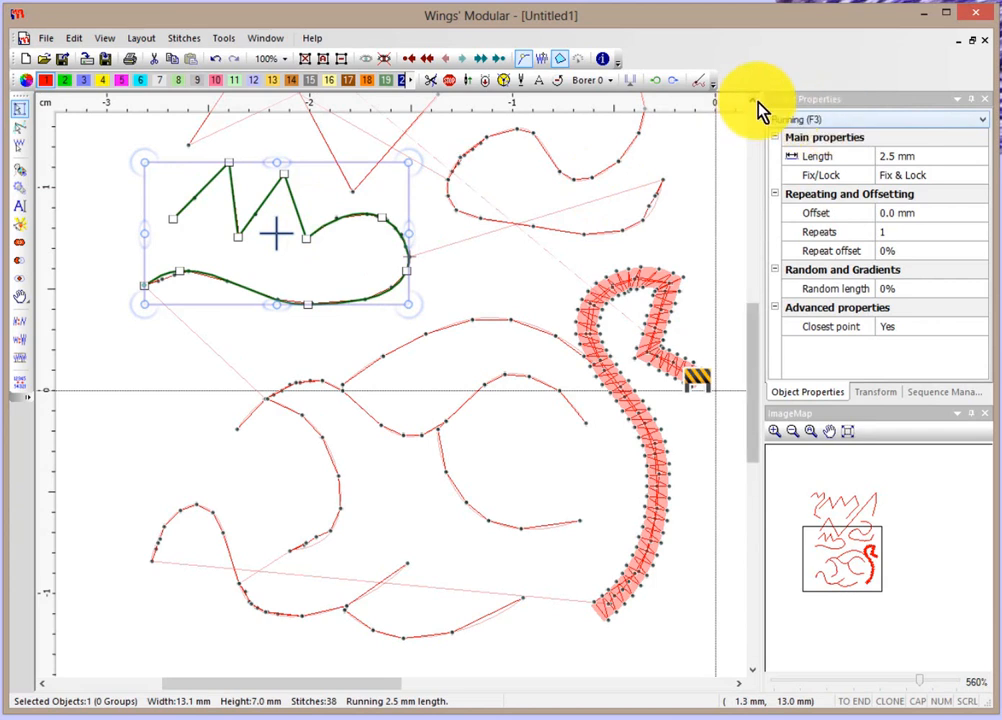
{"action": "scroll", "coordinate": [760, 107], "scroll_direction": "up", "scroll_amount": 5}
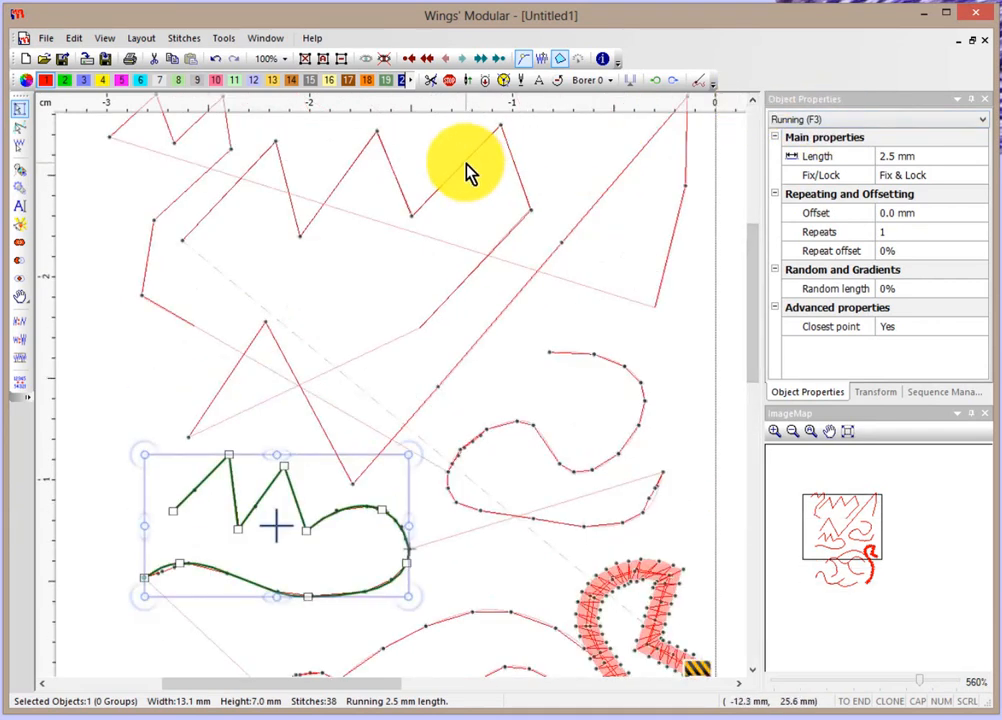
{"action": "left_click", "coordinate": [465, 172]}
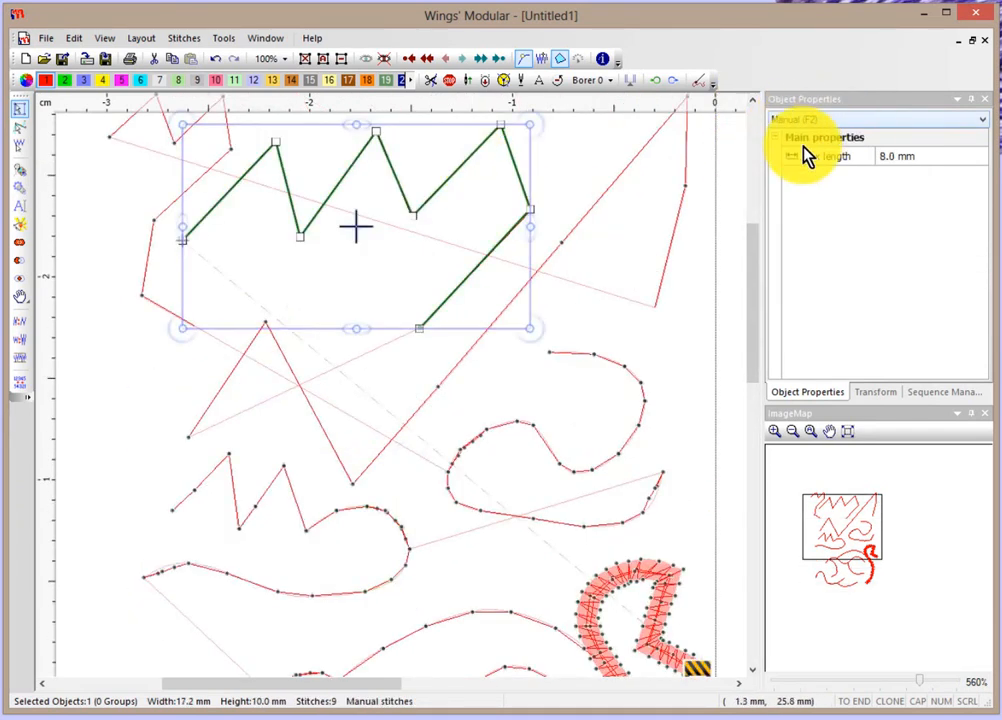
{"action": "left_click", "coordinate": [633, 378]}
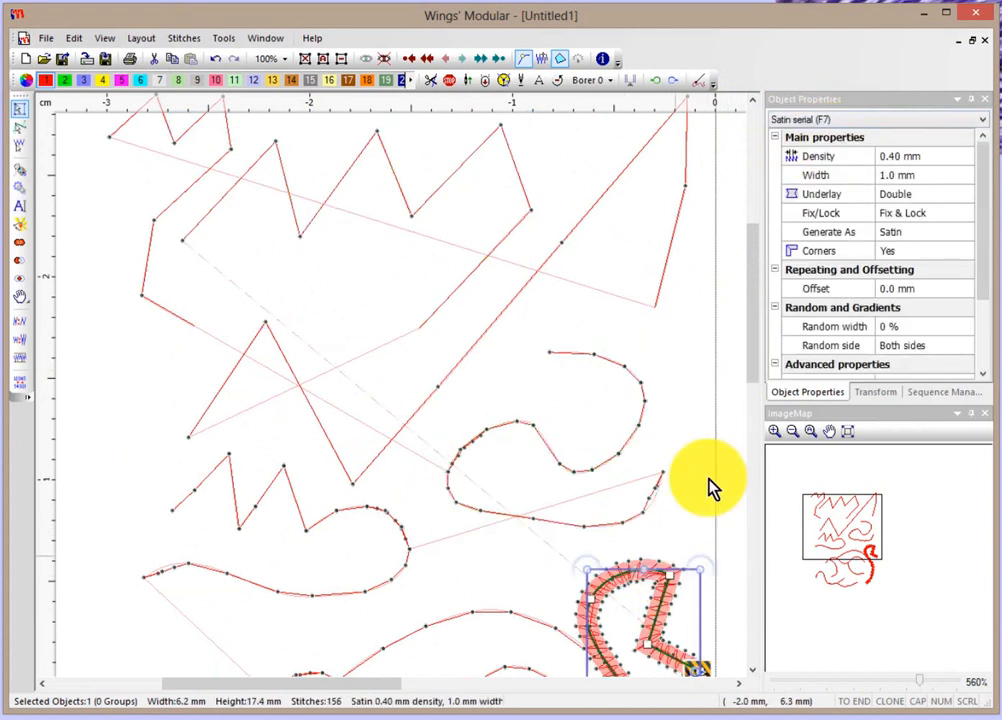
- Digitize a straight, two-point Satin serial line about 19.9 mm long below the branched objects, using the default exit point
{"action": "left_click_drag", "start_coordinate": [755, 270], "coordinate": [752, 422]}
{"action": "left_click", "coordinate": [586, 510]}
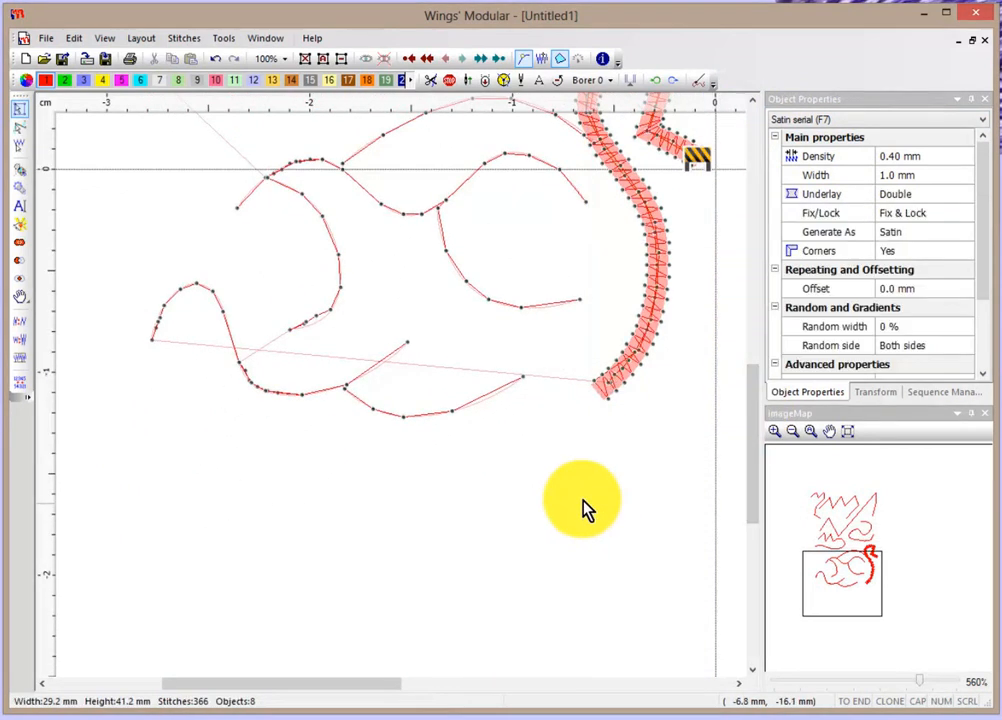
{"action": "left_click", "coordinate": [19, 170]}
{"action": "left_click", "coordinate": [172, 501]}
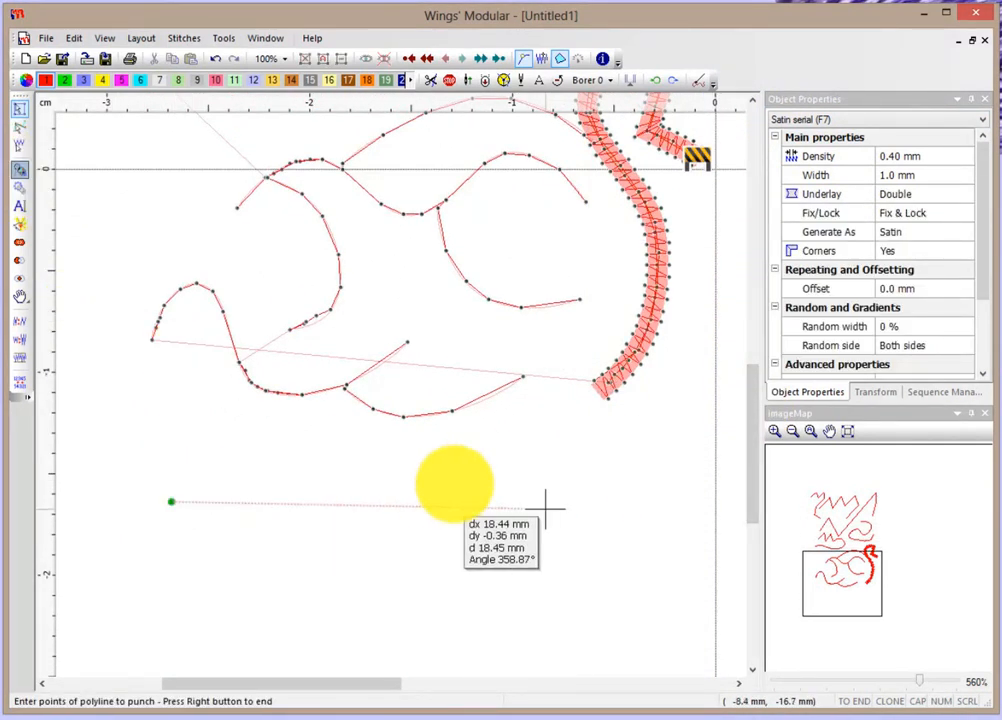
{"action": "left_click", "coordinate": [582, 503]}
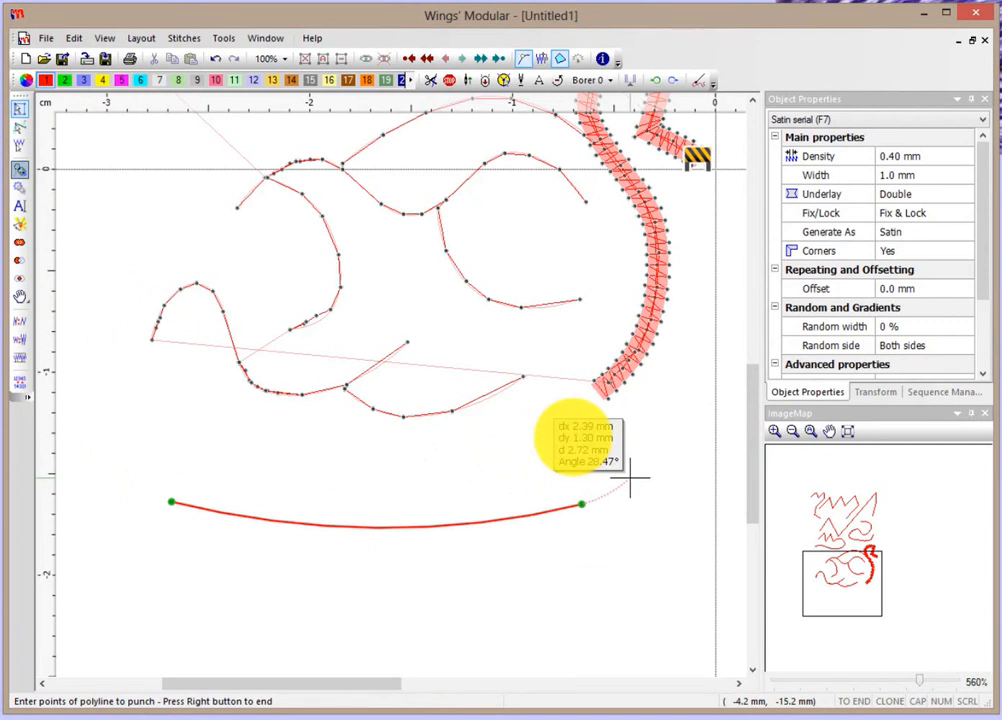
{"action": "right_click", "coordinate": [630, 477]}
{"action": "right_click", "coordinate": [635, 473]}
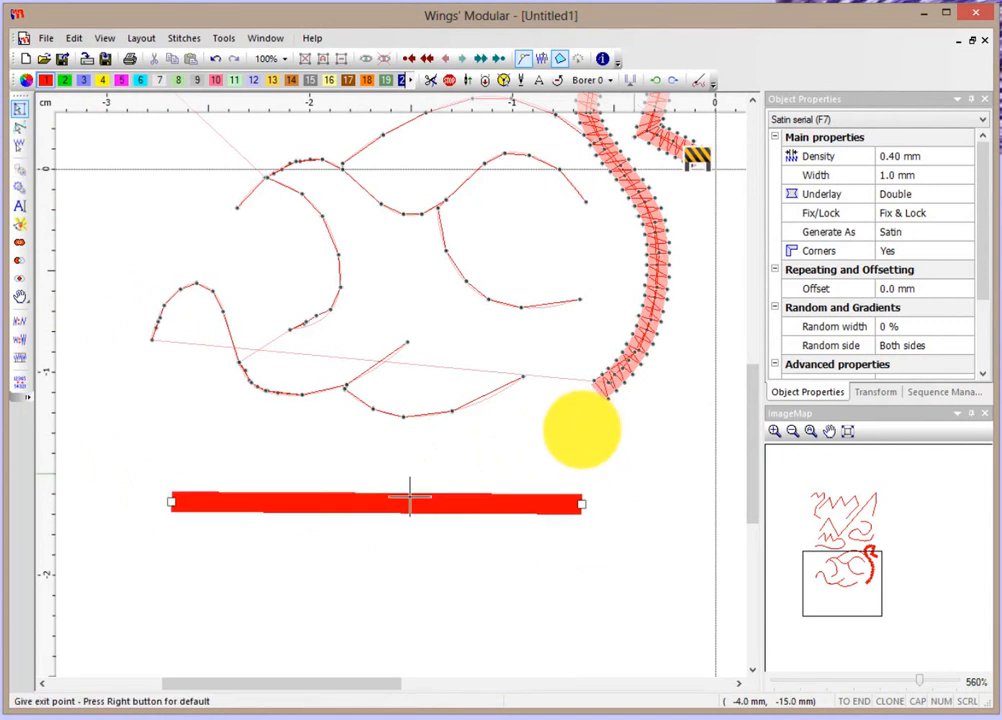
{"action": "right_click", "coordinate": [633, 475]}
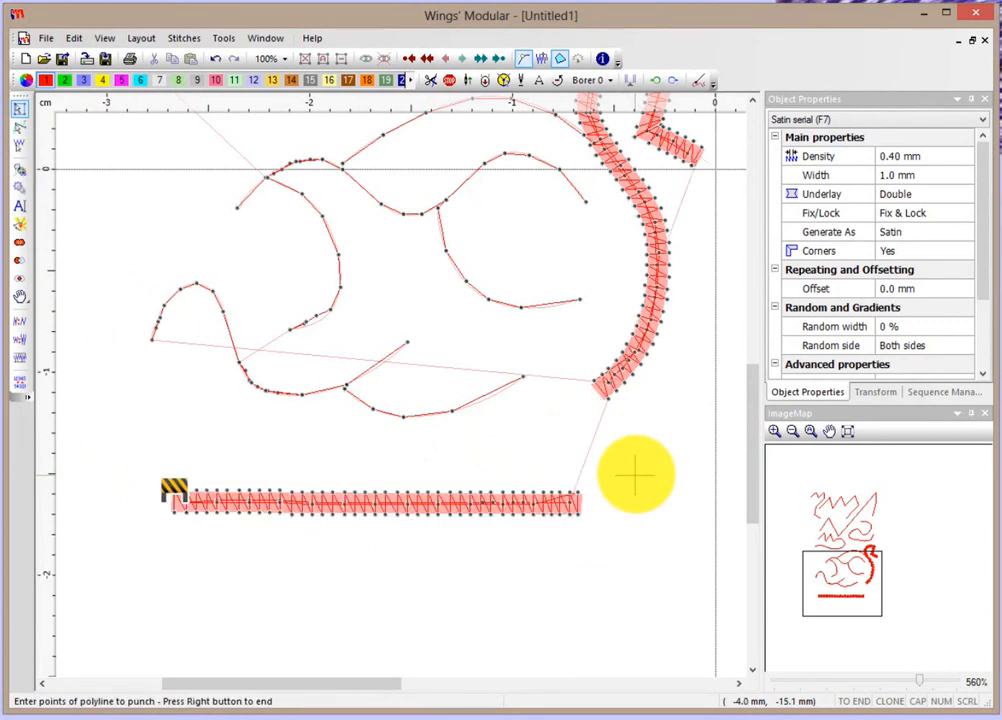
{"action": "right_click", "coordinate": [636, 476]}
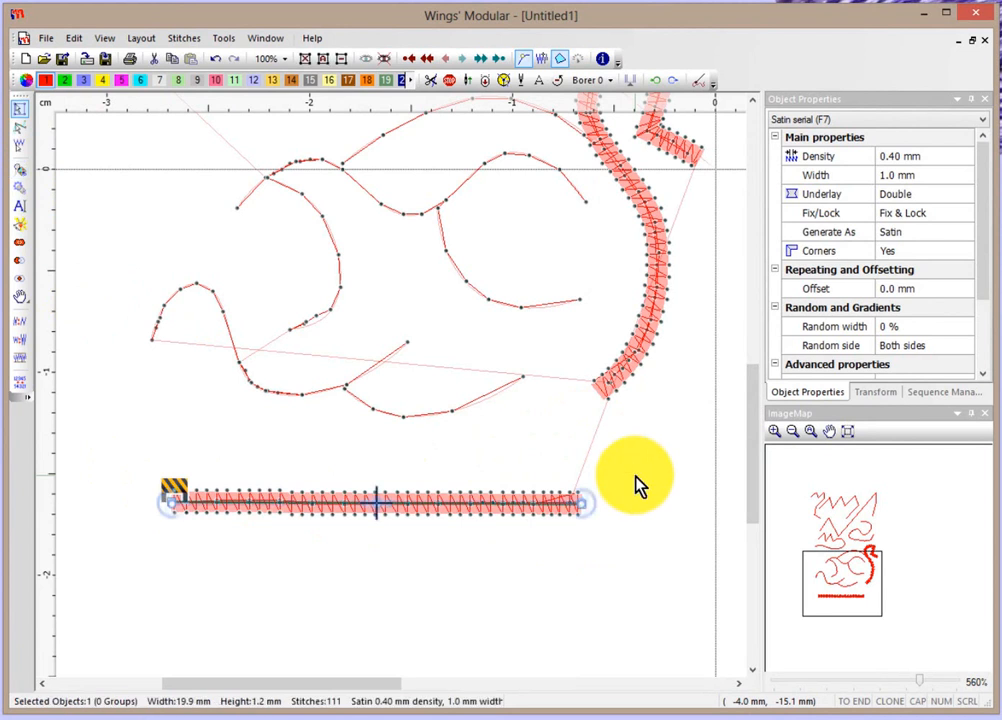
- Convert the straight Satin serial line to Running stitches and leave it deselected
{"action": "right_click", "coordinate": [463, 510]}
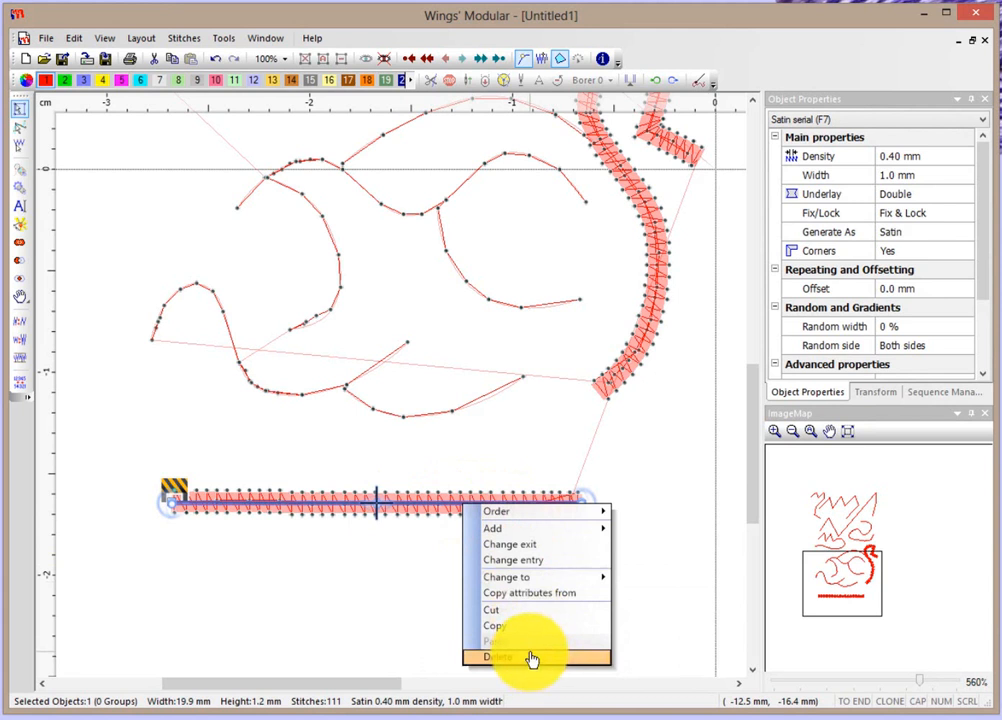
{"action": "mouse_move", "coordinate": [515, 515]}
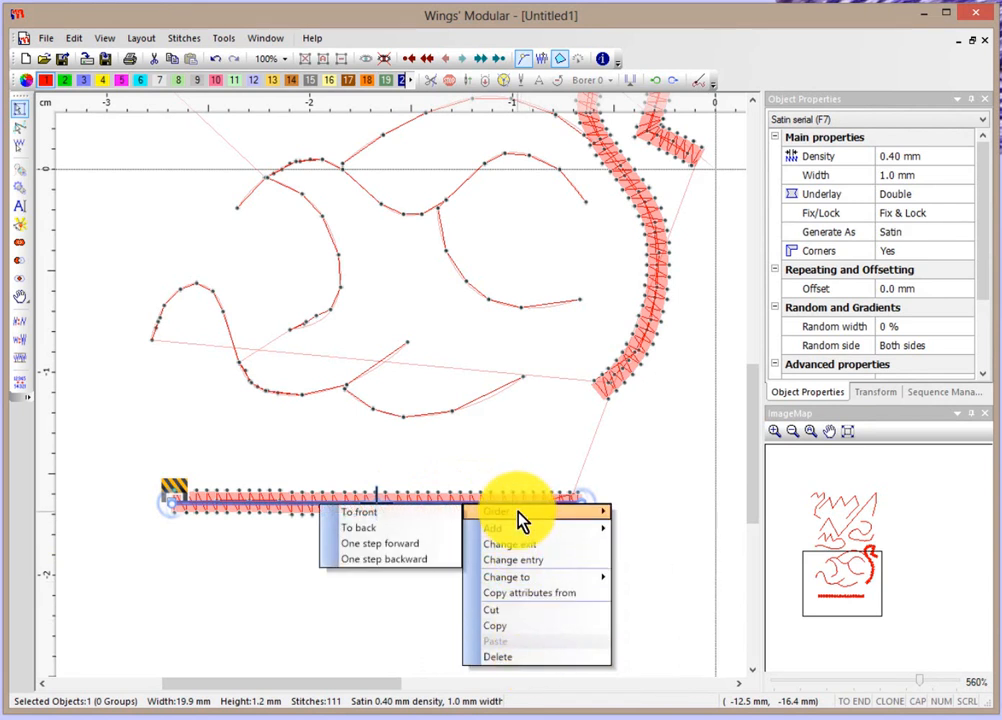
{"action": "mouse_move", "coordinate": [530, 584]}
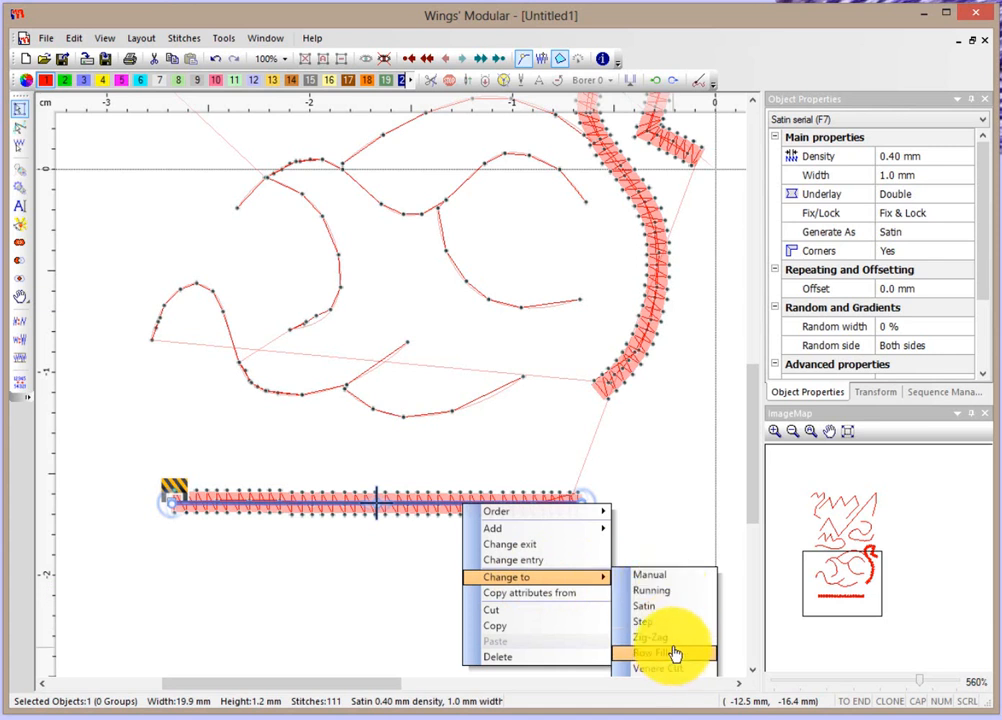
{"action": "left_click", "coordinate": [653, 598]}
{"action": "left_click", "coordinate": [530, 592]}
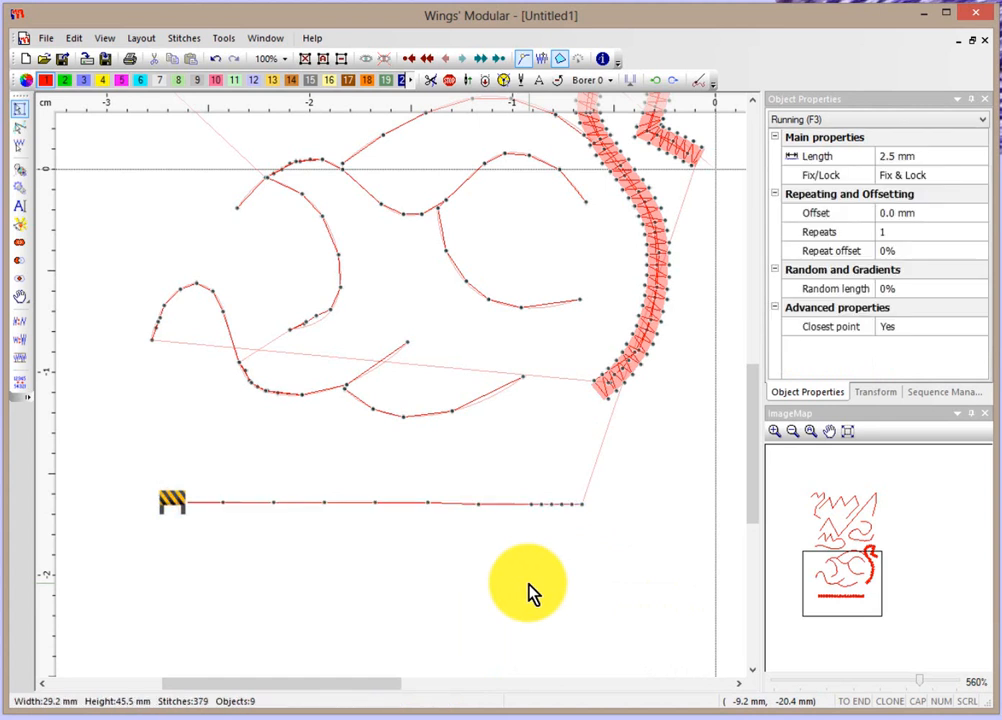
- Convert the lower branched Running object to Satin serial and leave it deselected
{"action": "left_click", "coordinate": [434, 419]}
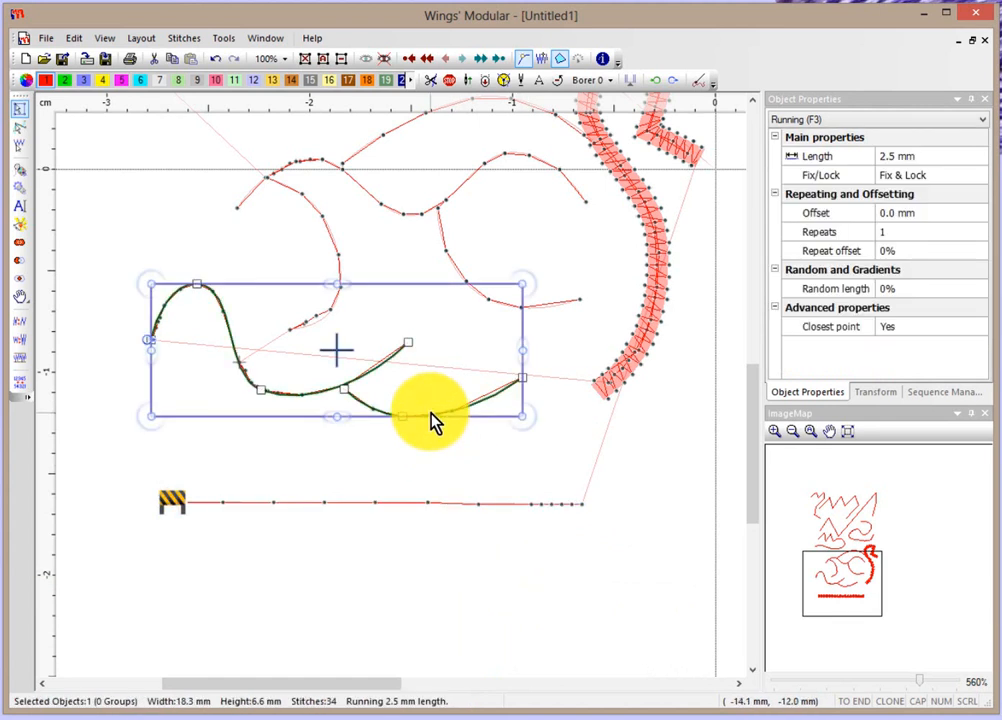
{"action": "right_click", "coordinate": [434, 420]}
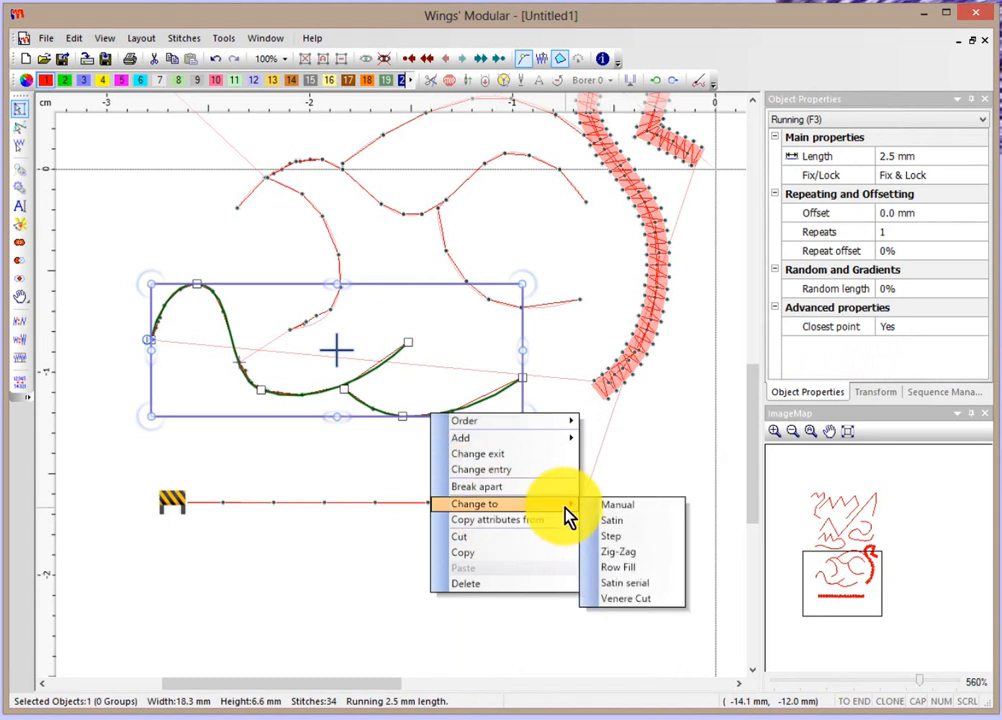
{"action": "left_click", "coordinate": [628, 583]}
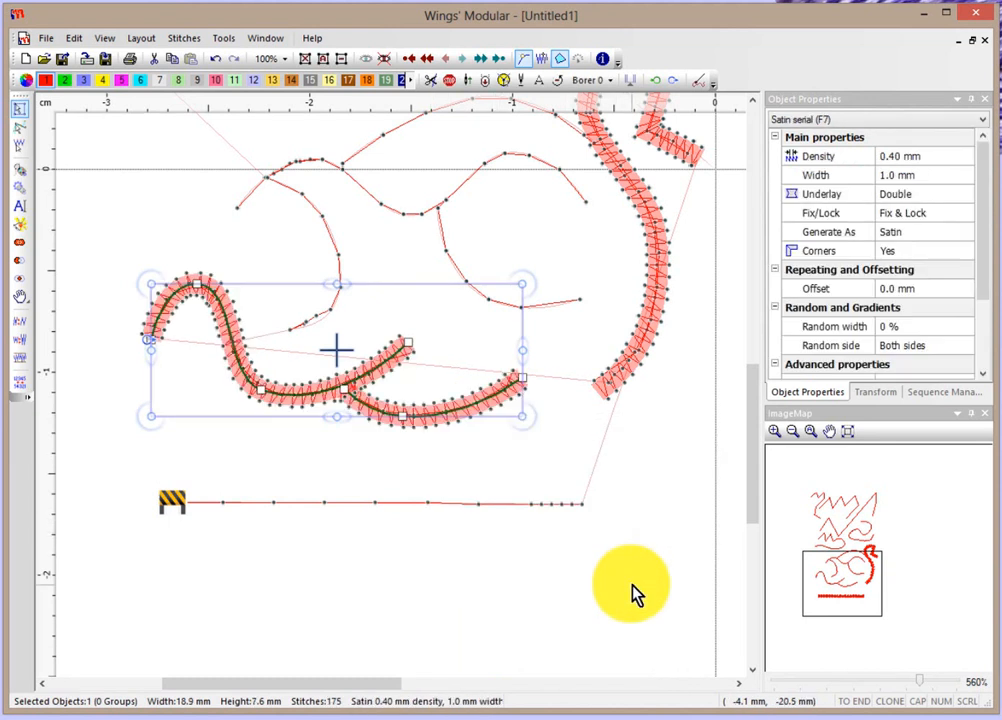
{"action": "left_click", "coordinate": [634, 592]}
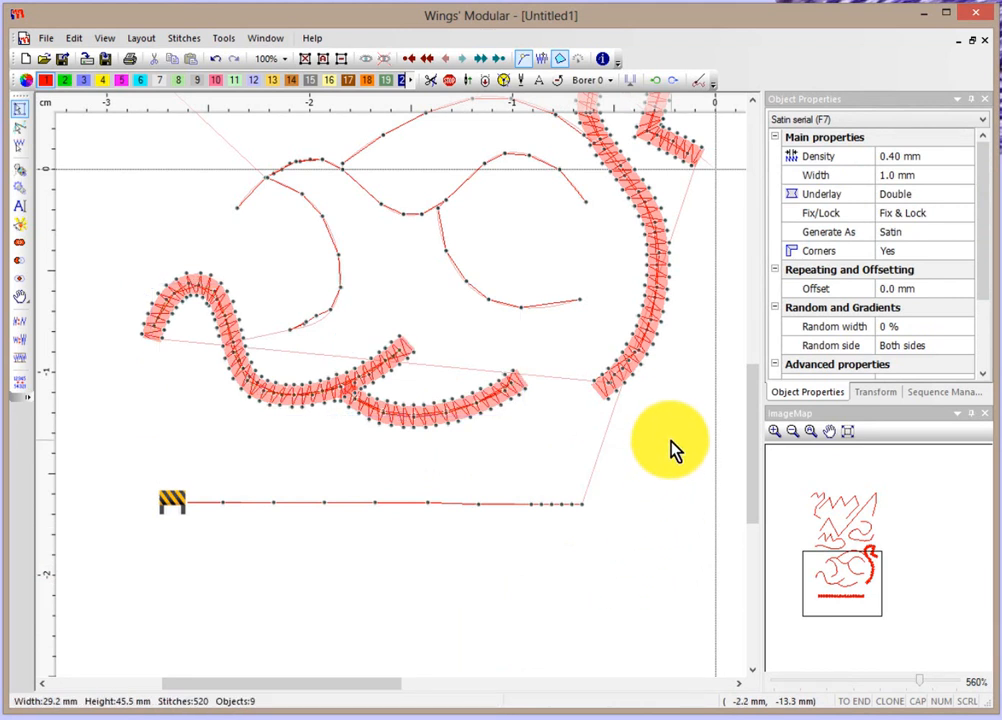
- Draw a four-point open Satin serial arc about 15.8 by 14.9 mm in the empty area beside the existing objects
{"action": "scroll", "coordinate": [672, 450], "scroll_direction": "down", "scroll_amount": 2}
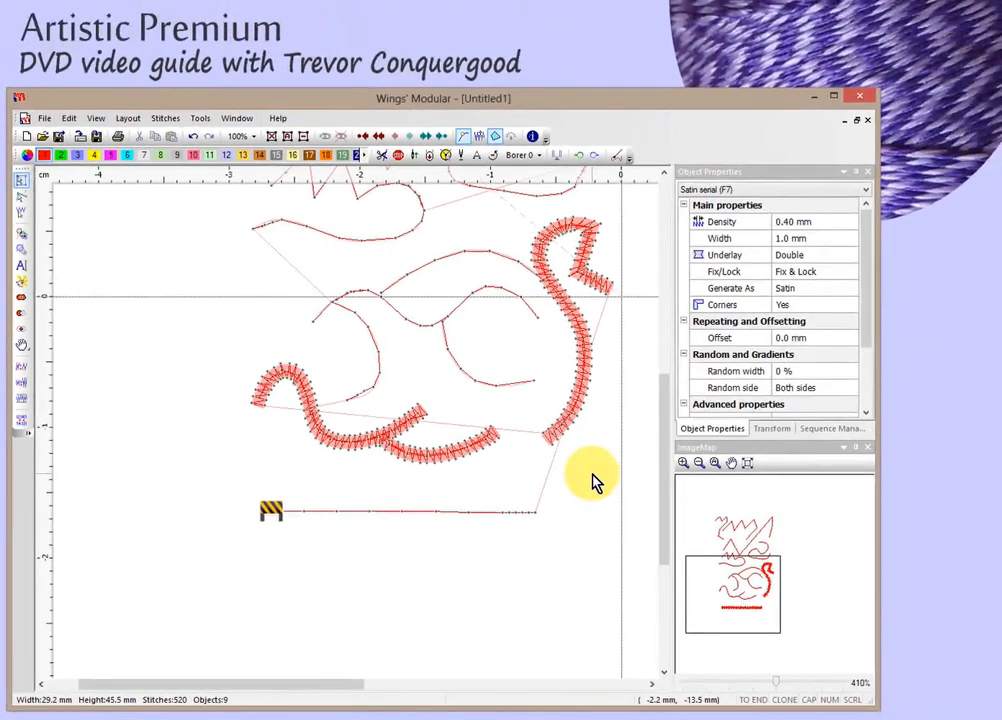
{"action": "scroll", "coordinate": [592, 481], "scroll_direction": "down", "scroll_amount": 2}
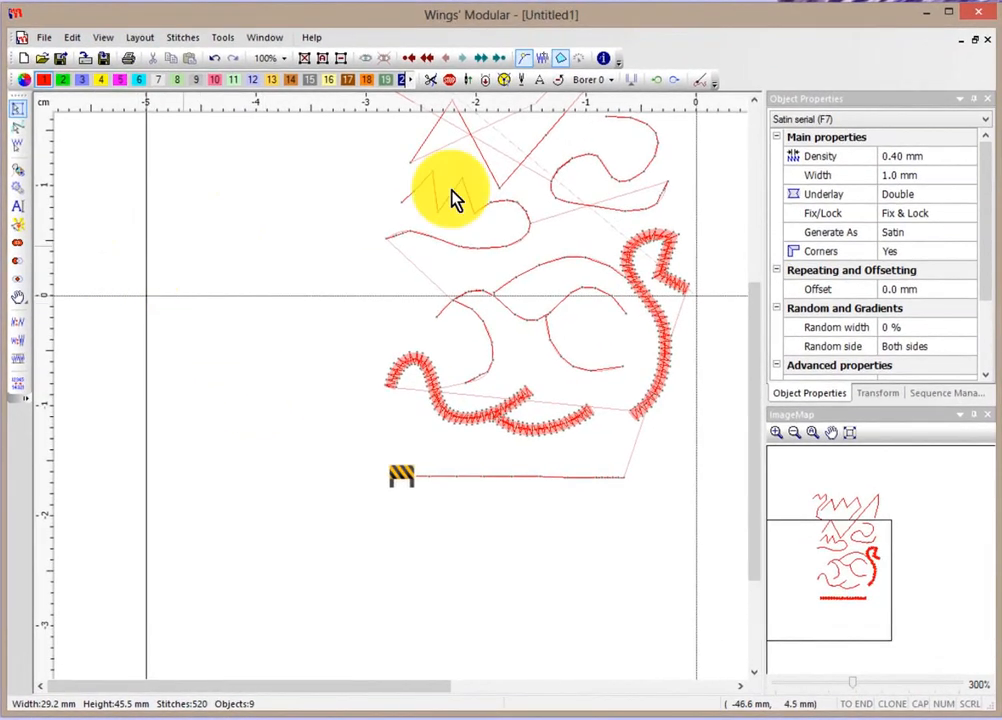
{"action": "left_click", "coordinate": [17, 171]}
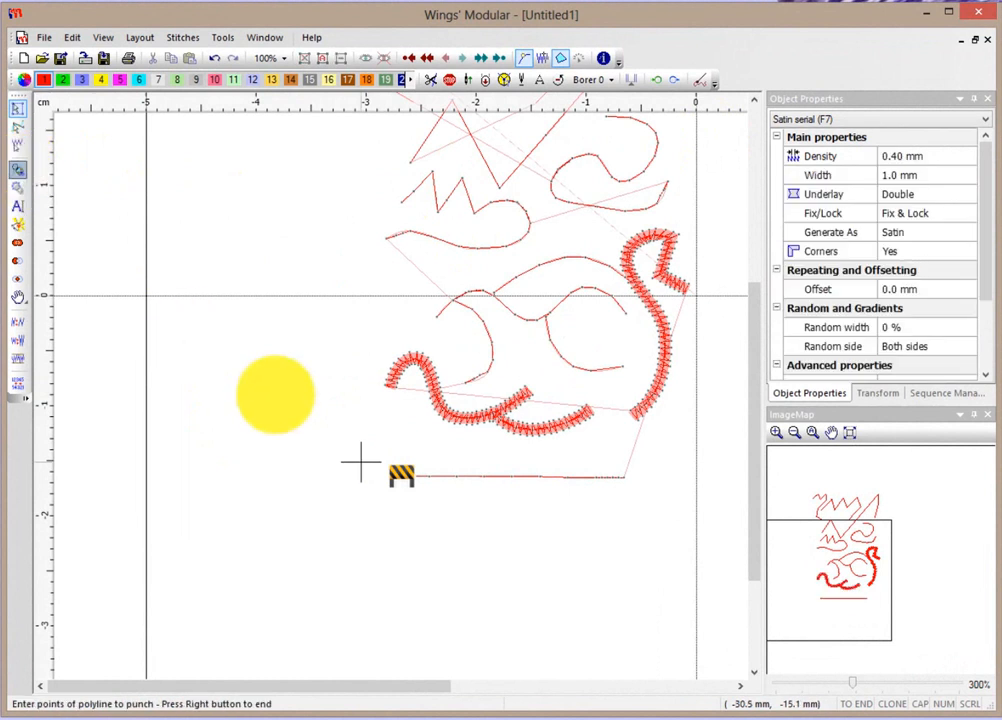
{"action": "left_click", "coordinate": [170, 391]}
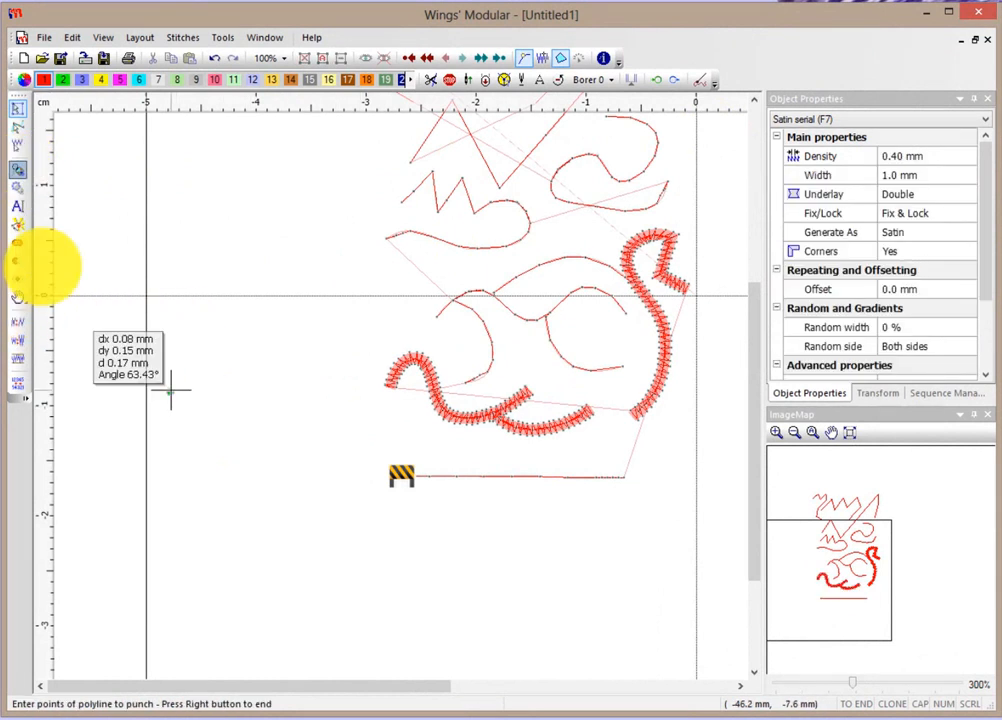
{"action": "left_click", "coordinate": [258, 326]}
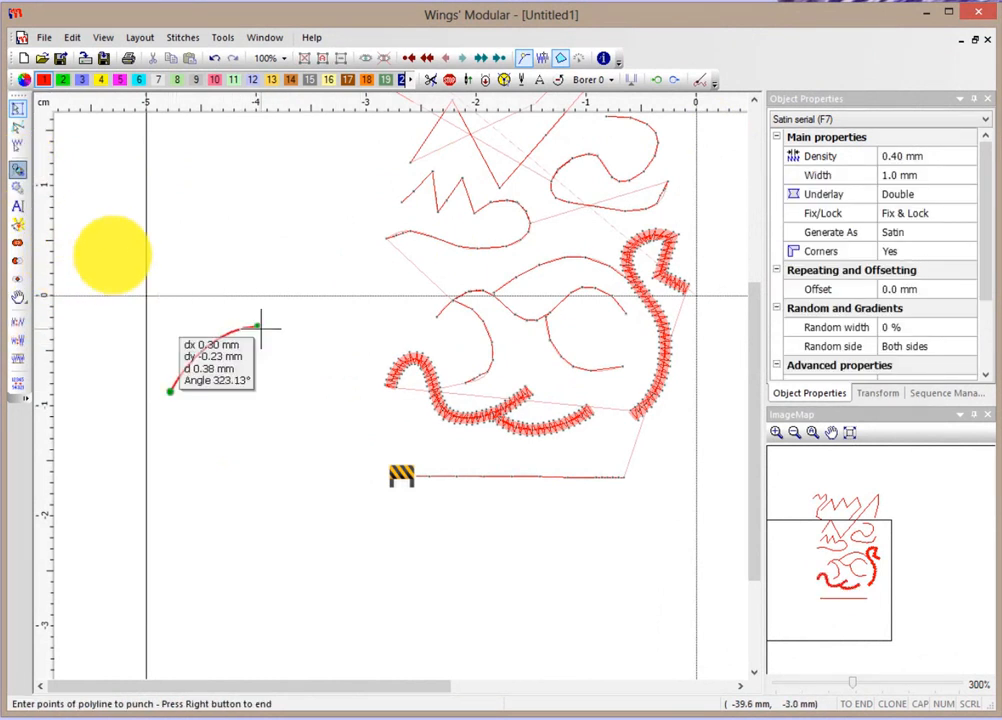
{"action": "left_click", "coordinate": [334, 407]}
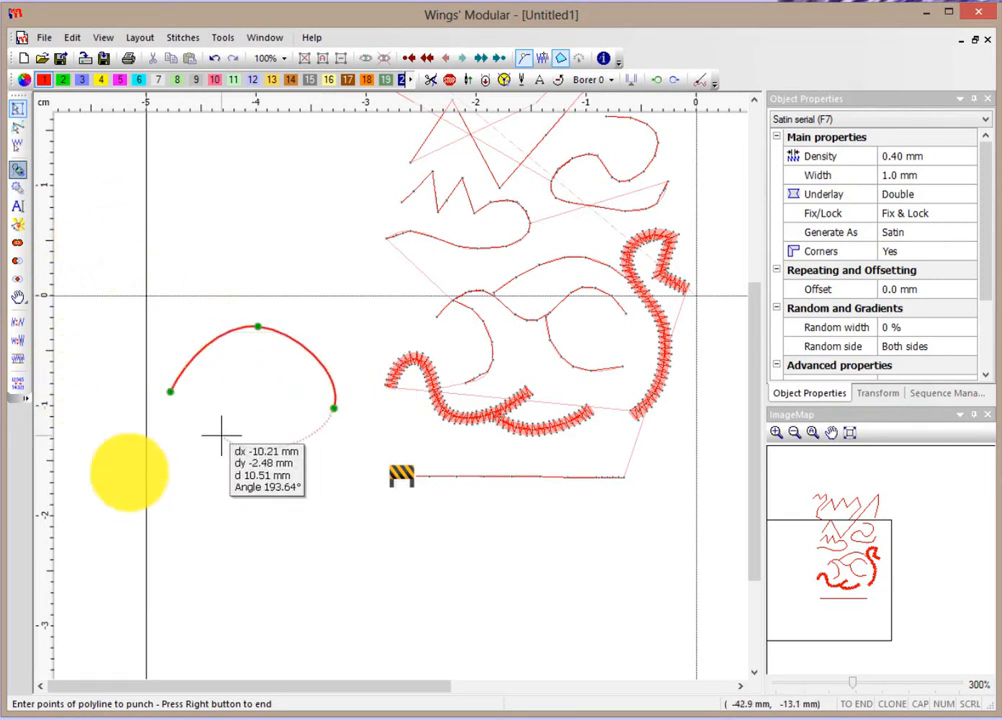
{"action": "left_click", "coordinate": [258, 478]}
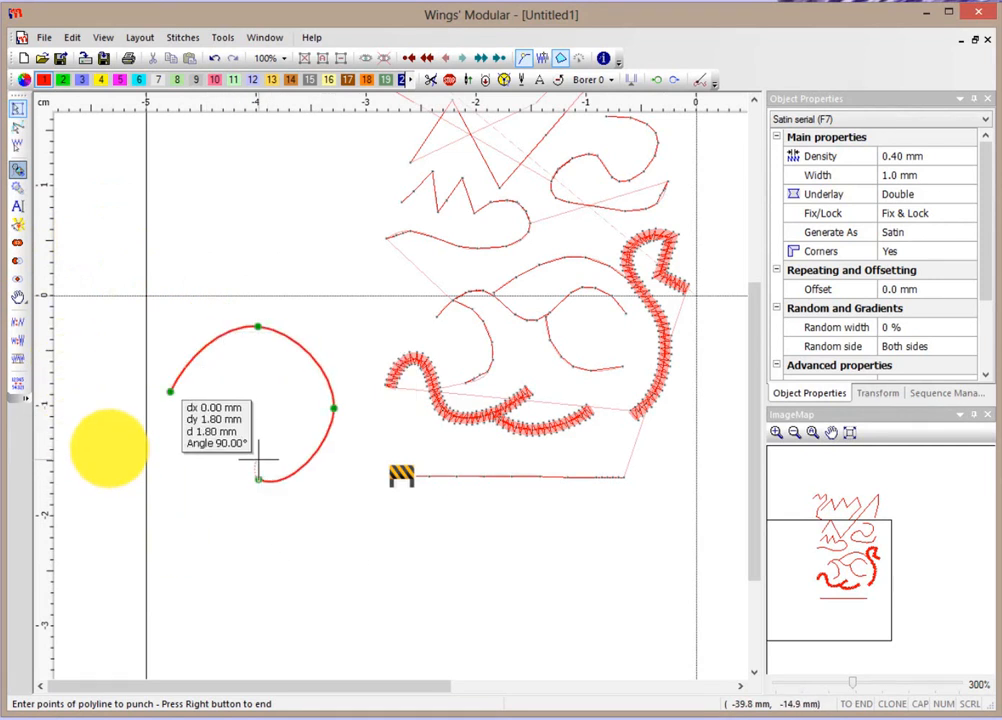
{"action": "right_click", "coordinate": [258, 460]}
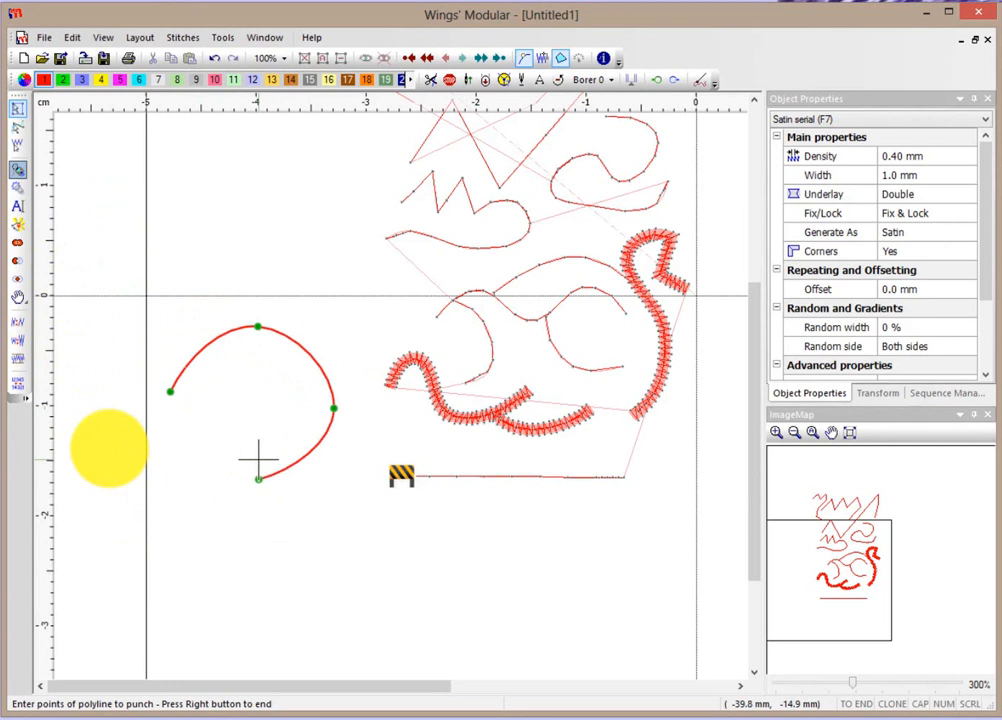
{"action": "right_click", "coordinate": [217, 427]}
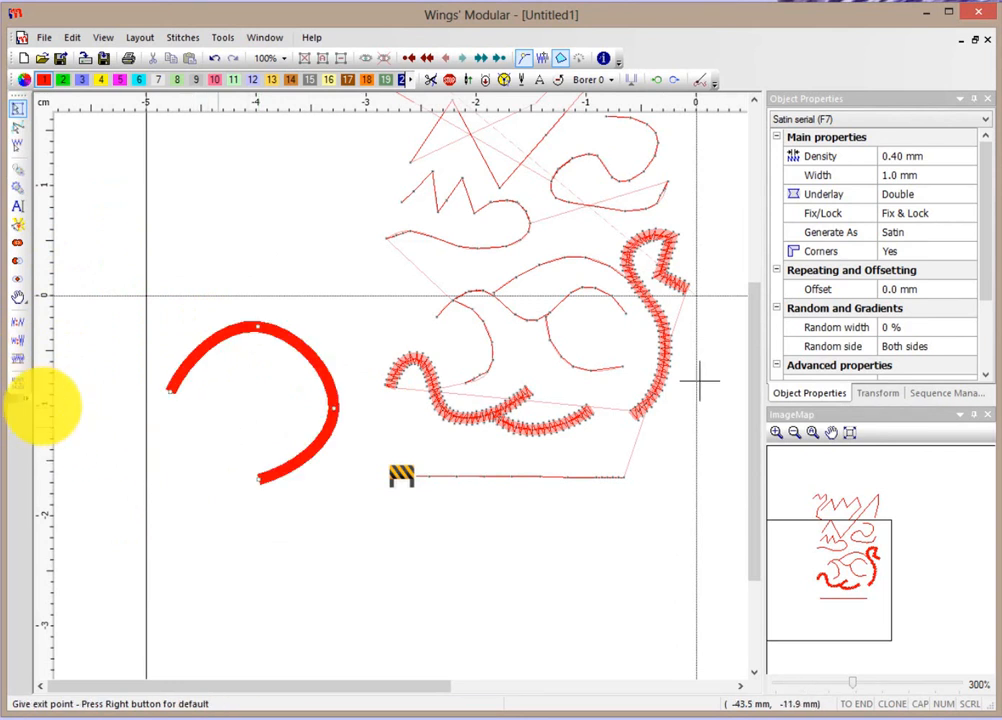
- Generate the open arc's Satin serial stitches with the default exit point and leave the object deselected
{"action": "right_click", "coordinate": [217, 427]}
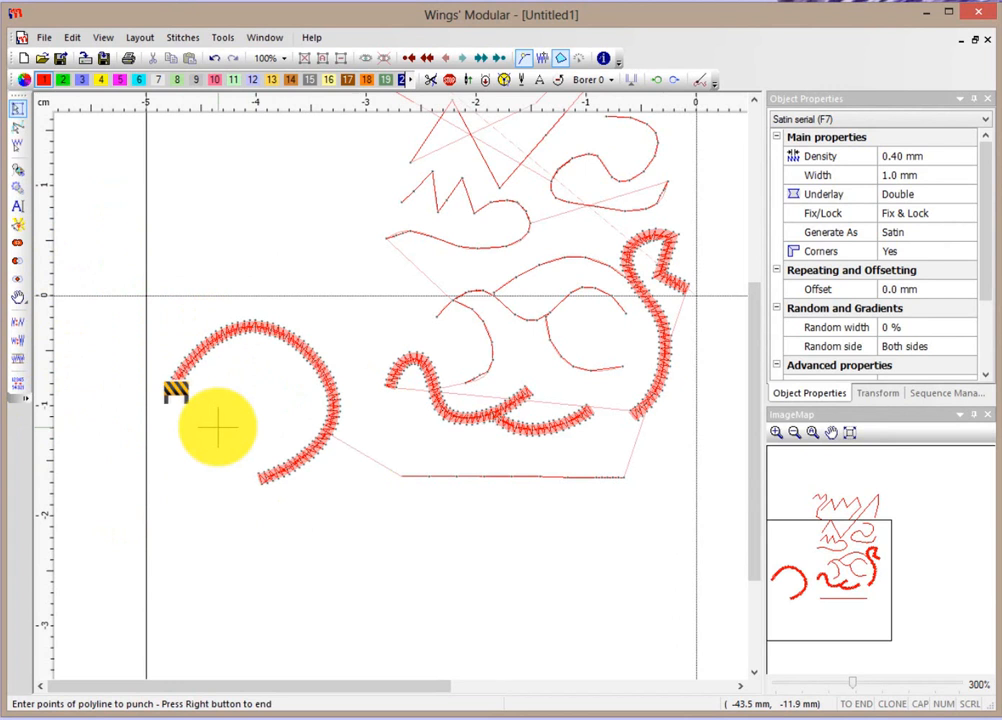
{"action": "right_click", "coordinate": [217, 427]}
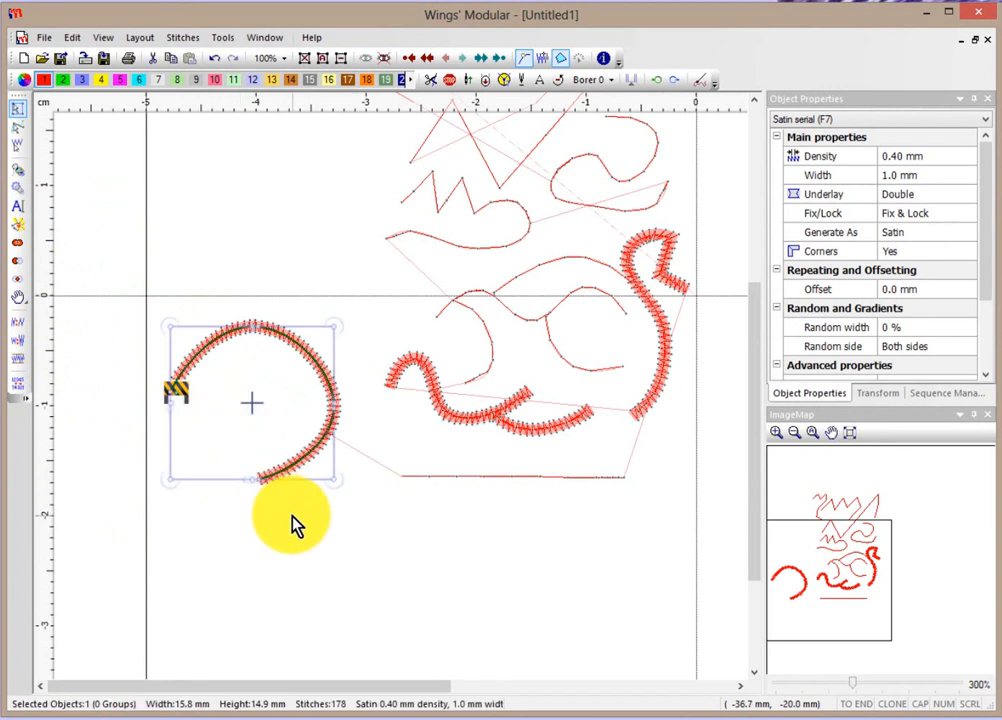
{"action": "left_click", "coordinate": [305, 540]}
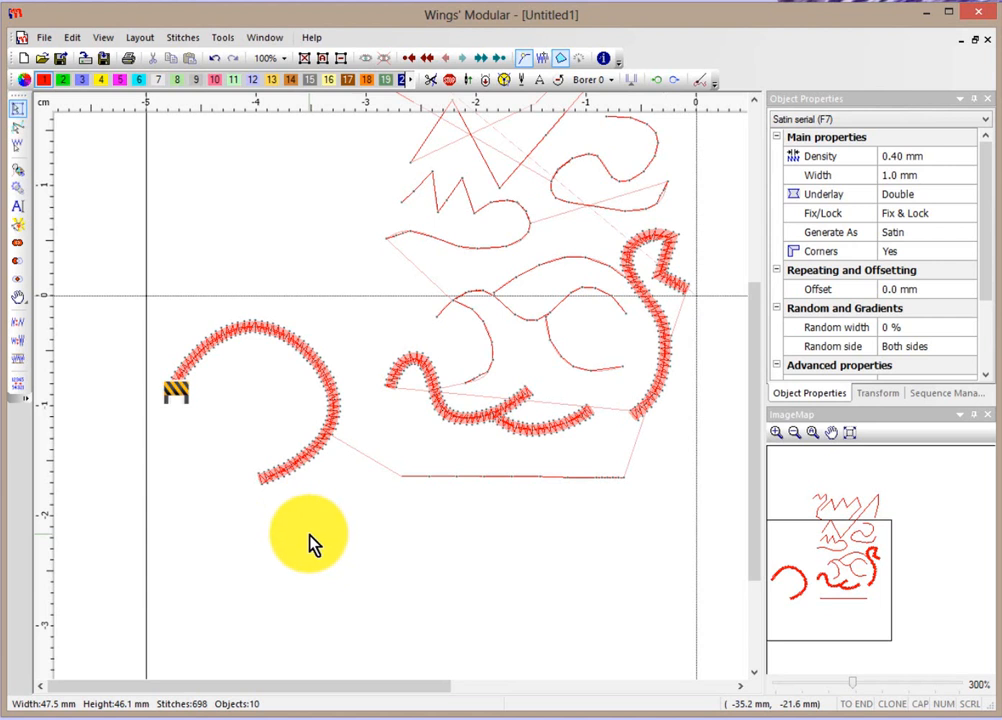
- Choose the Step stitch type and define a stitch direction of about 18° in the empty area above the Satin serial arc
{"action": "left_click", "coordinate": [814, 120]}
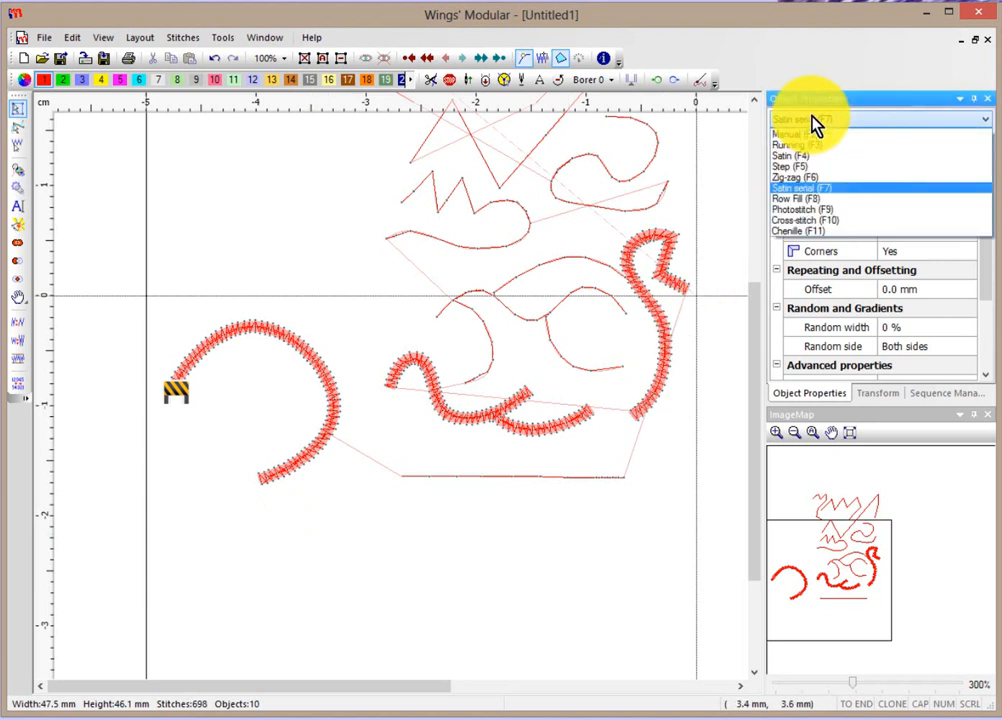
{"action": "left_click", "coordinate": [793, 166]}
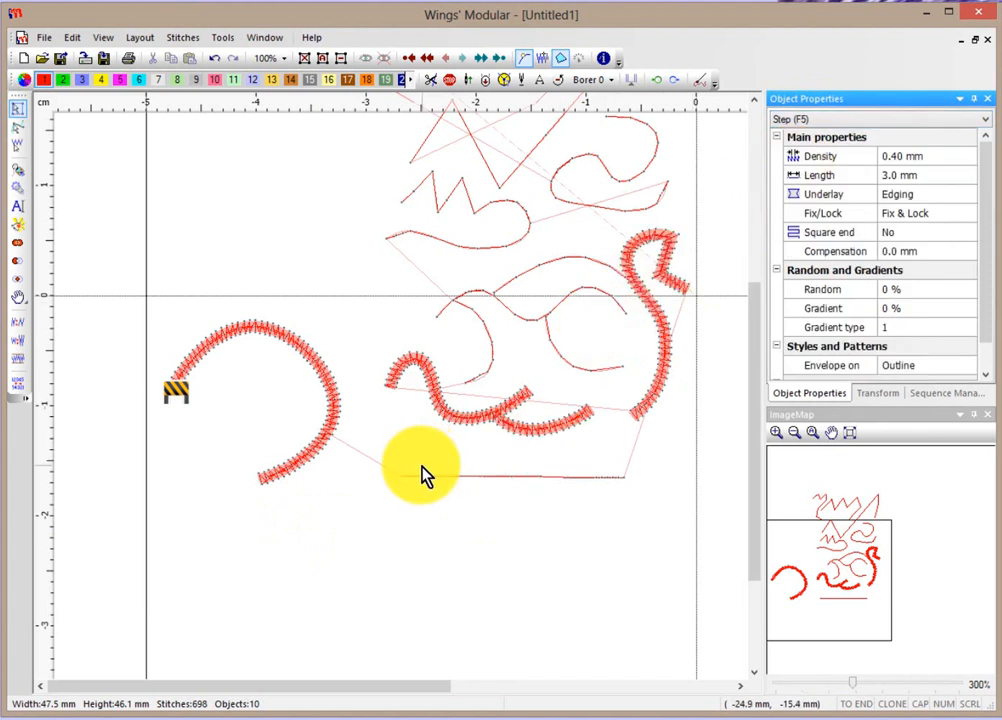
{"action": "left_click", "coordinate": [16, 171]}
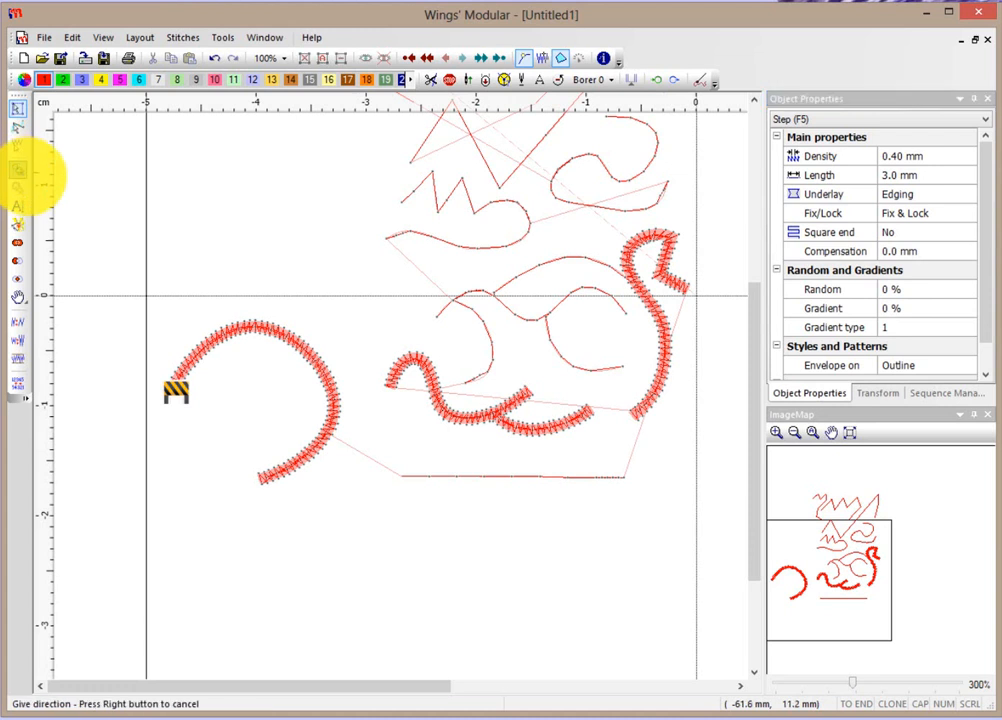
{"action": "right_click", "coordinate": [217, 263]}
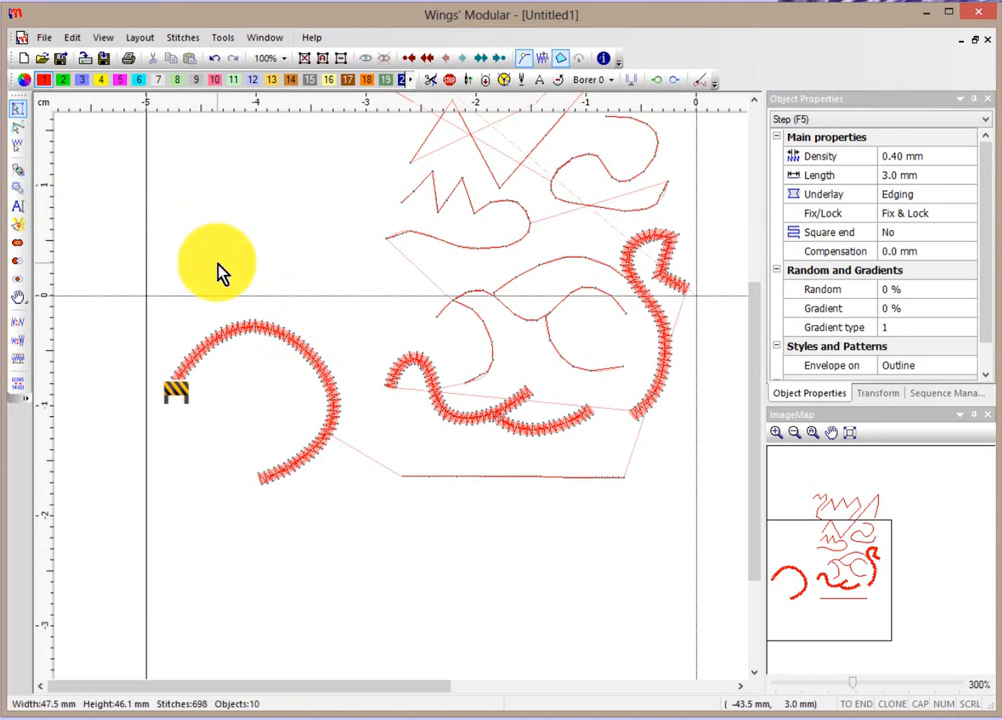
{"action": "left_click", "coordinate": [18, 170]}
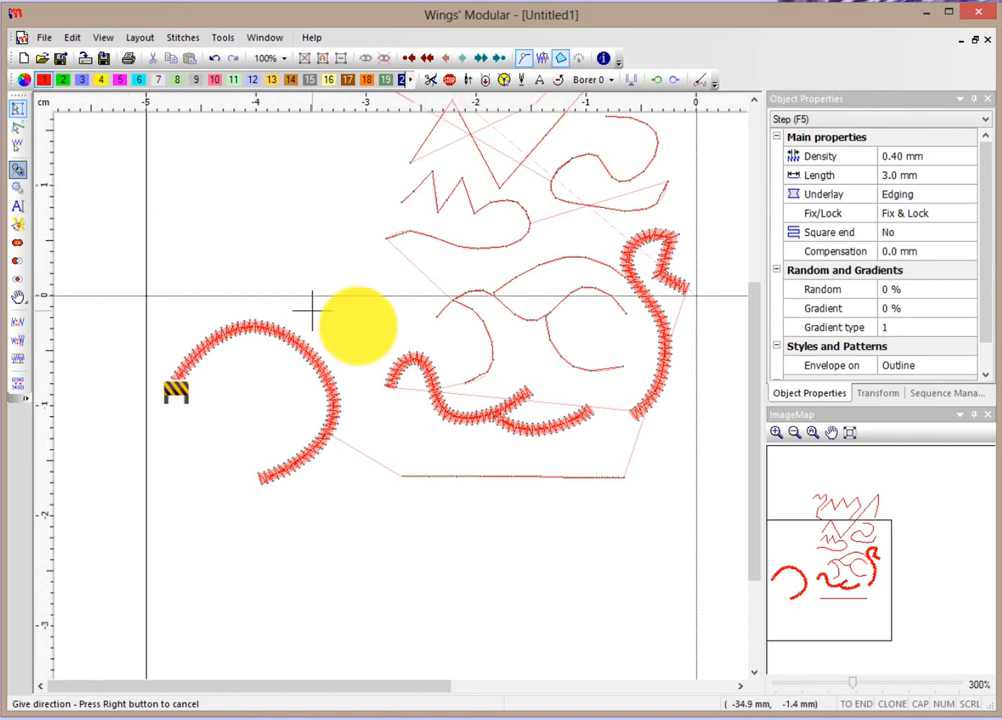
{"action": "left_click", "coordinate": [201, 233]}
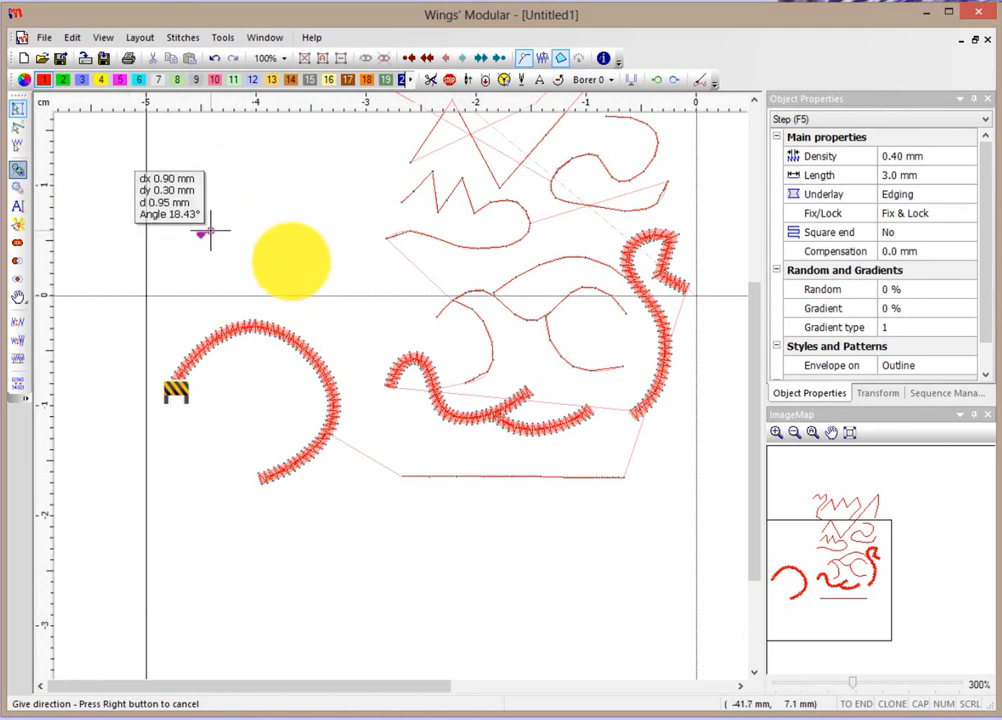
{"action": "left_click", "coordinate": [312, 198]}
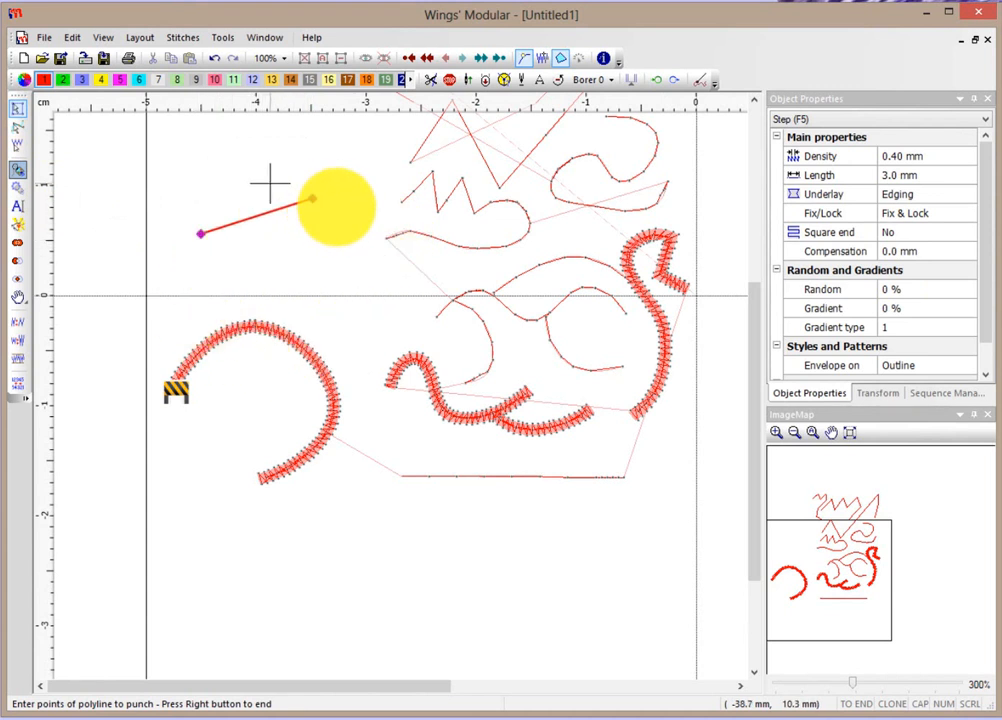
- Draw and close an eight-point curved outline about 21.1 by 13.2 mm around the direction line
{"action": "left_click", "coordinate": [183, 170]}
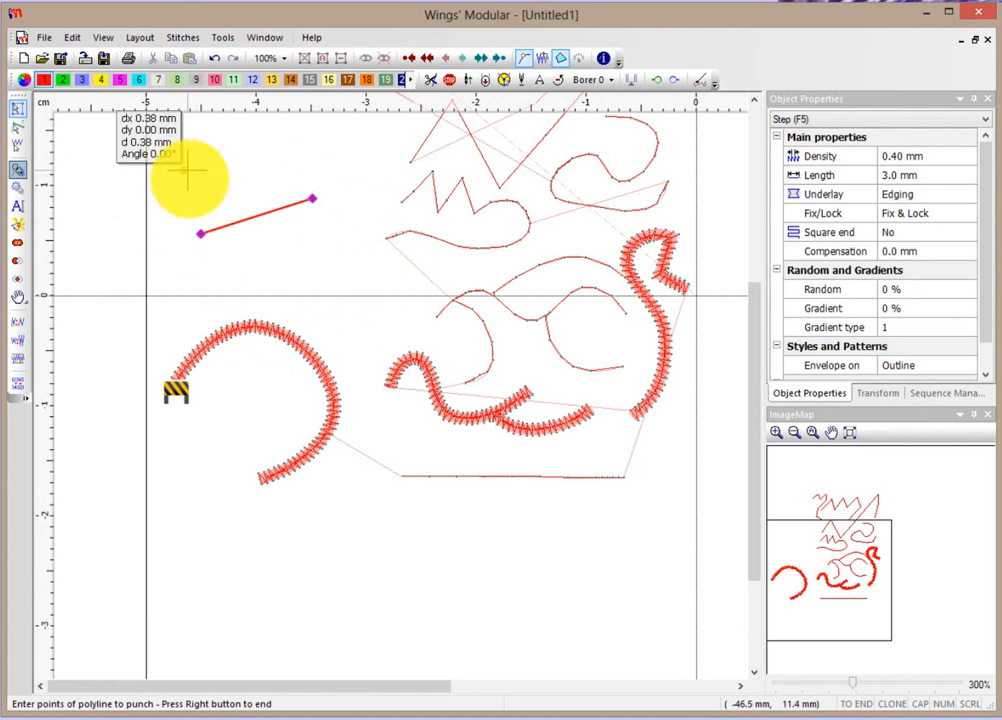
{"action": "left_click", "coordinate": [288, 159]}
{"action": "left_click", "coordinate": [368, 177]}
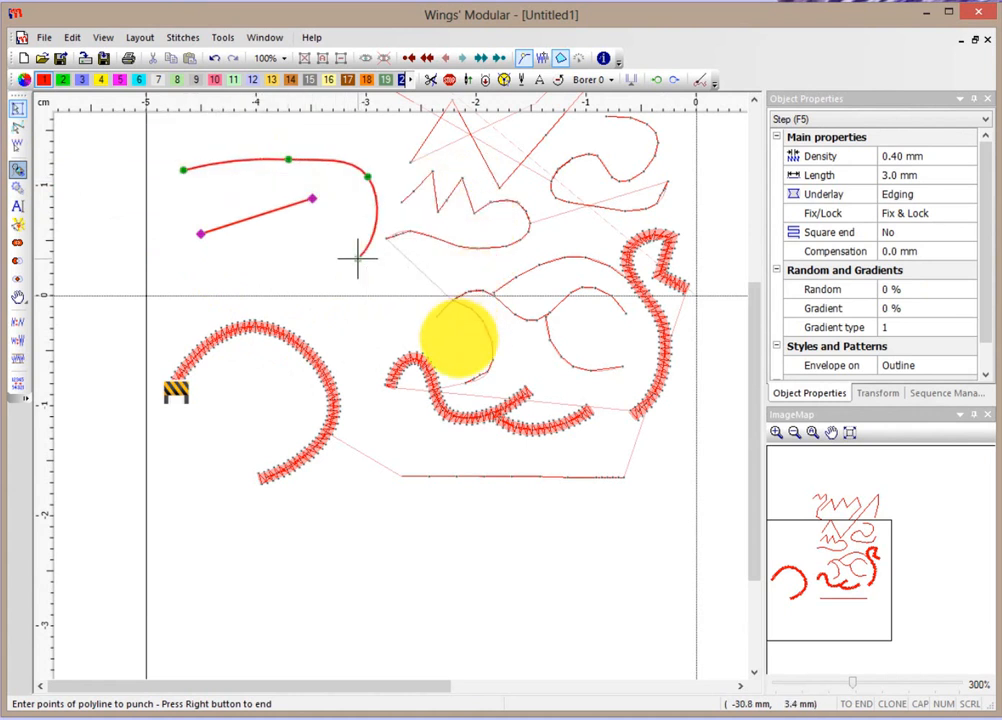
{"action": "left_click", "coordinate": [358, 259]}
{"action": "left_click", "coordinate": [276, 302]}
{"action": "left_click", "coordinate": [205, 280]}
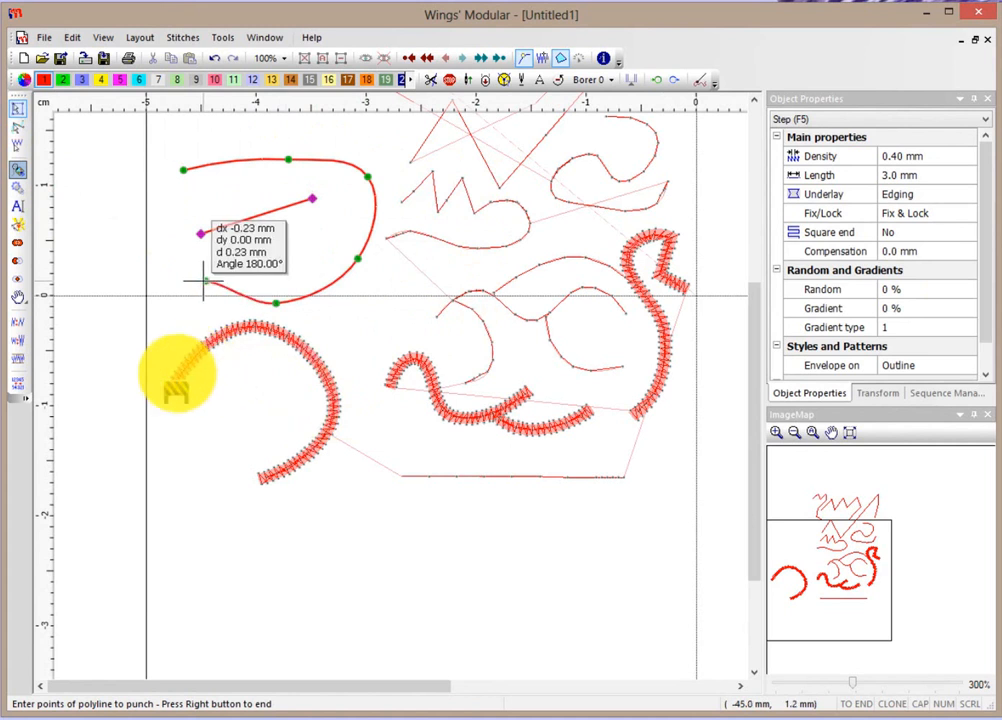
{"action": "left_click", "coordinate": [154, 296]}
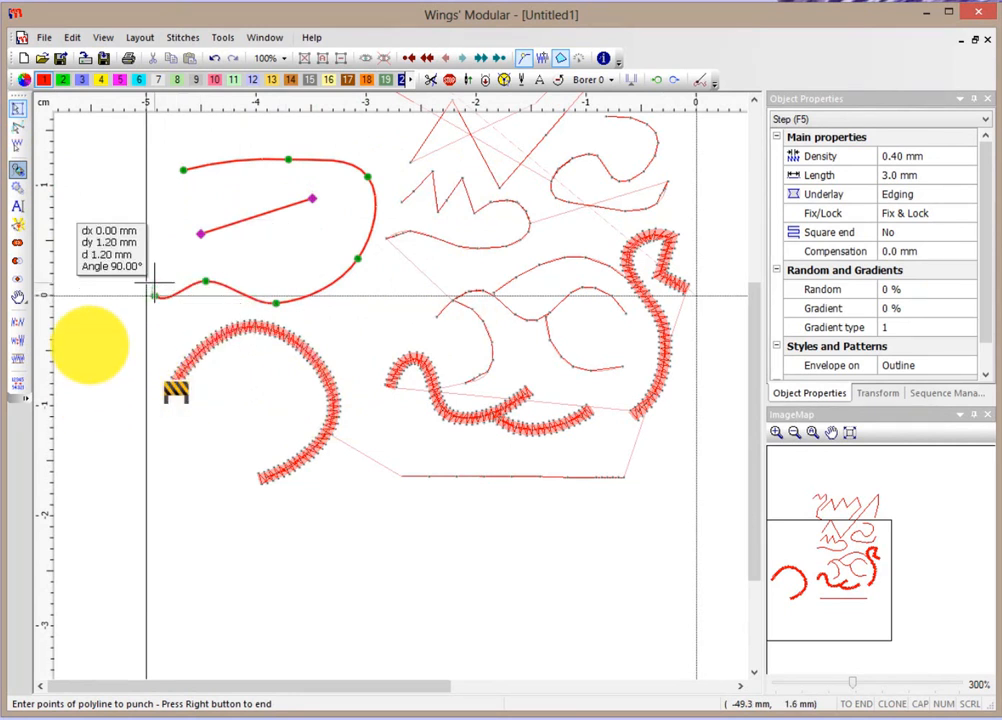
{"action": "left_click", "coordinate": [155, 213]}
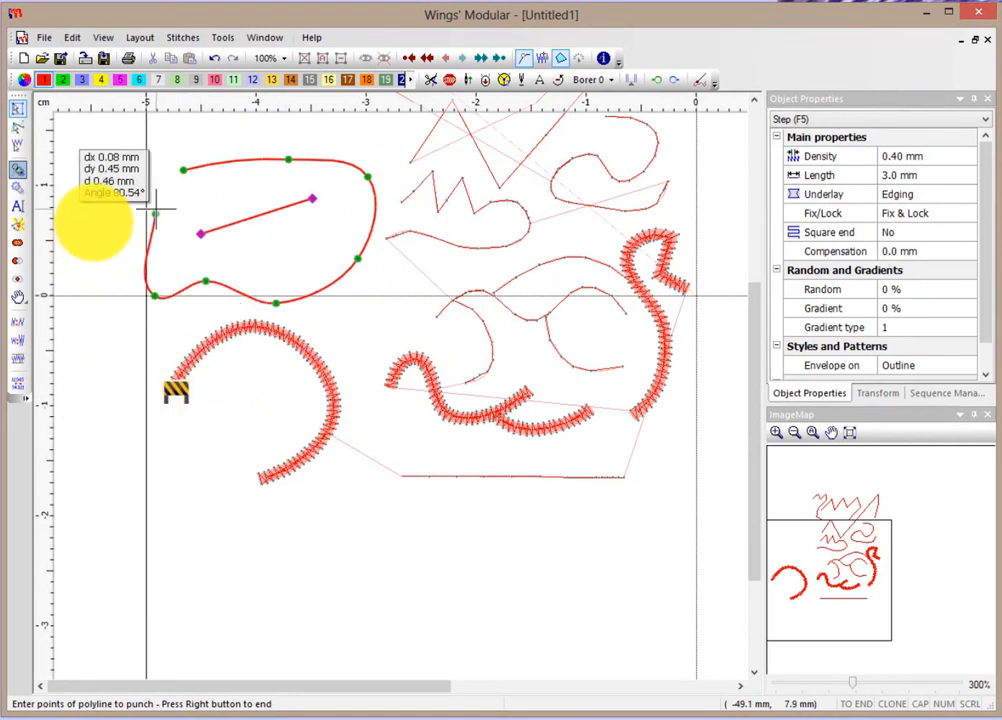
{"action": "left_click", "coordinate": [175, 193]}
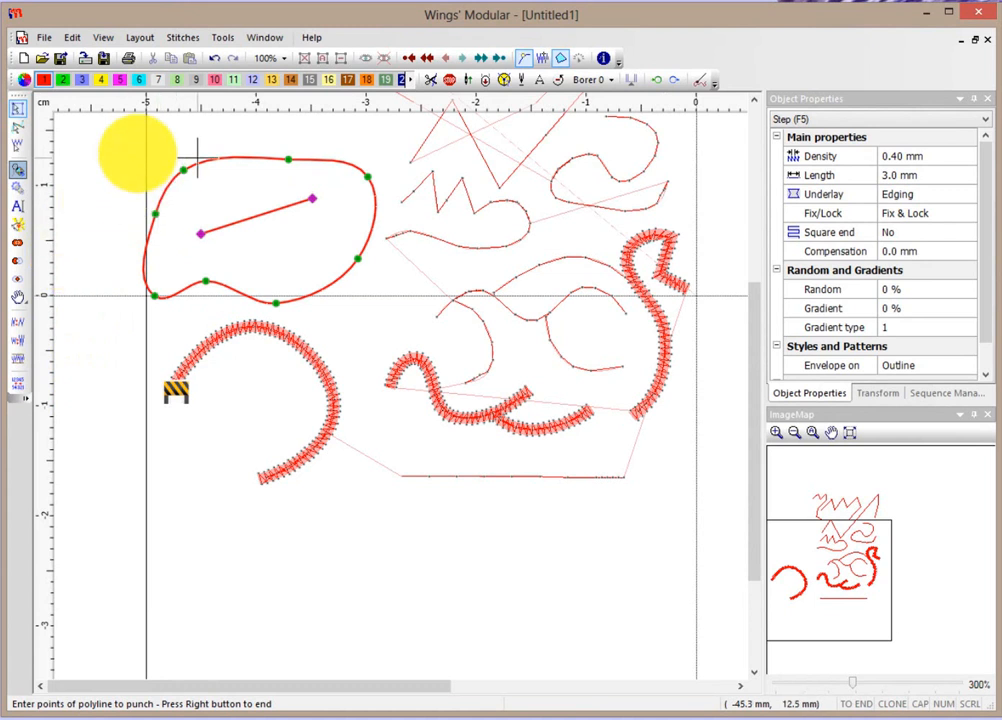
{"action": "right_click", "coordinate": [255, 200]}
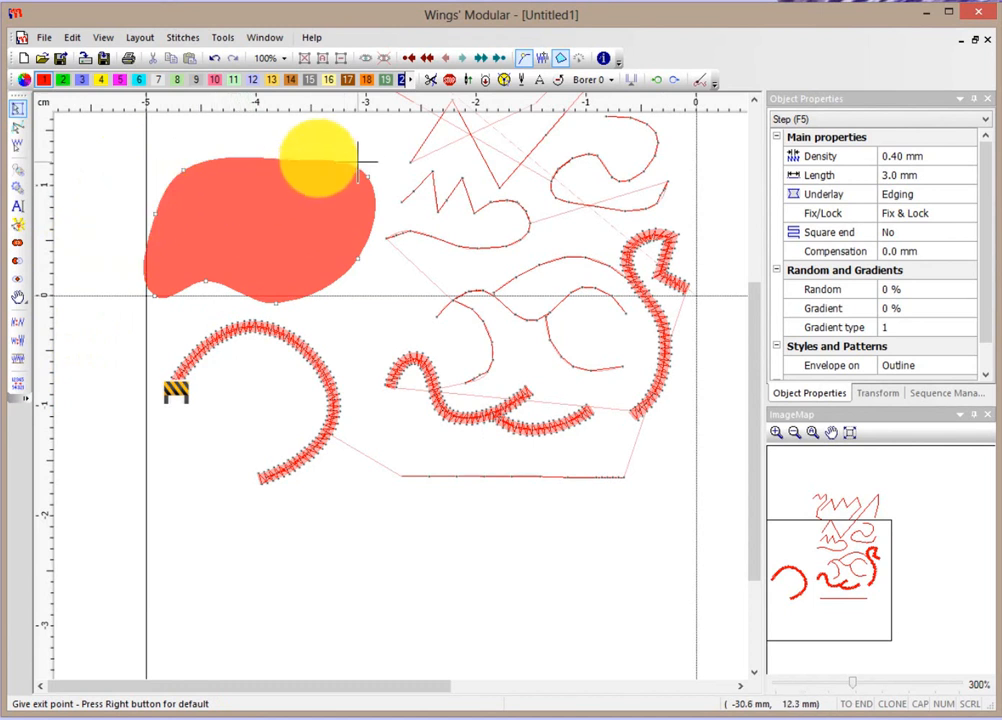
- Place the exit point on the rounded shape's lower edge, generate its Step fill and leave the object deselected
{"action": "left_click", "coordinate": [293, 300]}
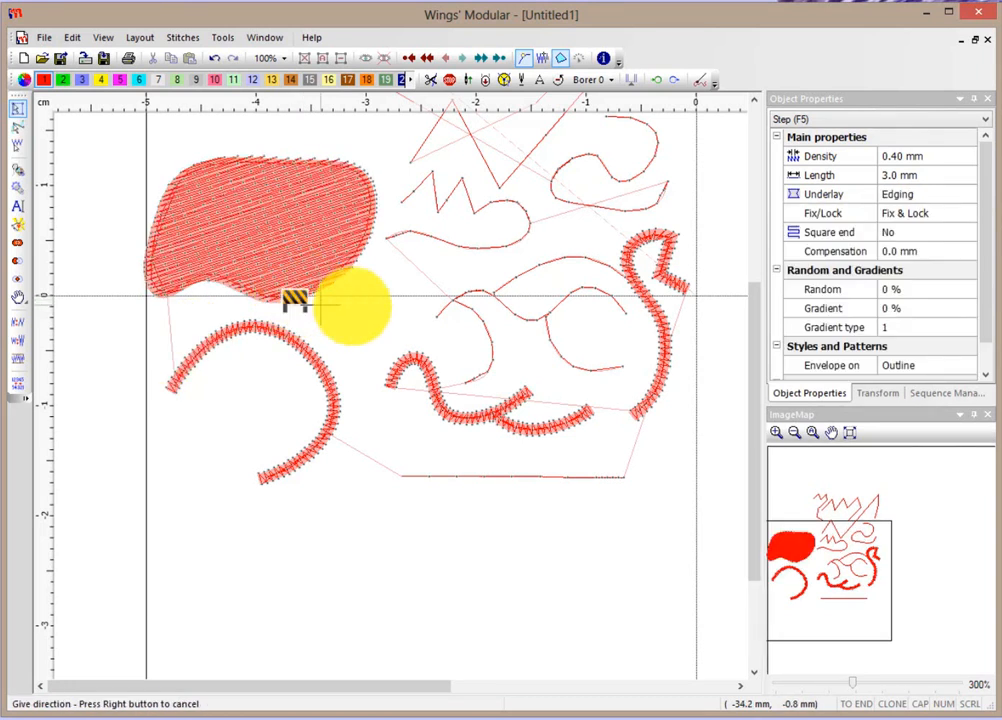
{"action": "key", "text": "Return"}
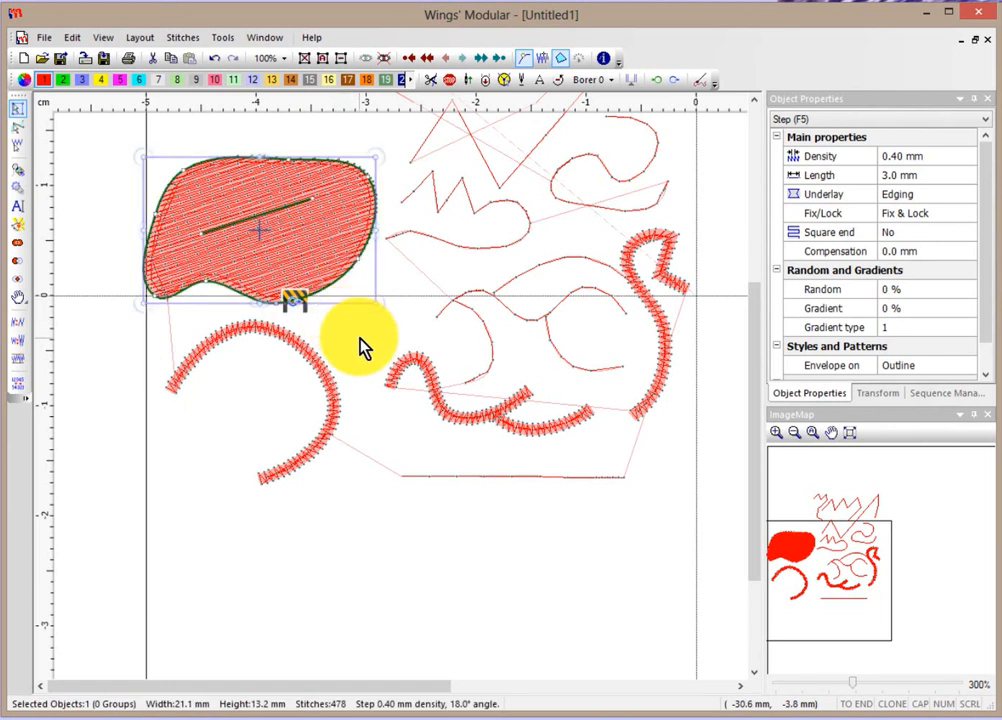
{"action": "key", "text": "Escape"}
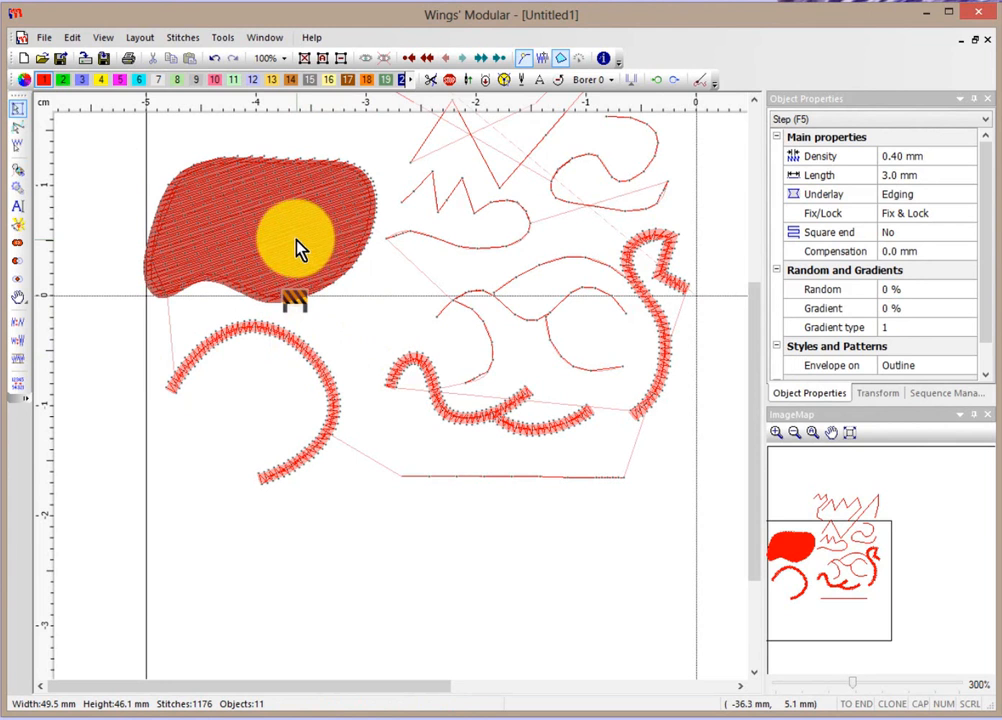
- Start a second Step object with a stitch direction of about 17° below the straight Running line
{"action": "left_click", "coordinate": [18, 170]}
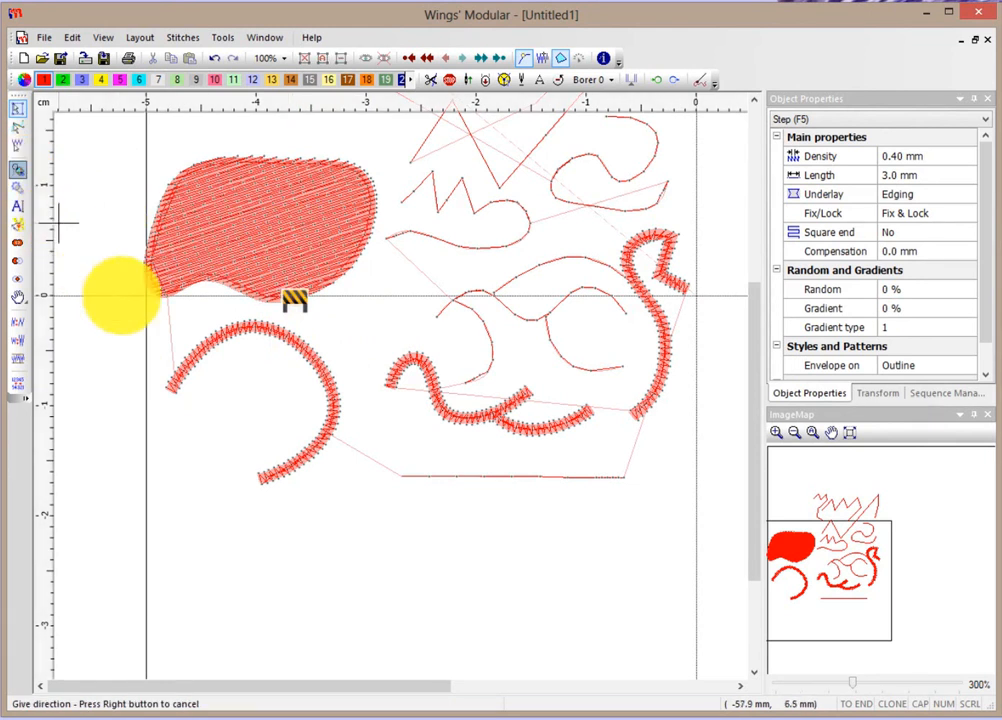
{"action": "left_click", "coordinate": [401, 567]}
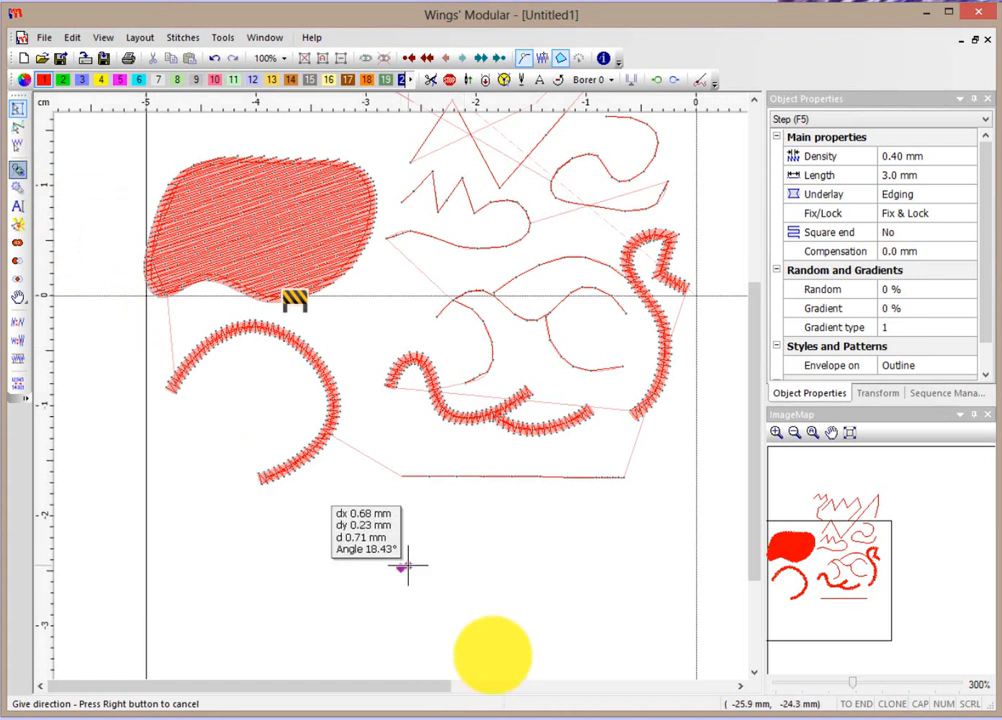
{"action": "left_click", "coordinate": [520, 532]}
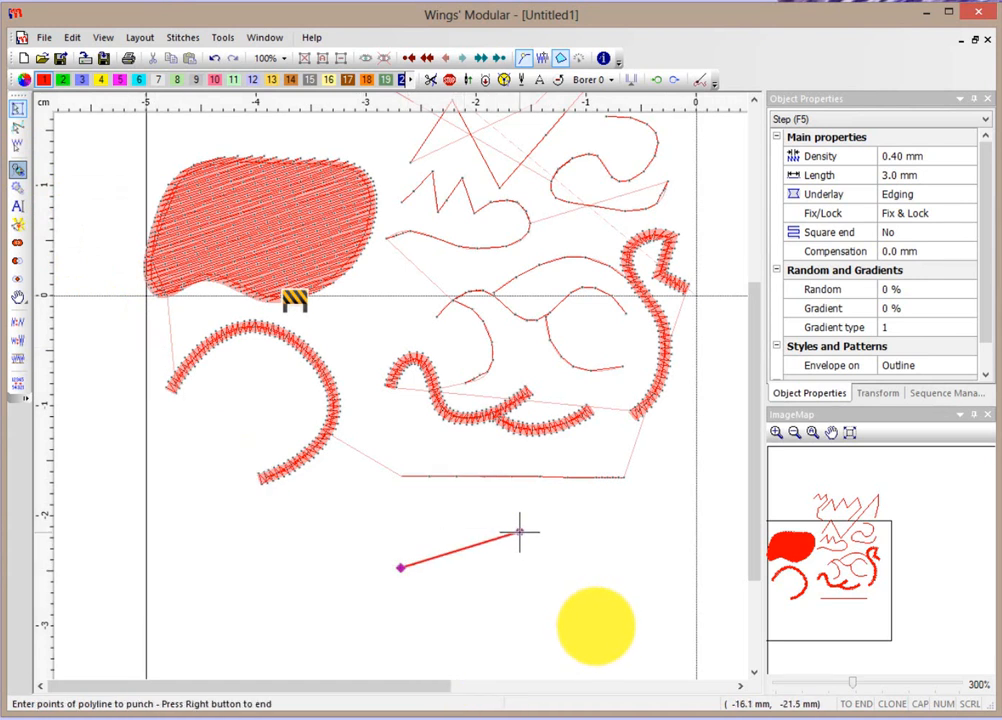
- Draw the wavy upper edge and rounded end of the second Step outline with five curve points
{"action": "left_click", "coordinate": [441, 508]}
{"action": "left_click", "coordinate": [474, 492]}
{"action": "left_click", "coordinate": [527, 515]}
{"action": "left_click", "coordinate": [599, 503]}
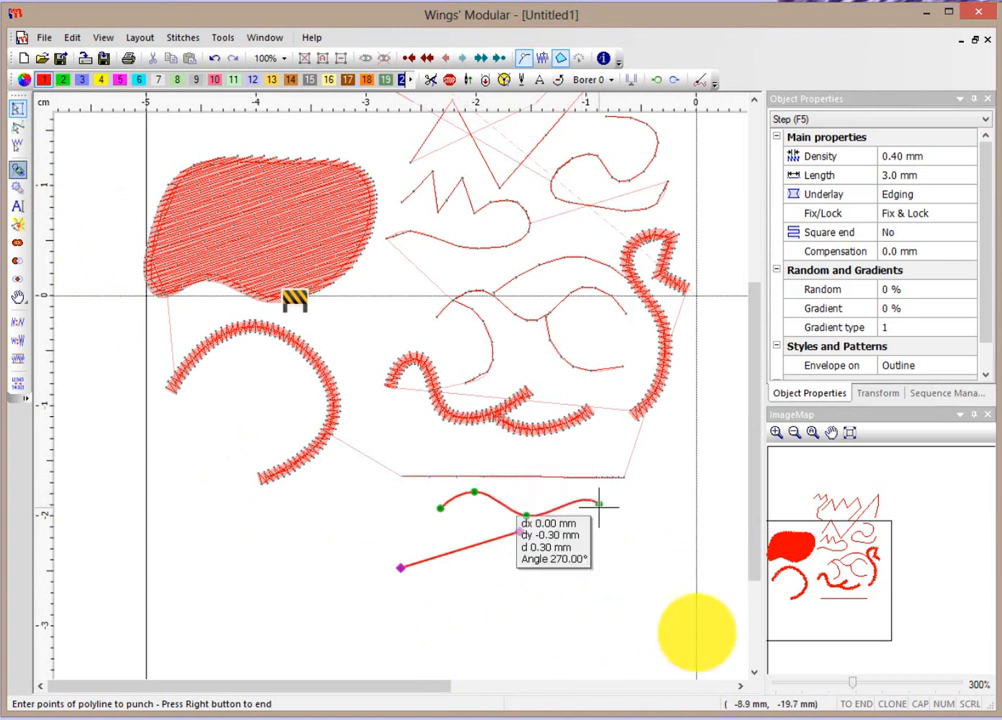
{"action": "left_click", "coordinate": [580, 567]}
- Continue the outline with seven corner points forming a jagged pointed end and close it at about 26.8 by 12.5 mm
{"action": "left_click", "coordinate": [447, 609]}
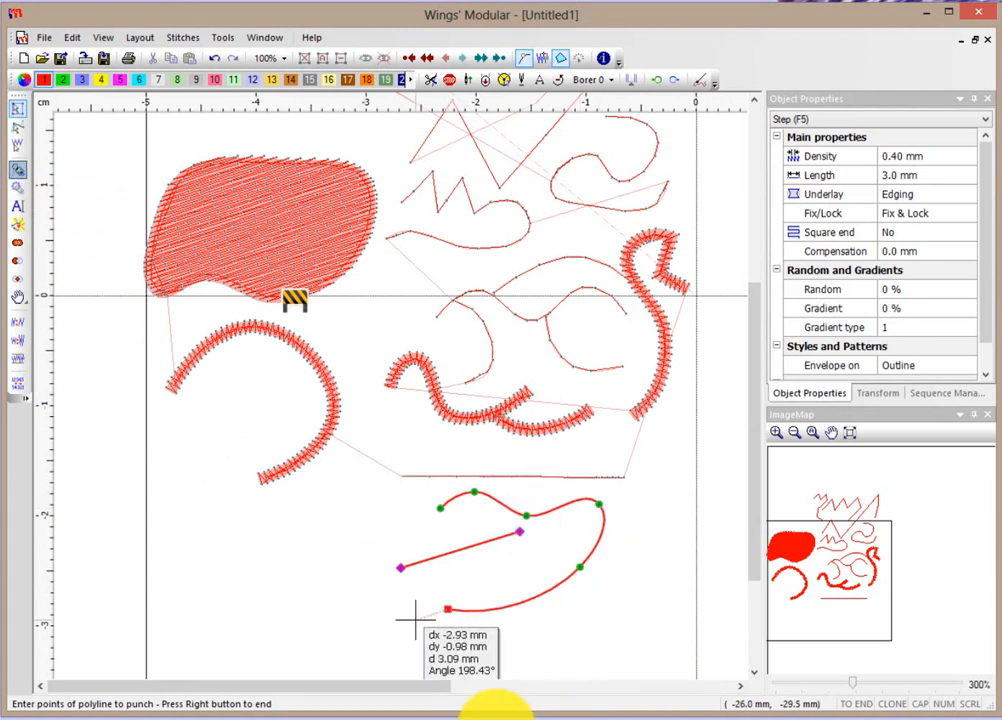
{"action": "left_click", "coordinate": [397, 624]}
{"action": "left_click", "coordinate": [357, 603]}
{"action": "left_click", "coordinate": [307, 610]}
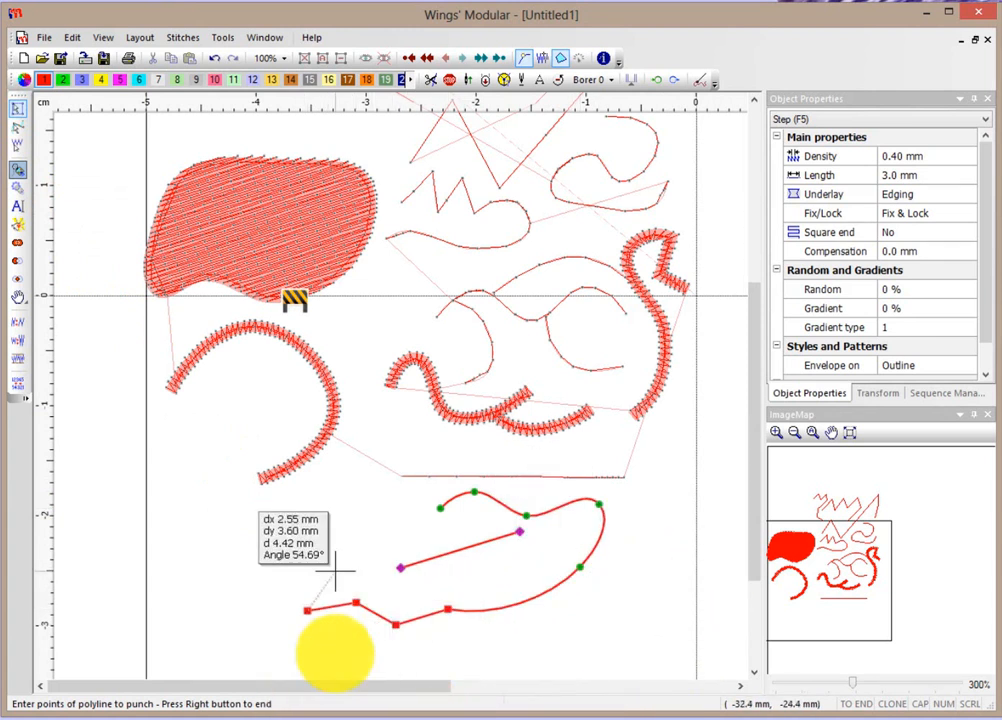
{"action": "left_click", "coordinate": [356, 538]}
{"action": "left_click", "coordinate": [341, 484]}
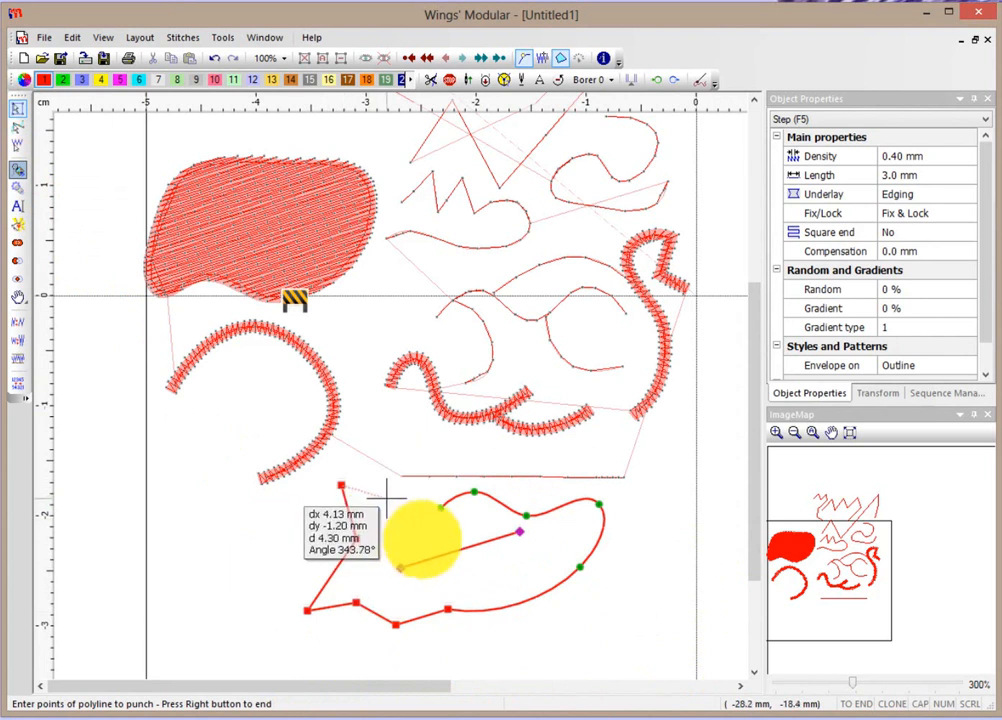
{"action": "left_click", "coordinate": [387, 498]}
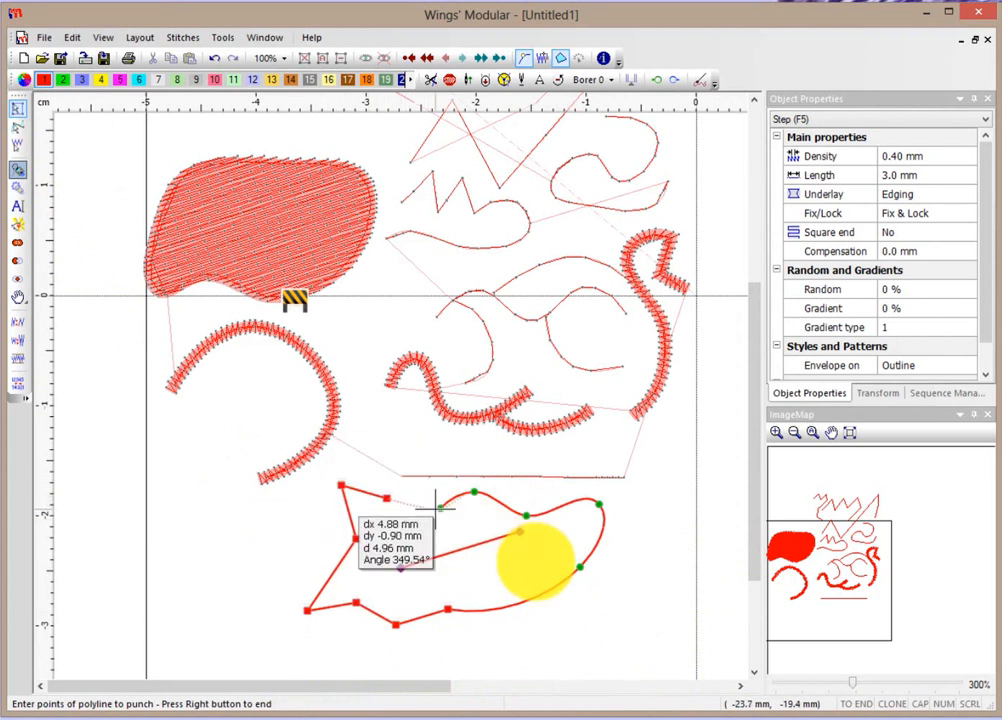
{"action": "right_click", "coordinate": [406, 510]}
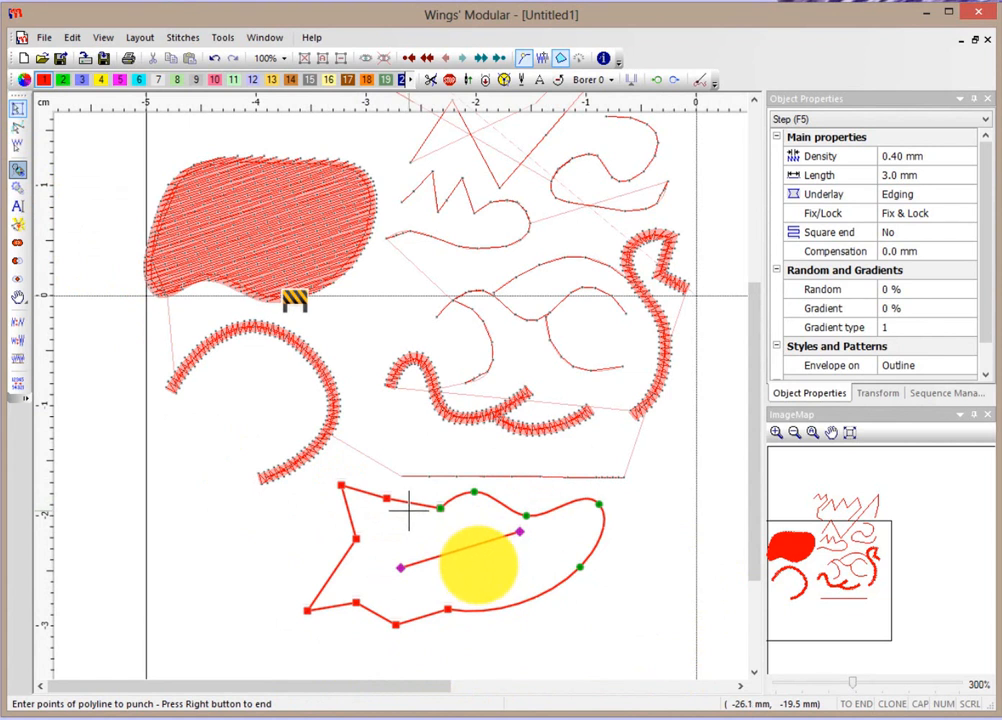
{"action": "right_click", "coordinate": [408, 510]}
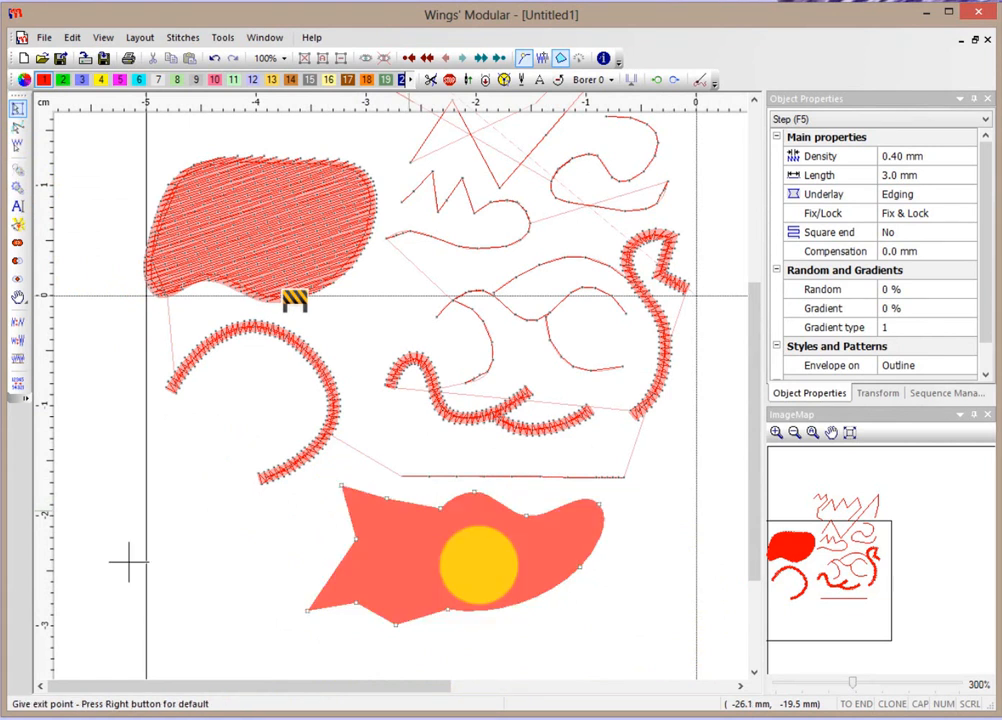
- Place the exit point on the jagged shape's upper pointed corner, generate its Step fill and leave the object deselected
{"action": "left_click", "coordinate": [341, 487]}
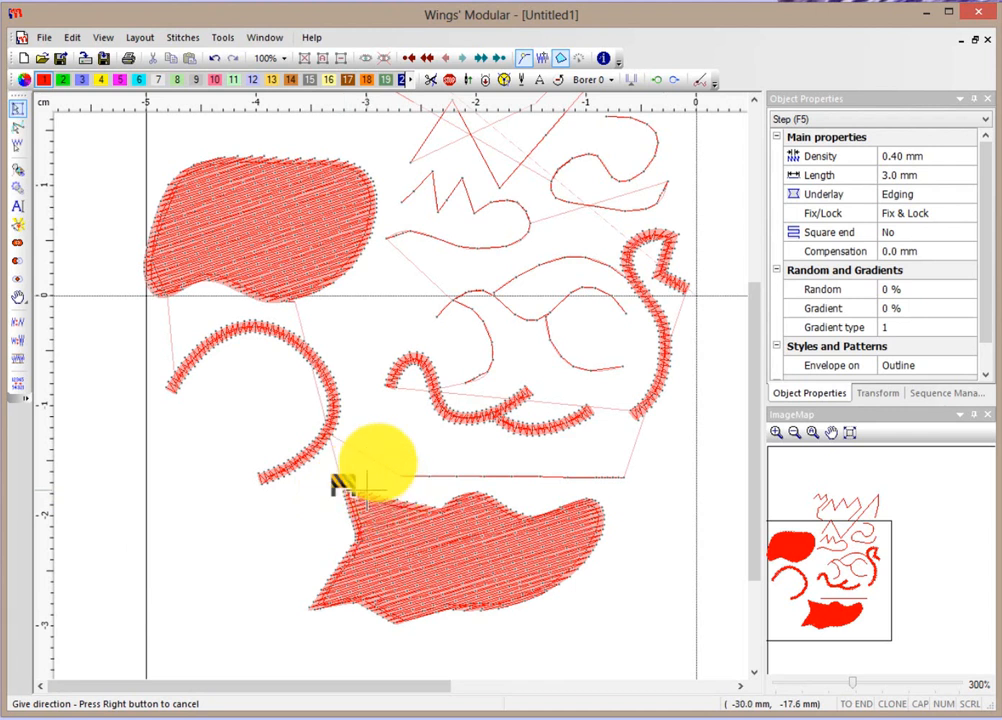
{"action": "right_click", "coordinate": [366, 472]}
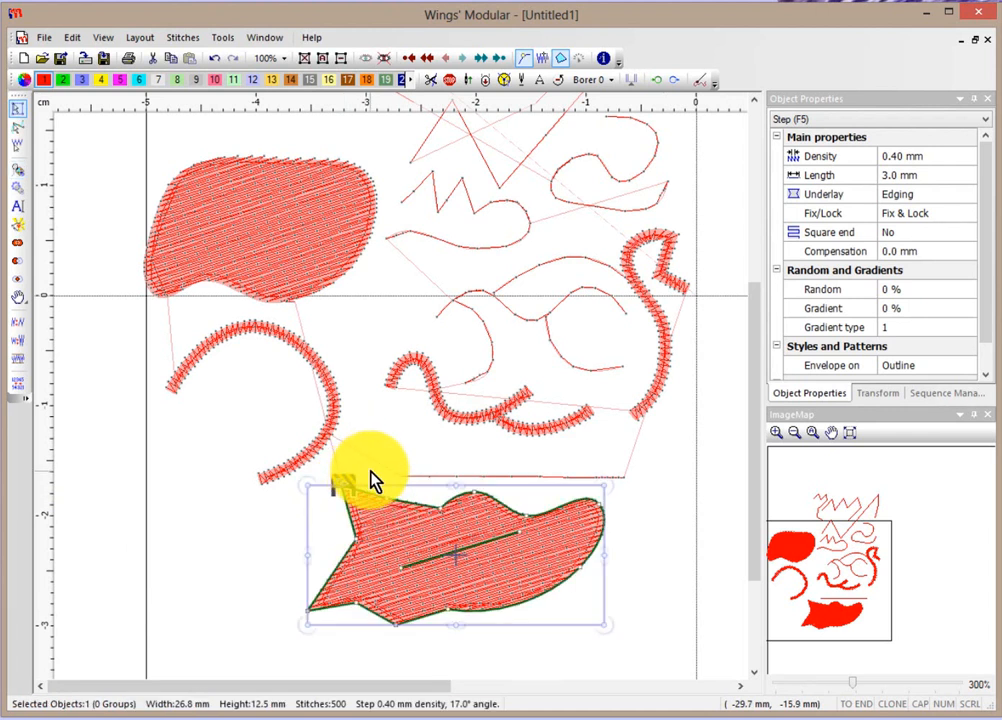
{"action": "left_click", "coordinate": [279, 532]}
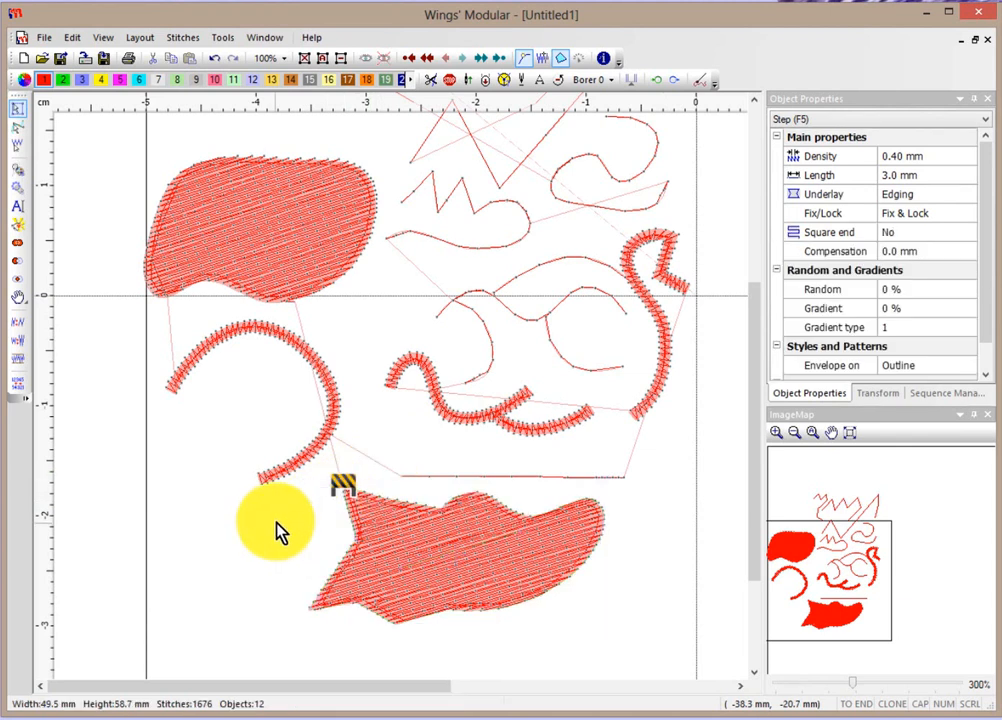
- Start a third Step object with an upward-slanting stitch direction in the empty area to the right of the design
{"action": "scroll", "coordinate": [333, 472], "scroll_direction": "down", "scroll_amount": 3}
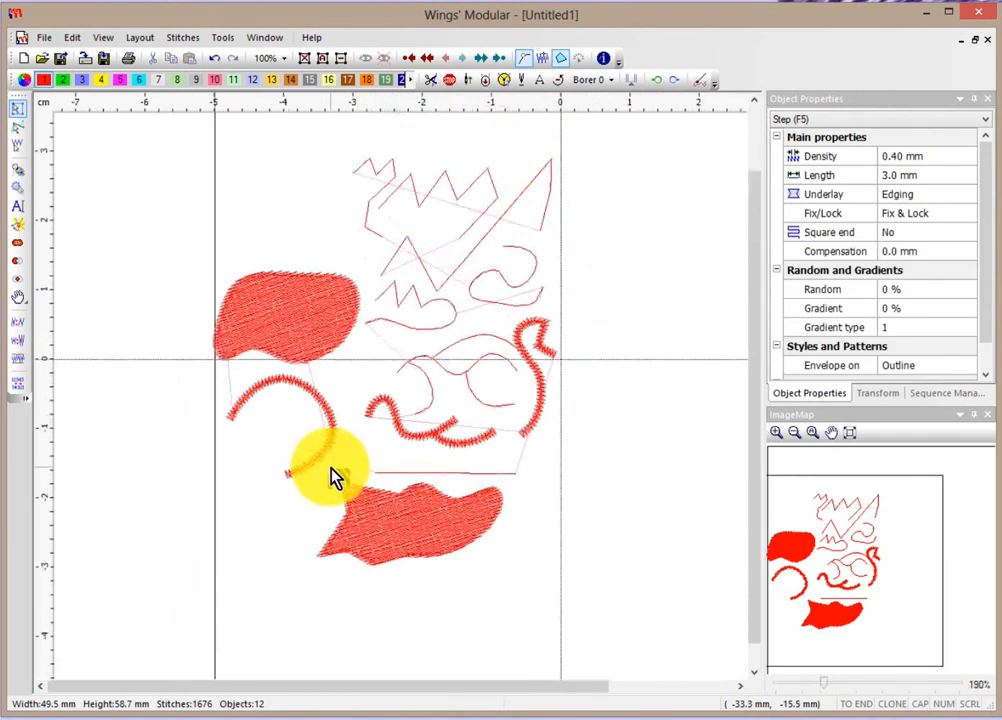
{"action": "scroll", "coordinate": [333, 472], "scroll_direction": "down", "scroll_amount": 1}
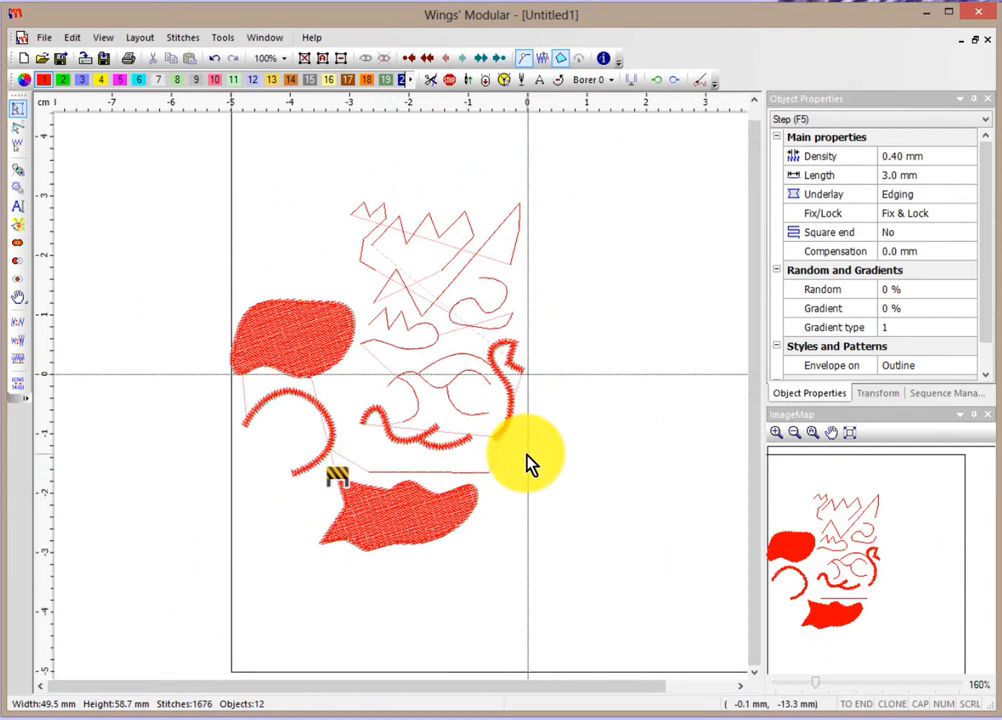
{"action": "left_click", "coordinate": [17, 170]}
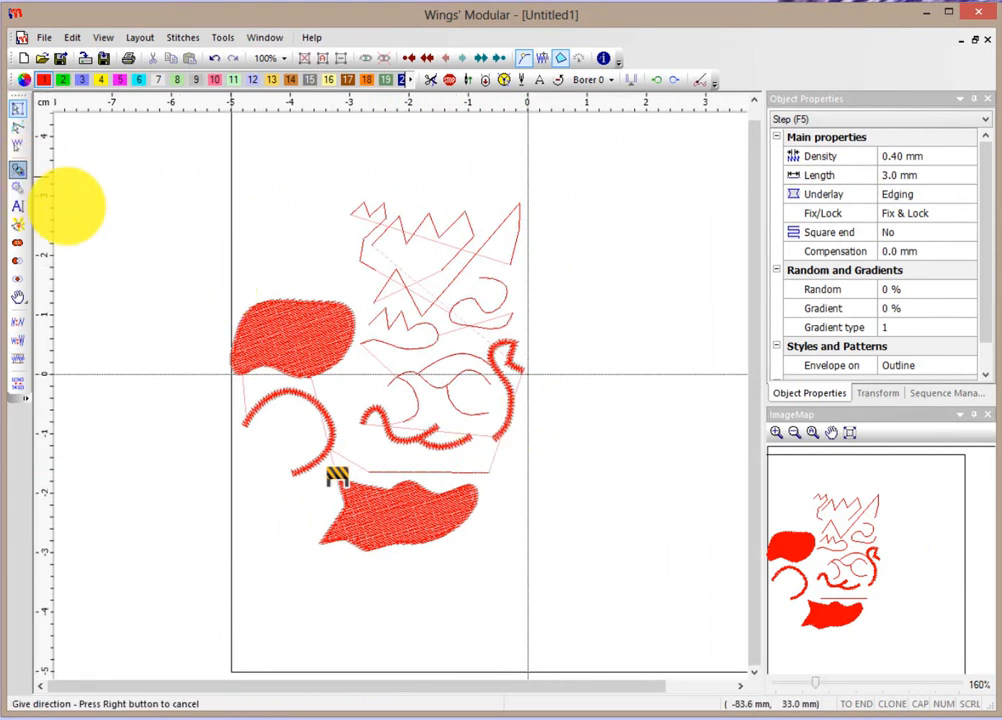
{"action": "left_click", "coordinate": [564, 450]}
{"action": "left_click", "coordinate": [643, 419]}
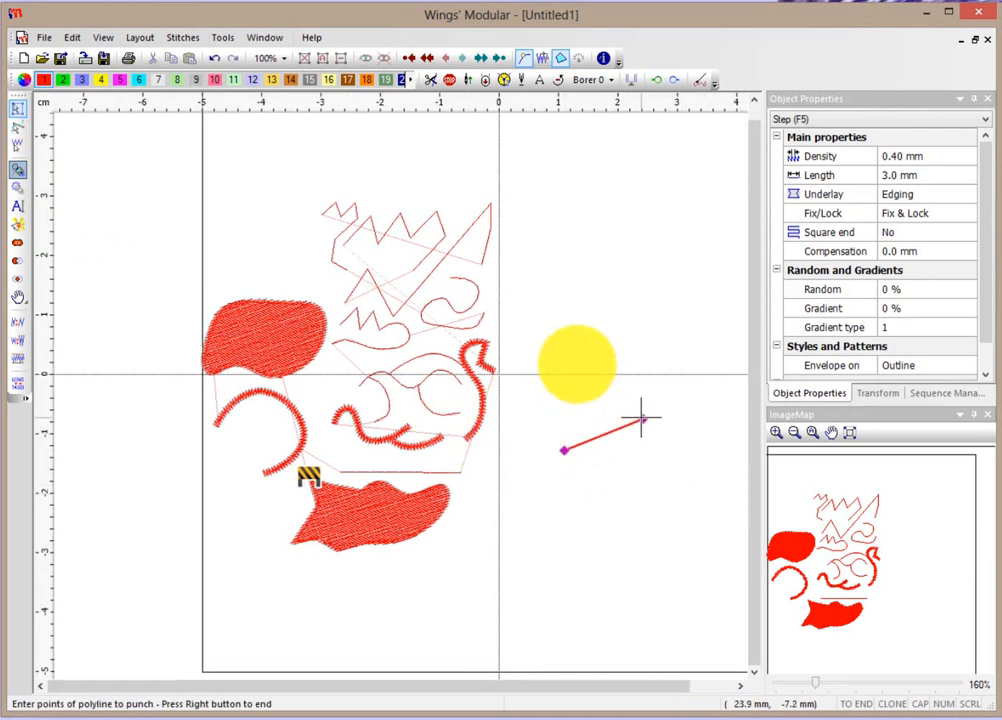
- Draw the third Step object's slanted oval outline around the direction line with six curve points and close it at about 31.5 by 20.9 mm
{"action": "left_click", "coordinate": [573, 406]}
{"action": "left_click", "coordinate": [637, 389]}
{"action": "left_click", "coordinate": [706, 405]}
{"action": "left_click", "coordinate": [642, 493]}
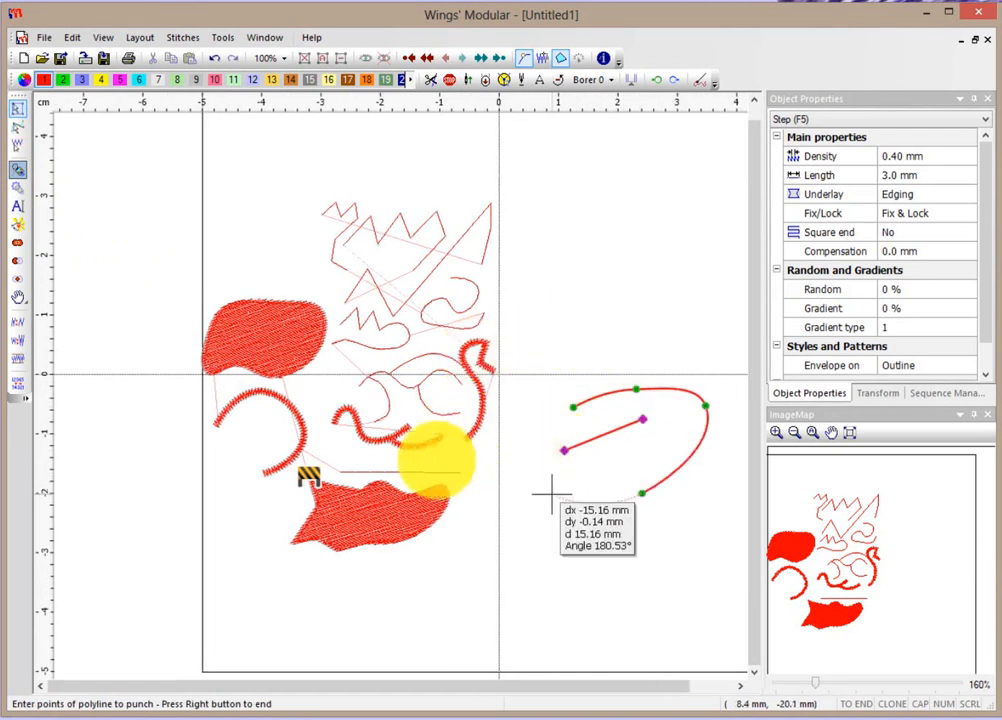
{"action": "left_click", "coordinate": [523, 494]}
{"action": "left_click", "coordinate": [532, 455]}
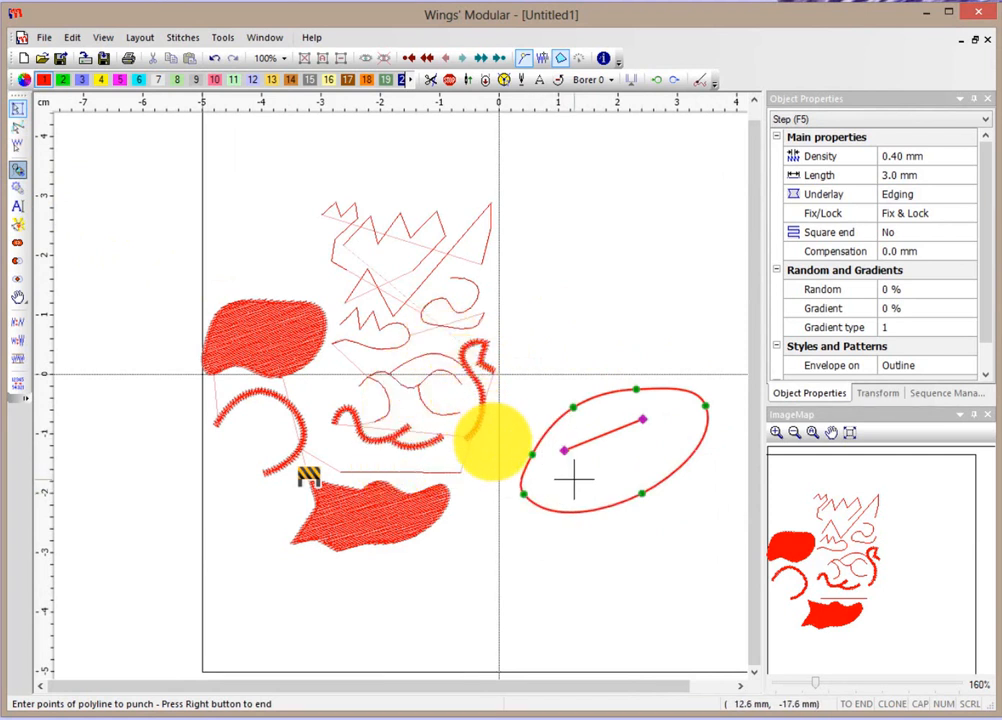
- Add a small round hole of four curve points in the lower part of the oval and finish the outlines
{"action": "left_click", "coordinate": [598, 452]}
{"action": "left_click", "coordinate": [620, 474]}
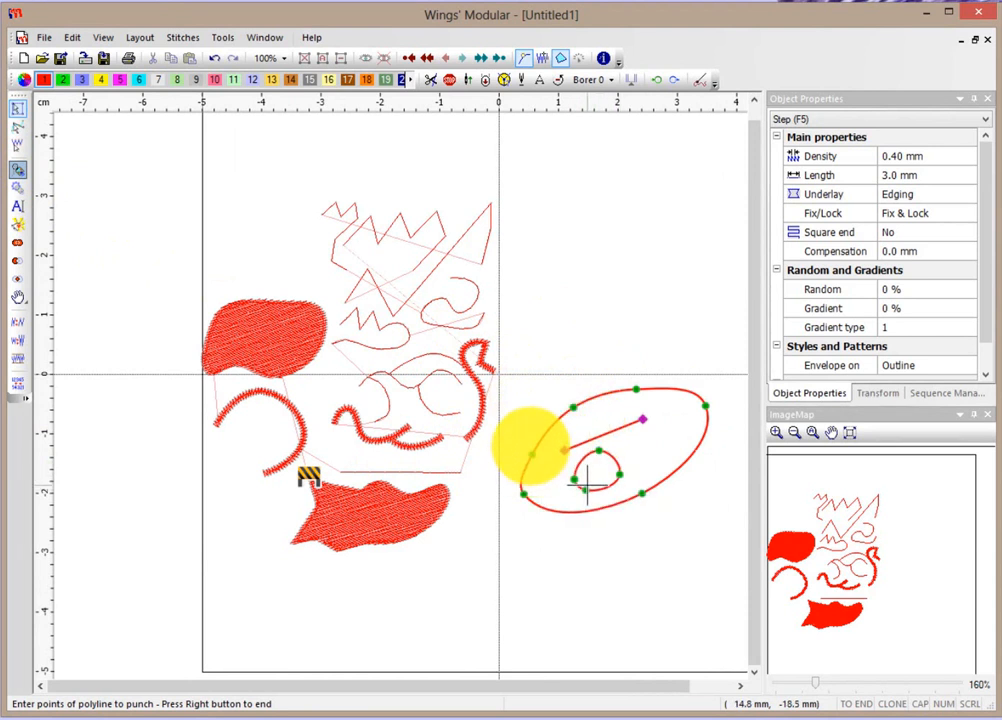
{"action": "right_click", "coordinate": [538, 412]}
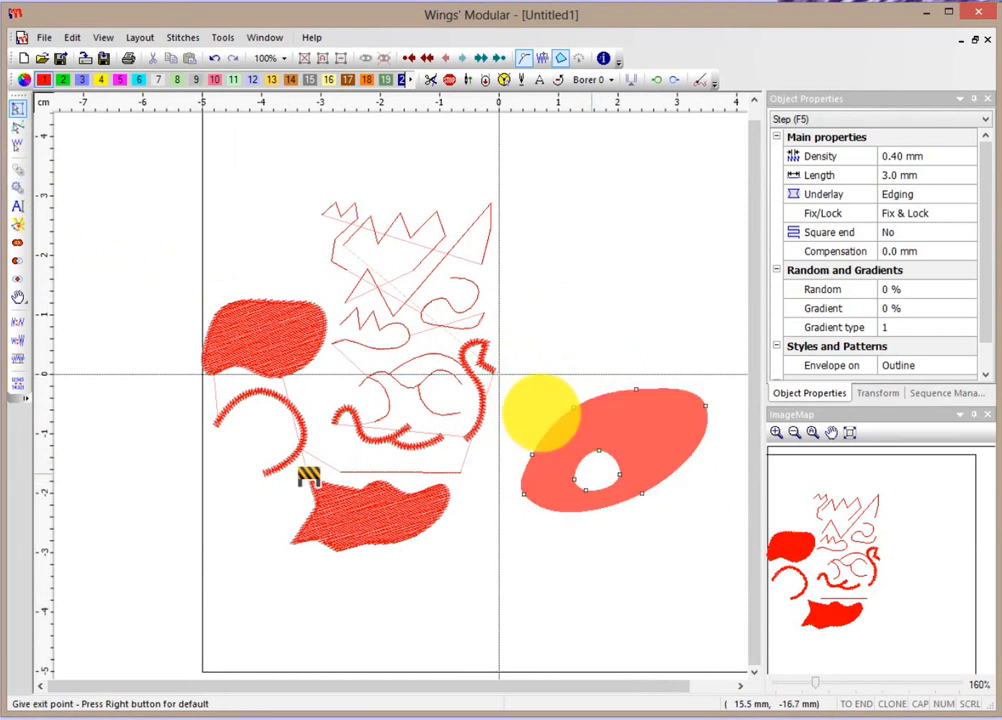
- Place the exit point on the oval's lower edge, generate its Step fill and leave the object deselected
{"action": "left_click", "coordinate": [593, 467]}
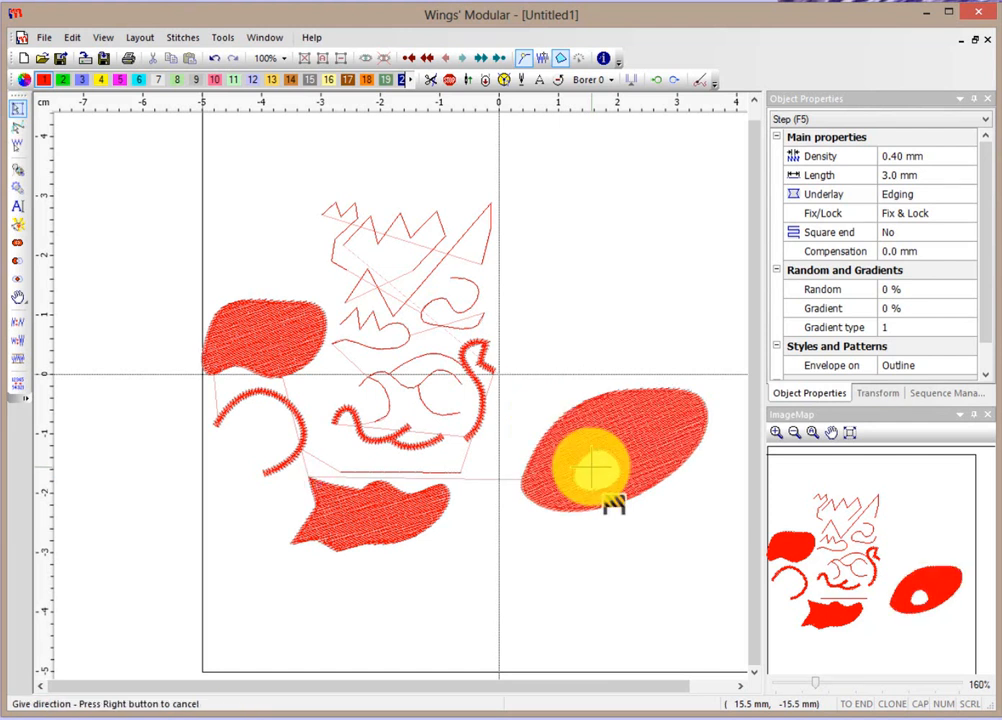
{"action": "left_click", "coordinate": [612, 488]}
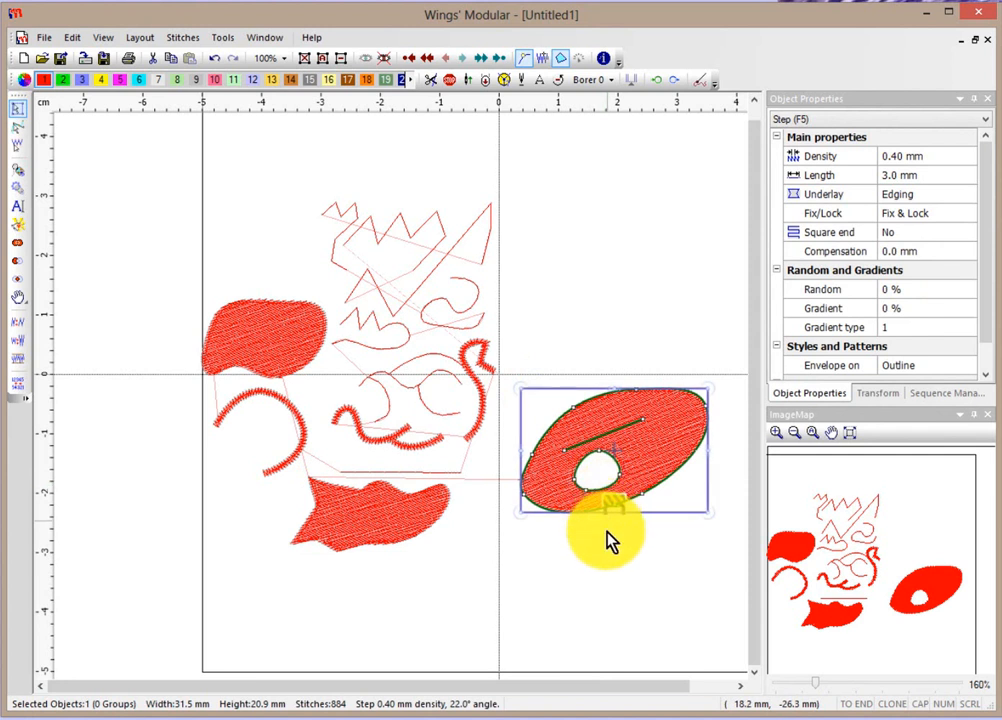
{"action": "key", "text": "z"}
{"action": "key", "text": "Escape"}
{"action": "key", "text": "Escape"}
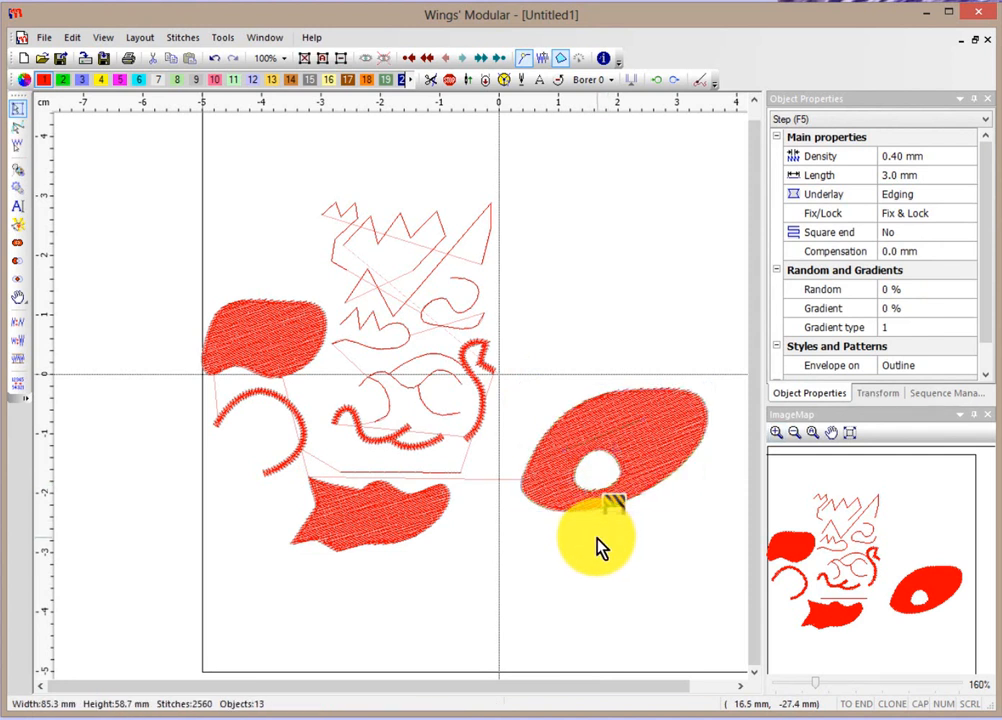
- Start a fourth Step object above the oval with a gently upward-slanting stitch direction and outline it with five corner points as a slanted polygon
{"action": "left_click", "coordinate": [19, 172]}
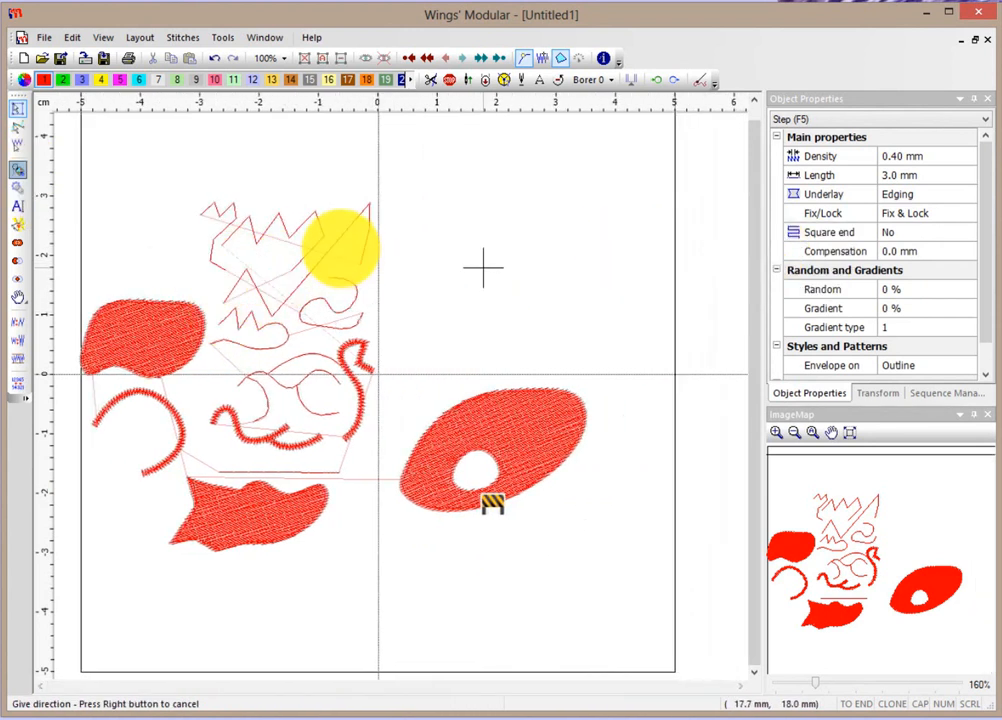
{"action": "left_click", "coordinate": [465, 272]}
{"action": "left_click", "coordinate": [539, 254]}
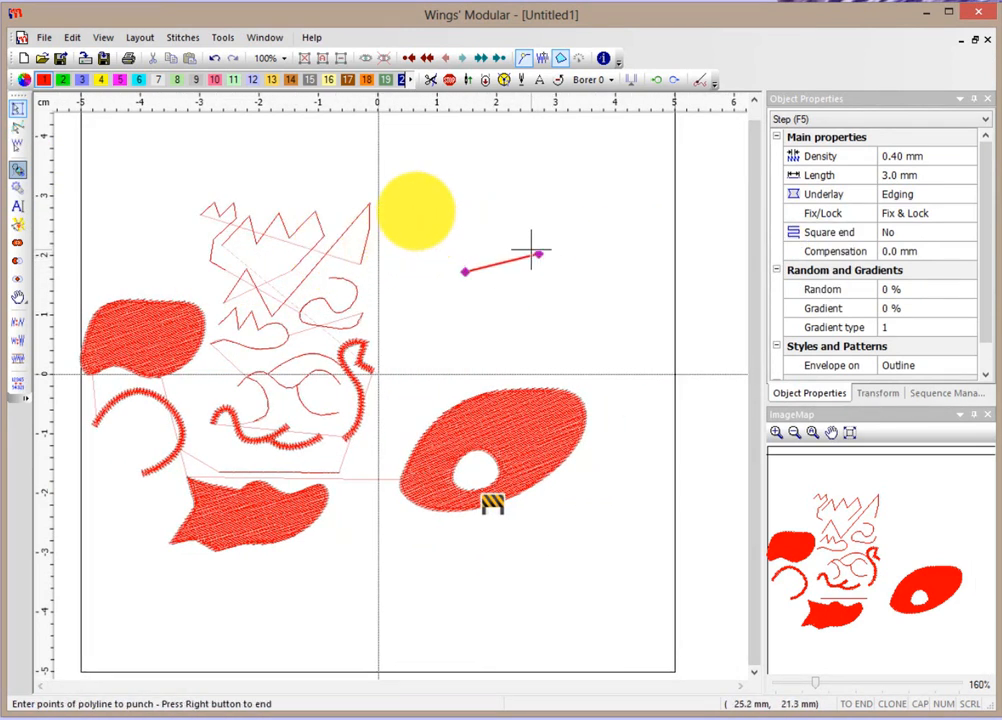
{"action": "left_click", "coordinate": [485, 228]}
{"action": "left_click", "coordinate": [599, 234]}
{"action": "left_click", "coordinate": [548, 323]}
{"action": "left_click", "coordinate": [391, 329]}
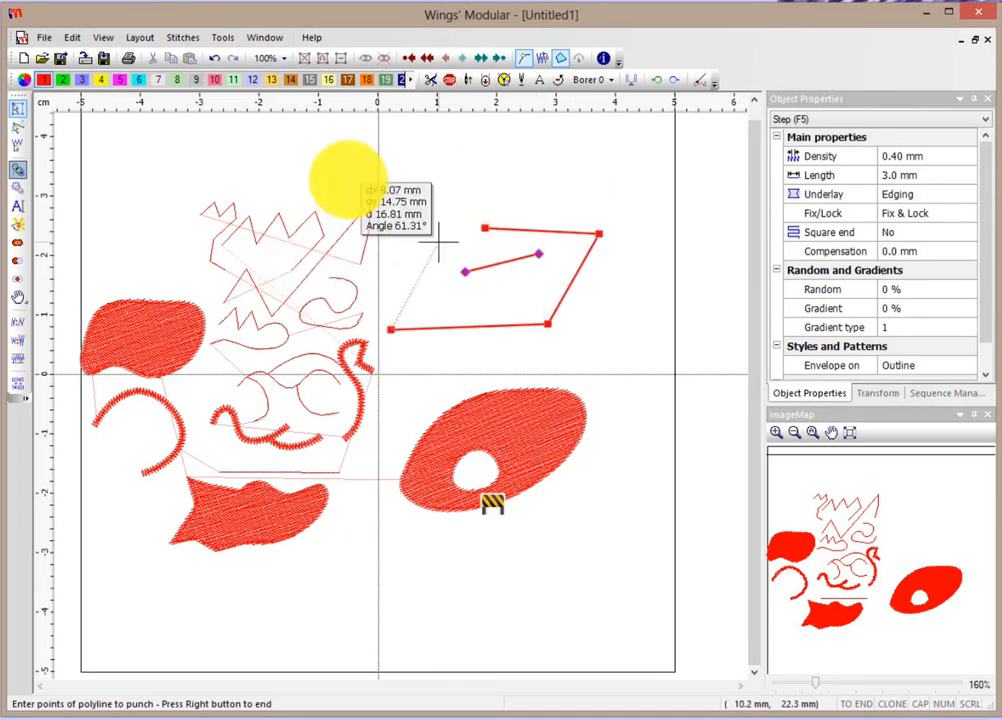
{"action": "left_click", "coordinate": [439, 241]}
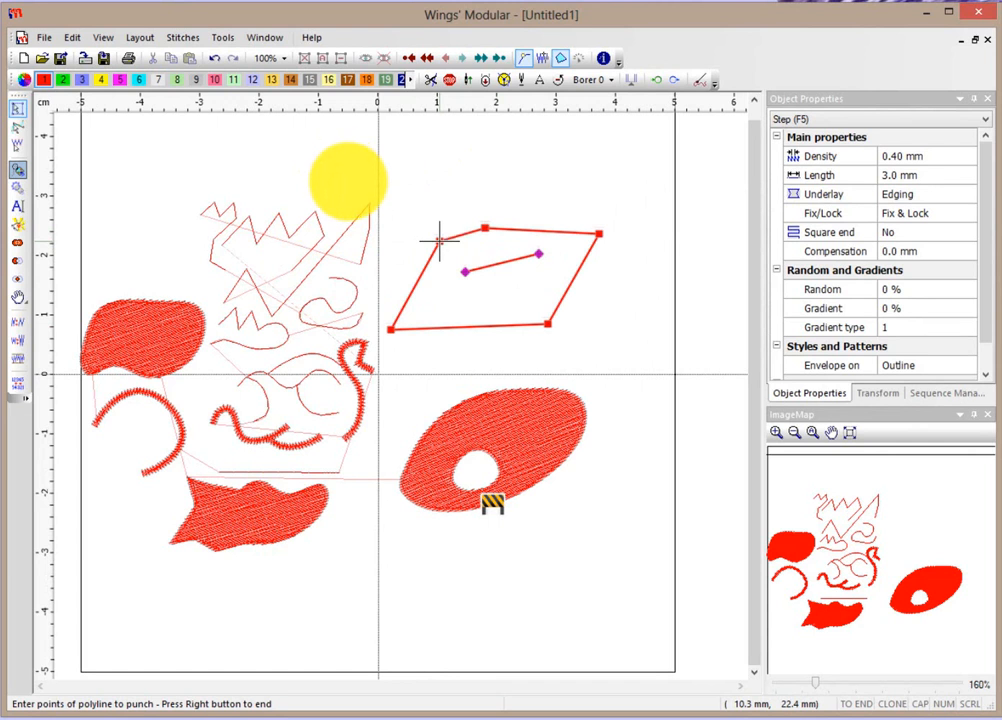
- Add a triangular hole with three corner points inside the polygon's lower left area and close it
{"action": "left_click", "coordinate": [435, 304]}
{"action": "left_click", "coordinate": [445, 283]}
{"action": "left_click", "coordinate": [470, 304]}
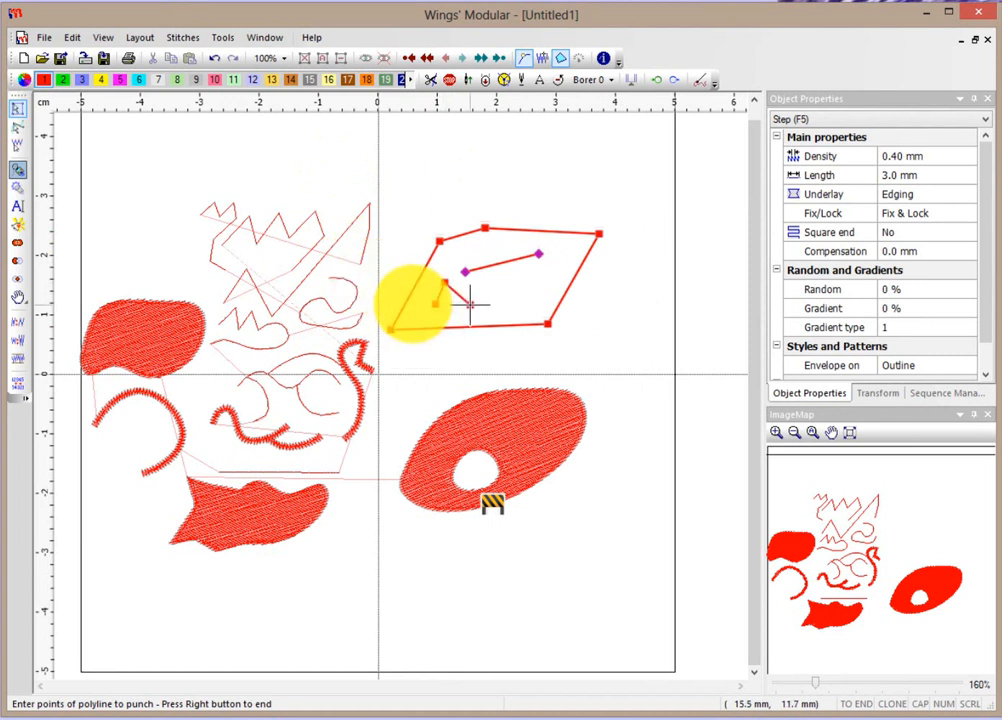
{"action": "right_click", "coordinate": [470, 304]}
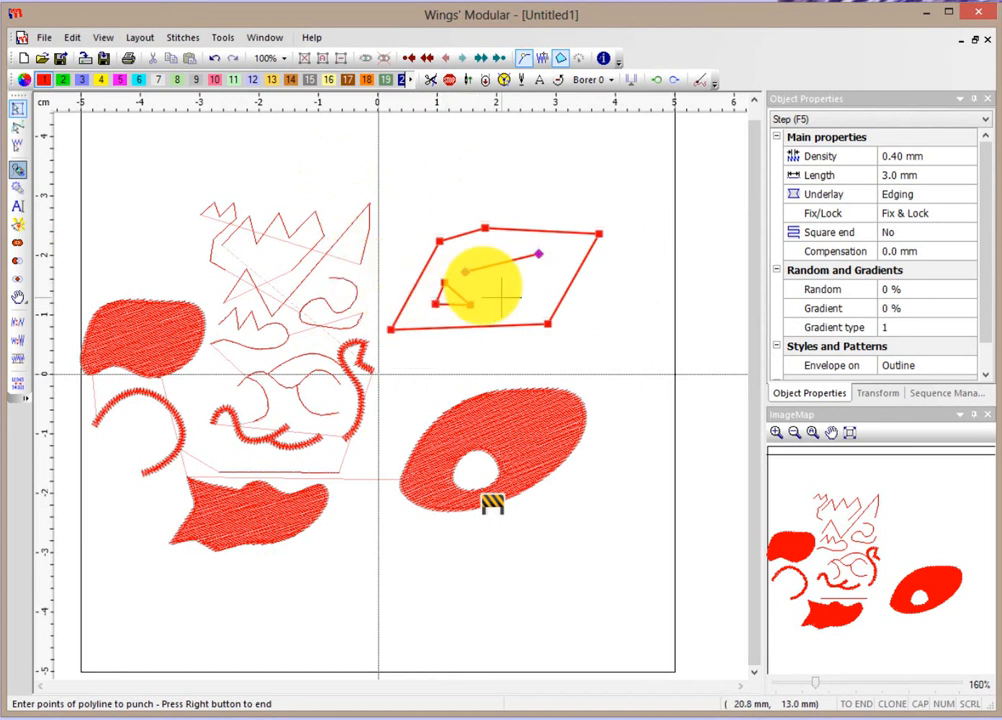
- Add a rounded hole with three curve points inside the polygon to the right of the triangular hole and close it
{"action": "left_click", "coordinate": [521, 280]}
{"action": "left_click", "coordinate": [543, 290]}
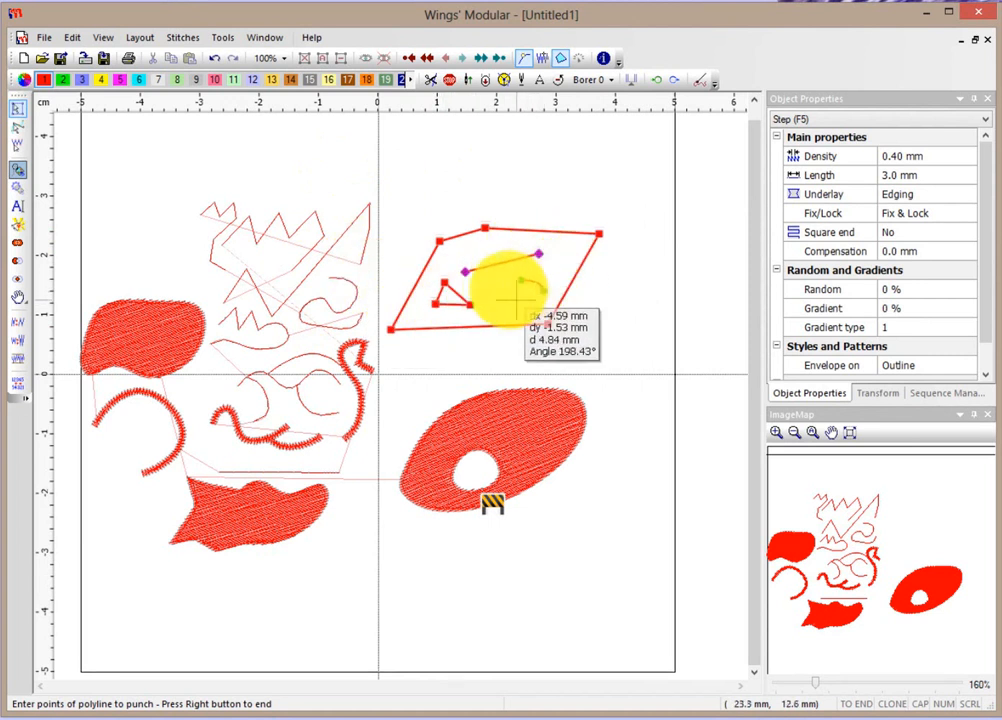
{"action": "left_click", "coordinate": [507, 299]}
{"action": "right_click", "coordinate": [507, 298]}
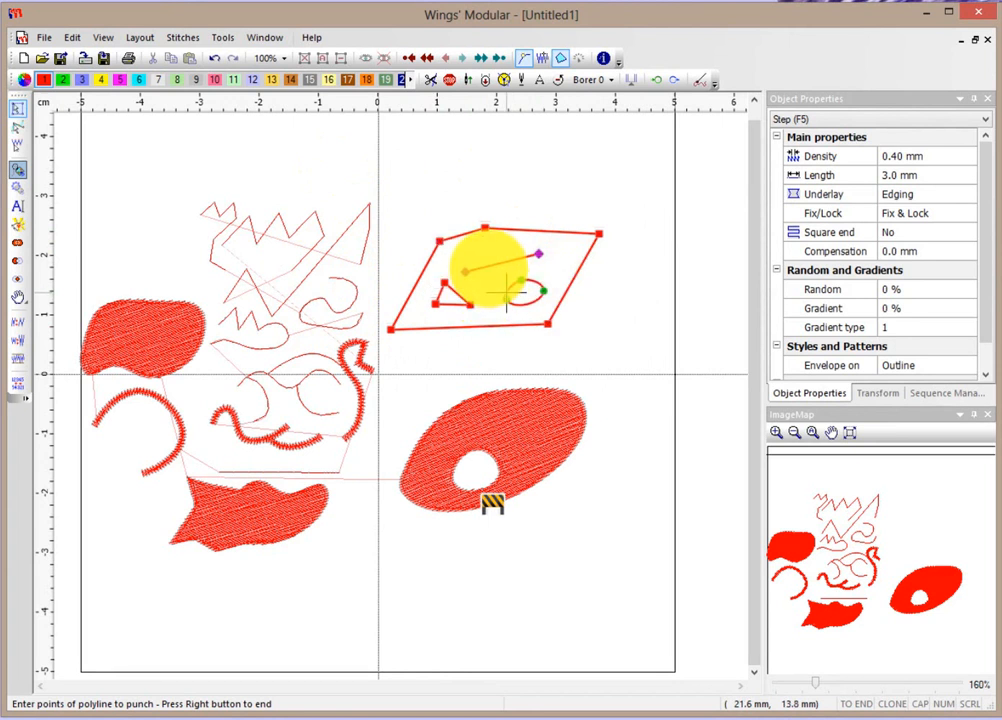
- Finish the polygon's outlines, accept the default exit point to generate its Step fill and end digitizing
{"action": "right_click", "coordinate": [497, 277]}
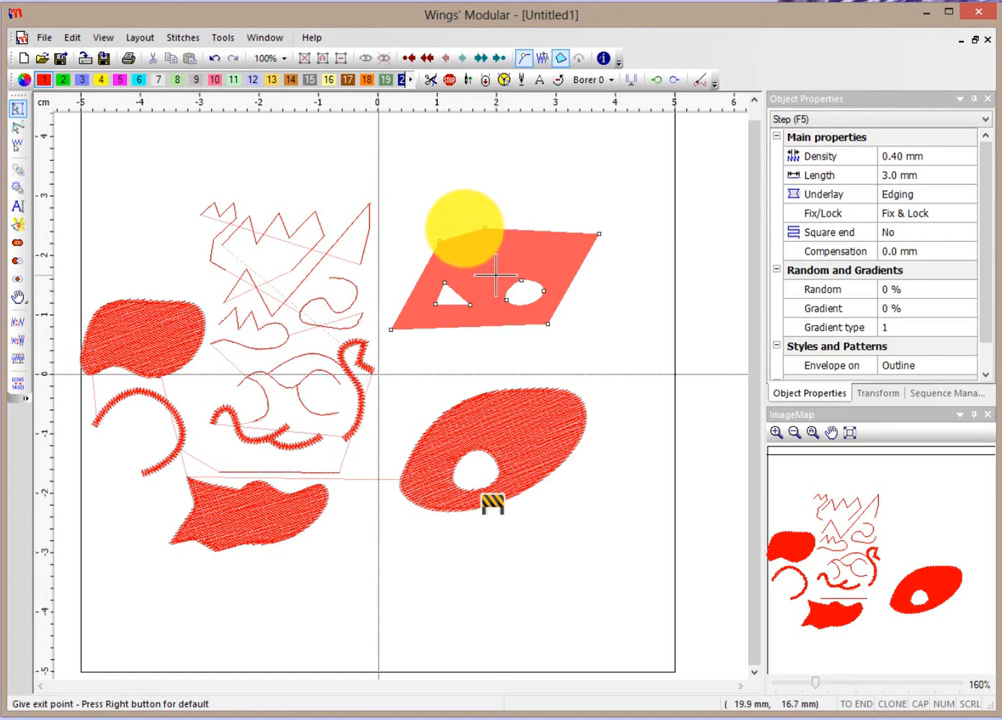
{"action": "right_click", "coordinate": [495, 270]}
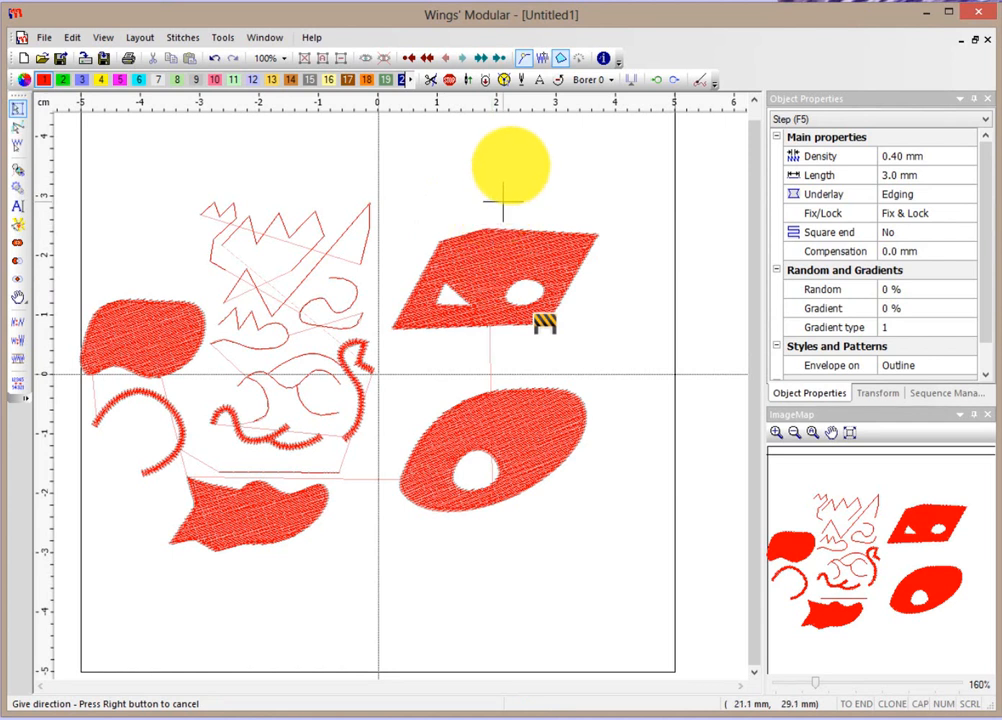
{"action": "left_click", "coordinate": [503, 203]}
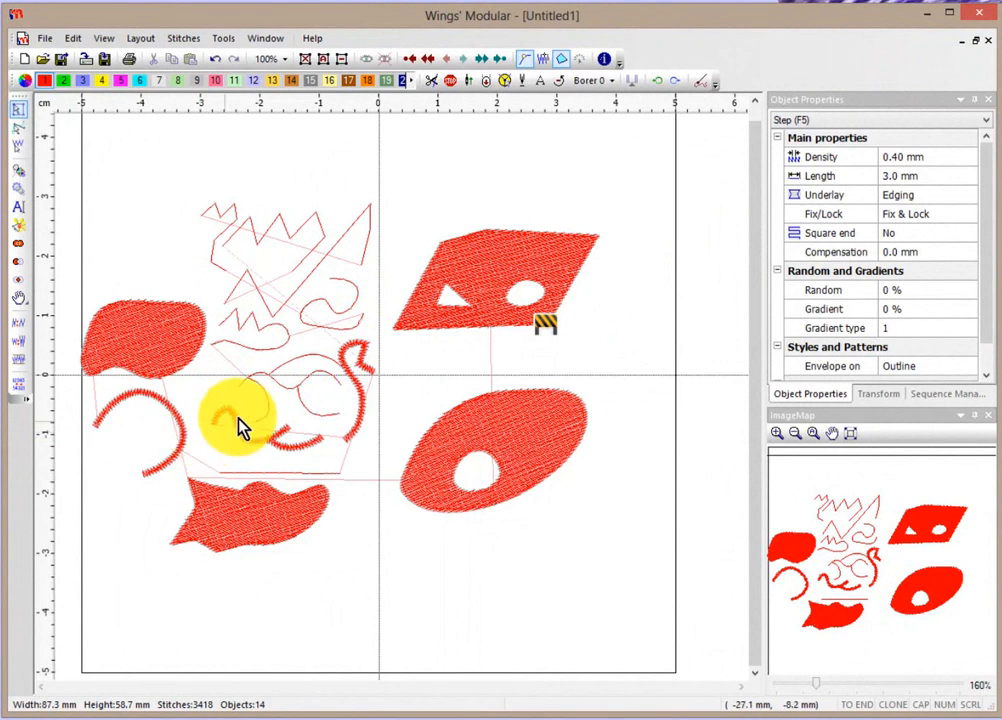
- Change the branching wavy Satin serial object in the middle of the design to Running and deselect it
{"action": "left_click", "coordinate": [278, 436]}
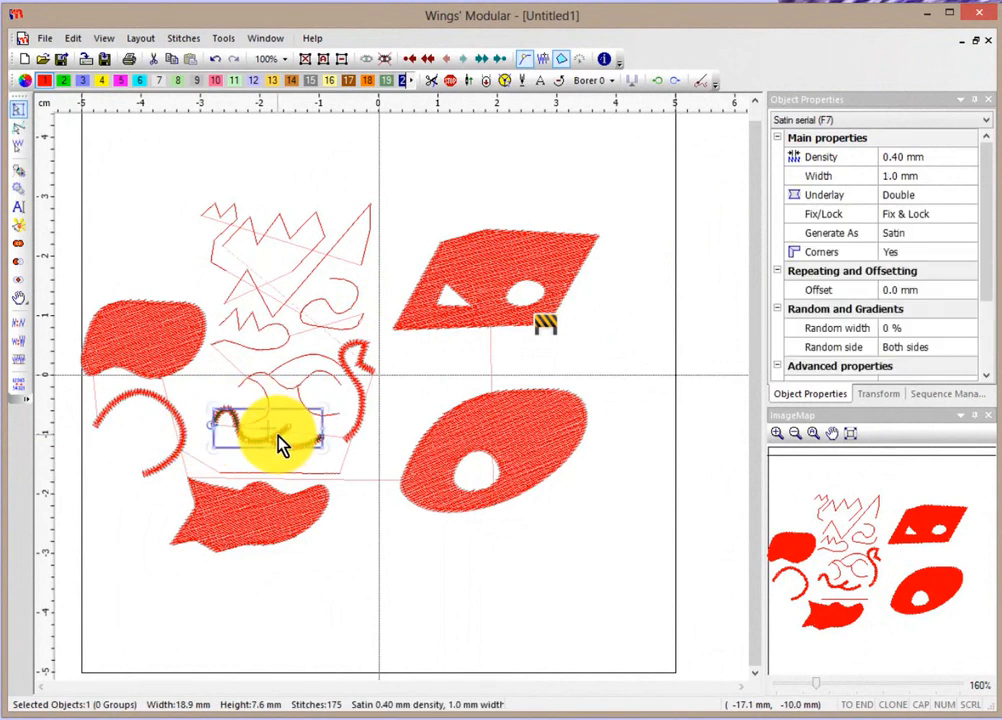
{"action": "right_click", "coordinate": [279, 440]}
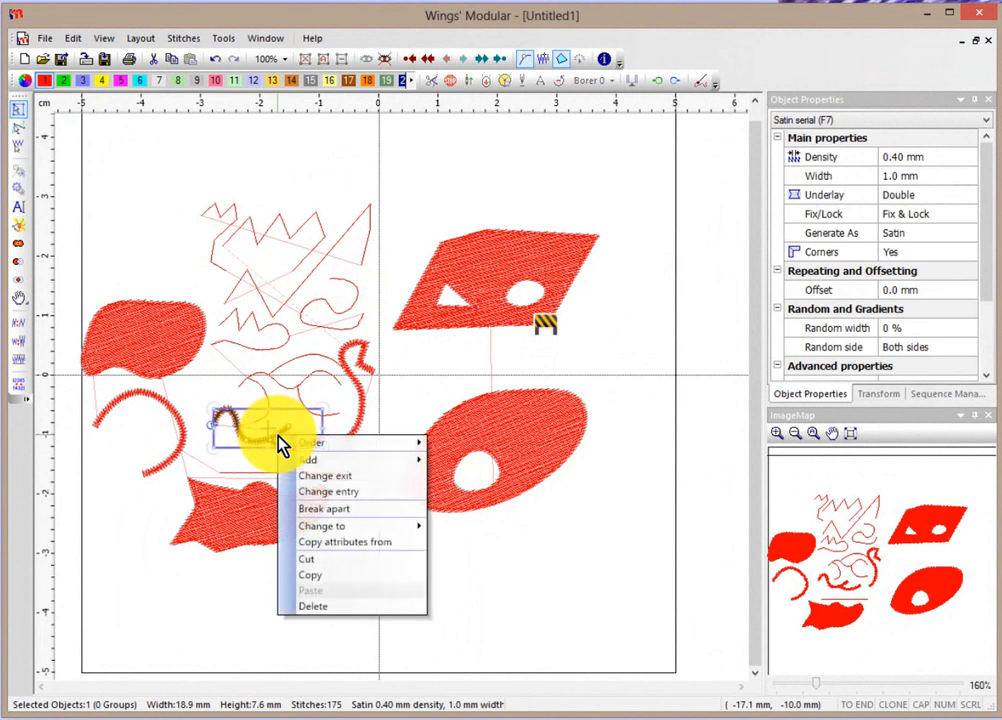
{"action": "mouse_move", "coordinate": [280, 442]}
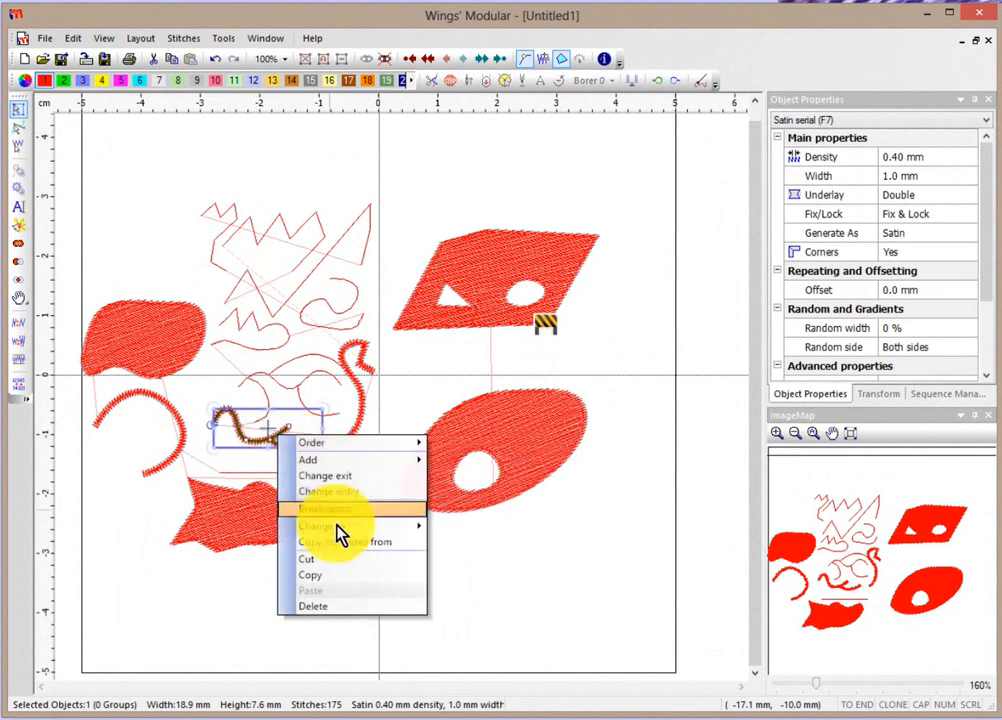
{"action": "mouse_move", "coordinate": [338, 537]}
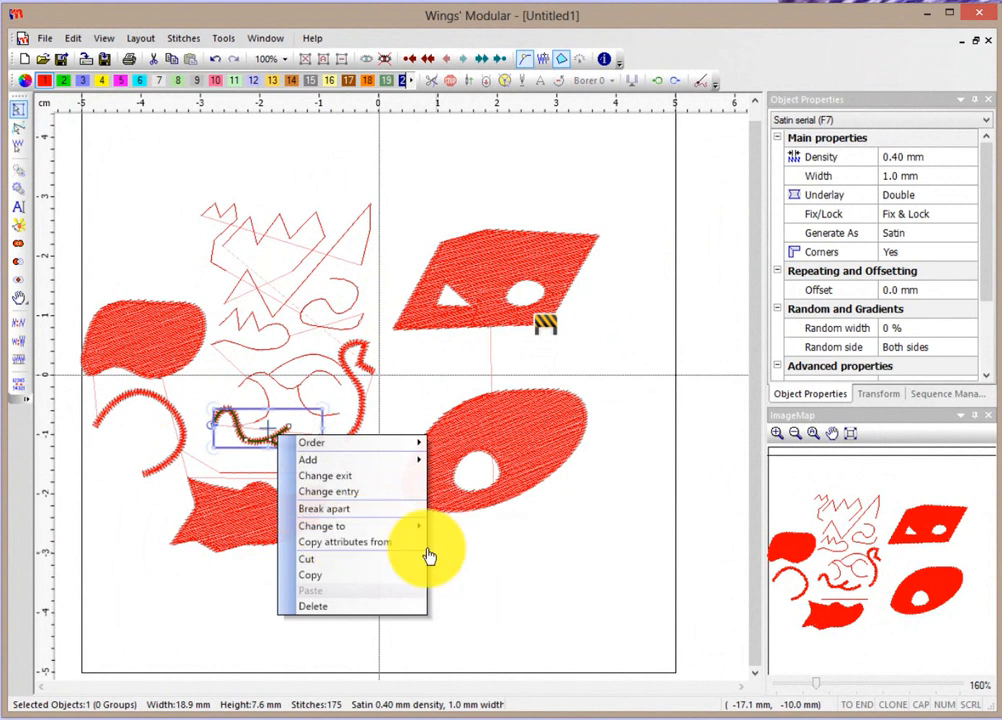
{"action": "left_click", "coordinate": [475, 546]}
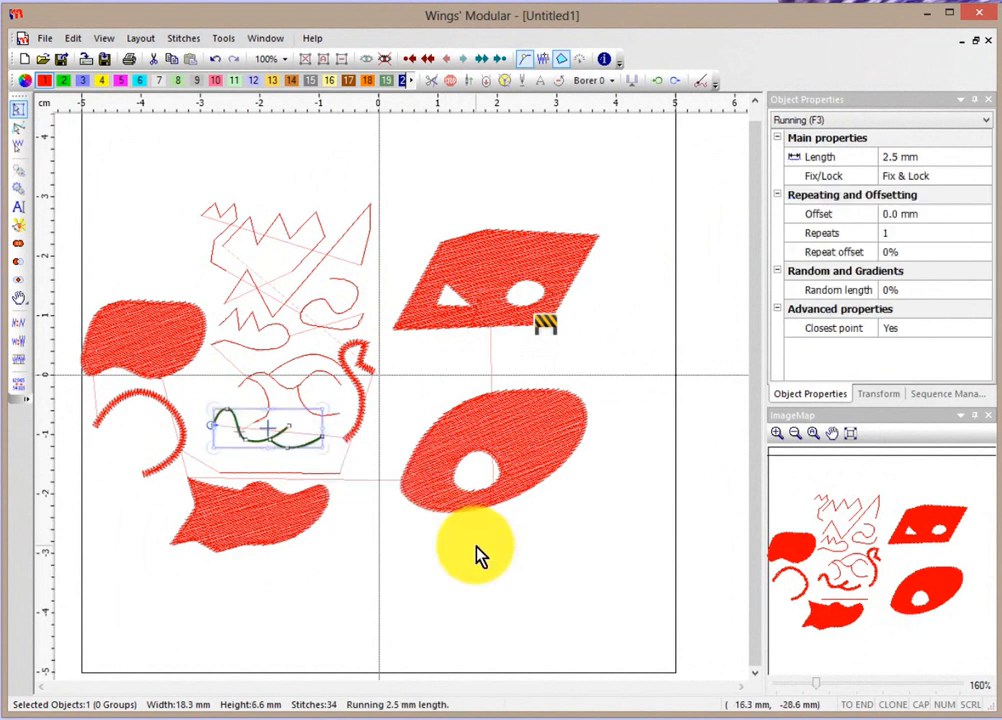
{"action": "left_click", "coordinate": [348, 594]}
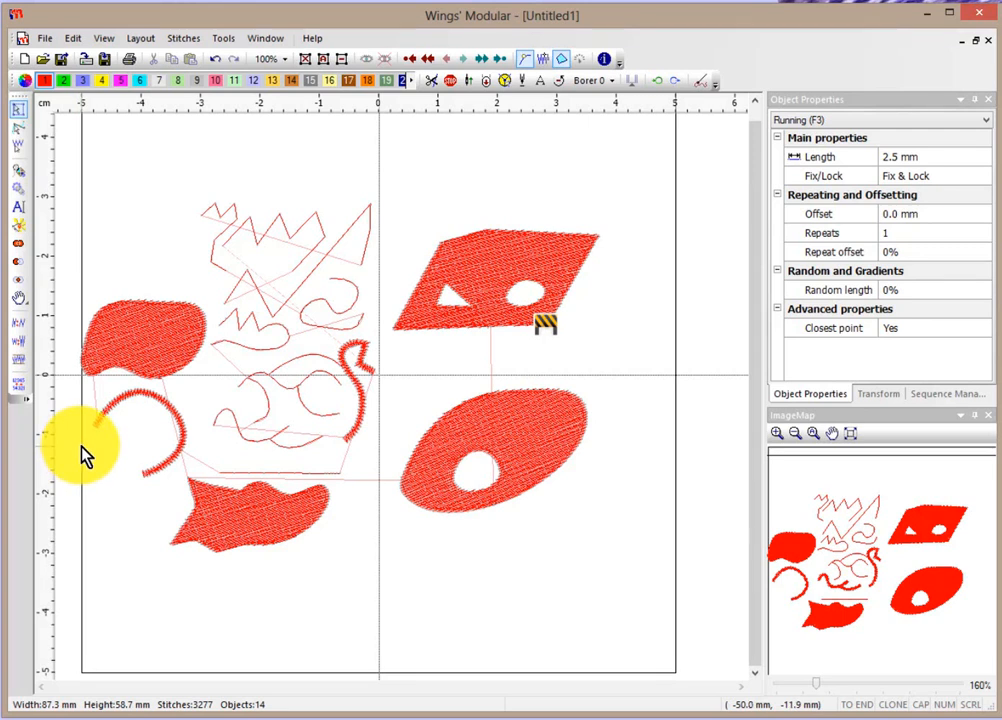
- Change the open Satin serial arc below the first Step shape to a Step object and deselect it
{"action": "scroll", "coordinate": [82, 448], "scroll_direction": "up", "scroll_amount": 1}
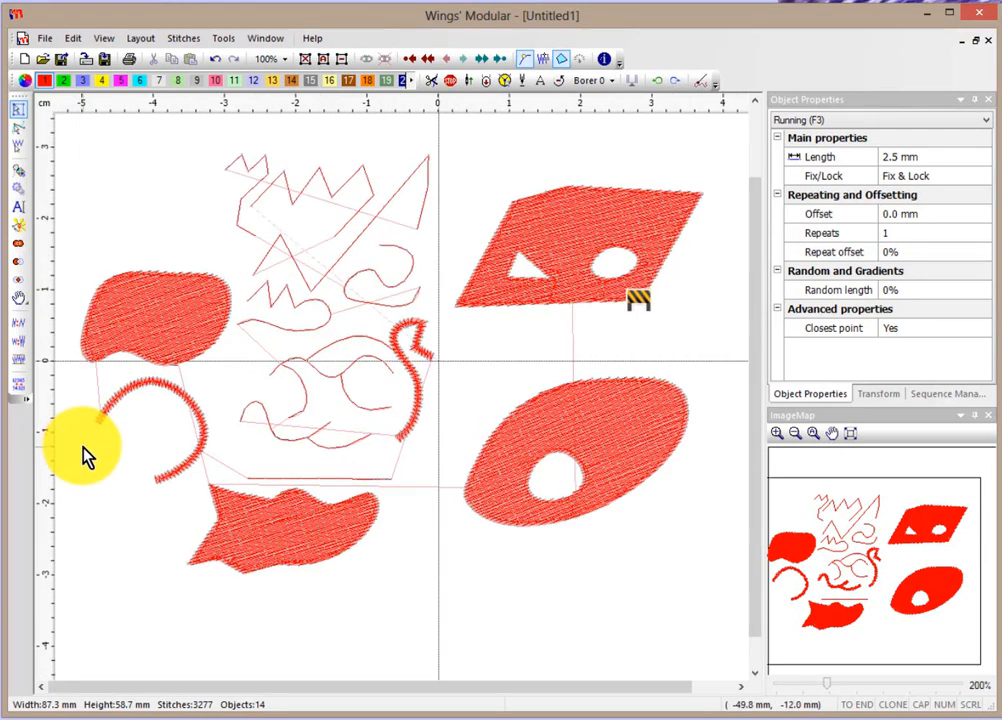
{"action": "scroll", "coordinate": [82, 448], "scroll_direction": "up", "scroll_amount": 1}
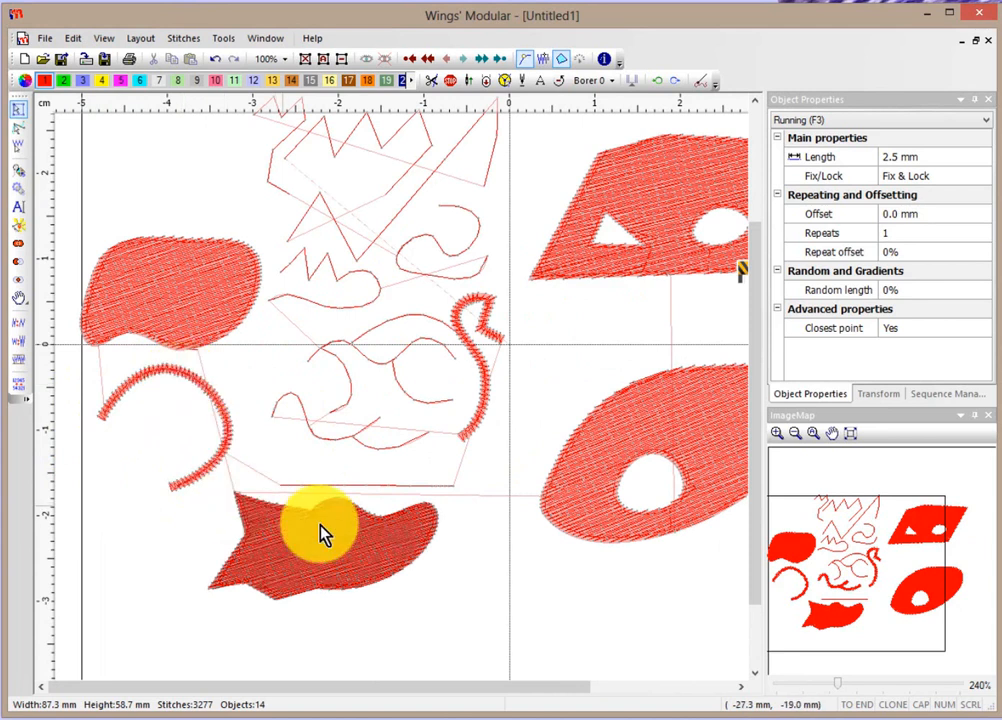
{"action": "left_click", "coordinate": [170, 374]}
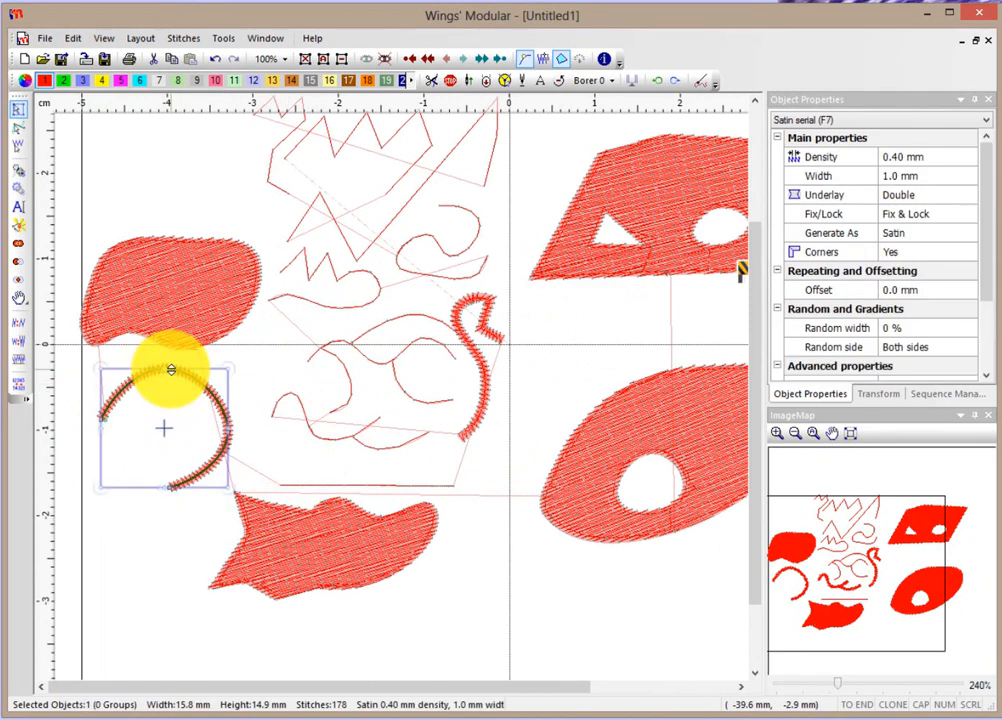
{"action": "right_click", "coordinate": [200, 390]}
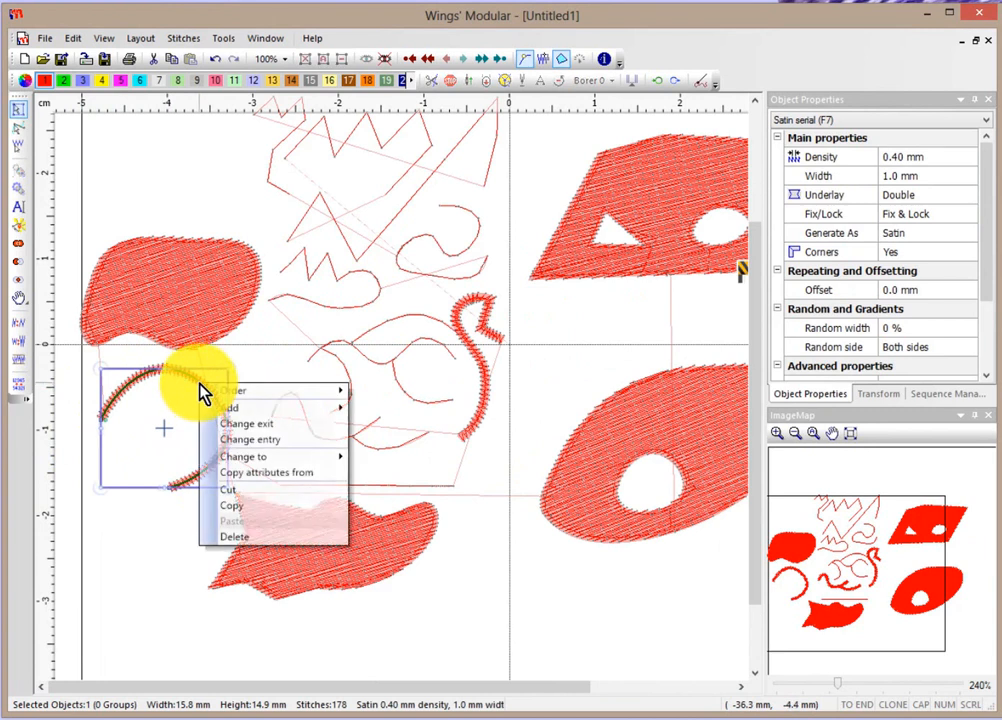
{"action": "mouse_move", "coordinate": [266, 460]}
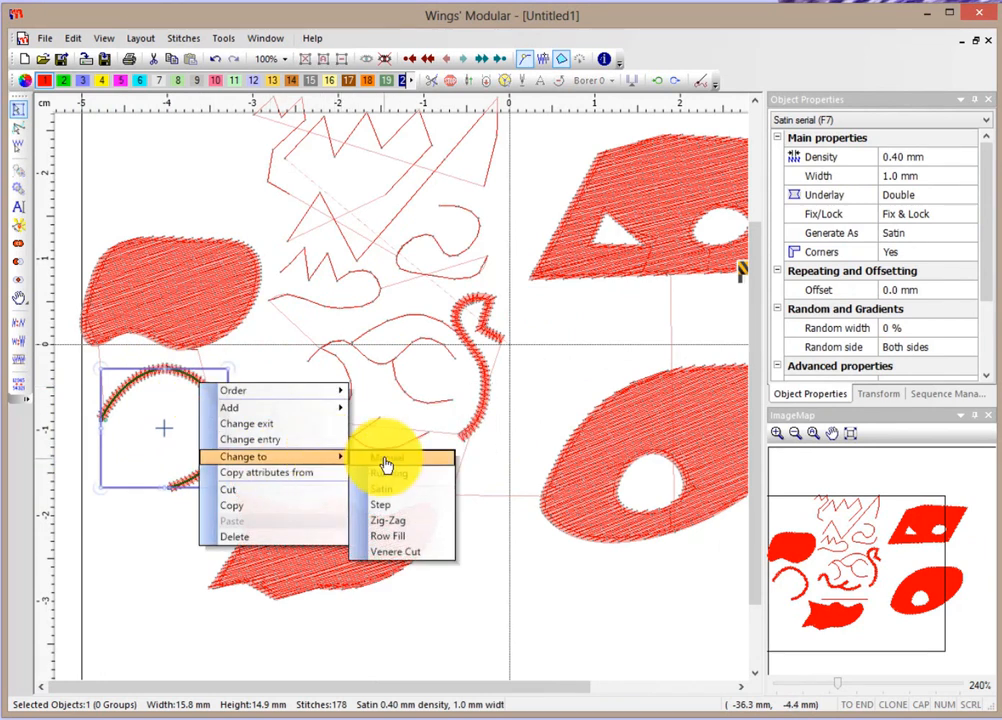
{"action": "left_click", "coordinate": [403, 521]}
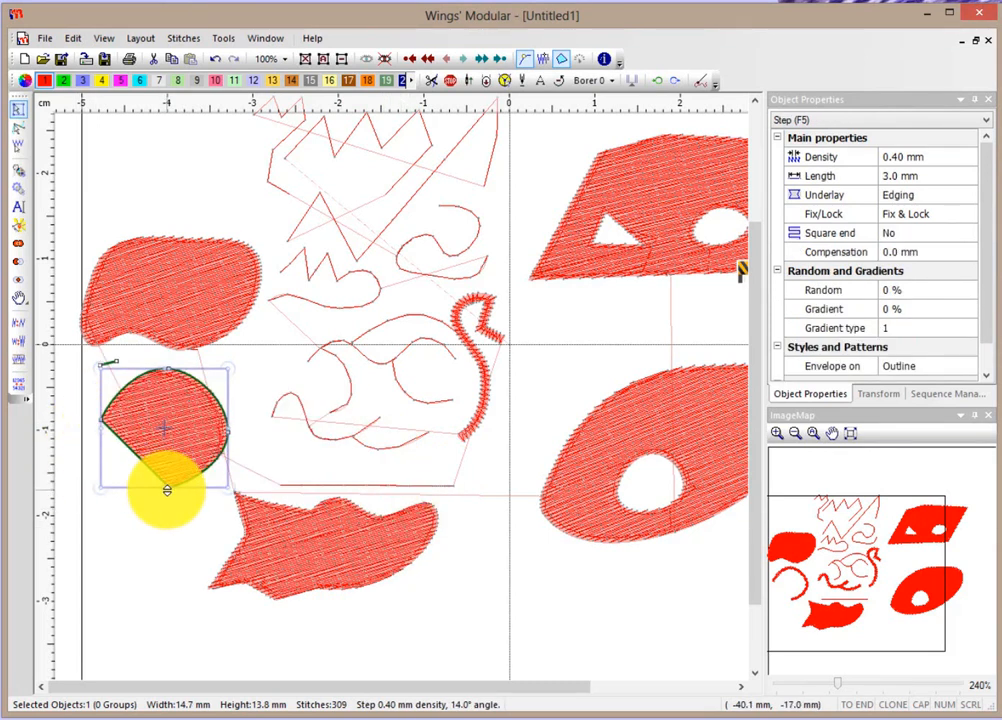
{"action": "left_click", "coordinate": [150, 564]}
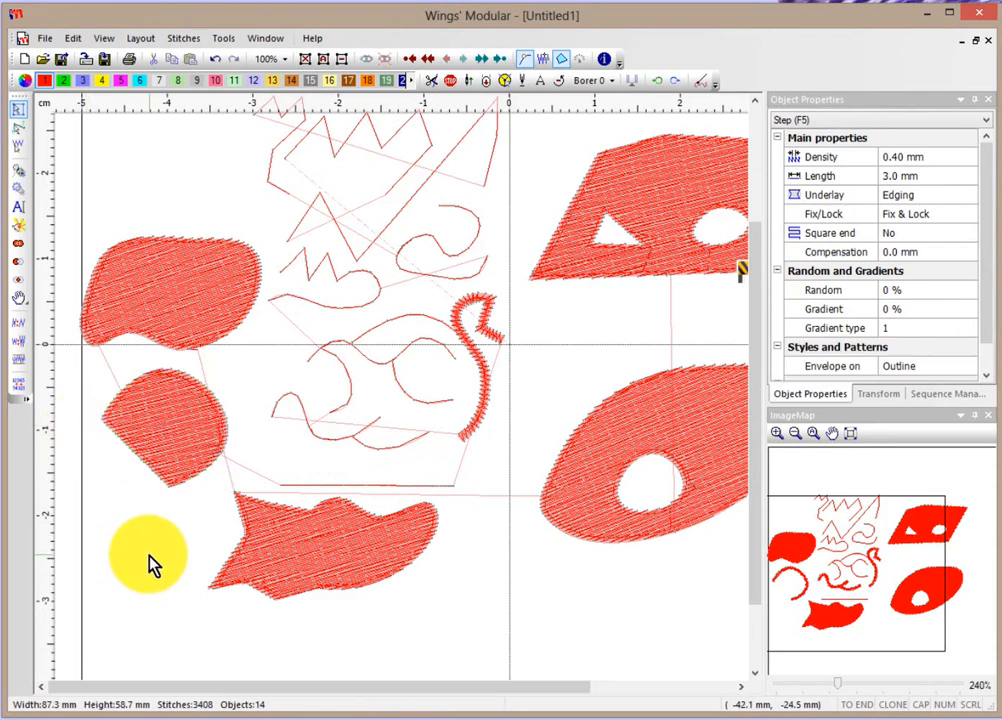
- Change the Step object made from the arc to Running and deselect it
{"action": "left_click", "coordinate": [172, 408]}
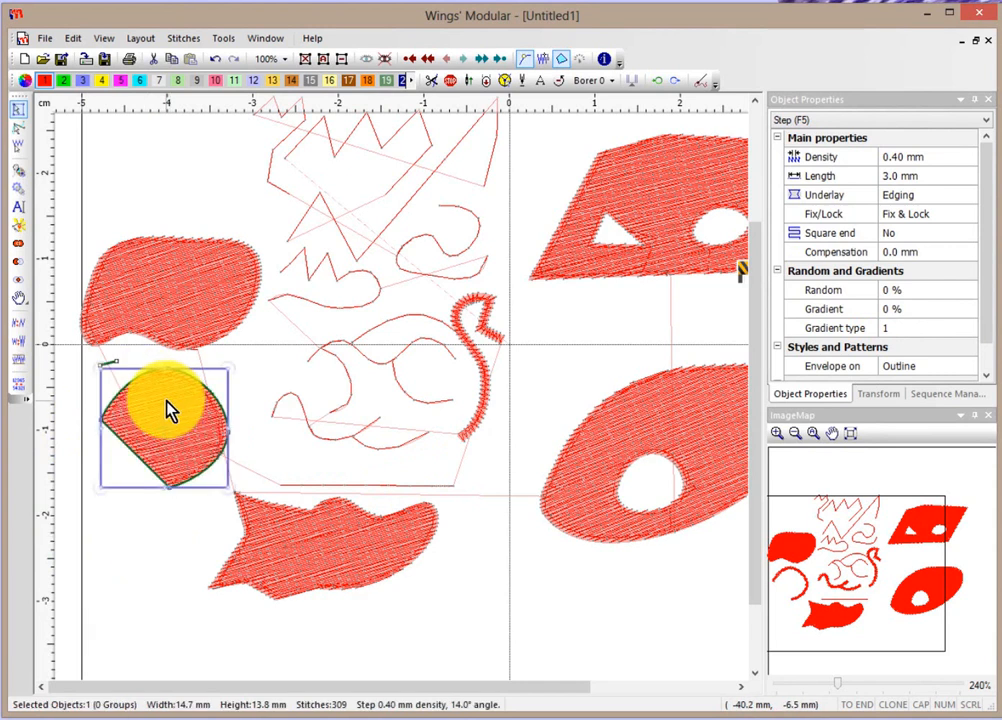
{"action": "right_click", "coordinate": [169, 392]}
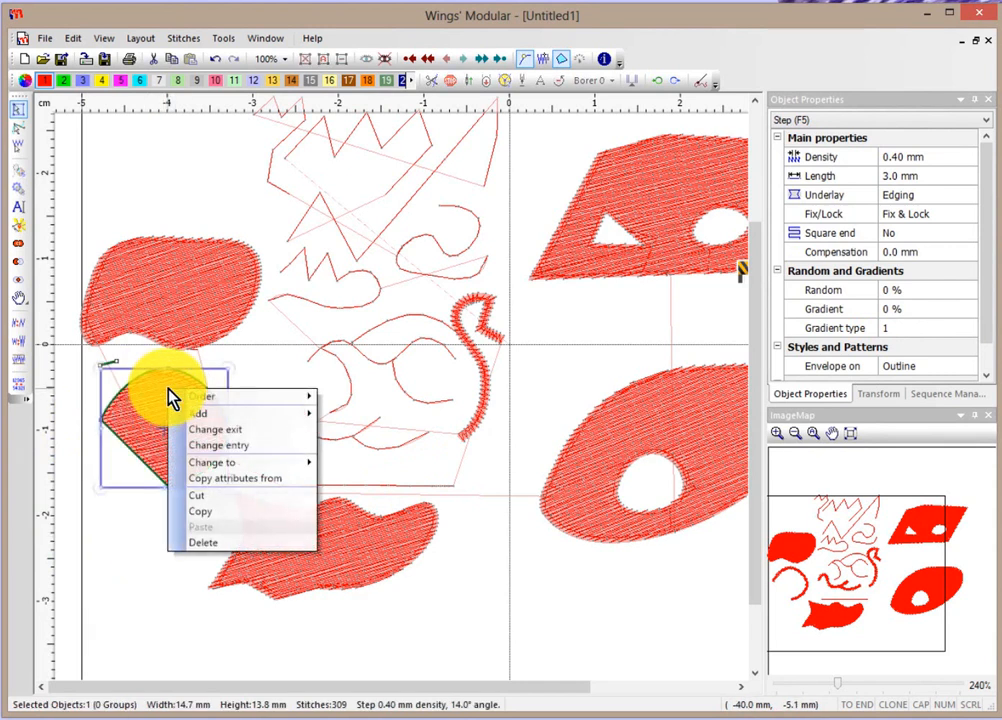
{"action": "mouse_move", "coordinate": [243, 463]}
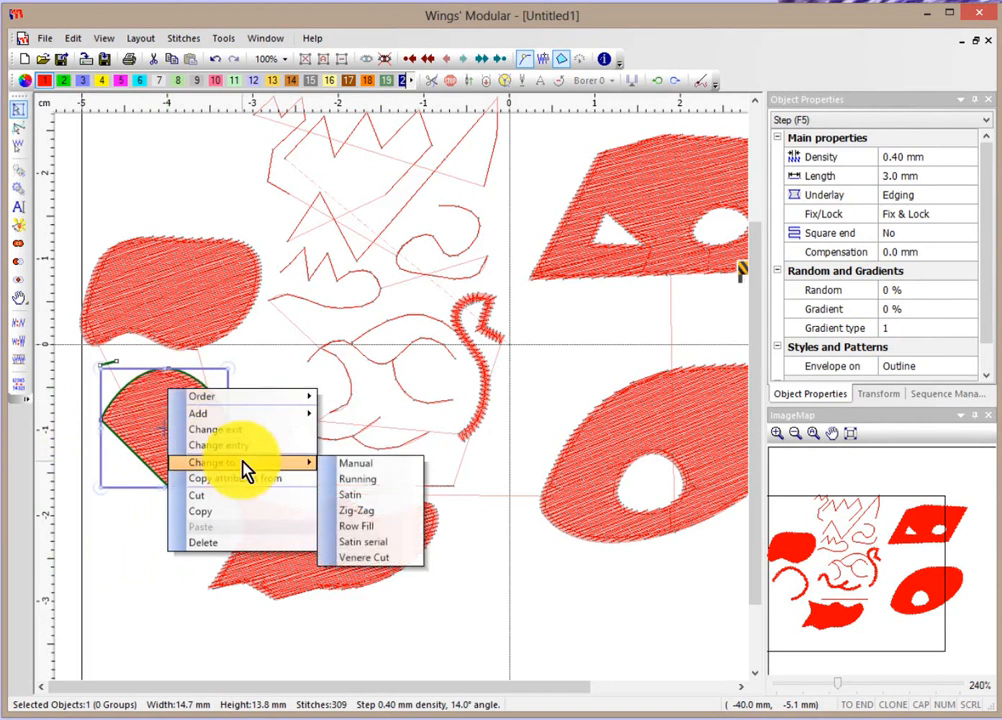
{"action": "left_click", "coordinate": [352, 479]}
{"action": "left_click", "coordinate": [152, 546]}
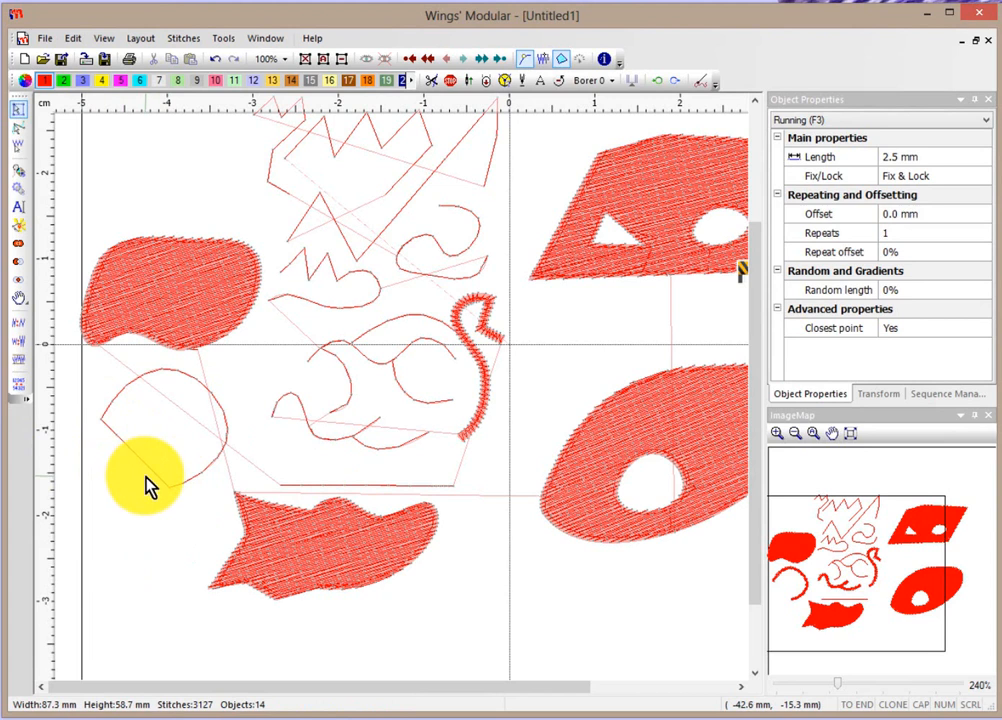
- Set the stitch type to Satin and digitize a curved band about 12.6 mm wide above the zigzag lines, using four point pairs
{"action": "scroll", "coordinate": [146, 485], "scroll_direction": "down", "scroll_amount": 1}
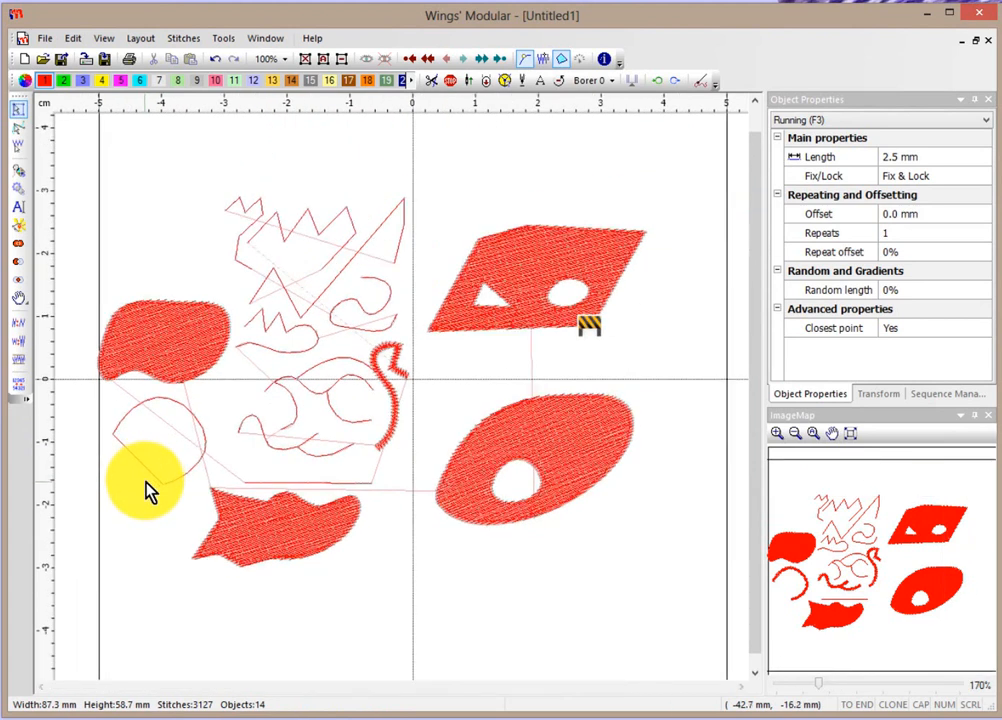
{"action": "left_click", "coordinate": [815, 122]}
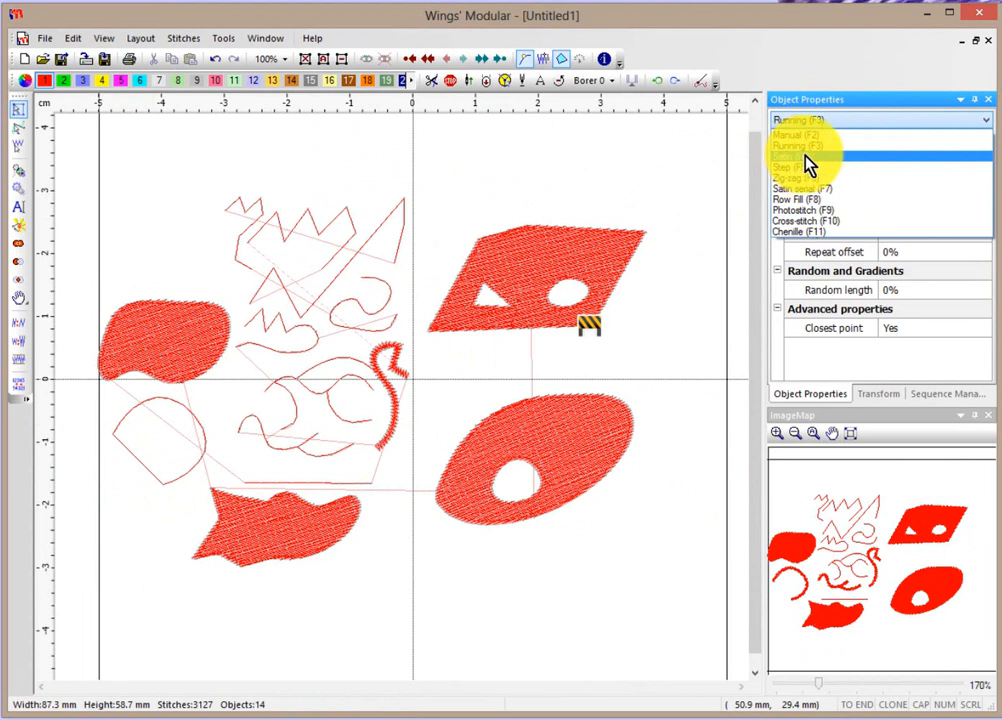
{"action": "left_click", "coordinate": [809, 158]}
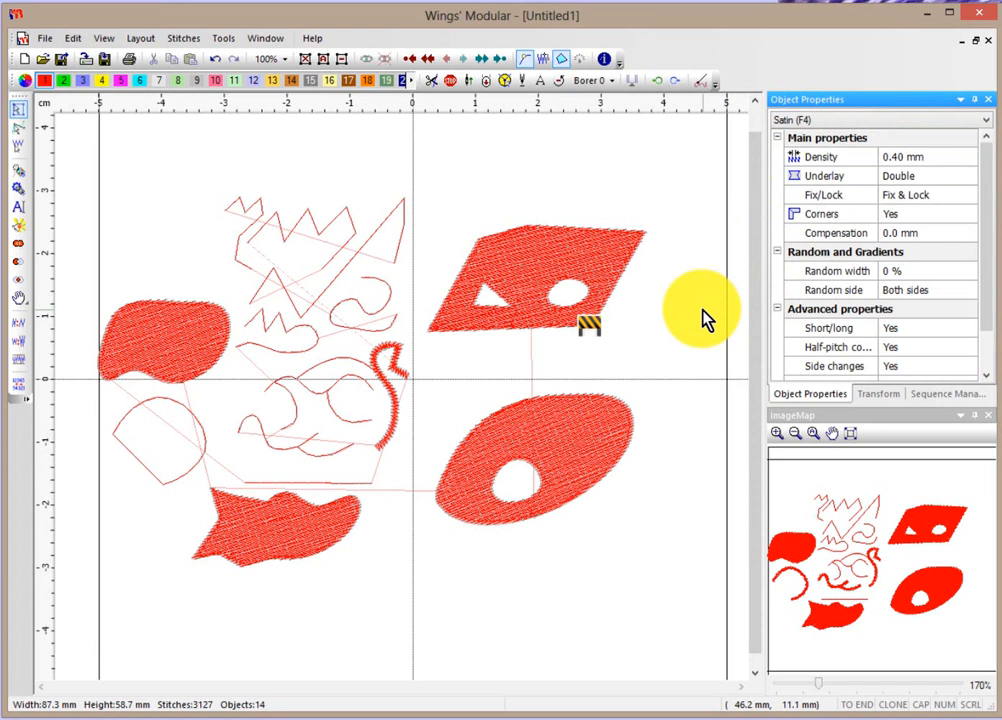
{"action": "left_click", "coordinate": [18, 170]}
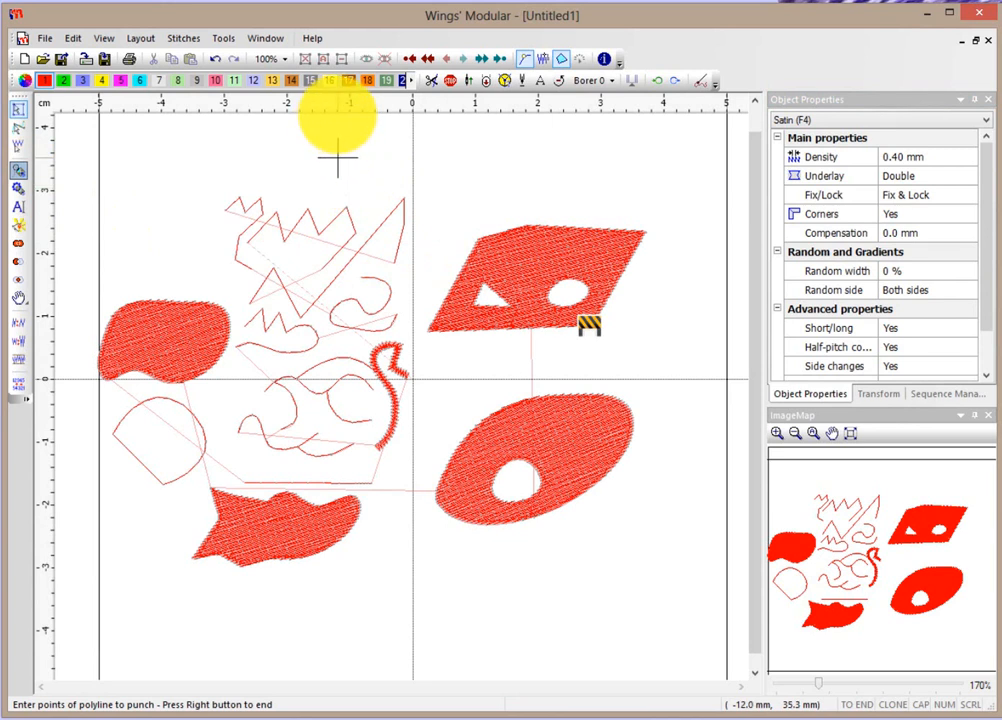
{"action": "scroll", "coordinate": [337, 160], "scroll_direction": "up", "scroll_amount": 4}
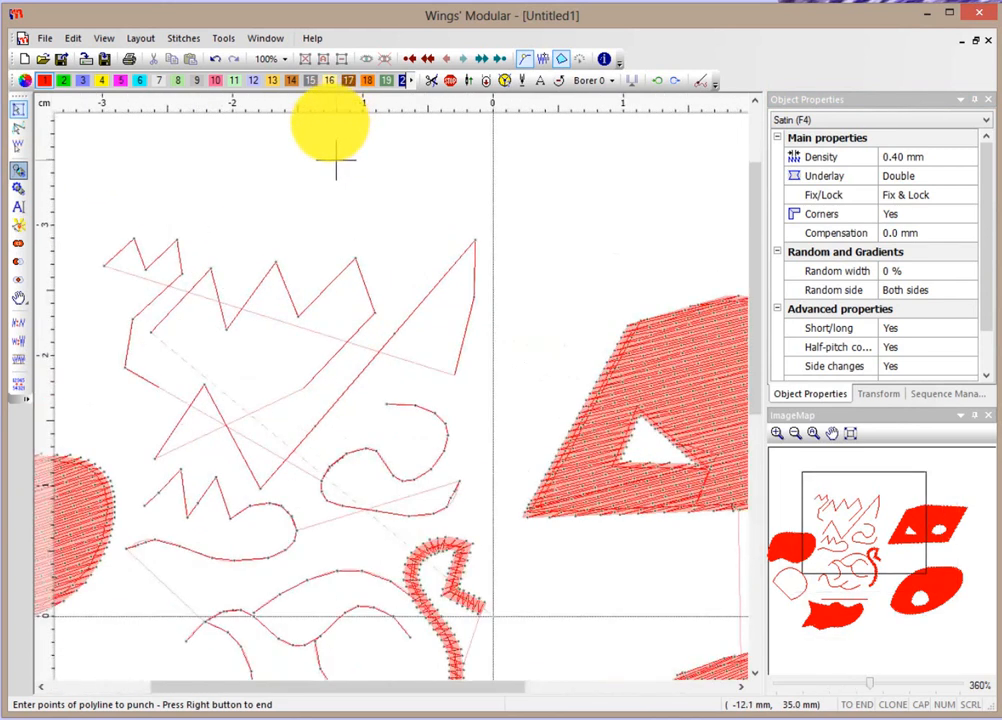
{"action": "scroll", "coordinate": [272, 196], "scroll_direction": "up", "scroll_amount": 1}
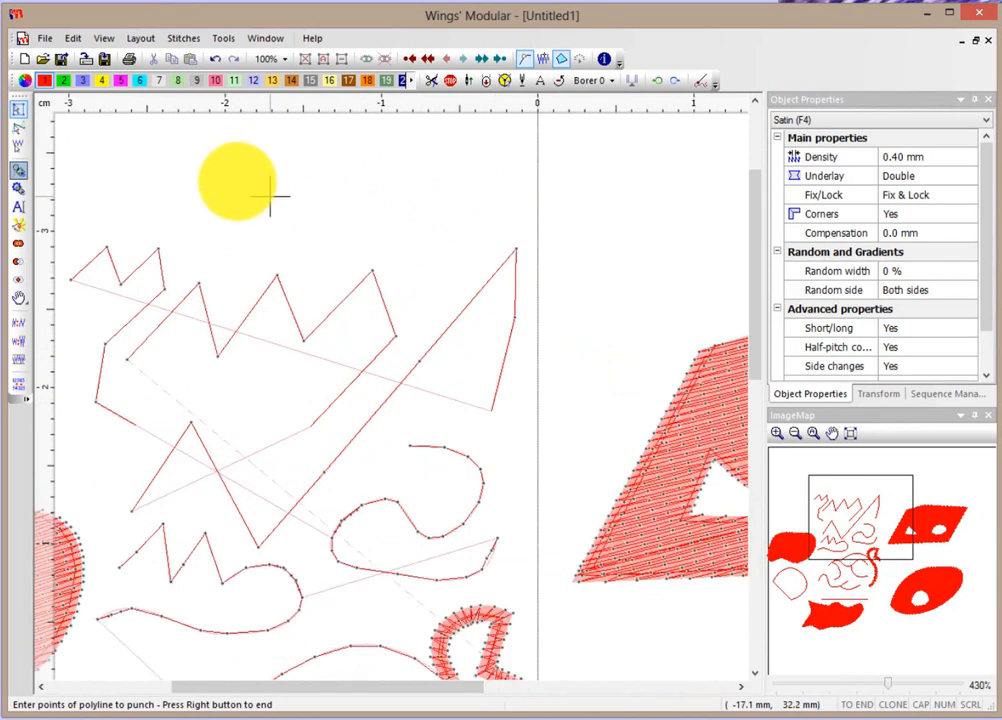
{"action": "left_click", "coordinate": [188, 146]}
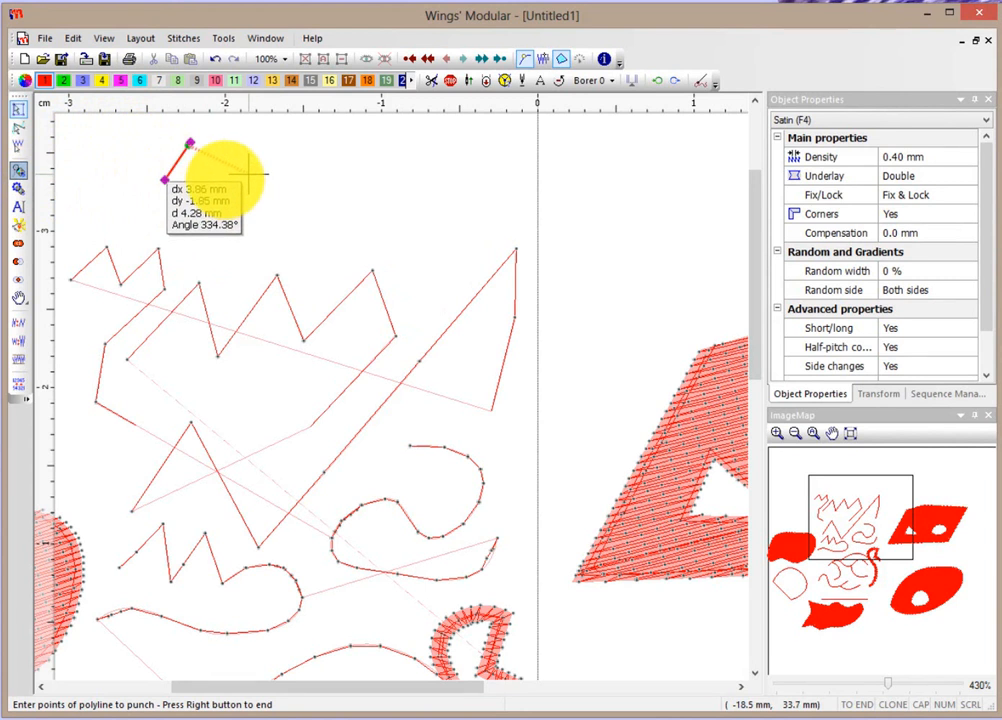
{"action": "left_click", "coordinate": [249, 174]}
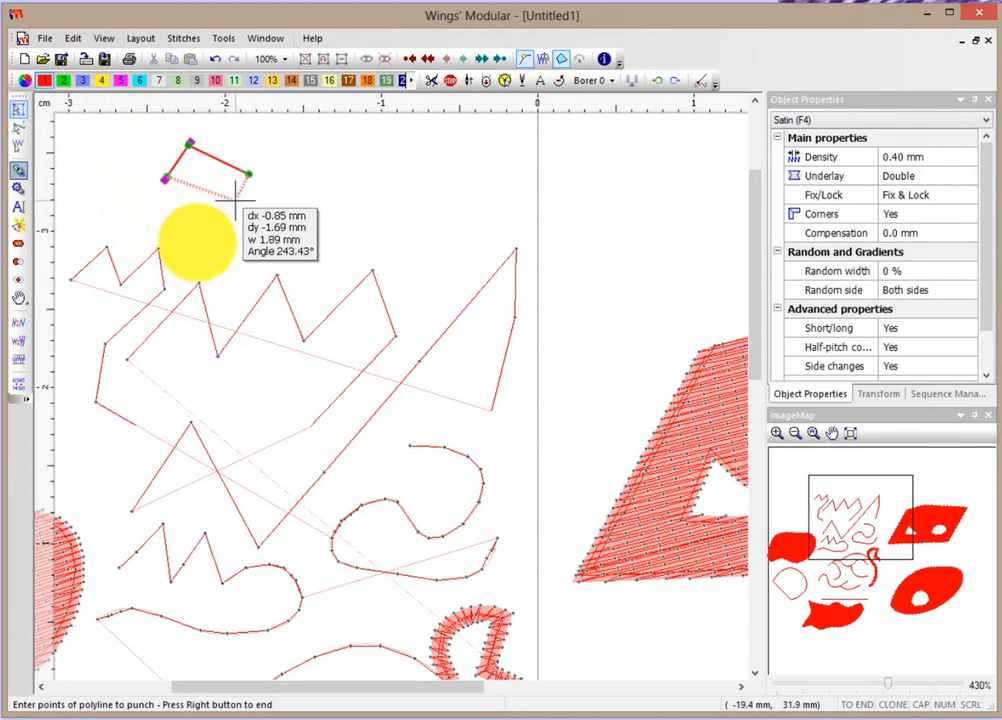
{"action": "left_click", "coordinate": [232, 208]}
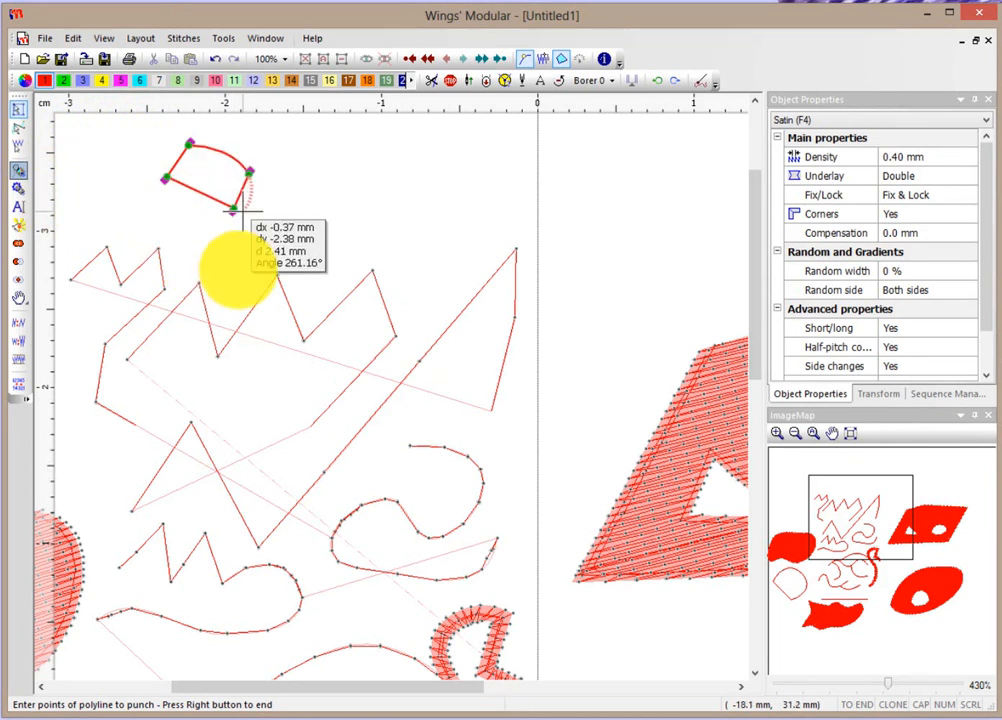
{"action": "left_click", "coordinate": [300, 161]}
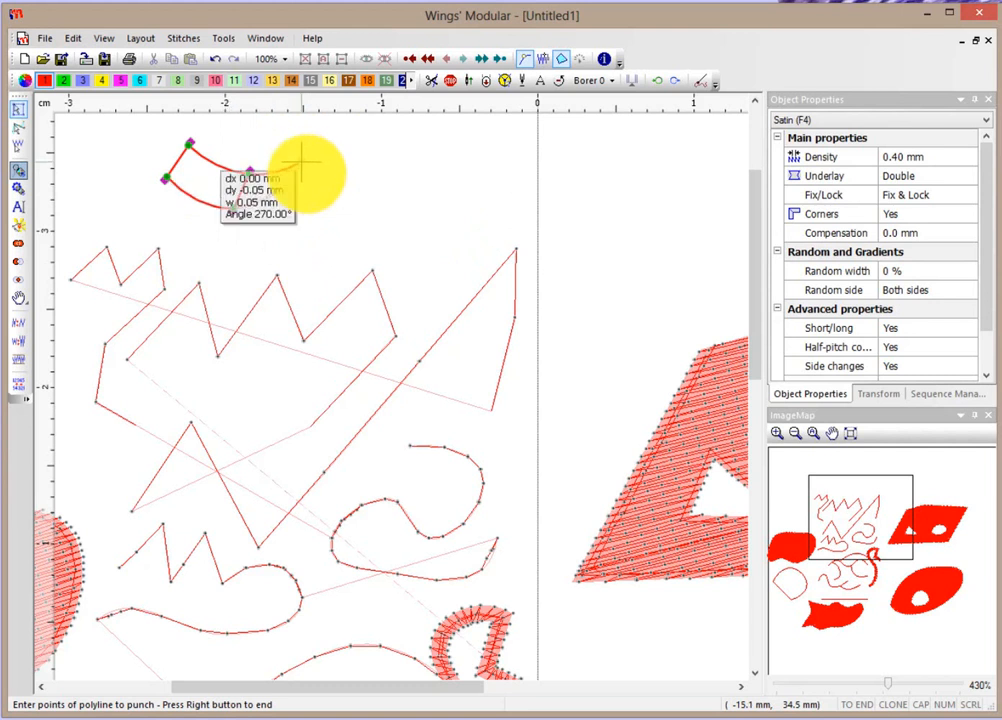
{"action": "left_click", "coordinate": [325, 204]}
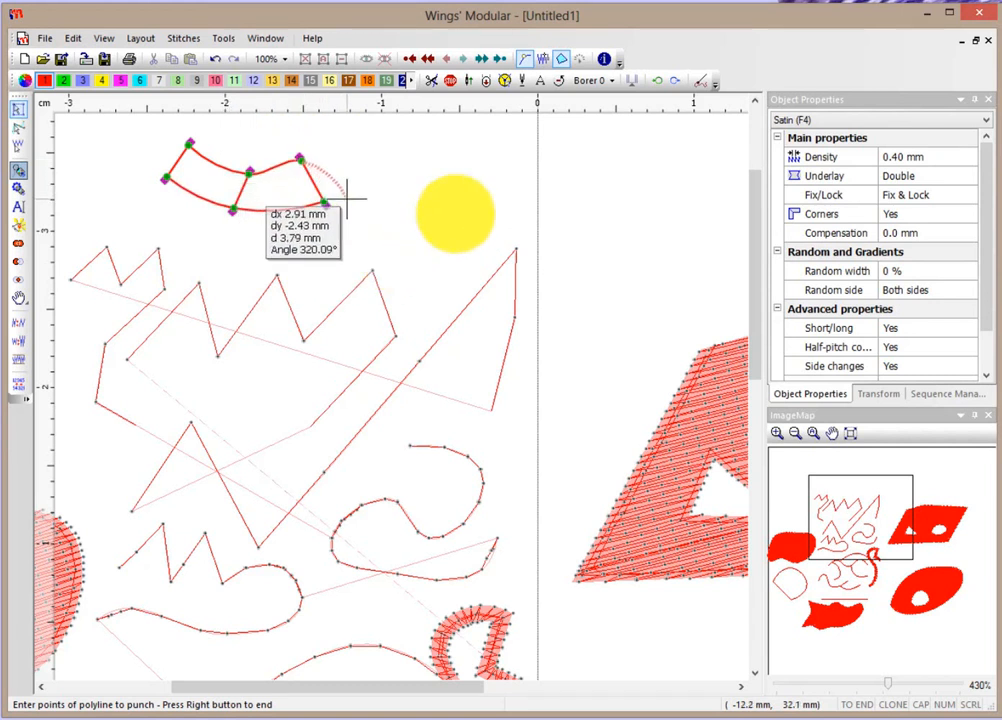
{"action": "left_click", "coordinate": [345, 144]}
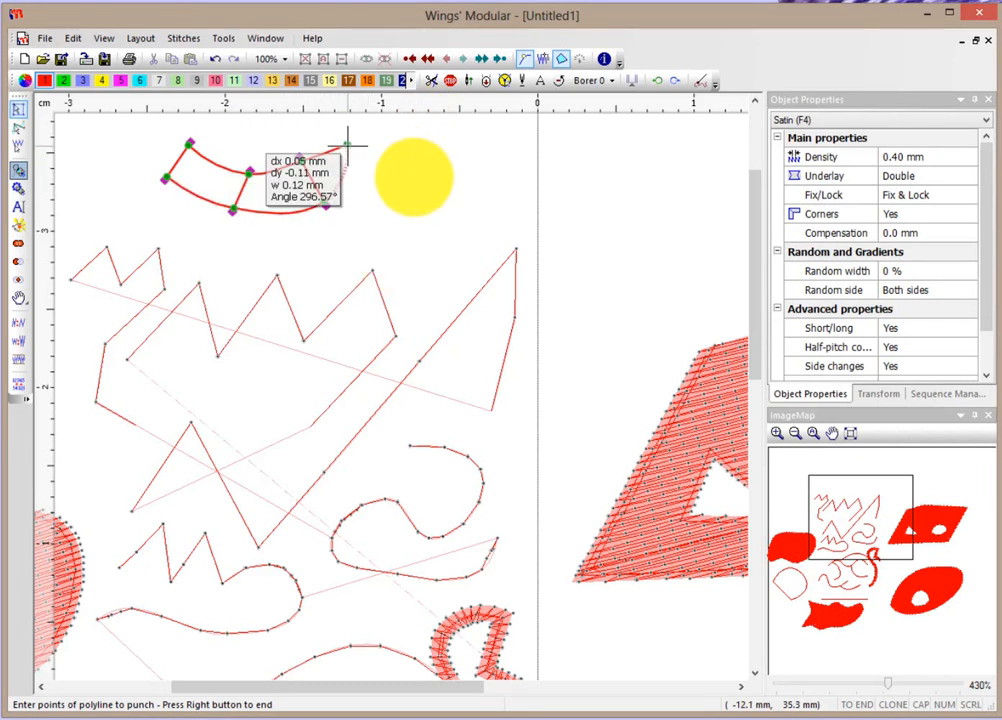
{"action": "left_click", "coordinate": [369, 177]}
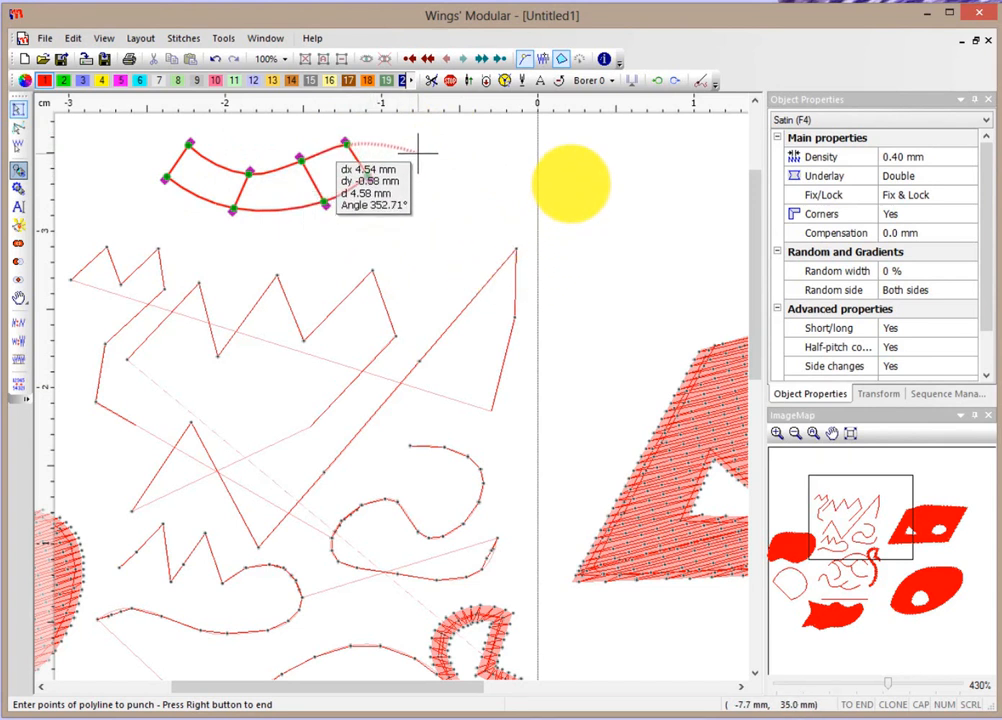
- Finish the band's outline, generate its satin stitches with entry at the right end and exit at the left, and deselect it
{"action": "right_click", "coordinate": [419, 152]}
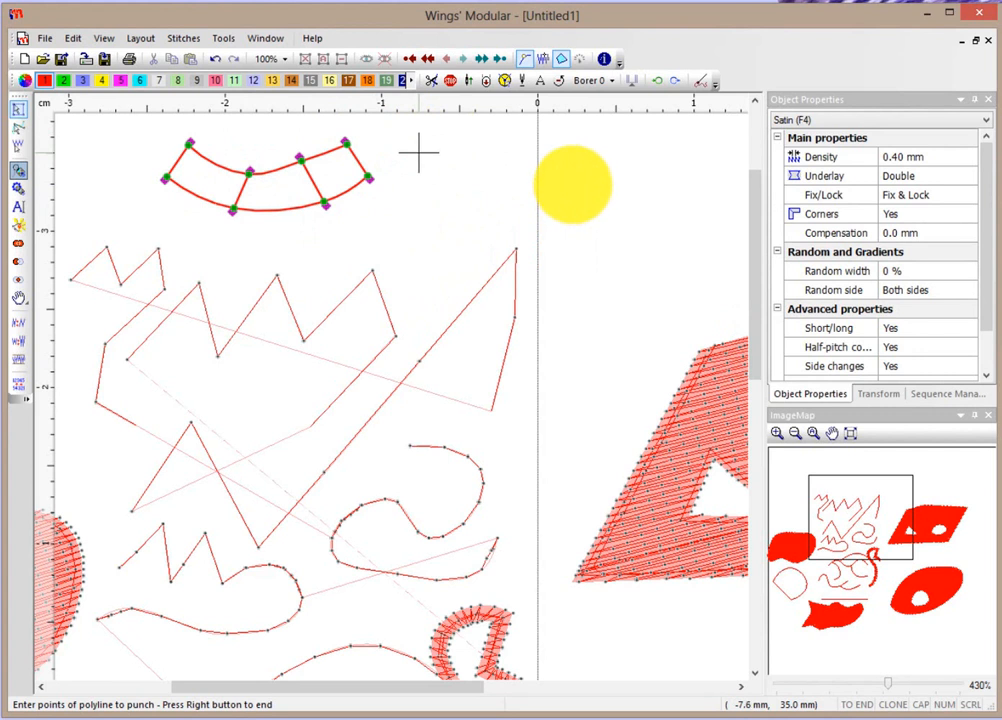
{"action": "right_click", "coordinate": [419, 152]}
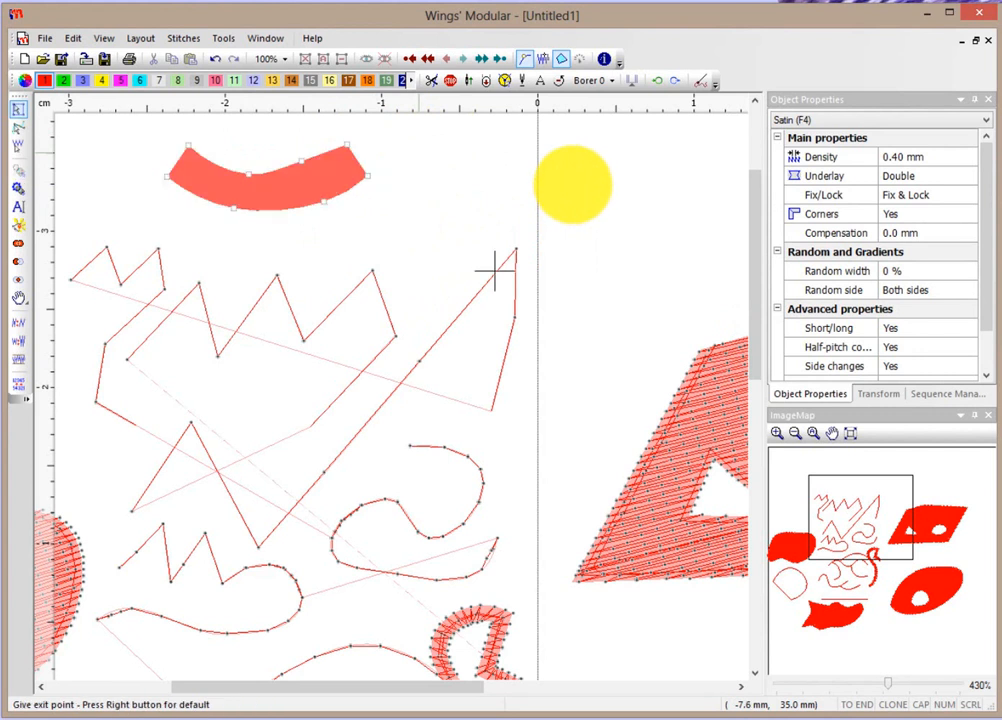
{"action": "left_click", "coordinate": [385, 173]}
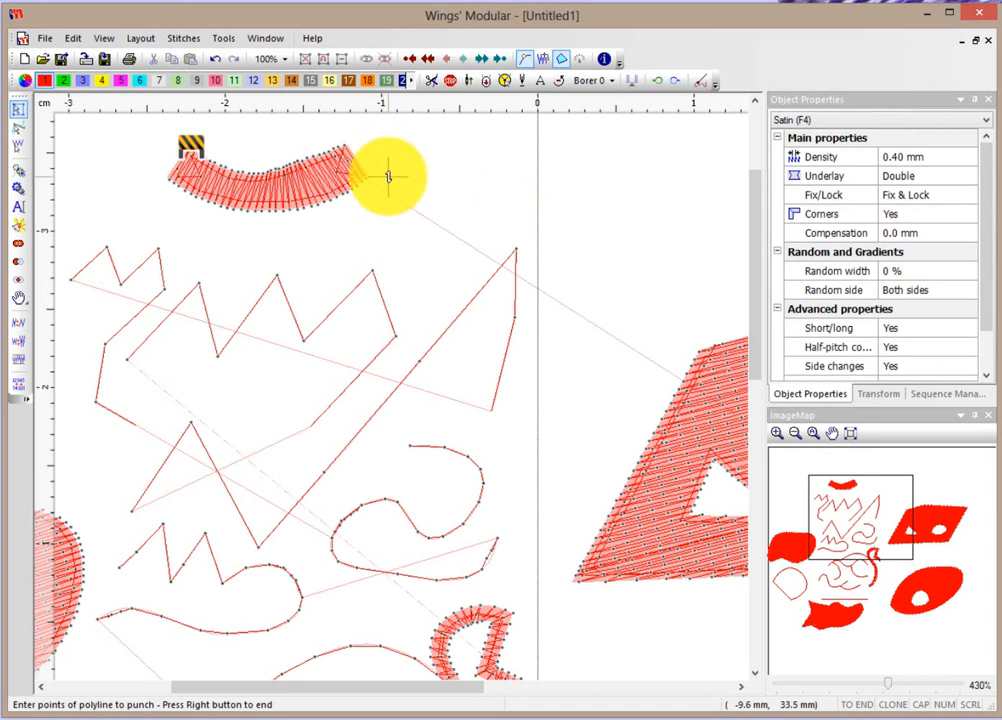
{"action": "right_click", "coordinate": [388, 176]}
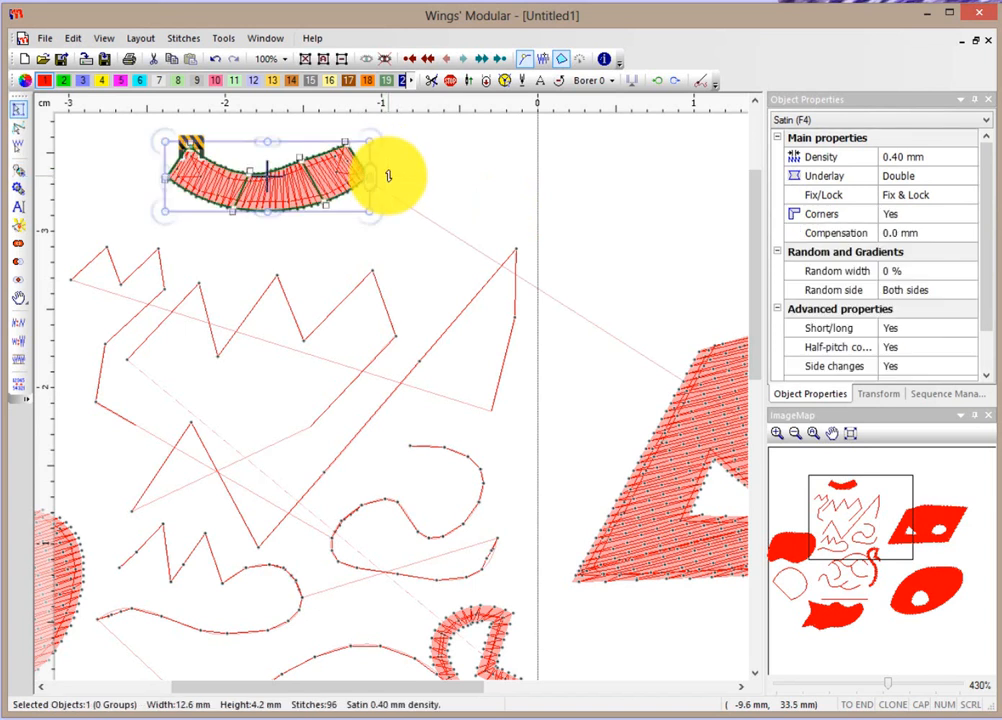
{"action": "left_click", "coordinate": [476, 180]}
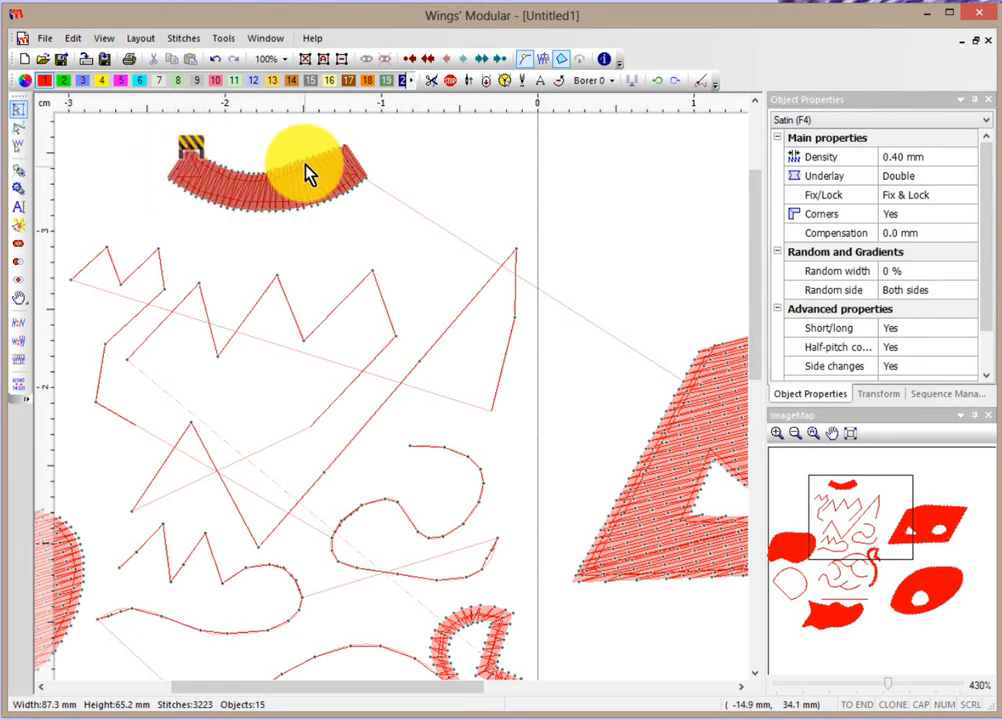
- Start another Satin object below the curved band's left end with a vertical point pair about 2 mm apart
{"action": "scroll", "coordinate": [261, 192], "scroll_direction": "up", "scroll_amount": 2}
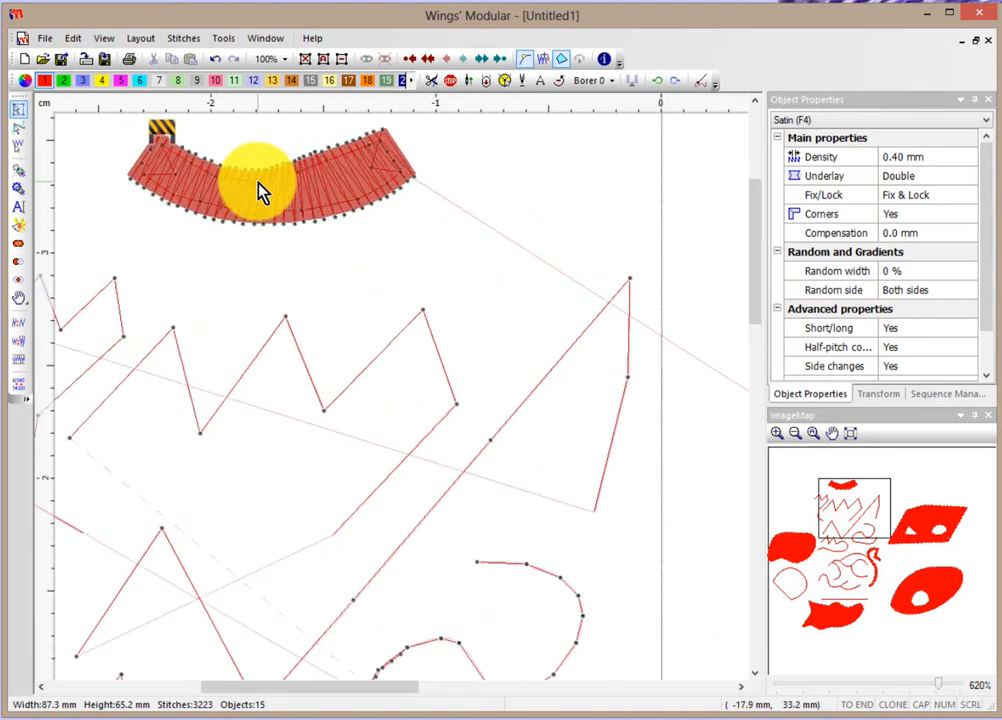
{"action": "left_click_drag", "start_coordinate": [754, 233], "coordinate": [752, 228]}
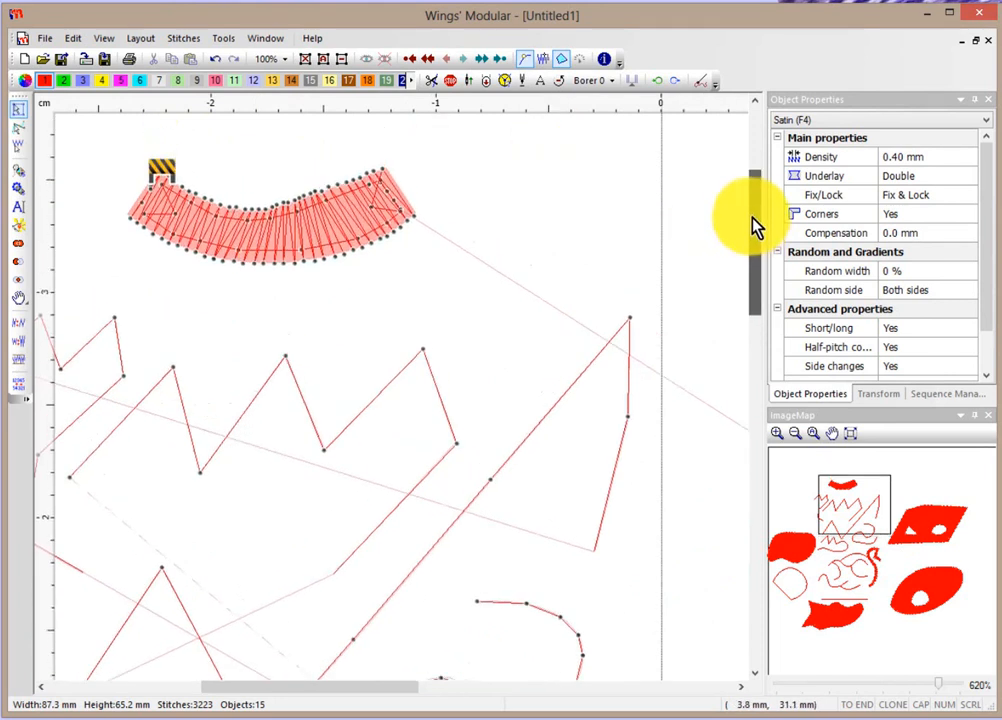
{"action": "scroll", "coordinate": [179, 158], "scroll_direction": "up", "scroll_amount": 1}
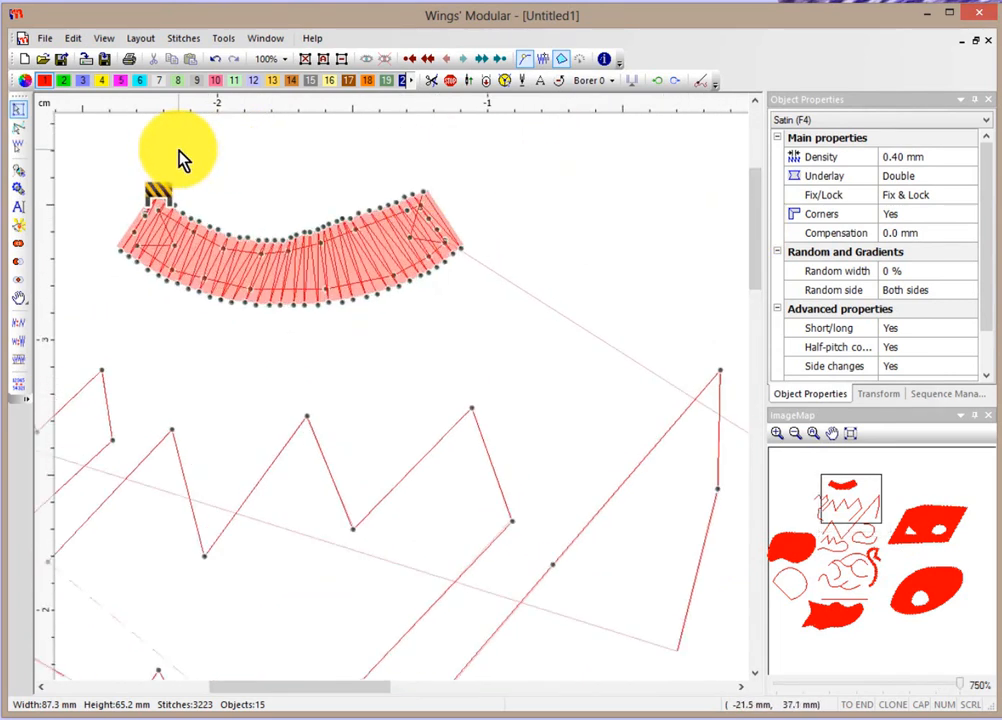
{"action": "scroll", "coordinate": [179, 158], "scroll_direction": "up", "scroll_amount": 1}
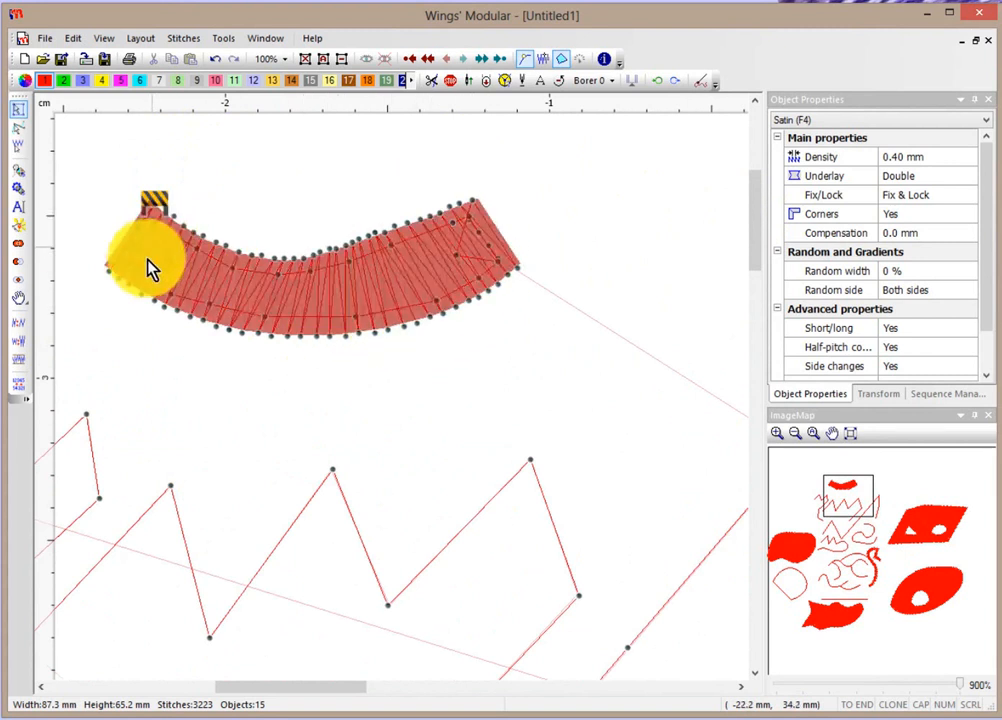
{"action": "left_click", "coordinate": [18, 176]}
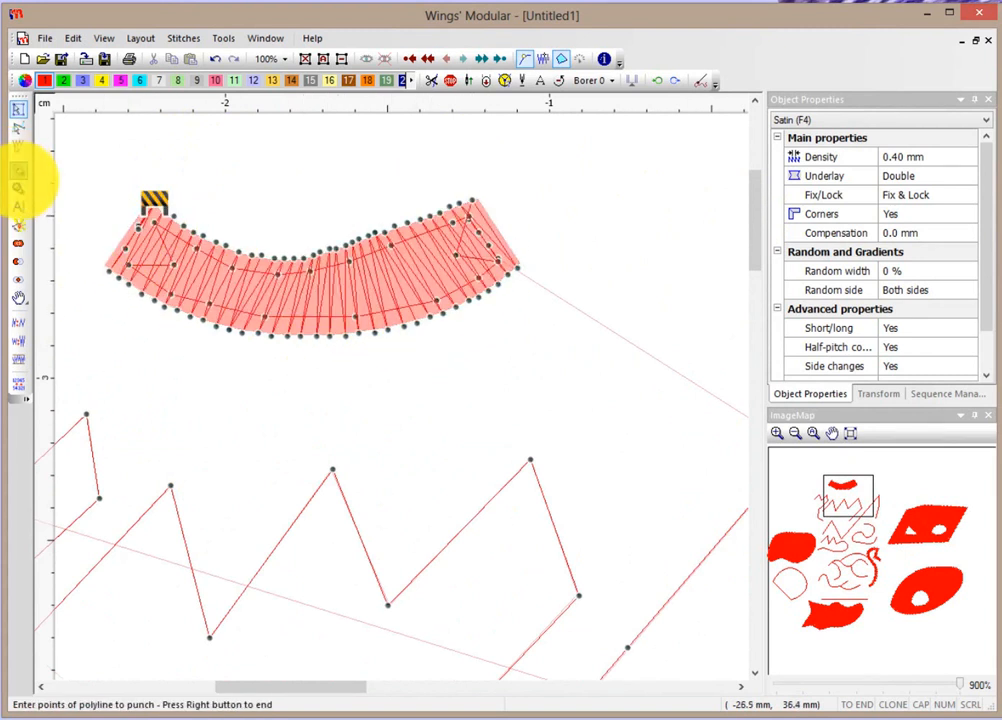
{"action": "left_click", "coordinate": [138, 373]}
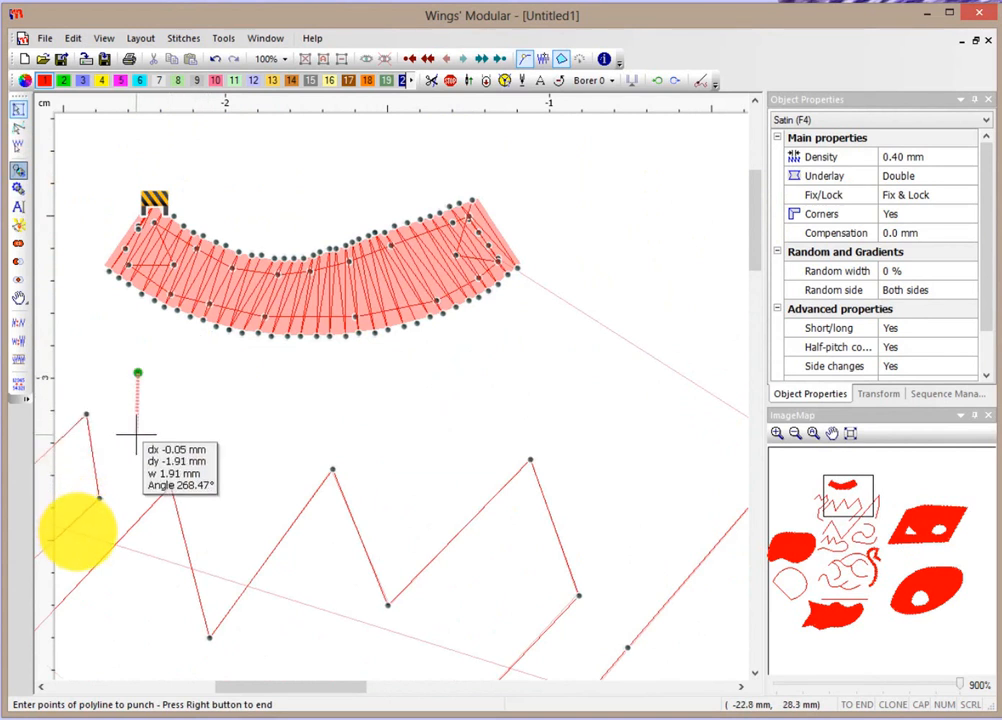
{"action": "left_click", "coordinate": [136, 440]}
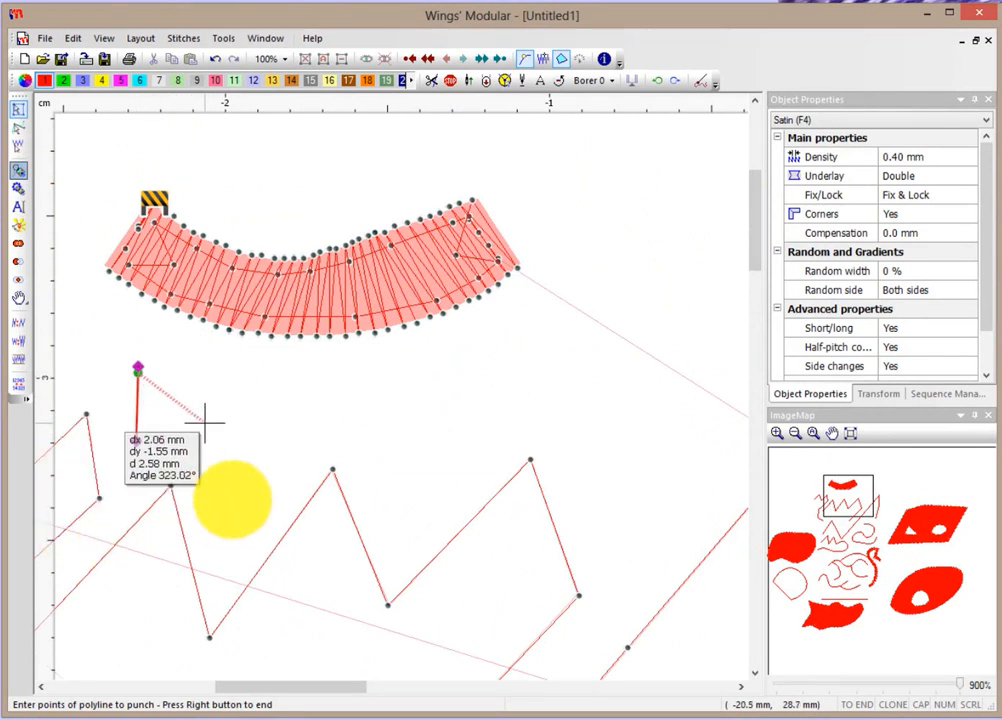
- Complete the curved satin column beneath the existing one, bending it downward, about 8.3 mm wide and 6.8 mm high, with the default exit point
{"action": "left_click", "coordinate": [355, 379]}
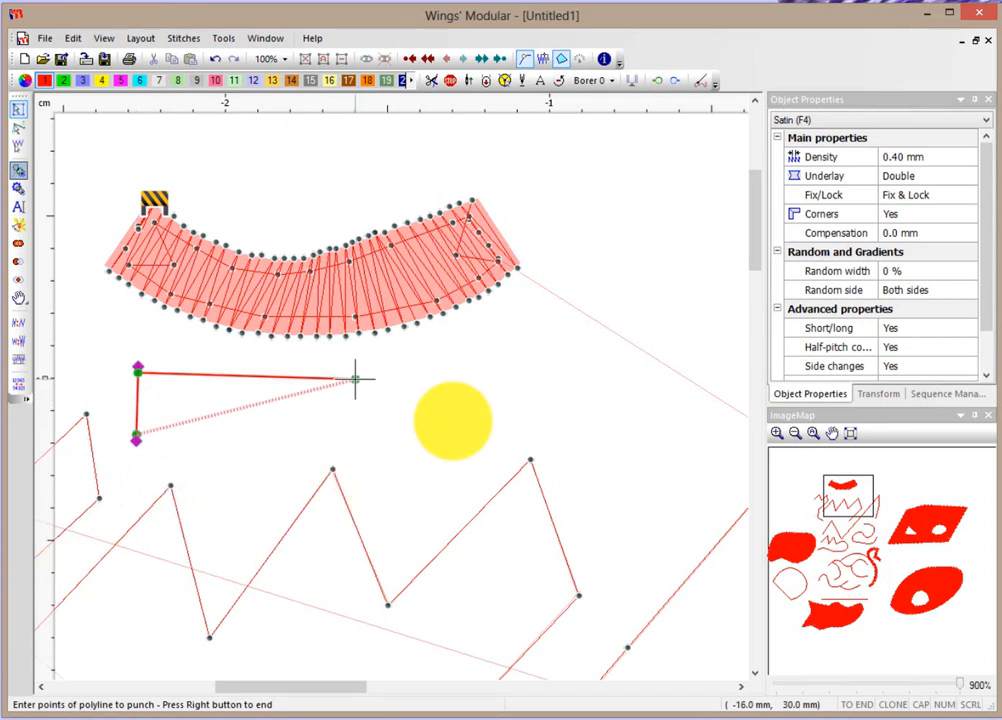
{"action": "left_click", "coordinate": [267, 434]}
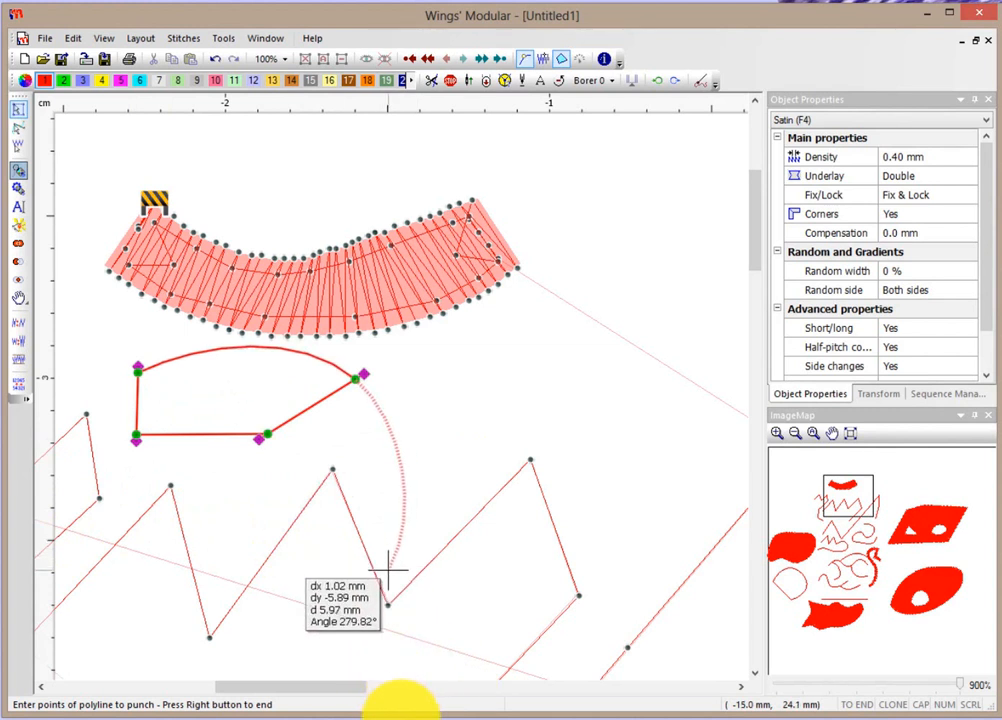
{"action": "left_click", "coordinate": [388, 570]}
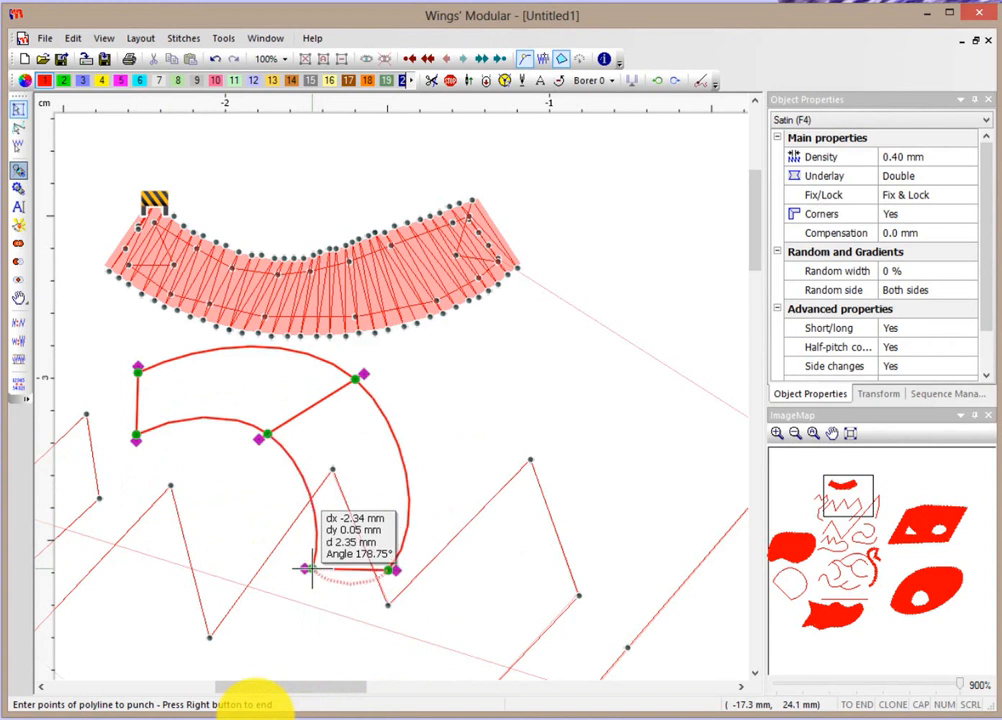
{"action": "left_click", "coordinate": [312, 569]}
{"action": "right_click", "coordinate": [470, 594]}
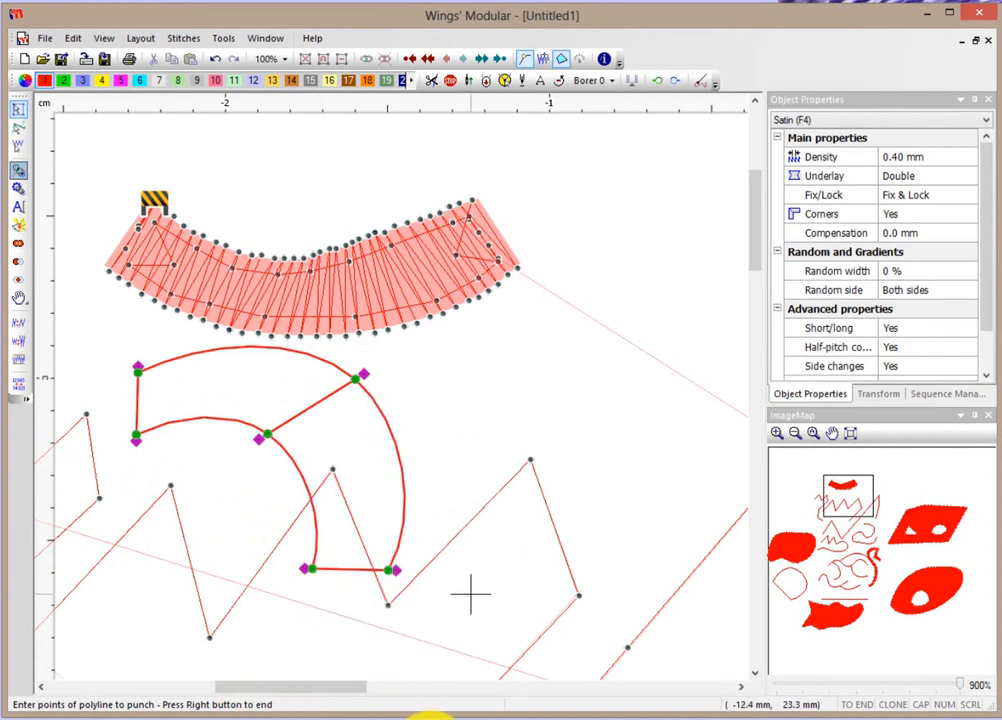
{"action": "right_click", "coordinate": [470, 594]}
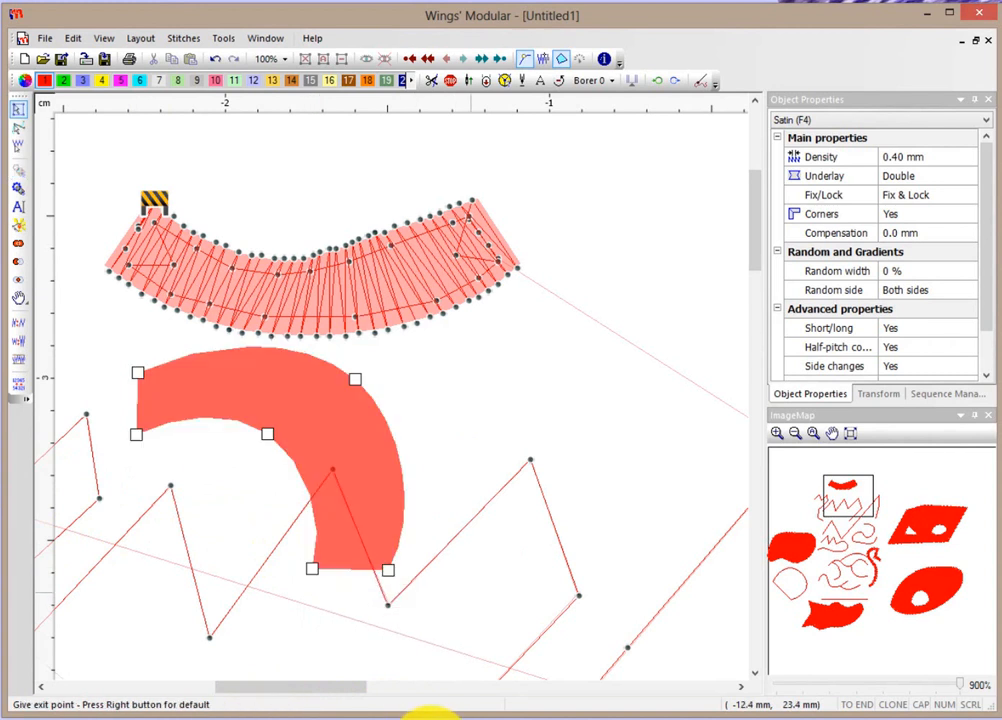
{"action": "right_click", "coordinate": [470, 589]}
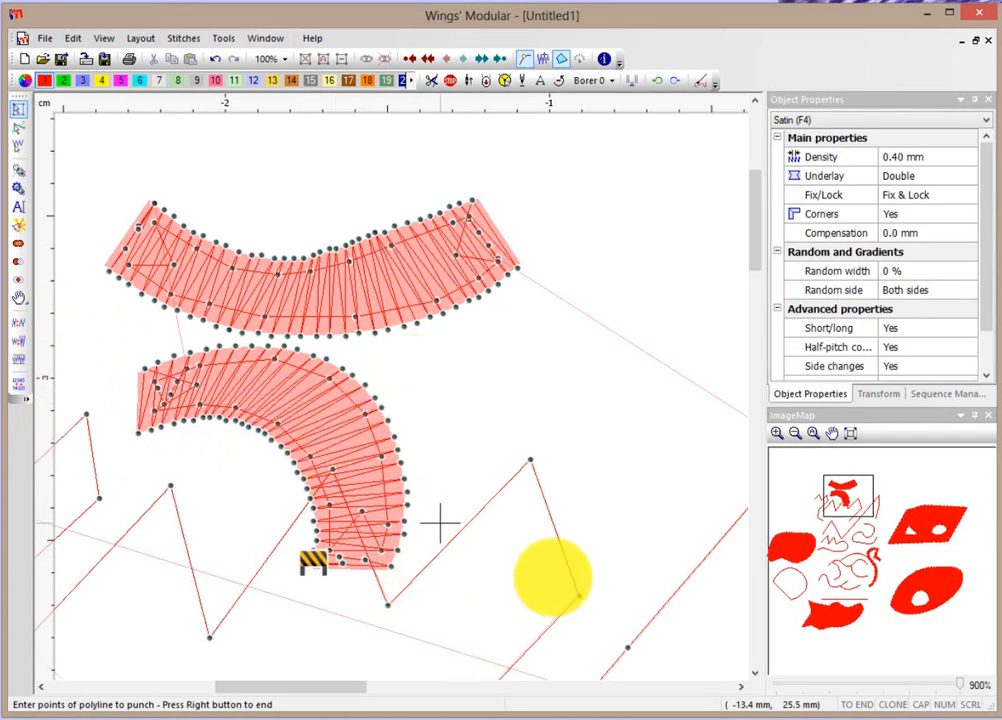
{"action": "right_click", "coordinate": [457, 498]}
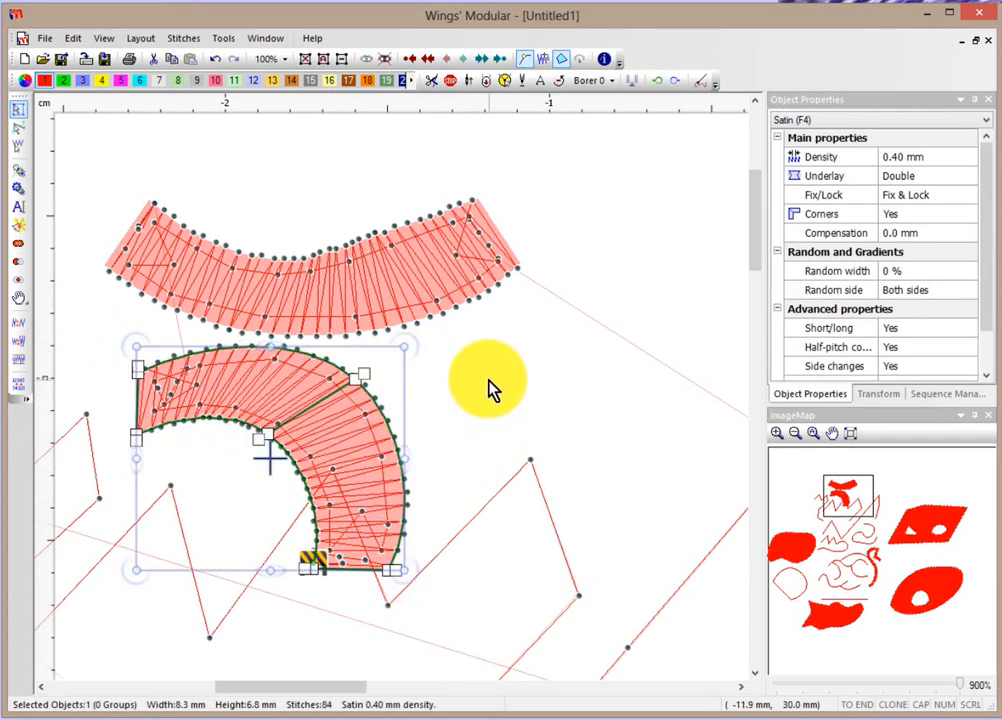
{"action": "key", "text": "z"}
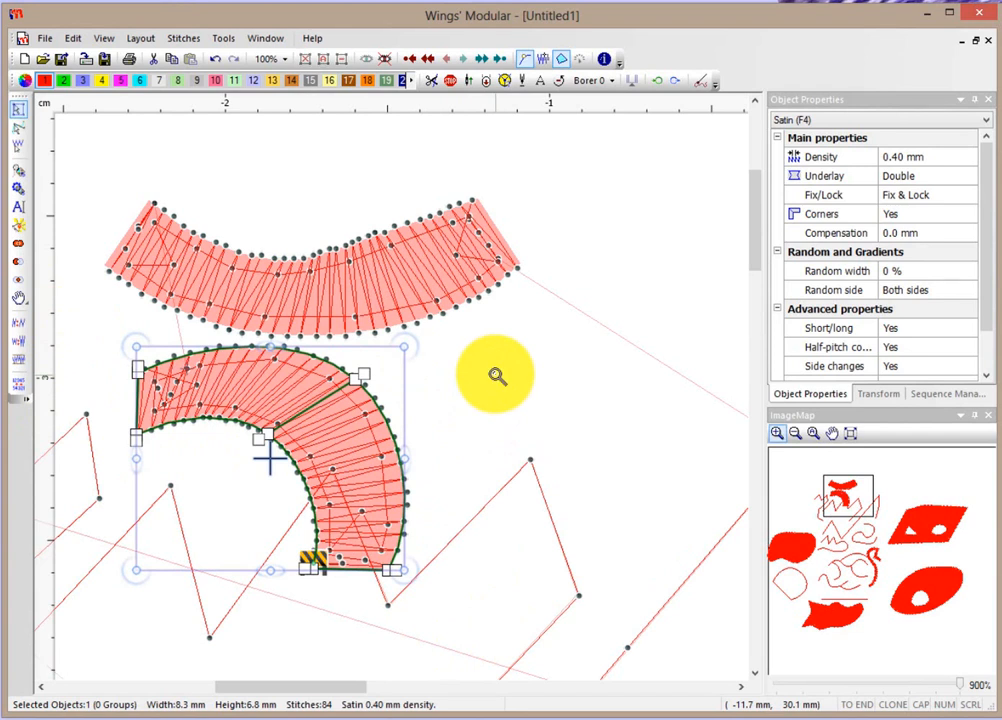
{"action": "key", "text": "Escape"}
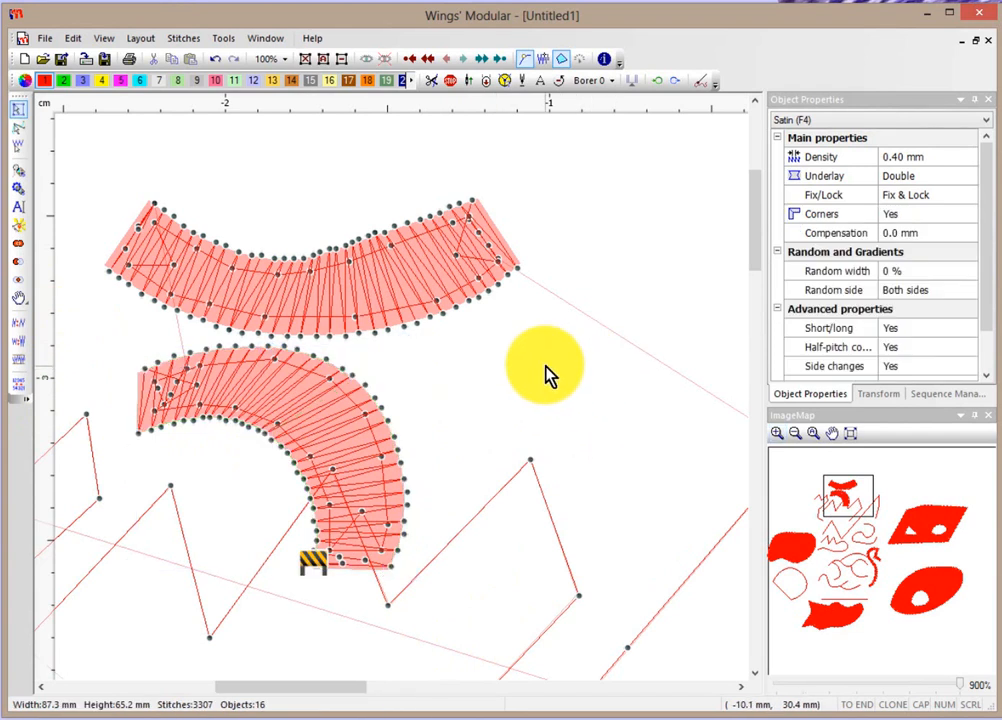
{"action": "left_click", "coordinate": [544, 375]}
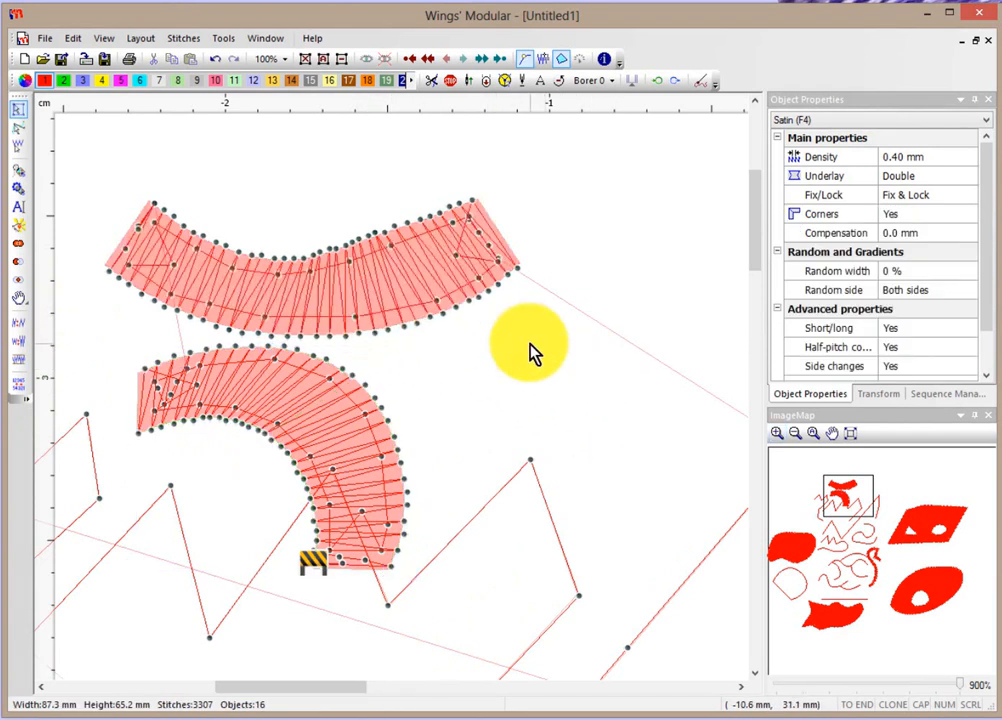
- Start a new closed satin outline above the two columns with a wavy upper edge of four curve points ending in a corner point
{"action": "scroll", "coordinate": [530, 352], "scroll_direction": "up", "scroll_amount": 1}
{"action": "scroll", "coordinate": [530, 352], "scroll_direction": "down", "scroll_amount": 4}
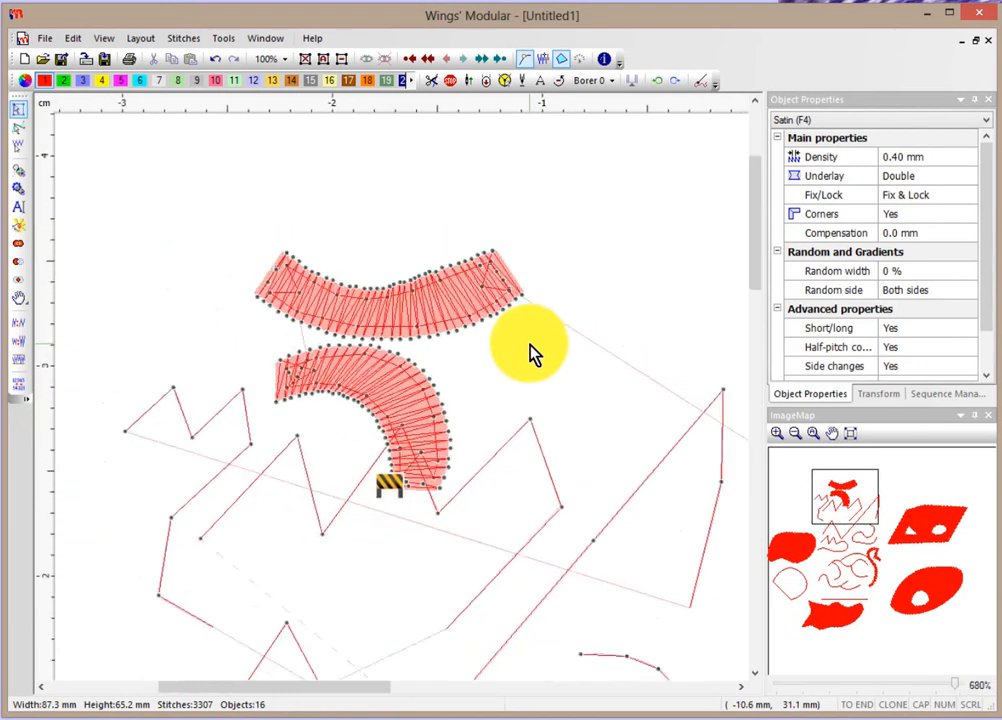
{"action": "left_click", "coordinate": [17, 189]}
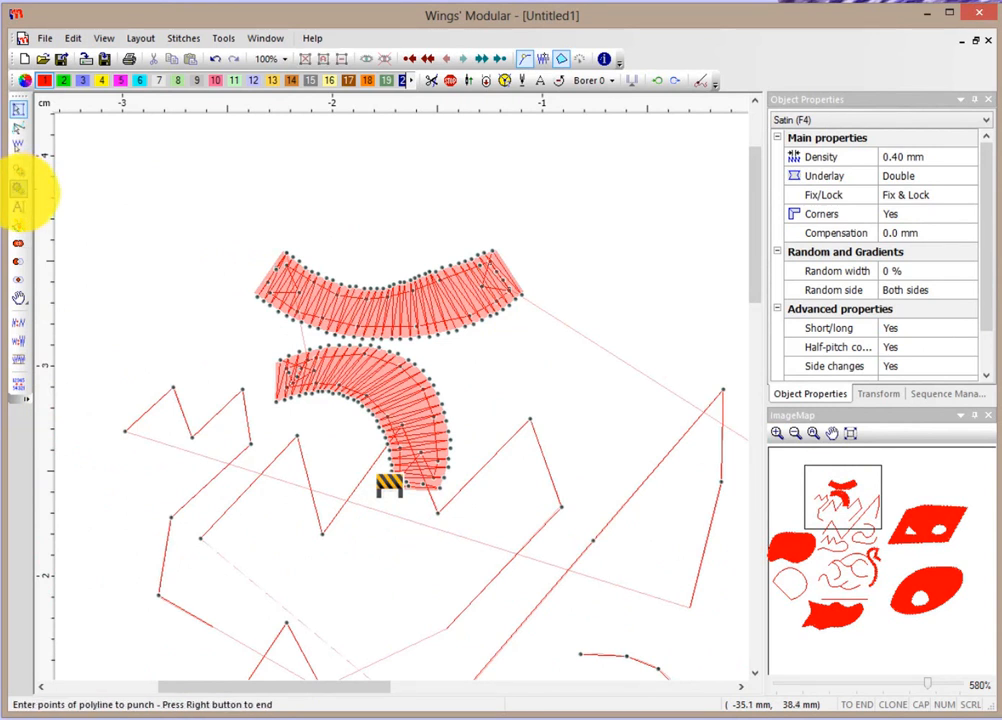
{"action": "left_click", "coordinate": [157, 197]}
{"action": "left_click", "coordinate": [228, 175]}
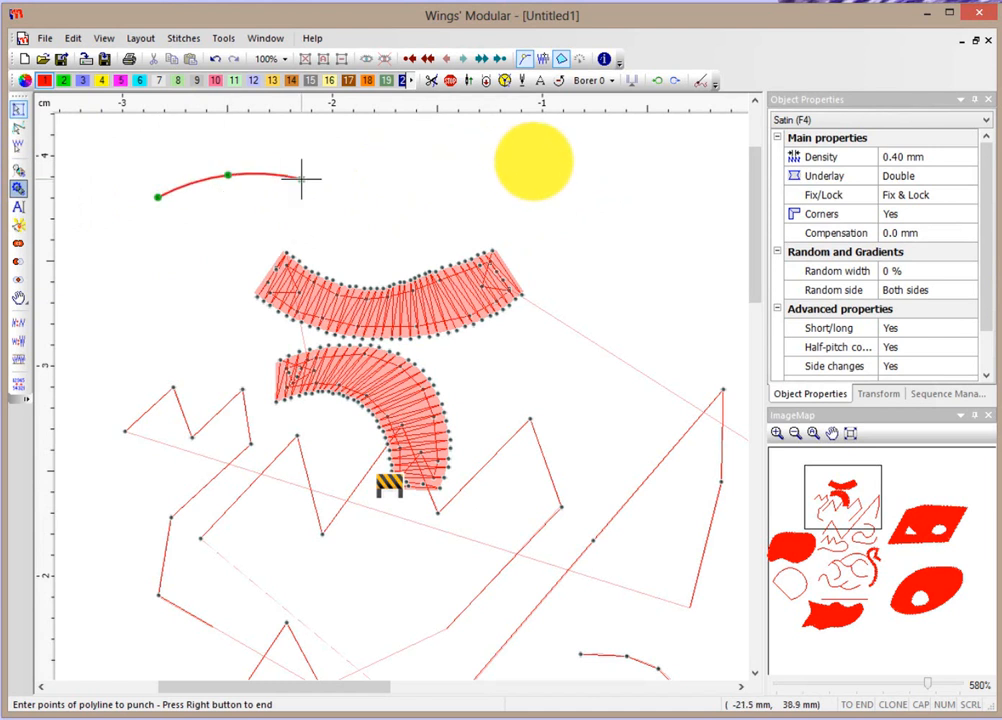
{"action": "left_click", "coordinate": [301, 179]}
{"action": "left_click", "coordinate": [390, 165]}
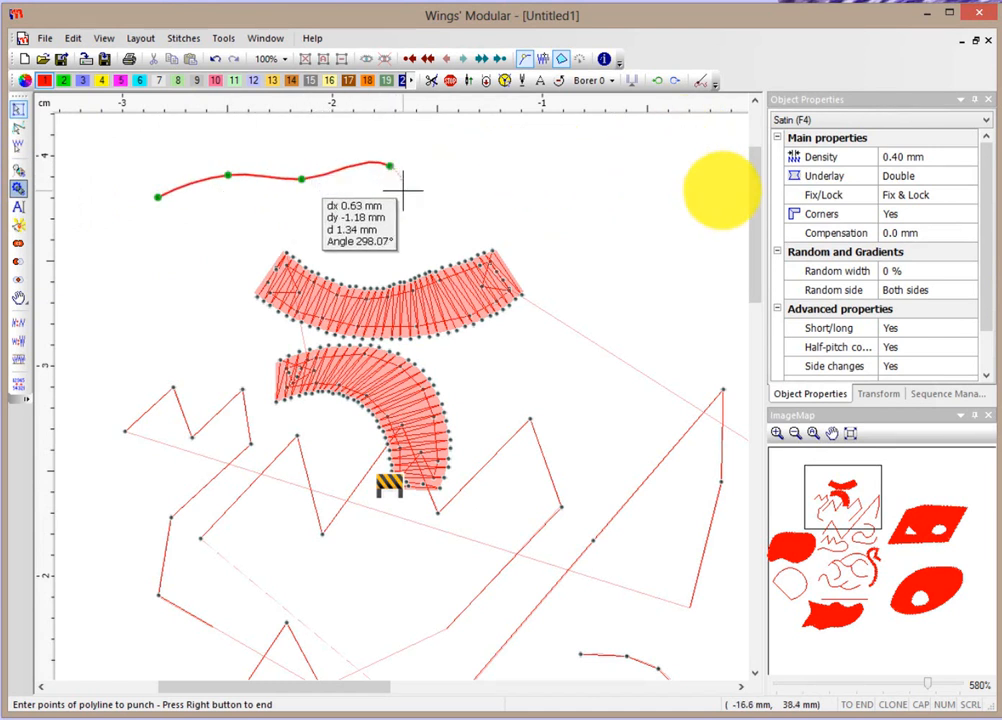
{"action": "left_click", "coordinate": [455, 143]}
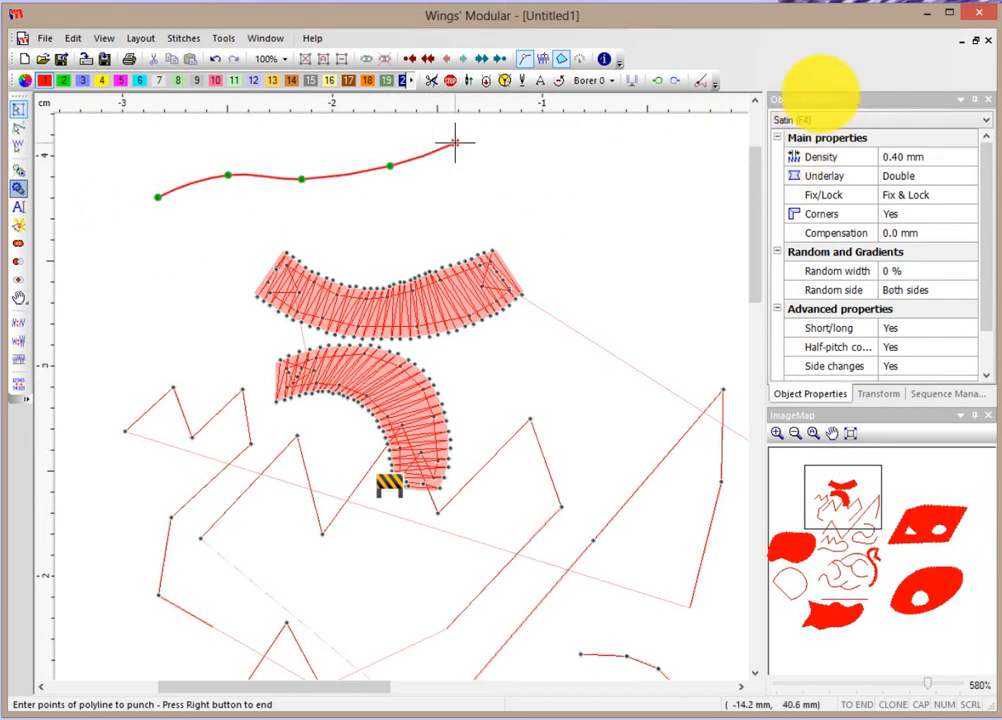
- Complete the outline with a near-parallel curved lower edge and straight corner-point ends, generating a wavy satin shape about 15.8 mm by 4.4 mm
{"action": "left_click", "coordinate": [471, 183]}
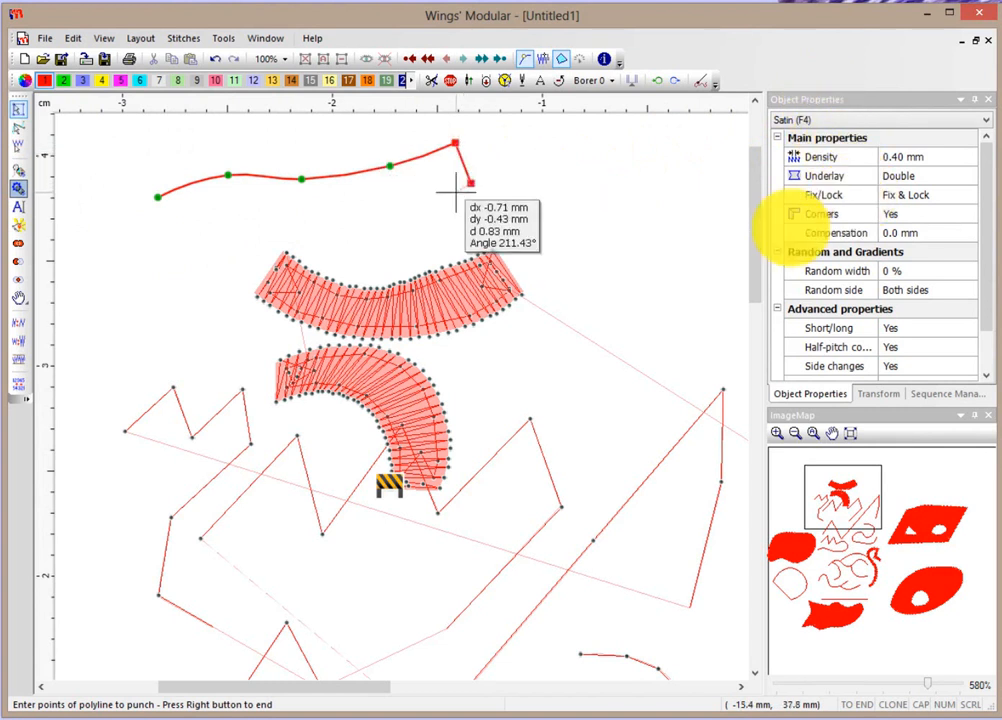
{"action": "left_click", "coordinate": [382, 213]}
{"action": "left_click", "coordinate": [273, 214]}
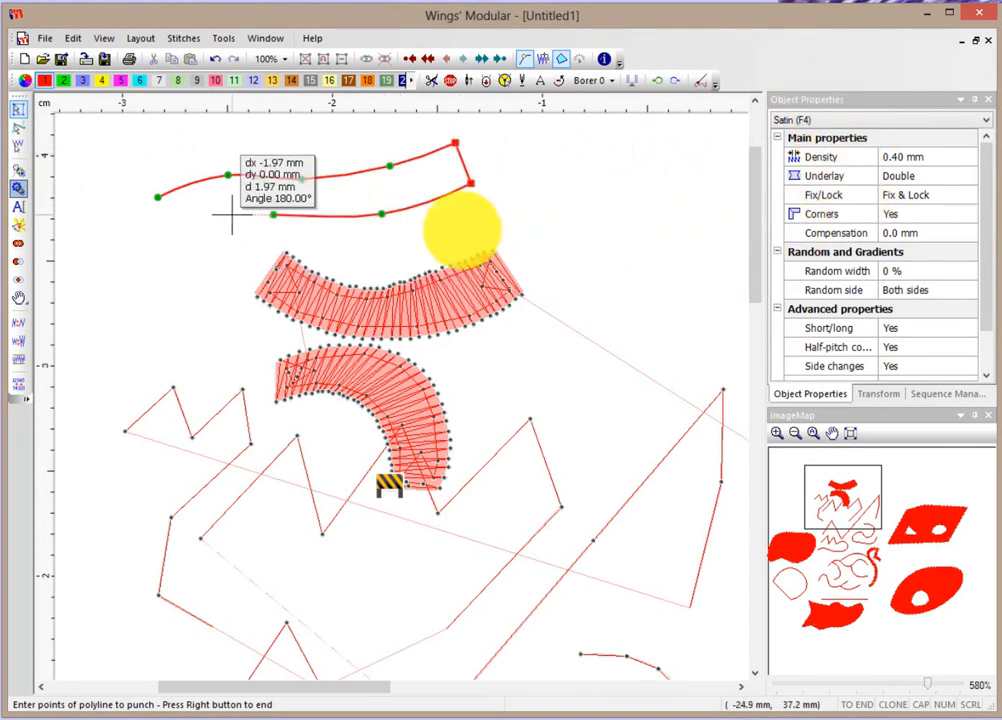
{"action": "left_click", "coordinate": [190, 219]}
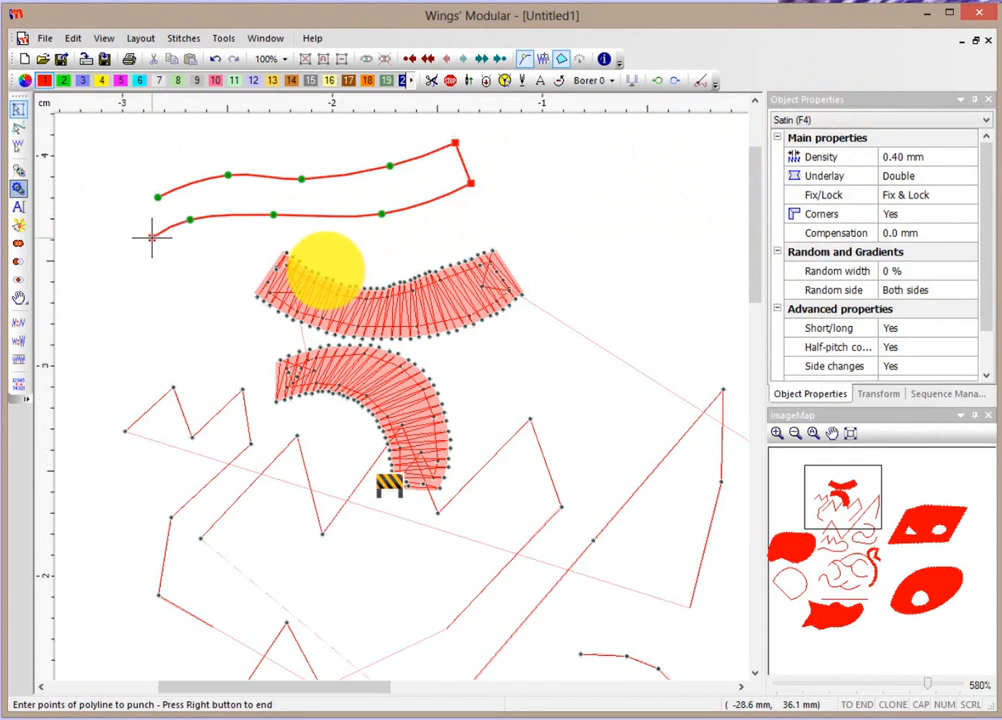
{"action": "left_click", "coordinate": [152, 237]}
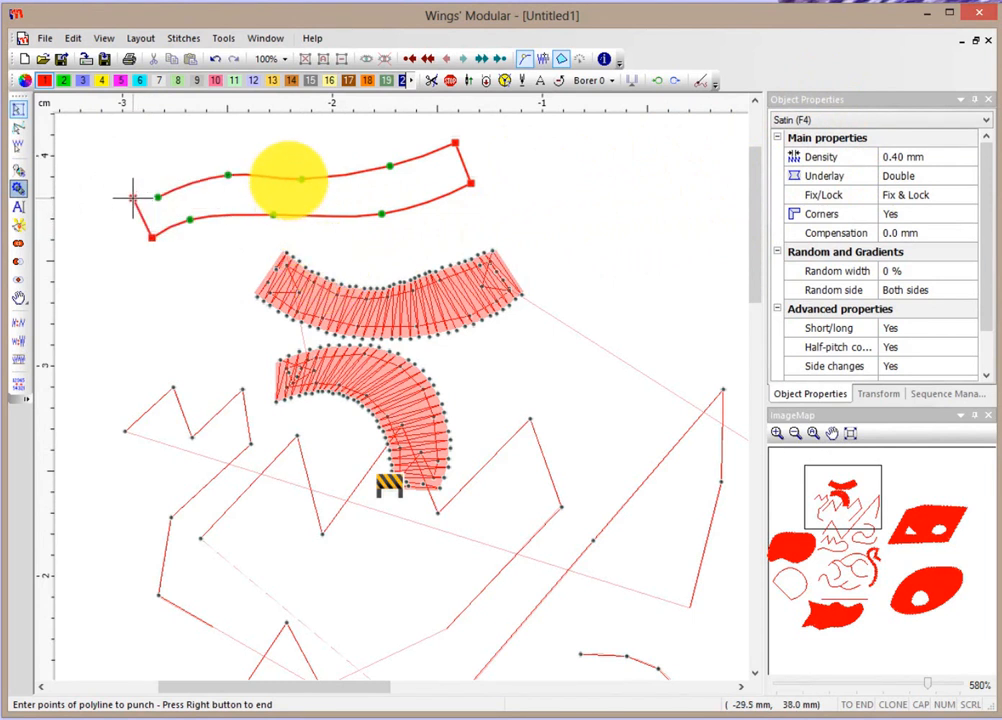
{"action": "left_click", "coordinate": [133, 197]}
{"action": "right_click", "coordinate": [145, 162]}
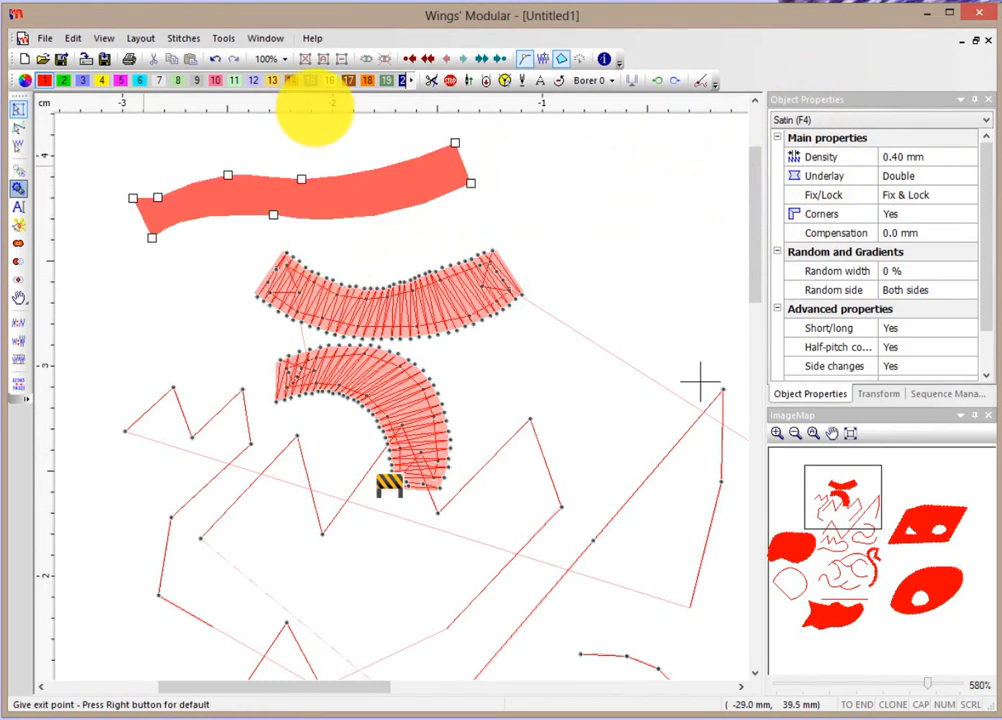
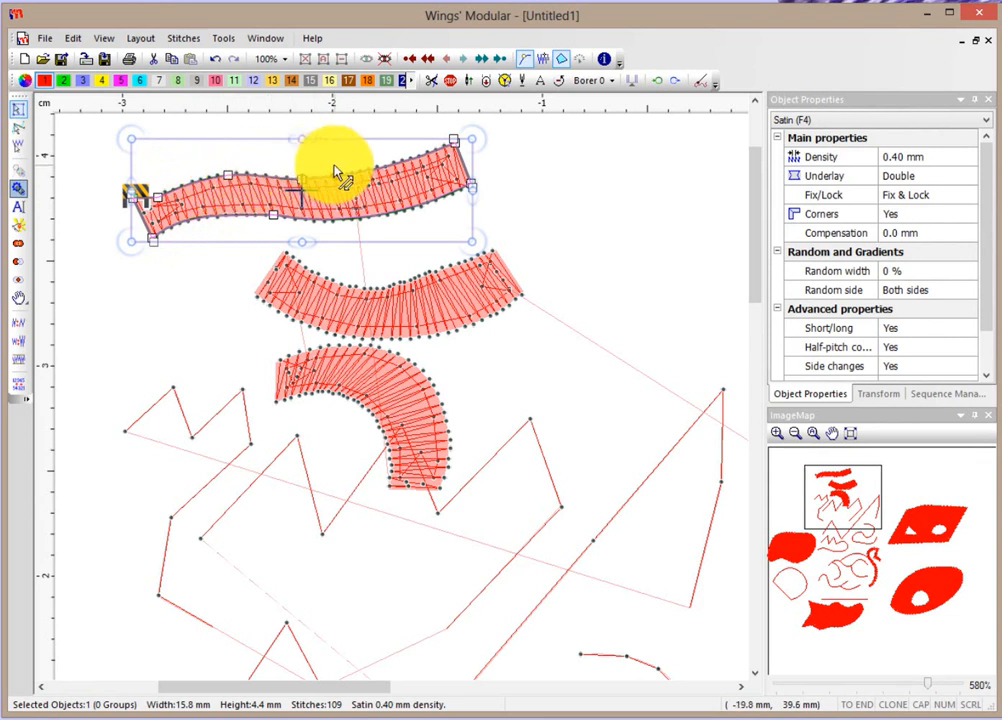
- Add three stitch direction lines across the wavy satin shape, near its right end, at its middle and near its left end
{"action": "left_click", "coordinate": [410, 213]}
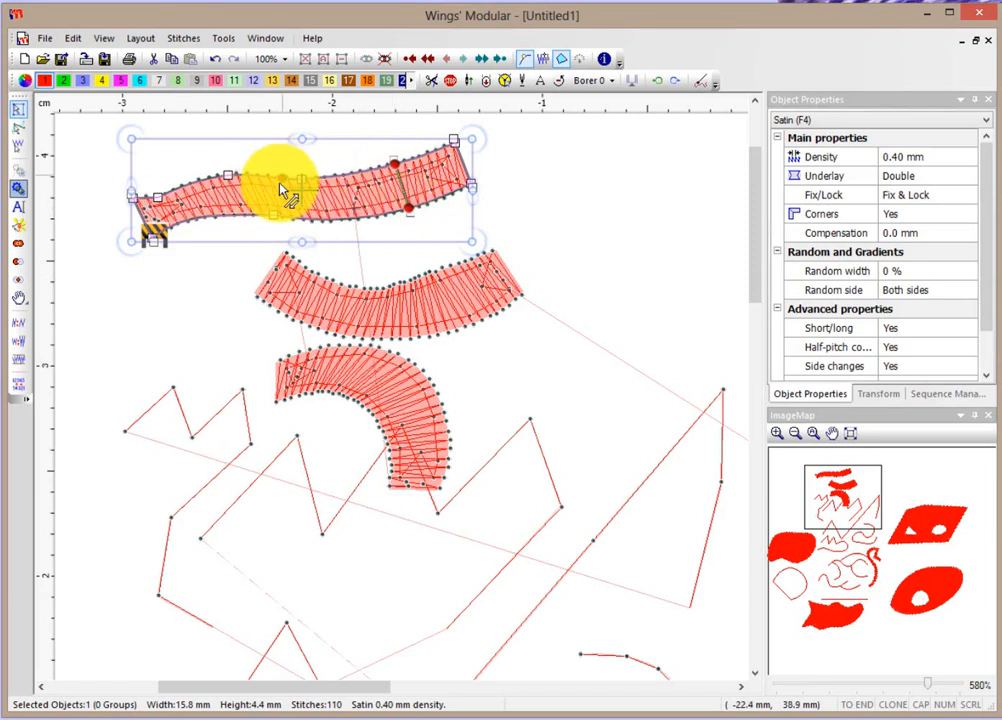
{"action": "left_click", "coordinate": [280, 215]}
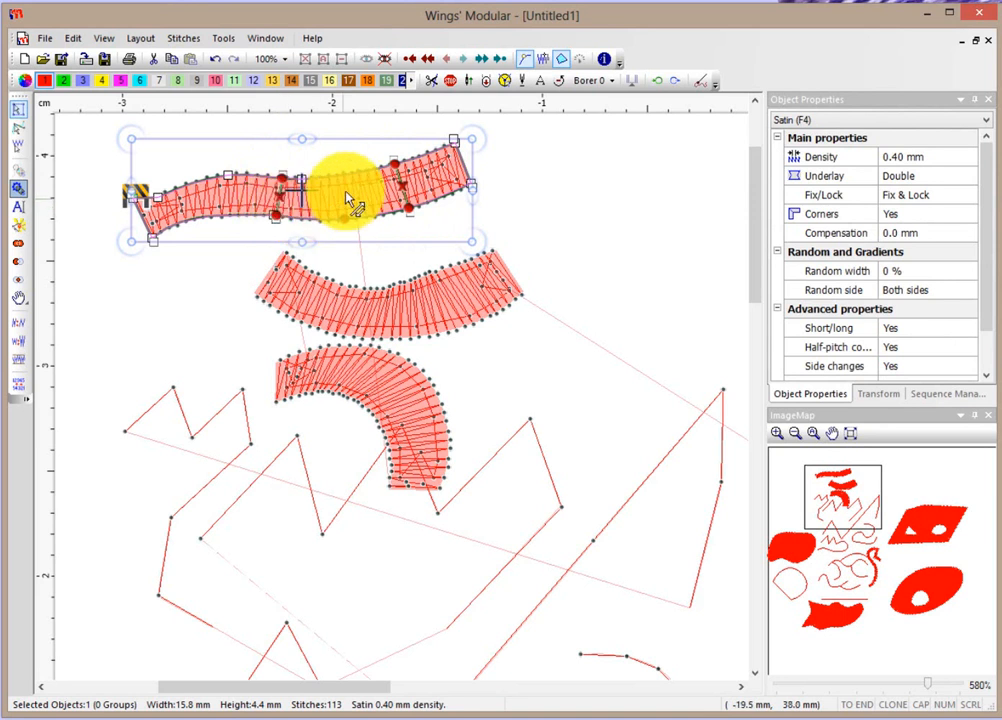
{"action": "left_click_drag", "start_coordinate": [200, 195], "coordinate": [178, 225]}
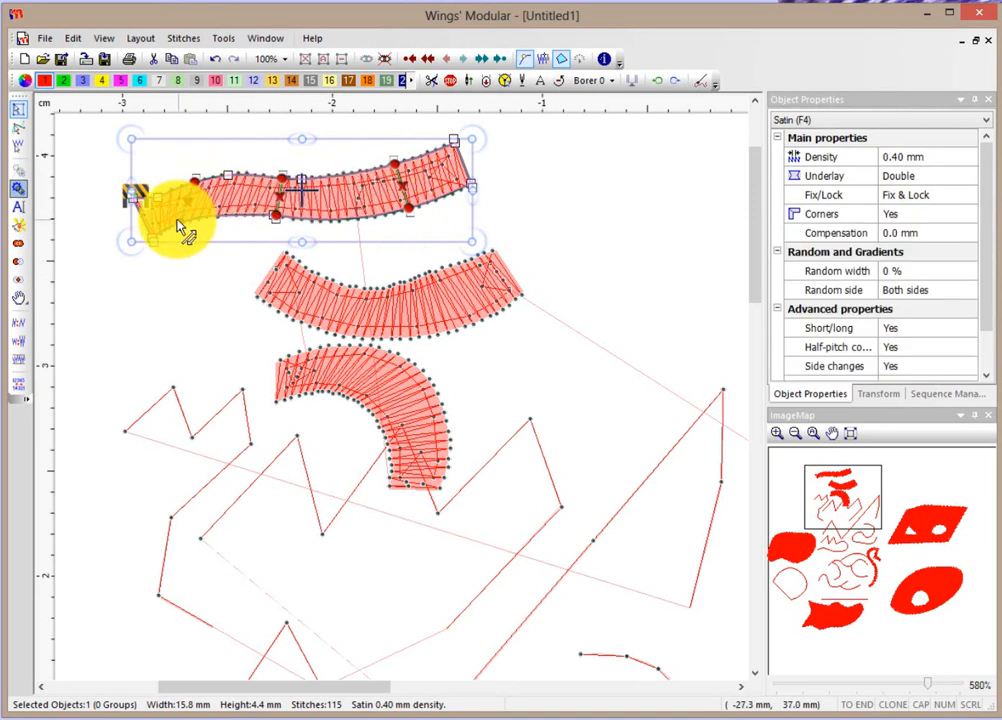
{"action": "scroll", "coordinate": [224, 176], "scroll_direction": "up", "scroll_amount": 2}
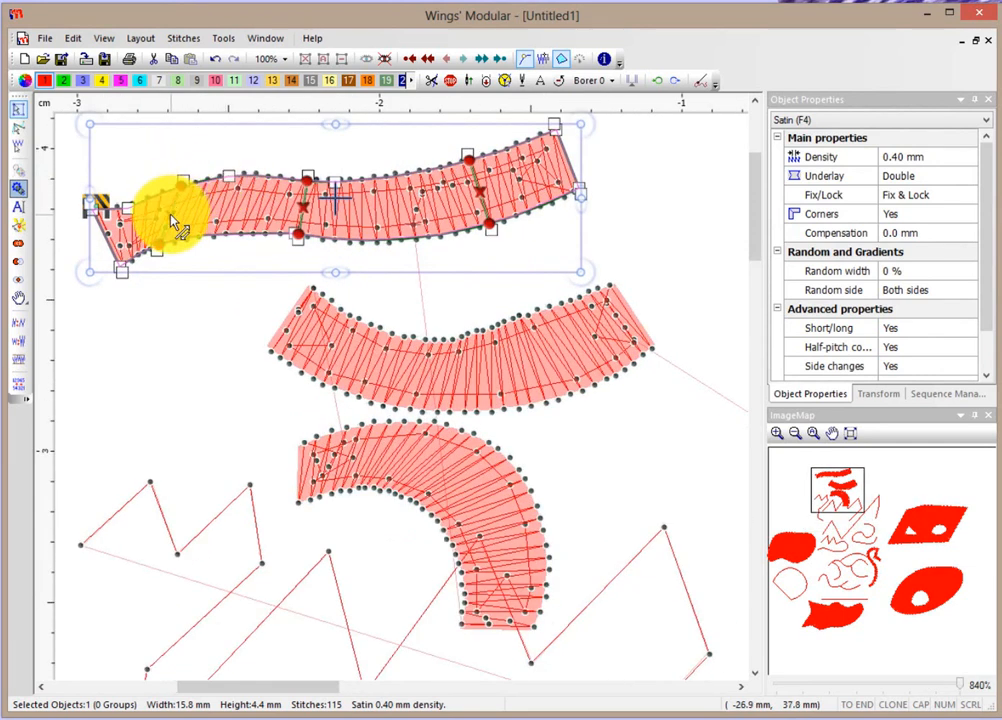
- Undo the three stitch direction lines on the wavy satin shape and deselect it
{"action": "key", "text": "ctrl+z"}
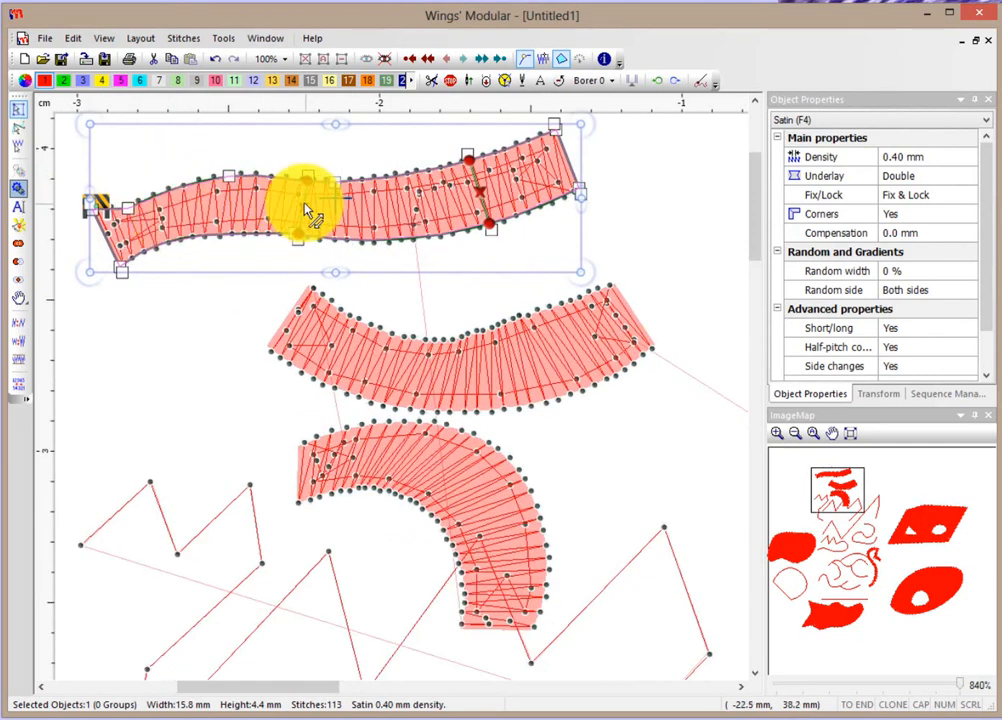
{"action": "key", "text": "ctrl+z"}
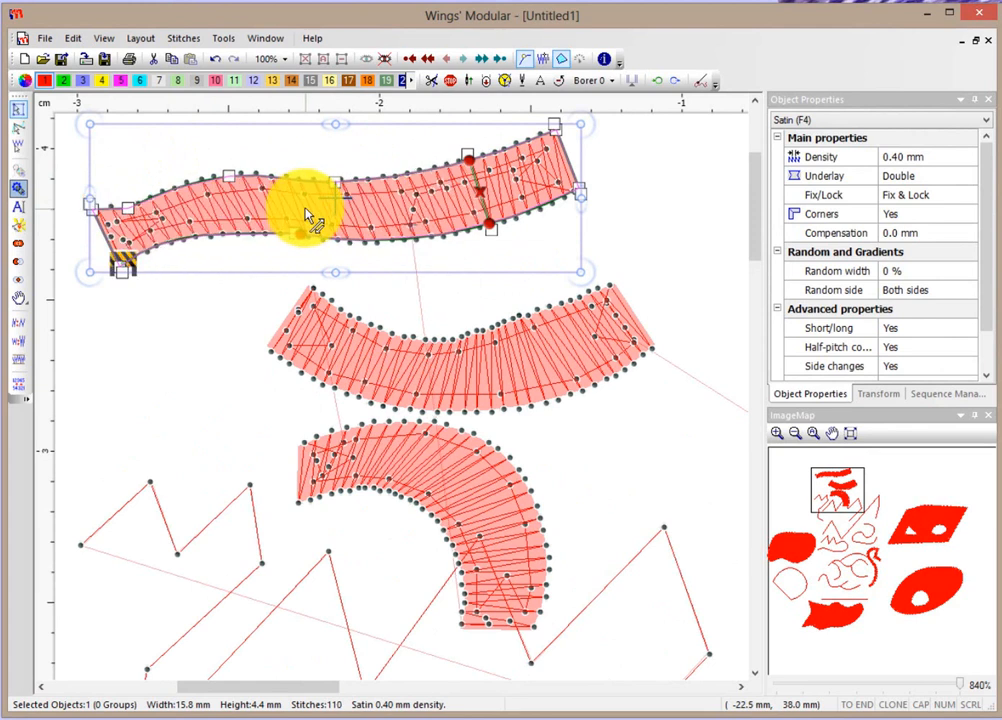
{"action": "key", "text": "ctrl+z"}
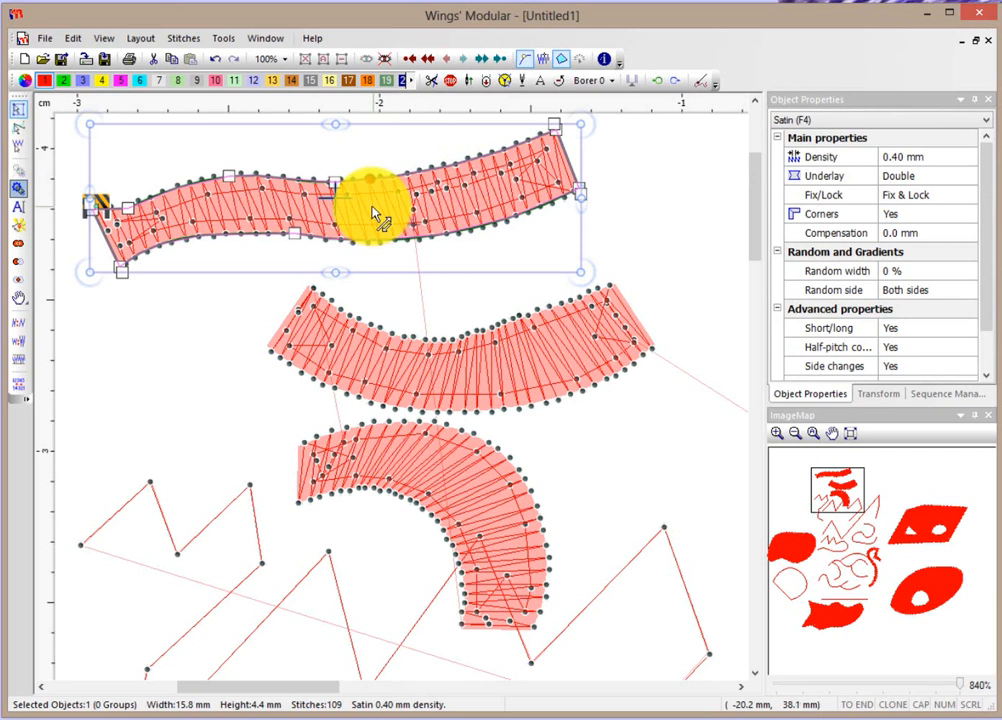
{"action": "key", "text": "space"}
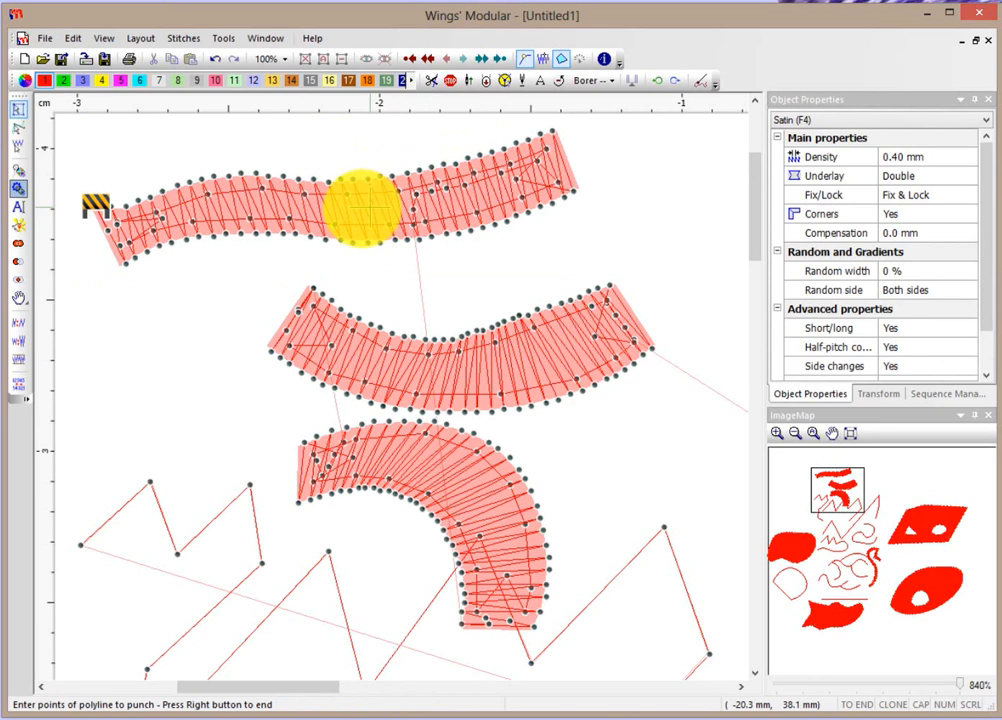
{"action": "key", "text": "space"}
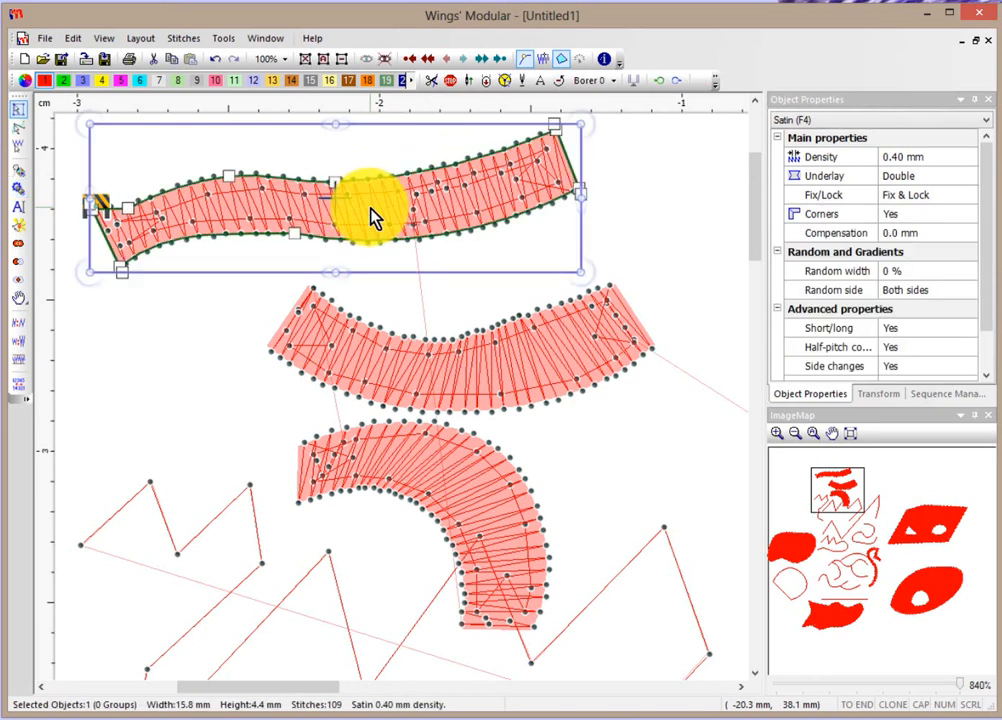
{"action": "left_click", "coordinate": [632, 205]}
- Digitize a closed, curved kidney-shaped satin outline of seven curve points, about 10.9 mm by 17.1 mm, beside the existing satin shapes
{"action": "scroll", "coordinate": [632, 205], "scroll_direction": "down", "scroll_amount": 1}
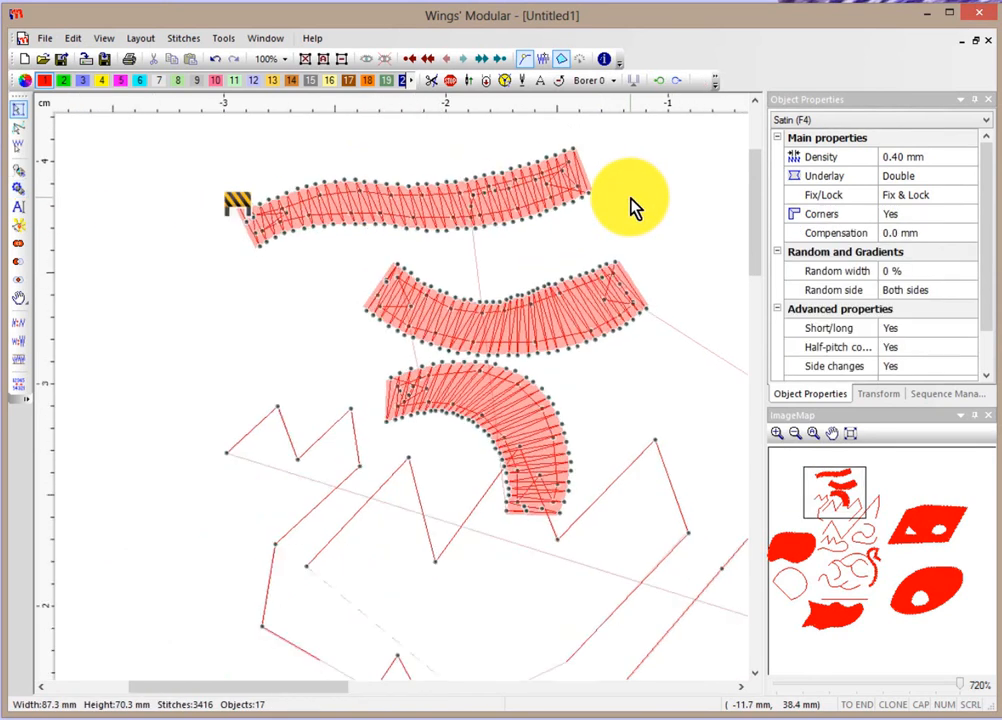
{"action": "scroll", "coordinate": [632, 205], "scroll_direction": "down", "scroll_amount": 3}
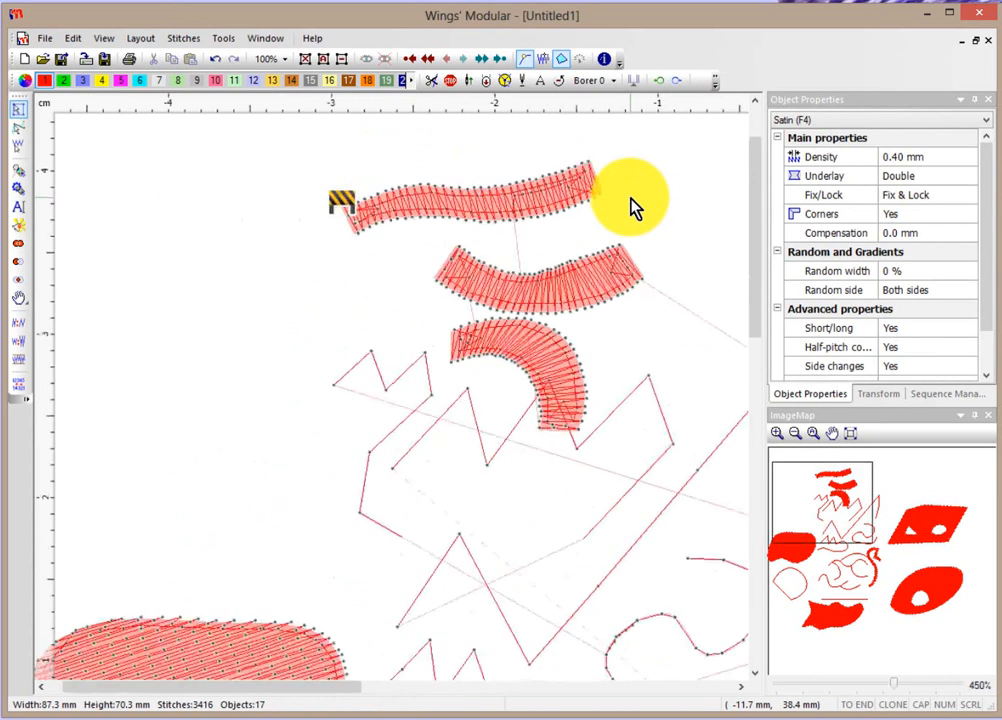
{"action": "left_click", "coordinate": [22, 198]}
{"action": "left_click", "coordinate": [148, 236]}
{"action": "left_click", "coordinate": [215, 224]}
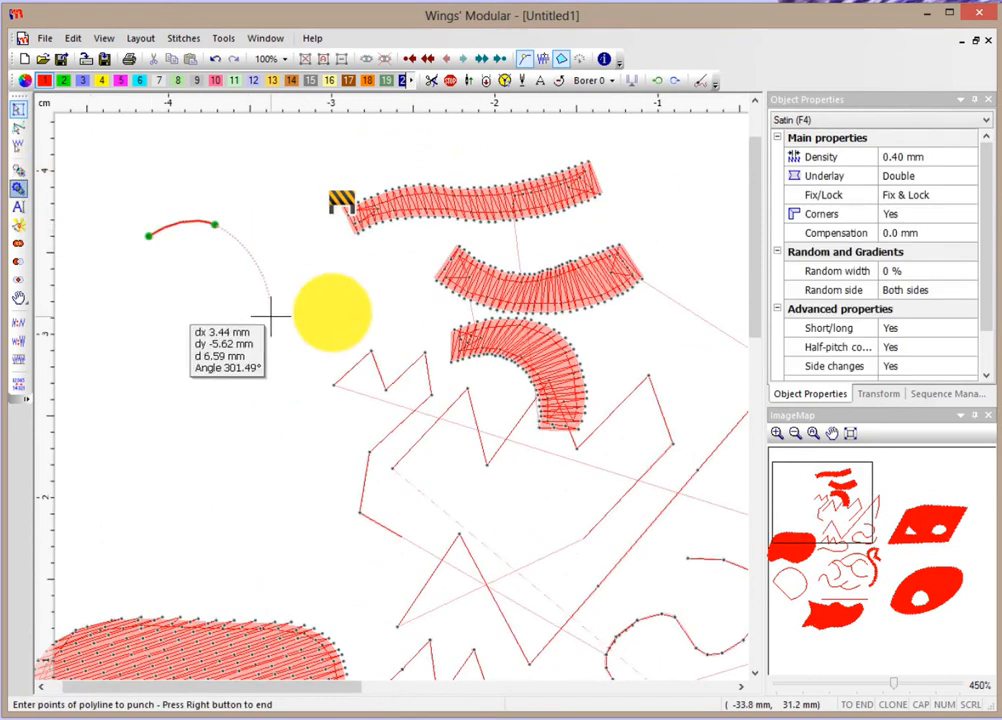
{"action": "left_click", "coordinate": [271, 317]}
{"action": "left_click", "coordinate": [213, 494]}
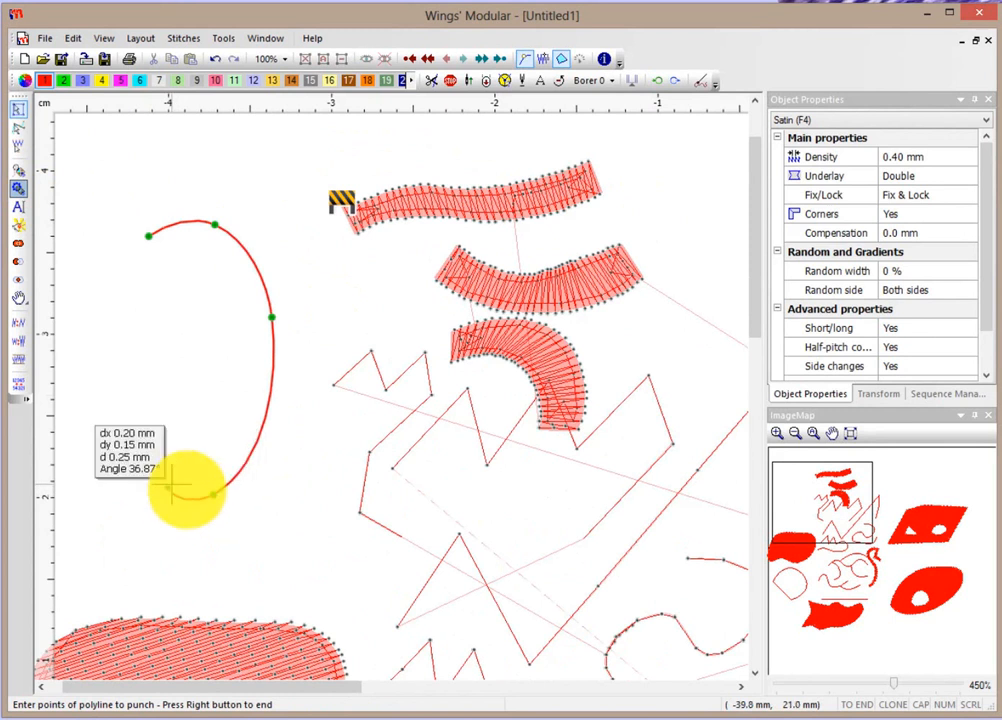
{"action": "left_click", "coordinate": [179, 392]}
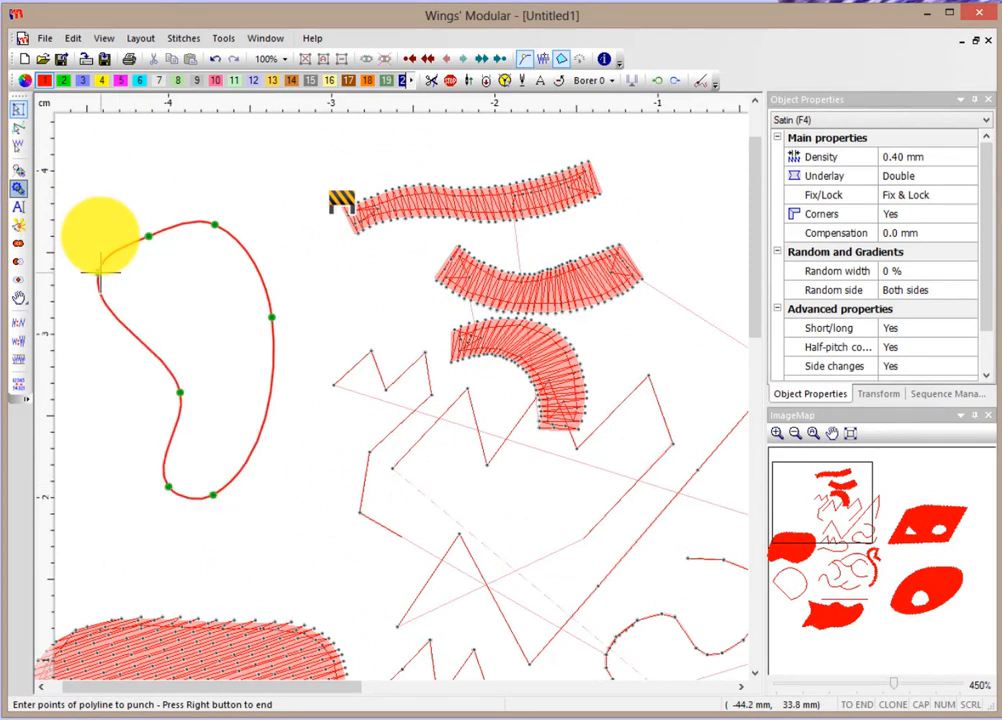
{"action": "left_click", "coordinate": [98, 271]}
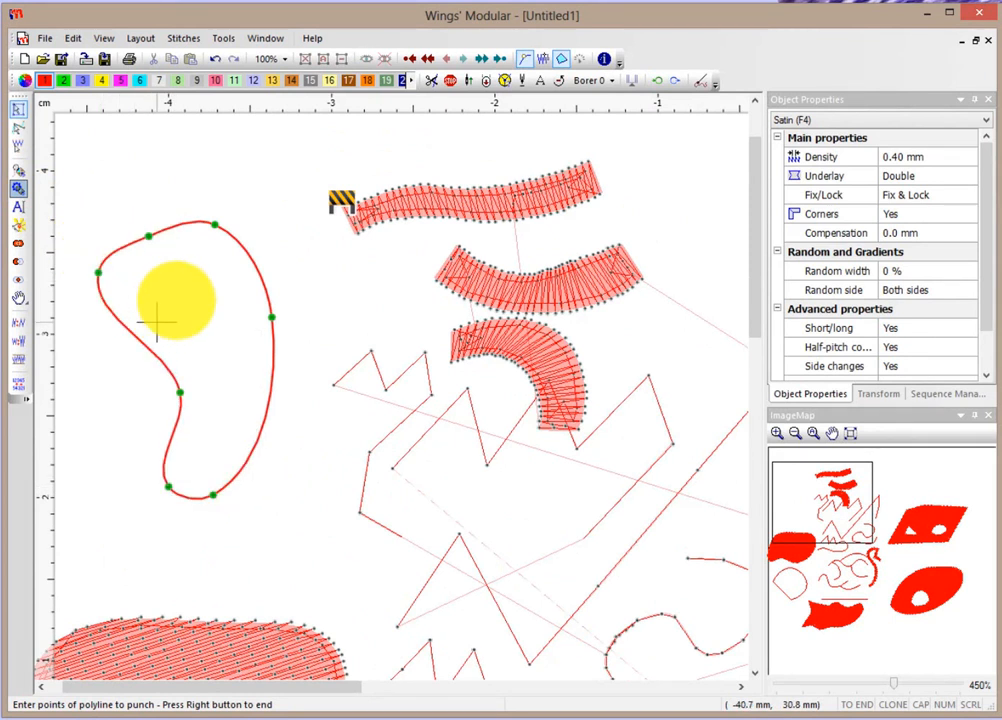
- Add a small round hole inside the upper part of the outline and generate the satin object with default entry and exit points
{"action": "left_click", "coordinate": [208, 269]}
{"action": "left_click", "coordinate": [217, 317]}
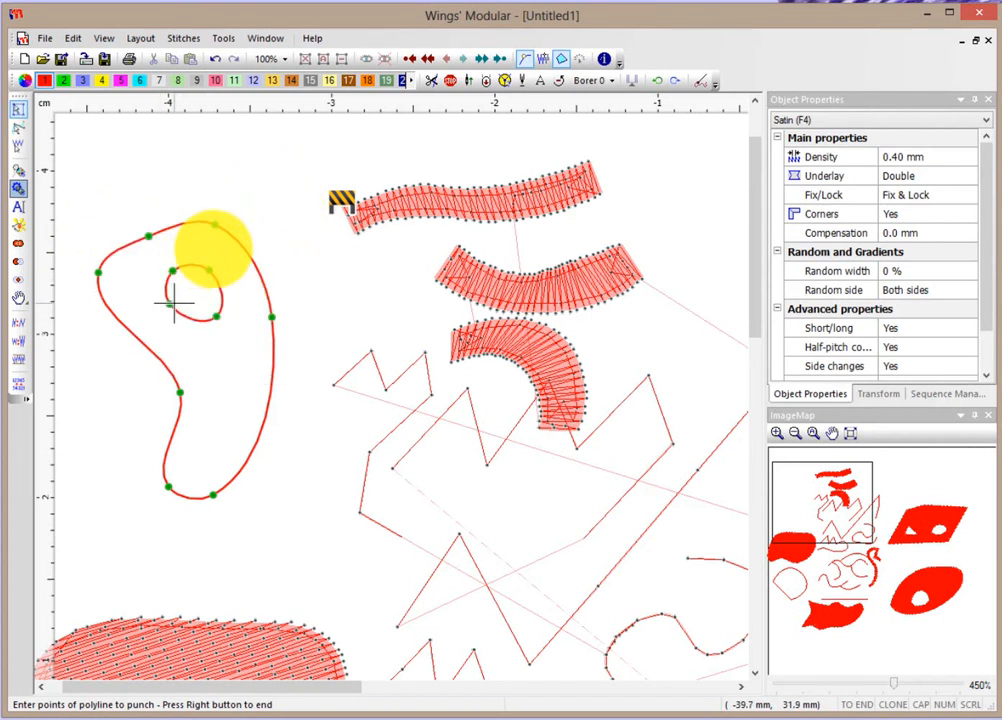
{"action": "right_click", "coordinate": [189, 293]}
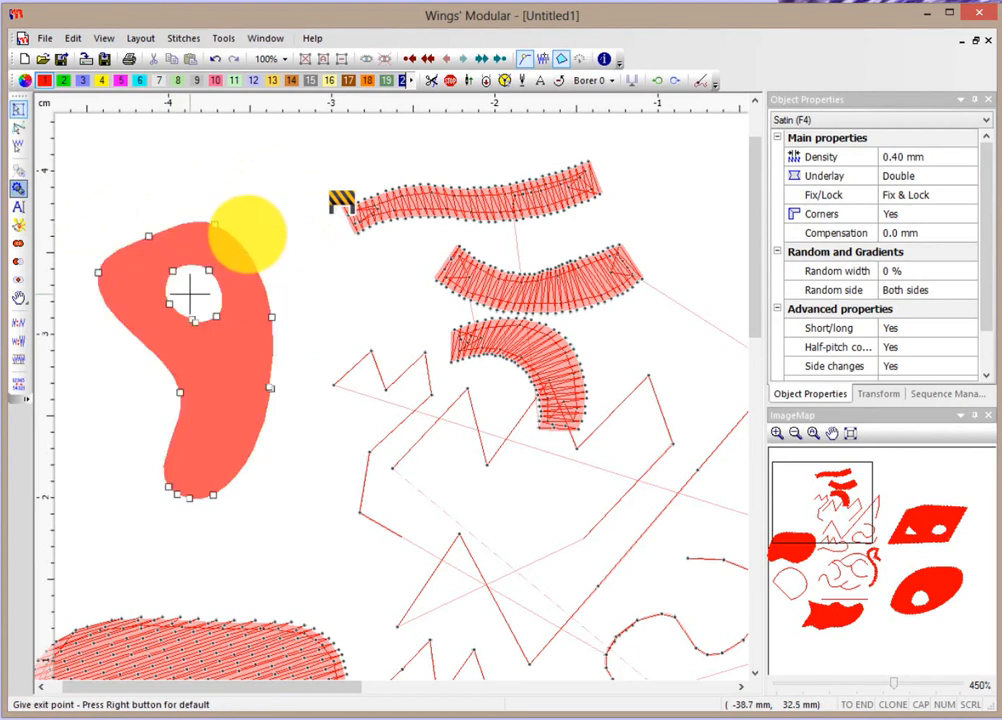
{"action": "right_click", "coordinate": [189, 293]}
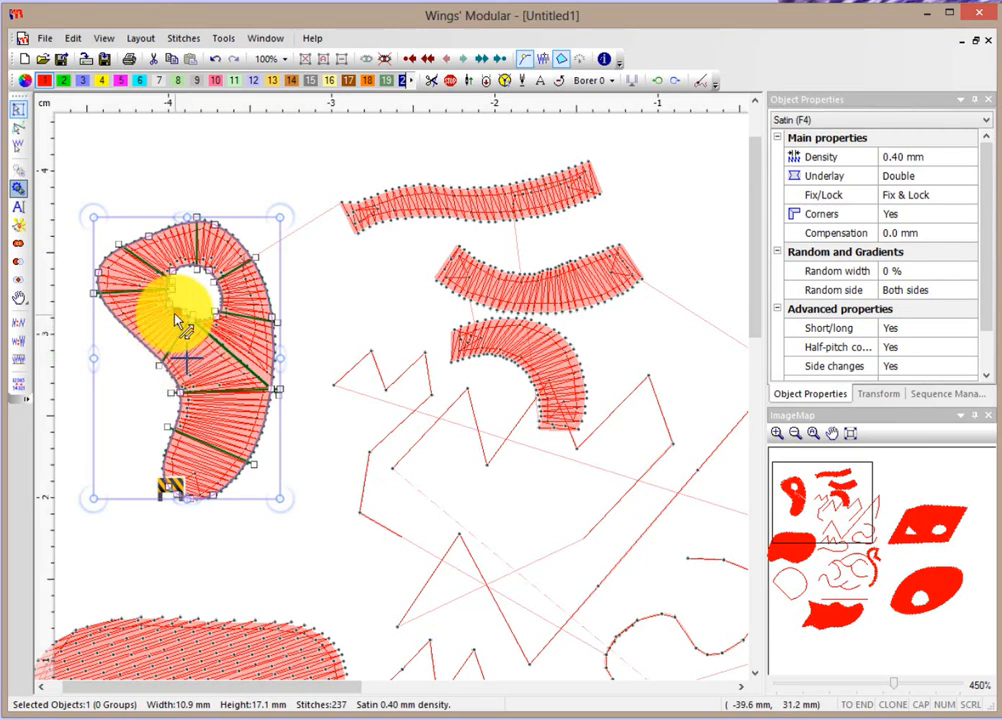
- Add a stitch direction line below the hole, running from the inner bend across to the outer edge of the satin shape
{"action": "scroll", "coordinate": [177, 325], "scroll_direction": "up", "scroll_amount": 1}
{"action": "scroll", "coordinate": [177, 323], "scroll_direction": "up", "scroll_amount": 1}
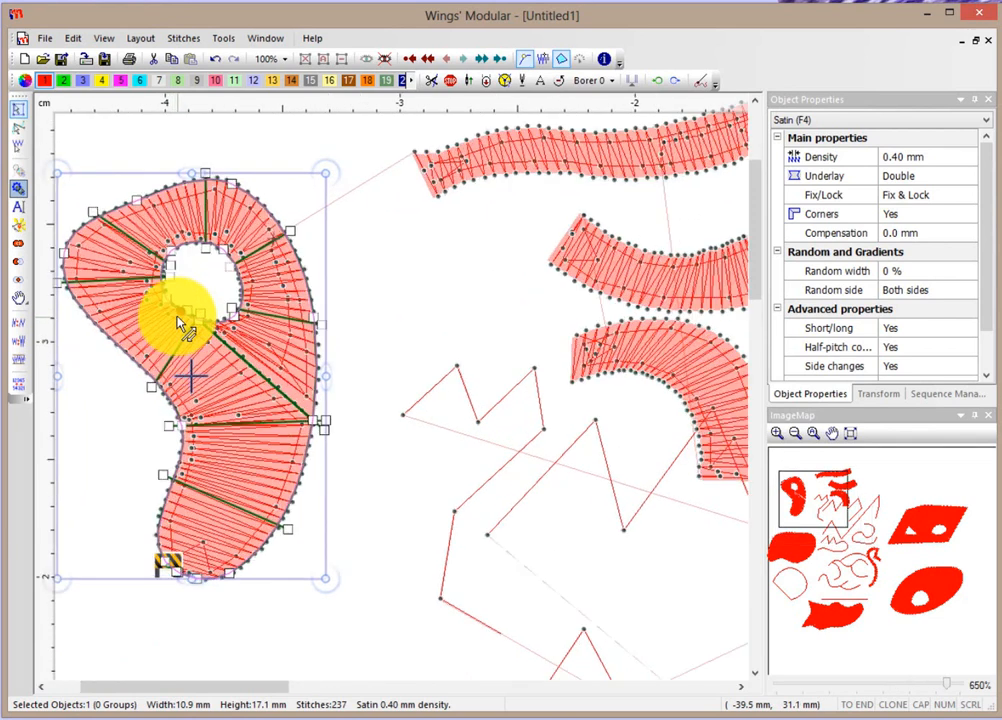
{"action": "scroll", "coordinate": [180, 322], "scroll_direction": "up", "scroll_amount": 1}
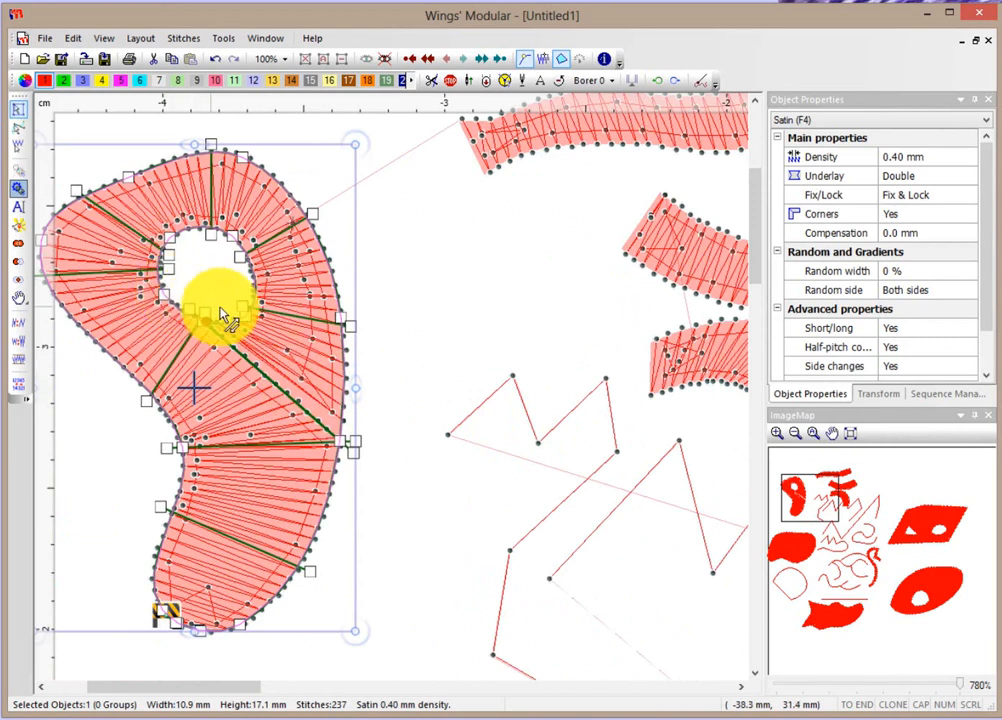
{"action": "left_click", "coordinate": [163, 399]}
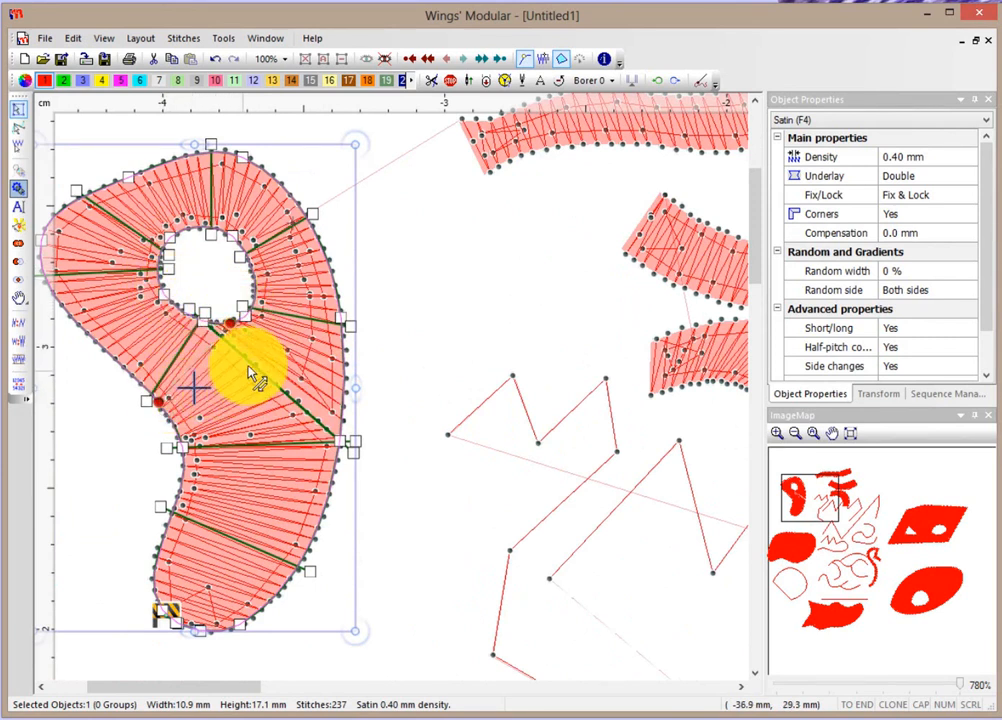
{"action": "left_click", "coordinate": [315, 357]}
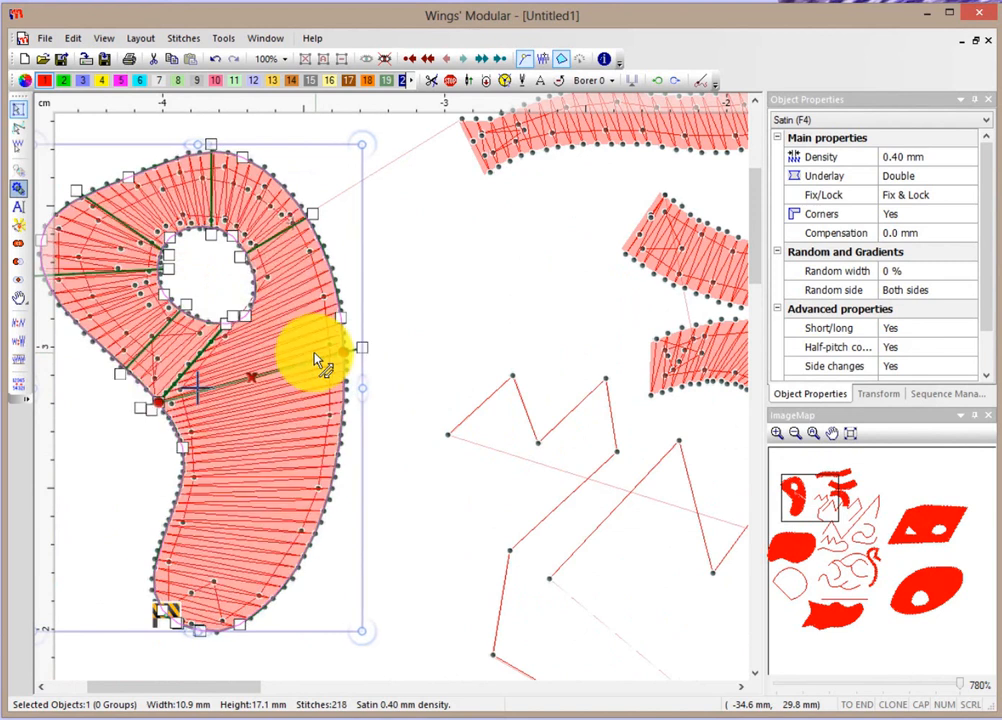
- Try a second stitch direction line just above the first, passing by the bottom of the hole, and undo it
{"action": "left_click", "coordinate": [127, 368]}
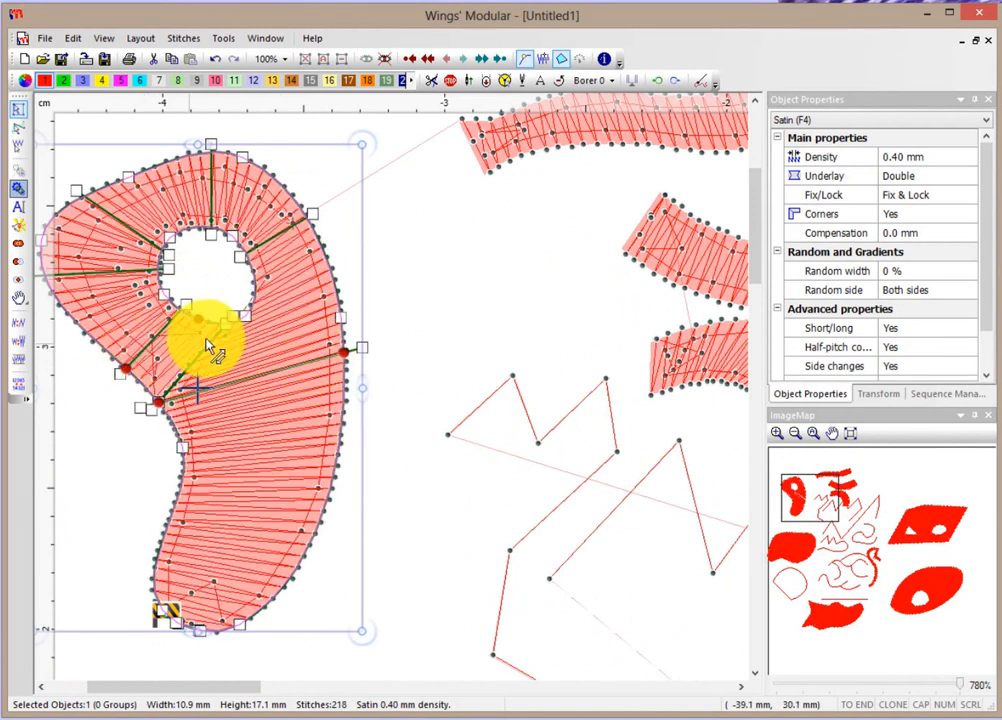
{"action": "left_click", "coordinate": [329, 299]}
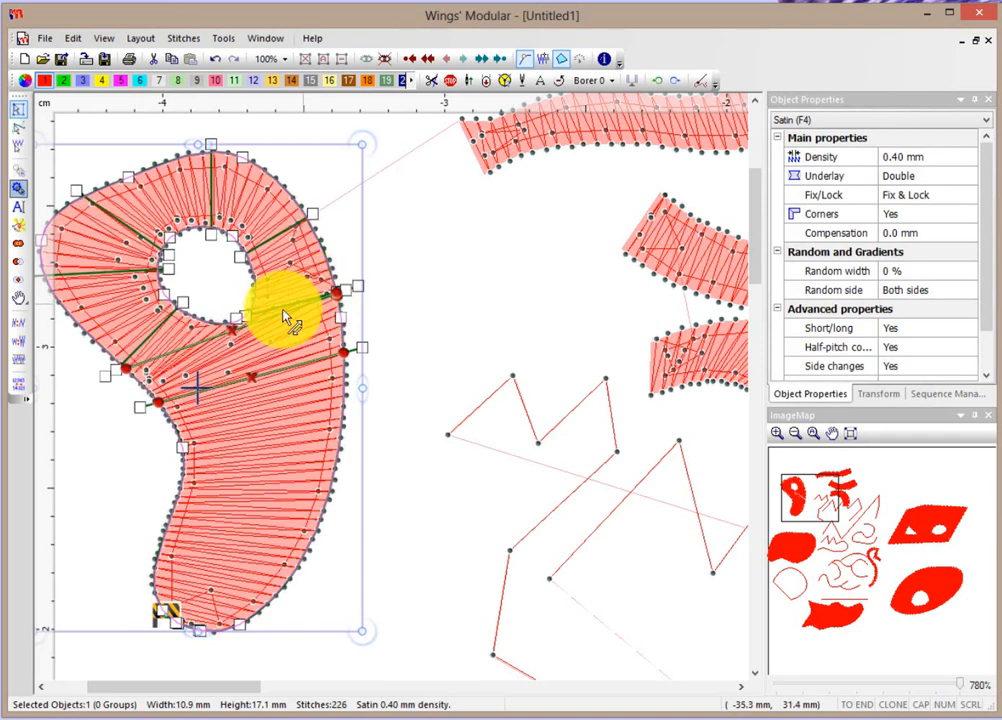
{"action": "key", "text": "ctrl+z"}
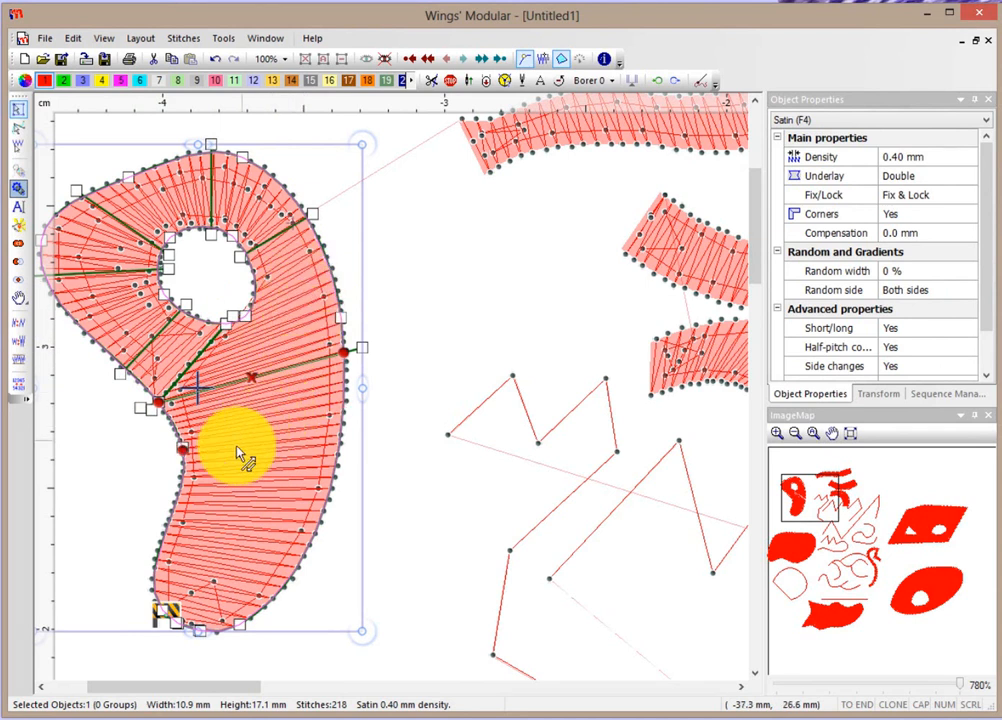
- Add a nearly horizontal stitch direction line across the lower body of the satin shape
{"action": "left_click", "coordinate": [308, 487]}
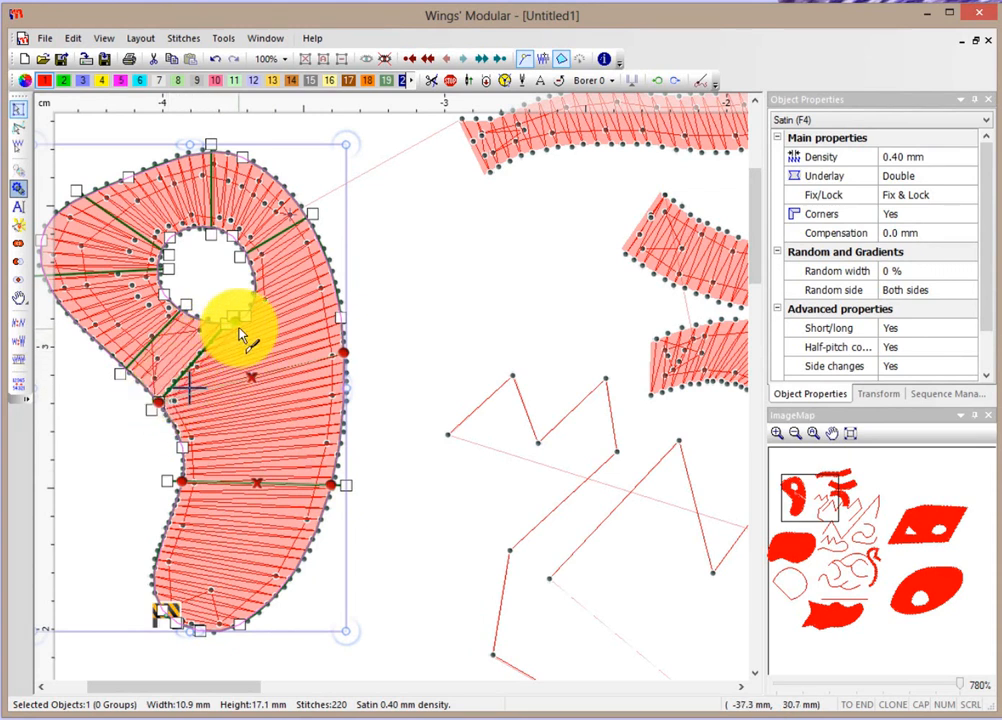
- Try a cut line from the hole's bottom to the outer edge plus a steep direction line beside it, and remove both
{"action": "left_click", "coordinate": [238, 325]}
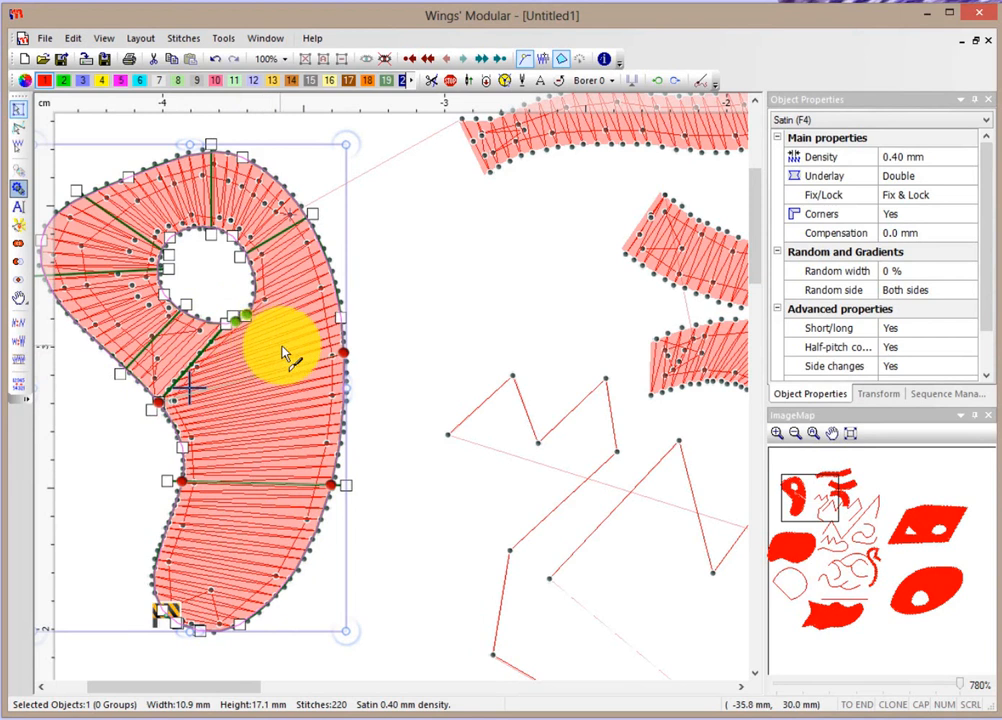
{"action": "left_click", "coordinate": [340, 393]}
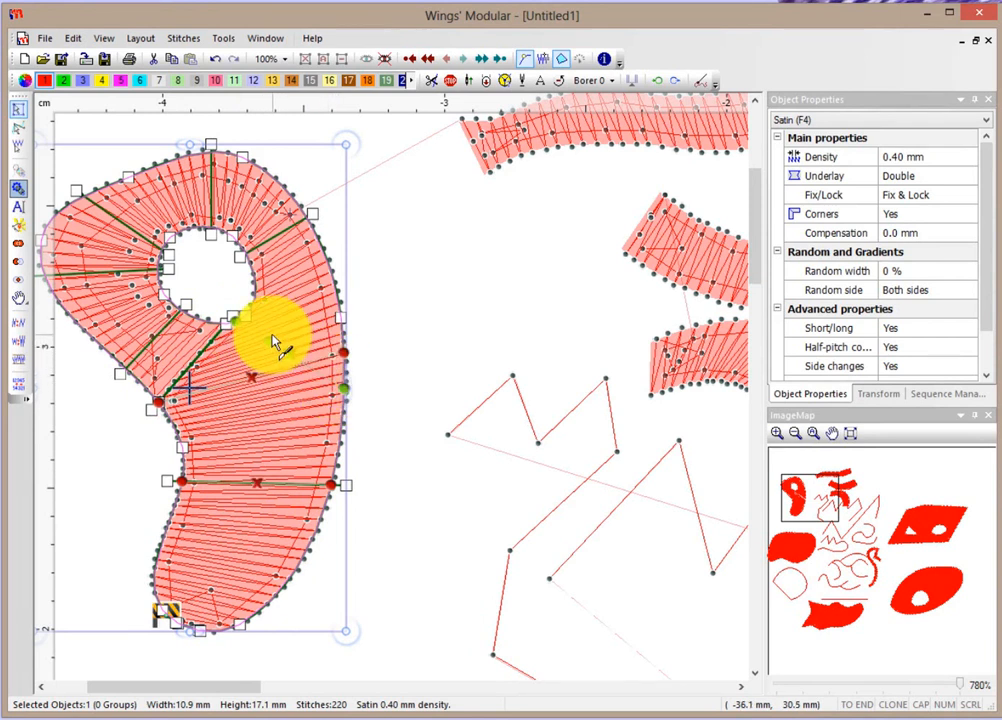
{"action": "scroll", "coordinate": [272, 342], "scroll_direction": "up", "scroll_amount": 3}
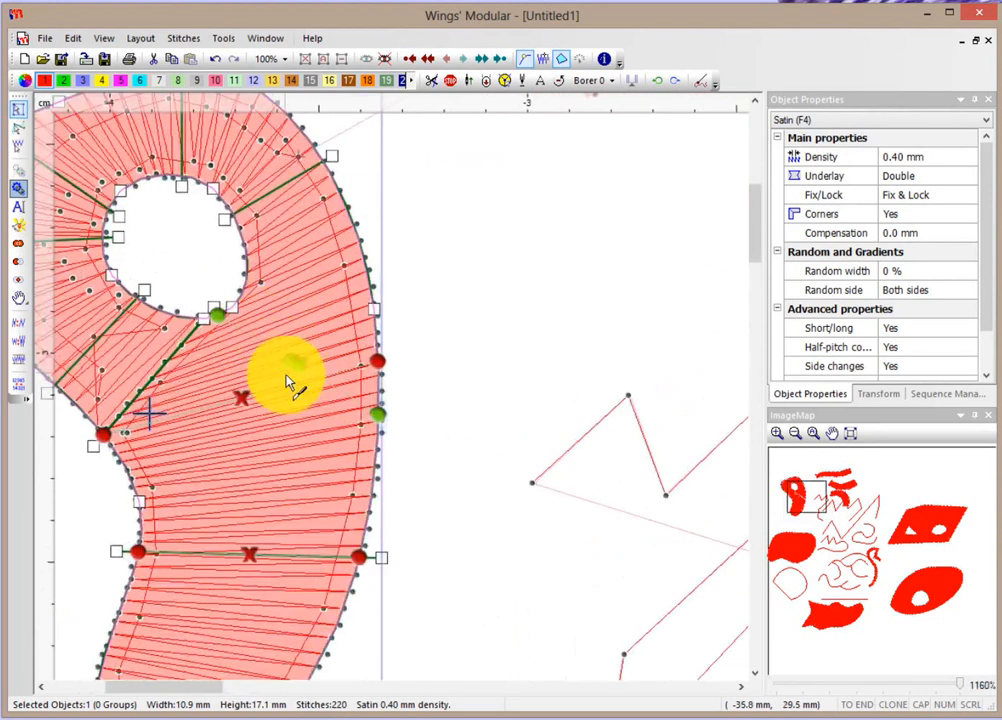
{"action": "left_click", "coordinate": [193, 490]}
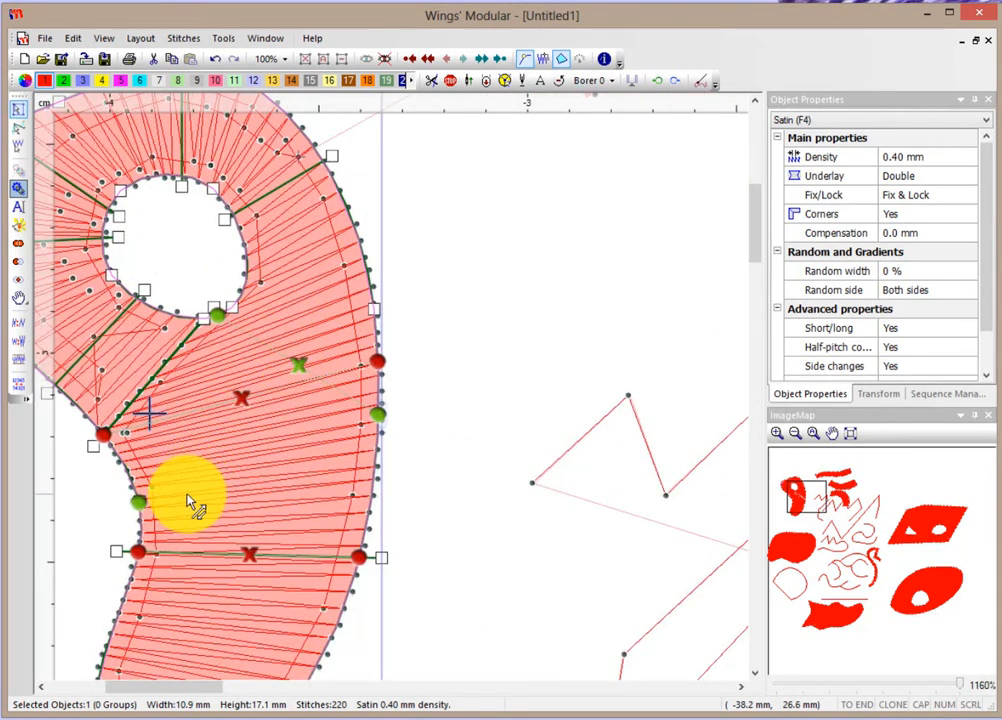
{"action": "left_click", "coordinate": [251, 370]}
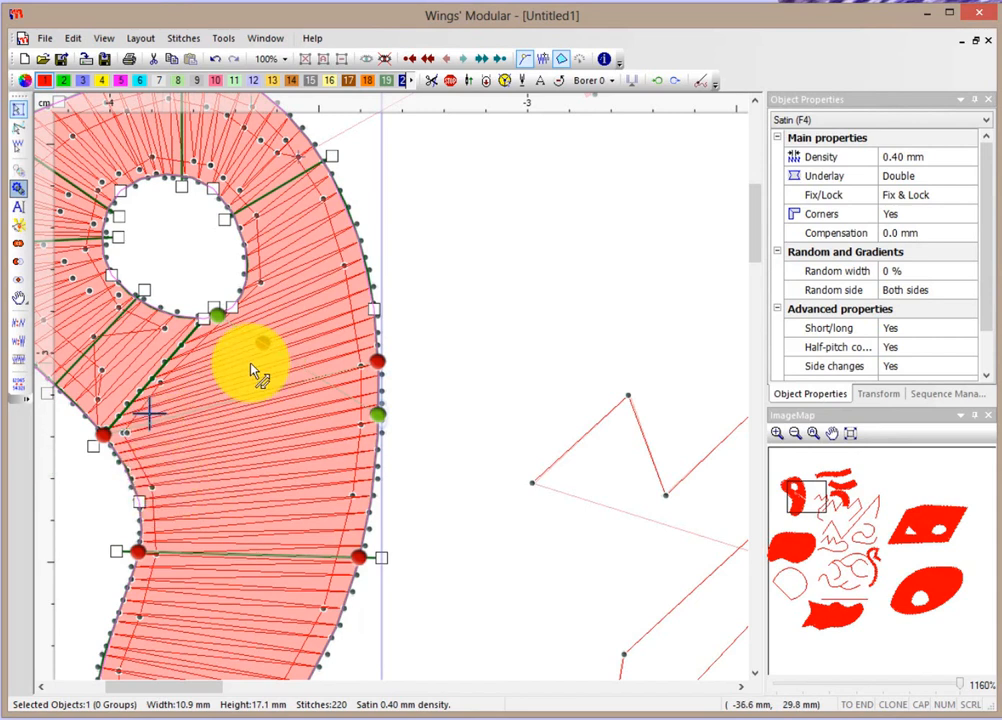
{"action": "left_click", "coordinate": [266, 504]}
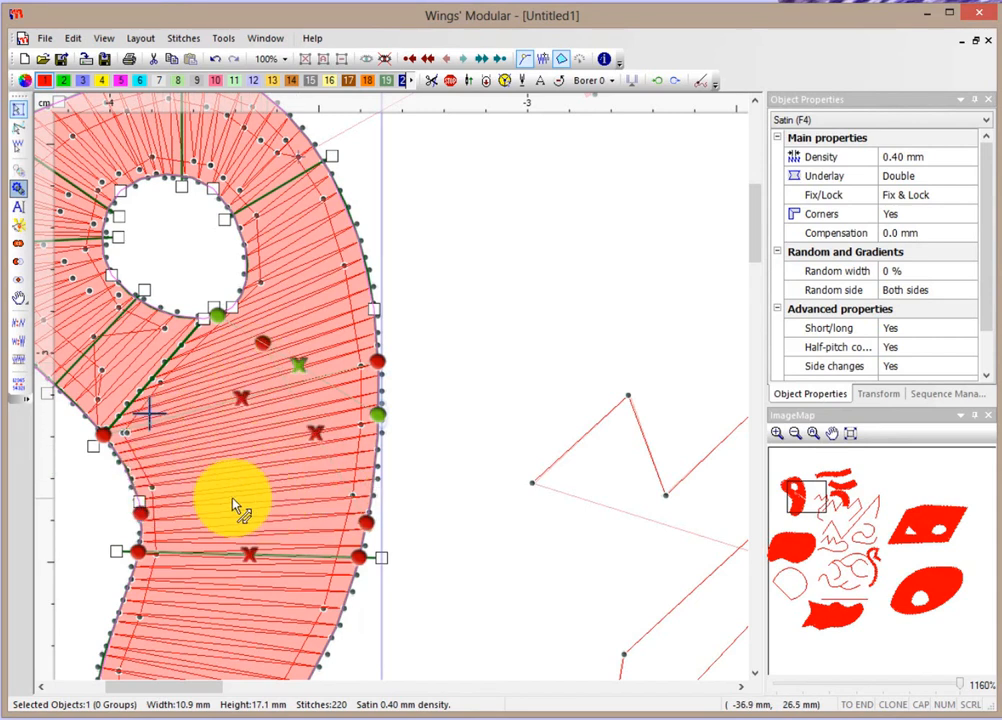
{"action": "scroll", "coordinate": [240, 505], "scroll_direction": "down", "scroll_amount": 3}
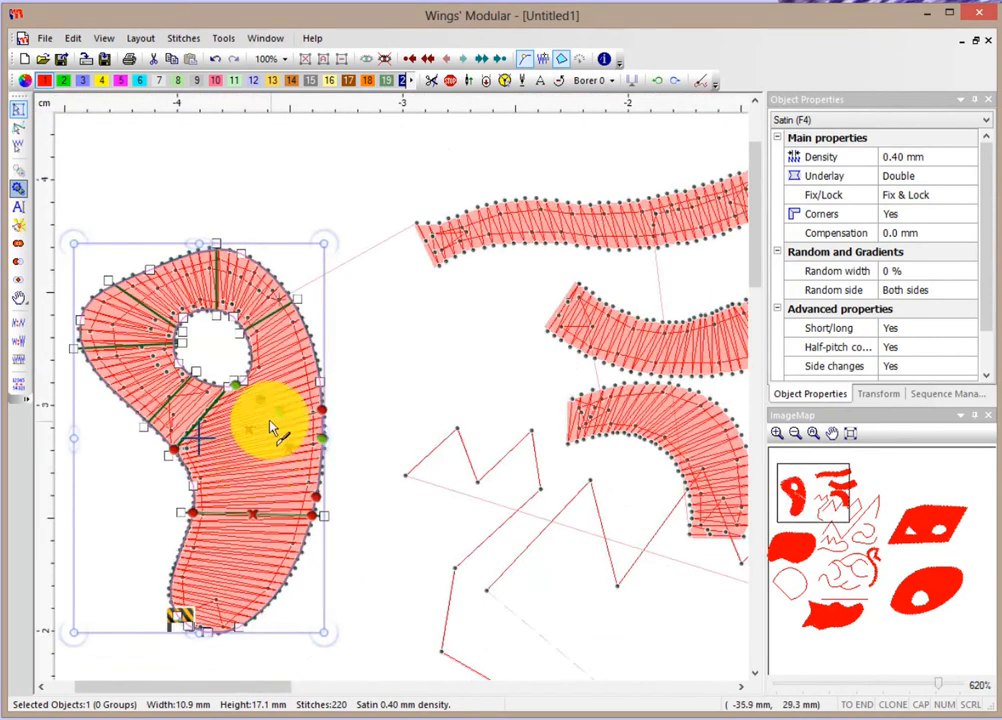
{"action": "left_click", "coordinate": [281, 409]}
{"action": "left_click", "coordinate": [290, 447]}
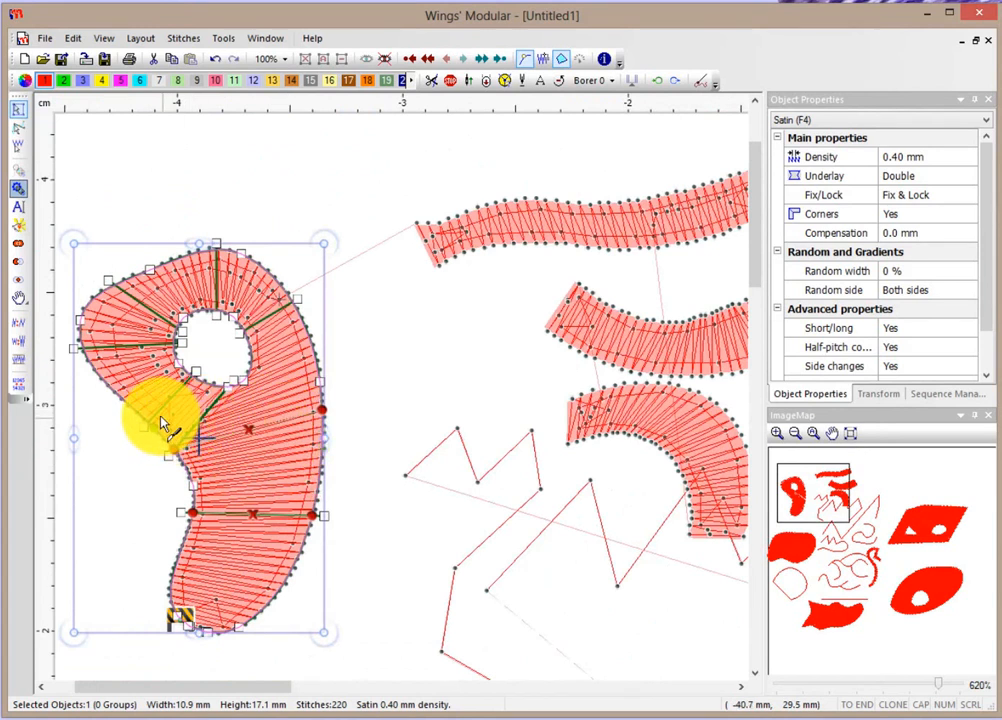
- Add a cut line from the shape's inner edge to the bottom of the hole, finish the satin object and deselect it
{"action": "left_click_drag", "start_coordinate": [160, 419], "coordinate": [228, 395]}
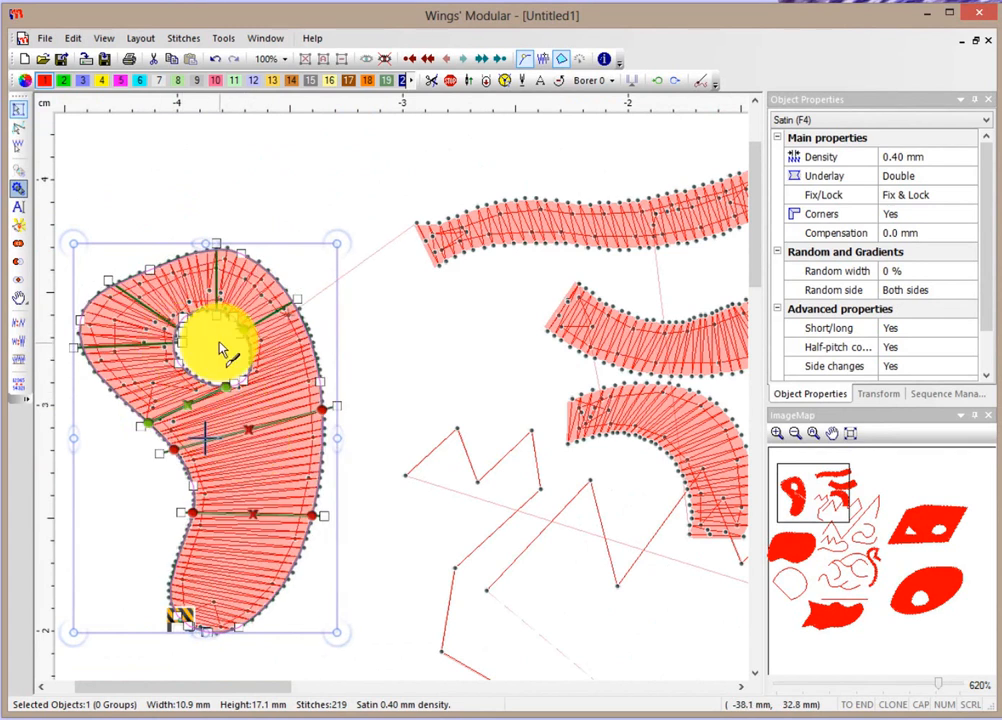
{"action": "right_click", "coordinate": [220, 343]}
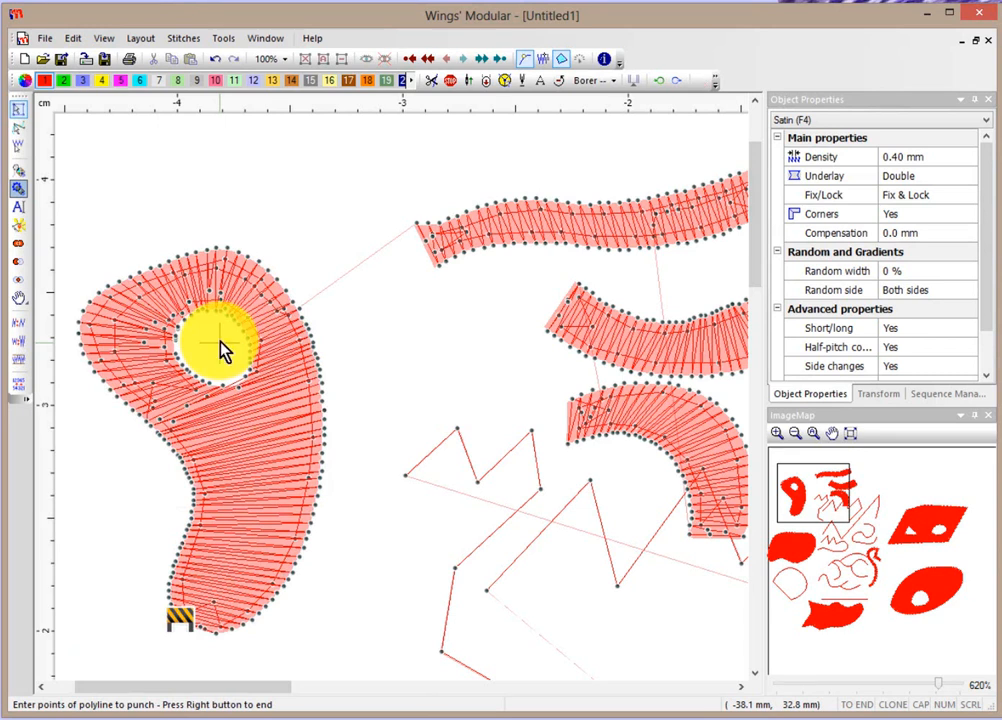
{"action": "right_click", "coordinate": [220, 342]}
{"action": "left_click", "coordinate": [285, 178]}
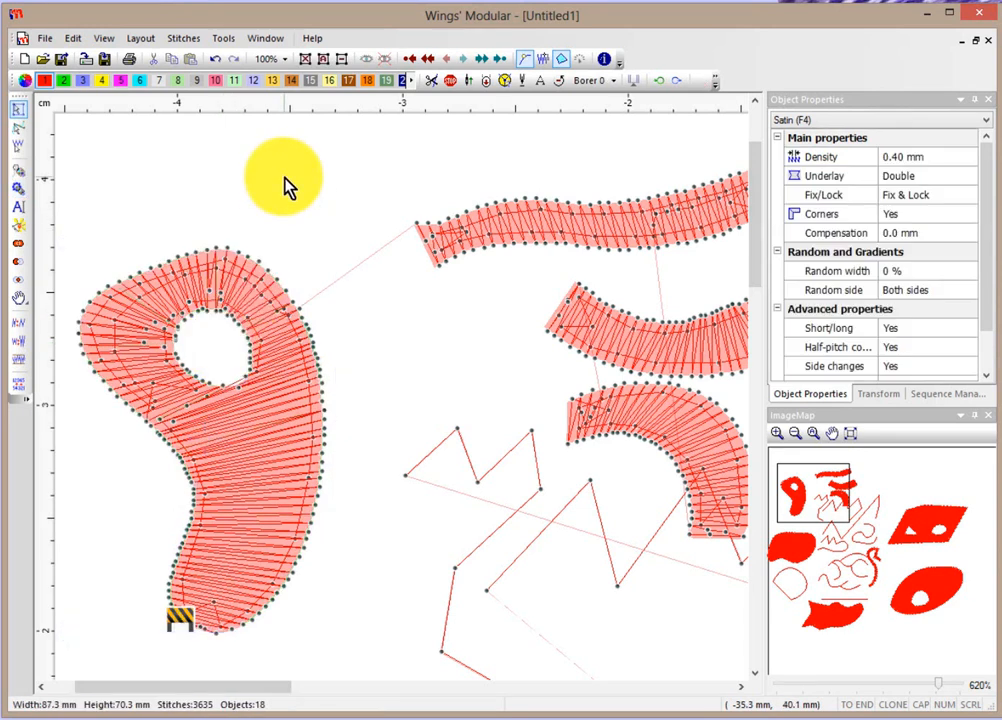
{"action": "left_click", "coordinate": [220, 290]}
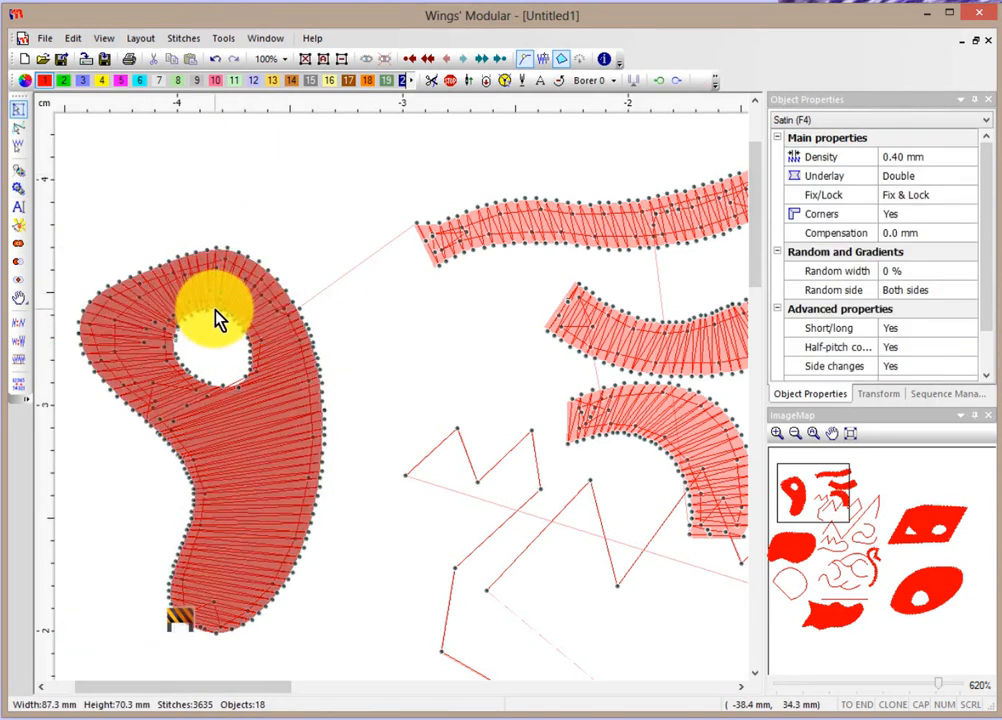
{"action": "left_click", "coordinate": [313, 197]}
- Digitize a short, curved satin column from three point pairs above the holed shape, tapering toward its end, with default entry and exit points
{"action": "scroll", "coordinate": [313, 197], "scroll_direction": "down", "scroll_amount": 2}
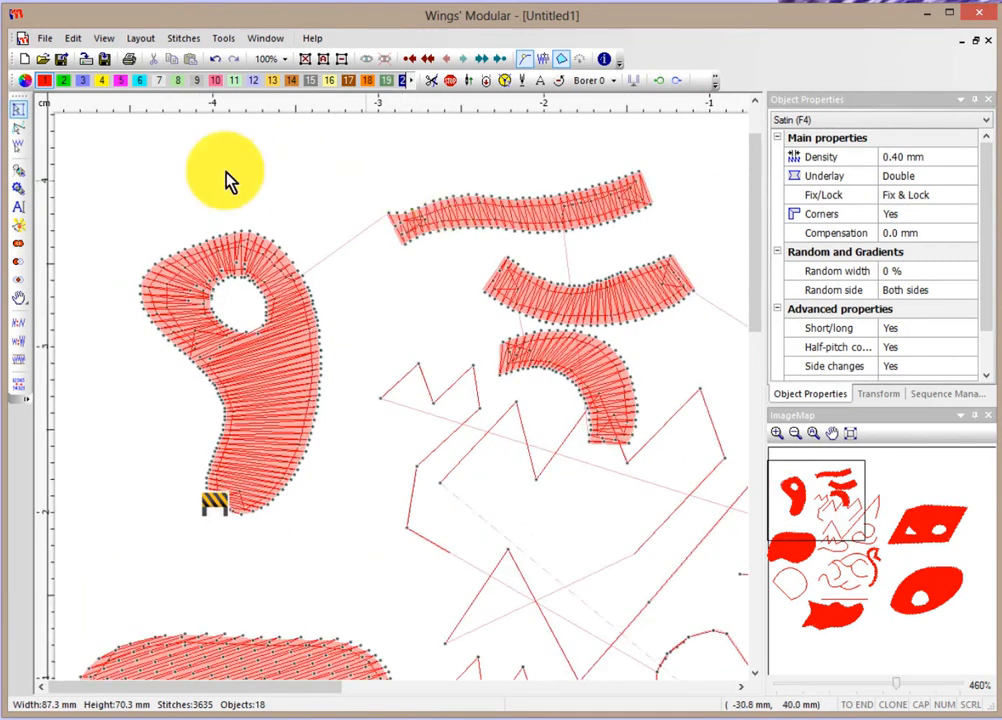
{"action": "left_click", "coordinate": [18, 170]}
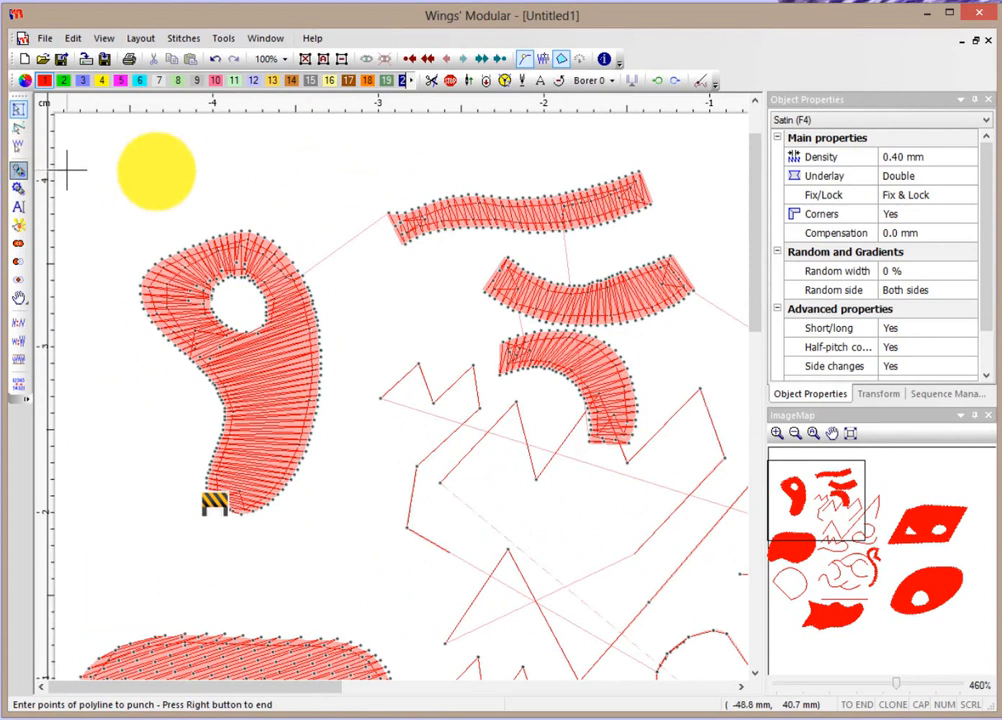
{"action": "left_click", "coordinate": [163, 187]}
{"action": "left_click", "coordinate": [174, 151]}
{"action": "left_click", "coordinate": [200, 209]}
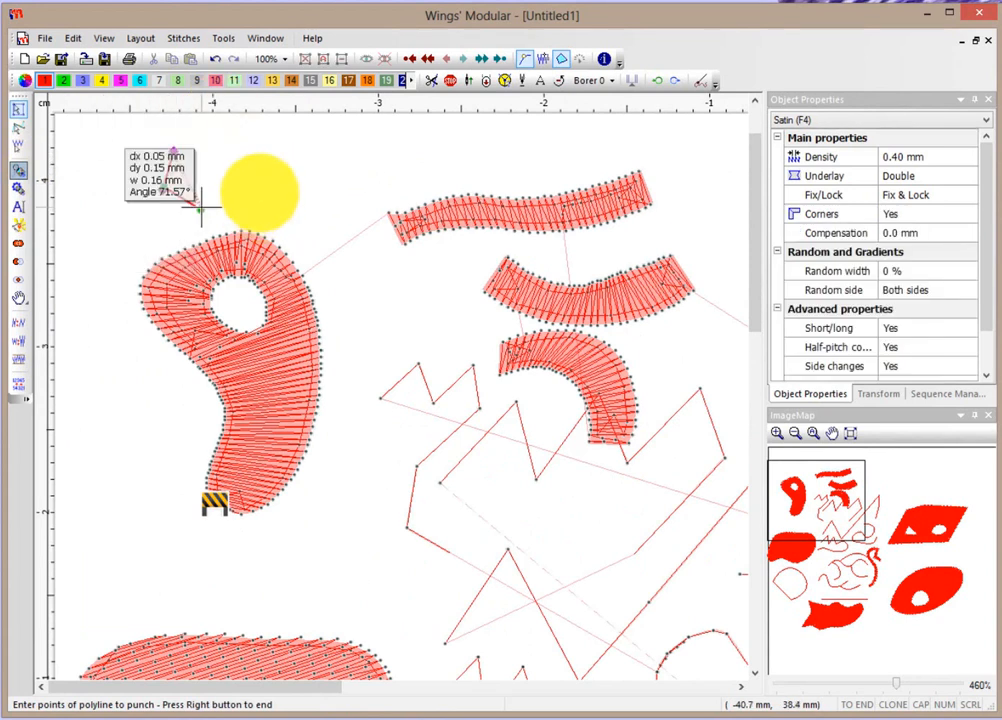
{"action": "left_click", "coordinate": [227, 190]}
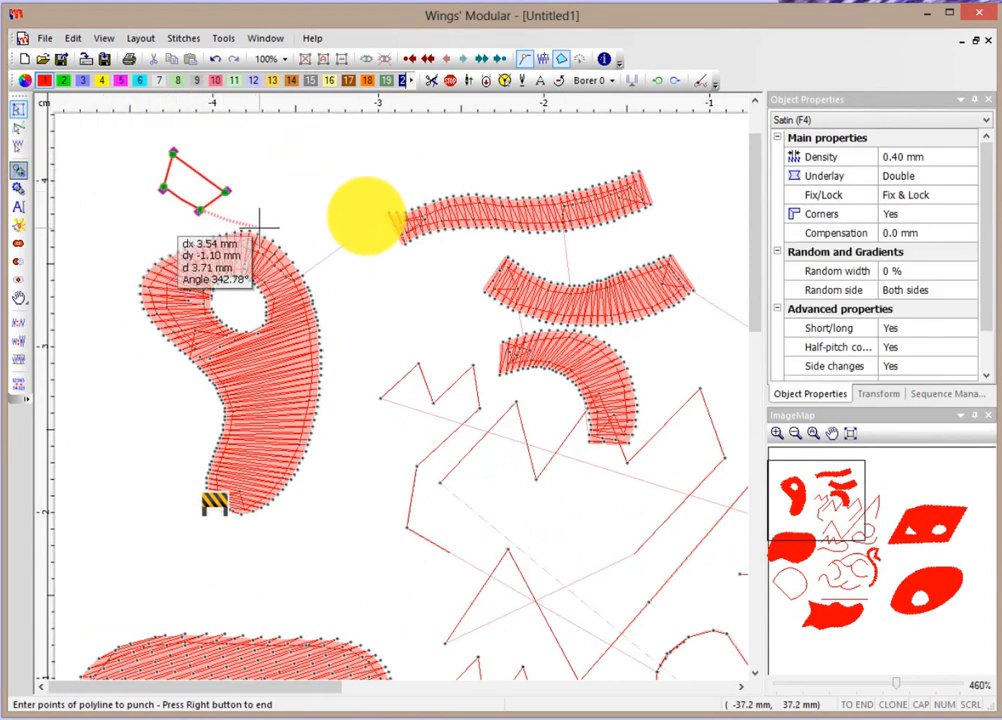
{"action": "left_click", "coordinate": [257, 228]}
{"action": "left_click", "coordinate": [315, 220]}
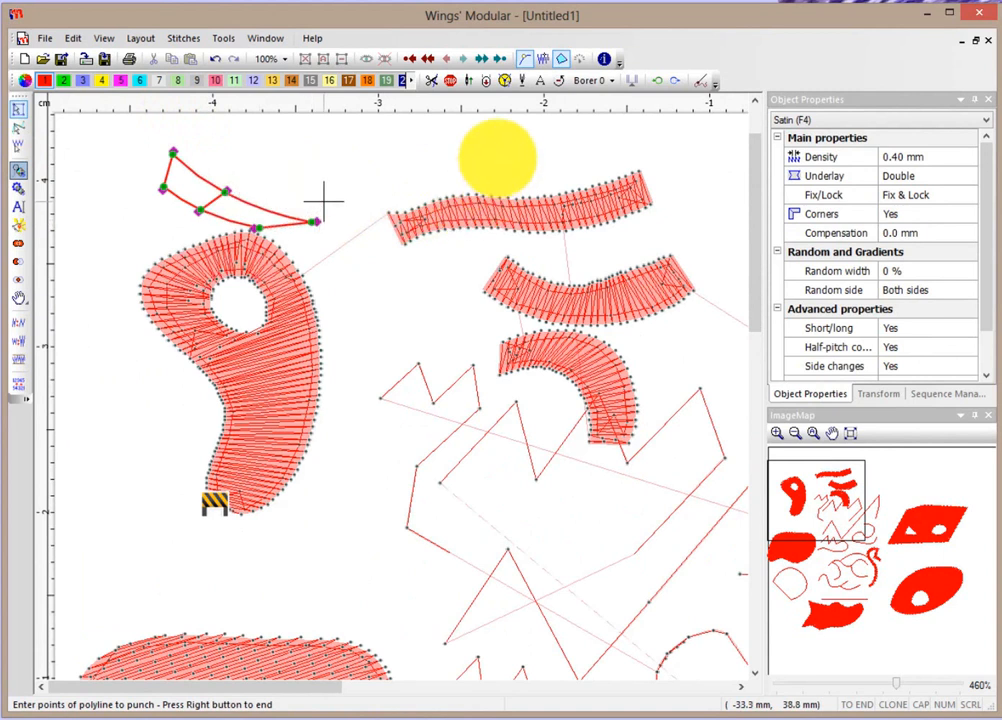
{"action": "right_click", "coordinate": [325, 203]}
{"action": "right_click", "coordinate": [327, 192]}
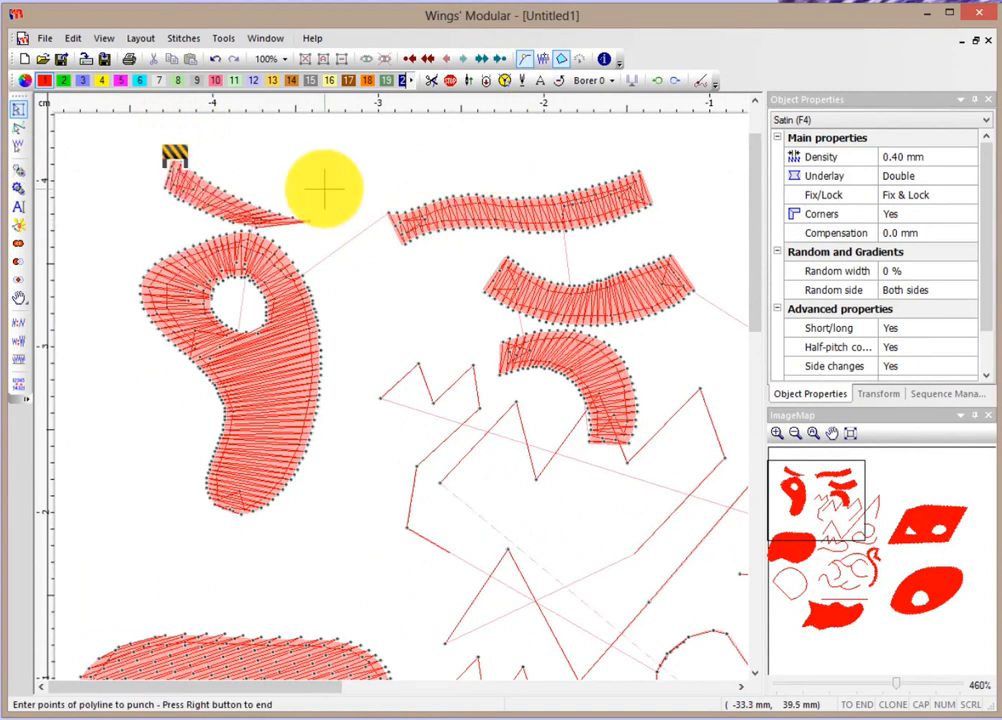
- Digitize a closed six-point satin outline about 8 mm wide and 4 mm high beside the tapered column, with default entry and exit points
{"action": "right_click", "coordinate": [324, 188]}
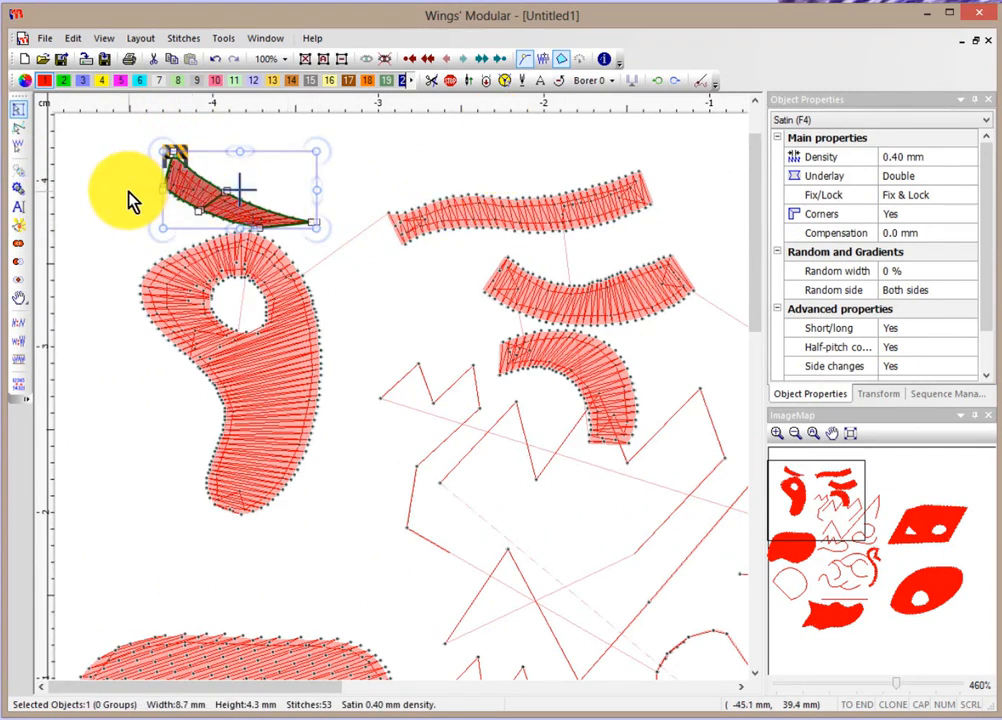
{"action": "left_click", "coordinate": [18, 187]}
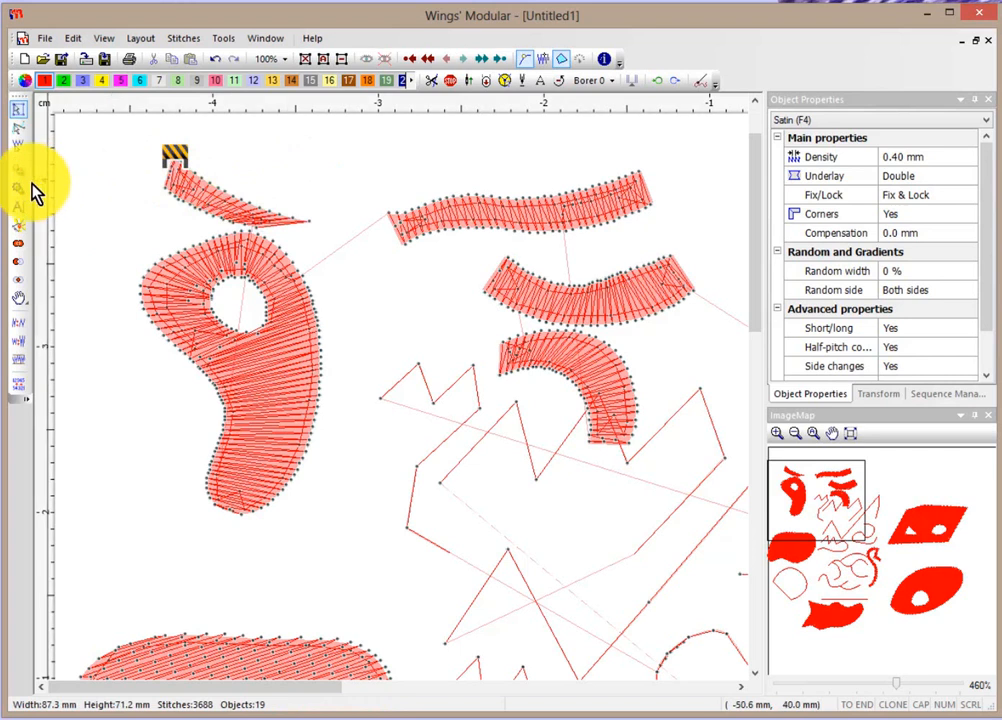
{"action": "left_click", "coordinate": [245, 150]}
{"action": "left_click", "coordinate": [283, 148]}
{"action": "left_click", "coordinate": [378, 162]}
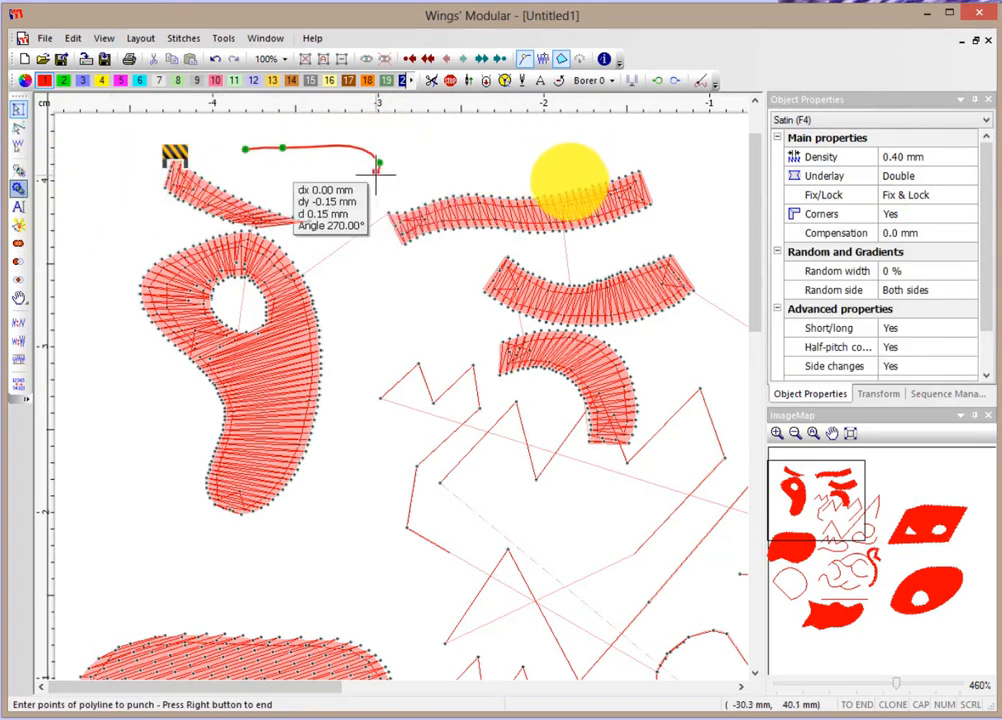
{"action": "left_click", "coordinate": [376, 172]}
{"action": "left_click", "coordinate": [343, 210]}
{"action": "left_click", "coordinate": [265, 184]}
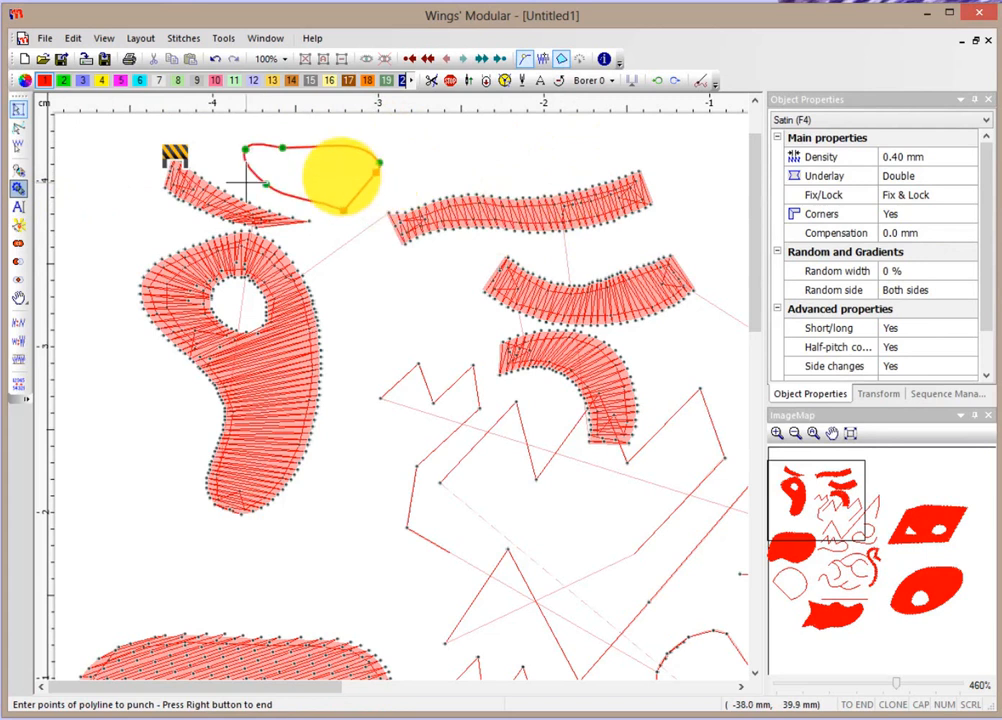
{"action": "right_click", "coordinate": [342, 175]}
{"action": "right_click", "coordinate": [243, 180]}
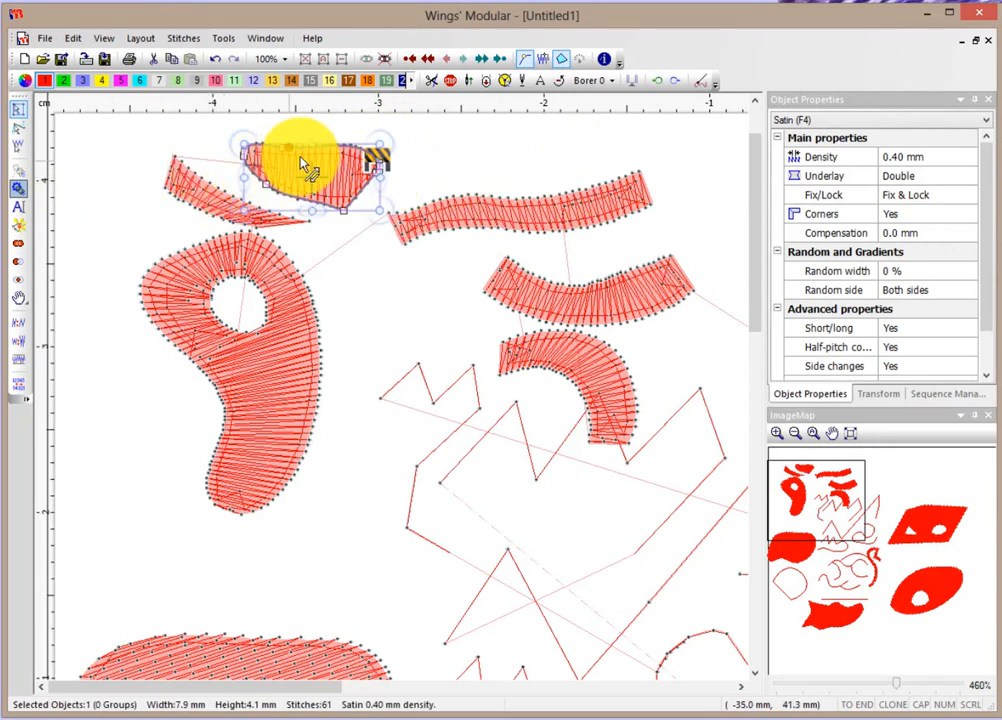
- Add two slanted stitch direction lines across the new closed satin shape, finish it and deselect it
{"action": "left_click", "coordinate": [362, 188]}
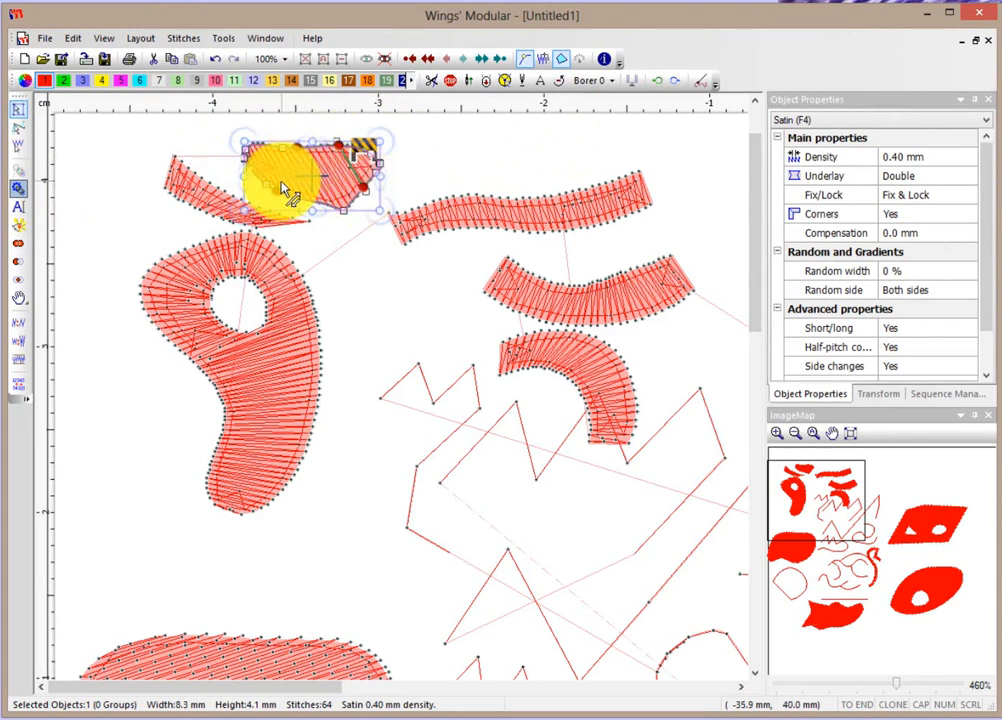
{"action": "left_click", "coordinate": [283, 184]}
{"action": "right_click", "coordinate": [324, 214]}
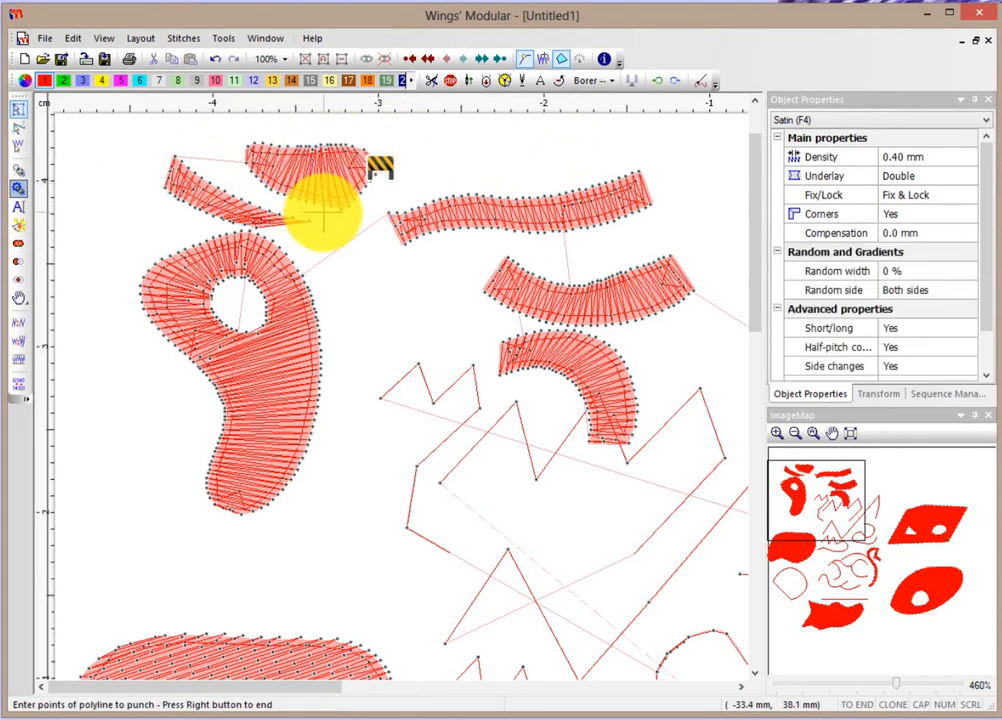
{"action": "right_click", "coordinate": [324, 214]}
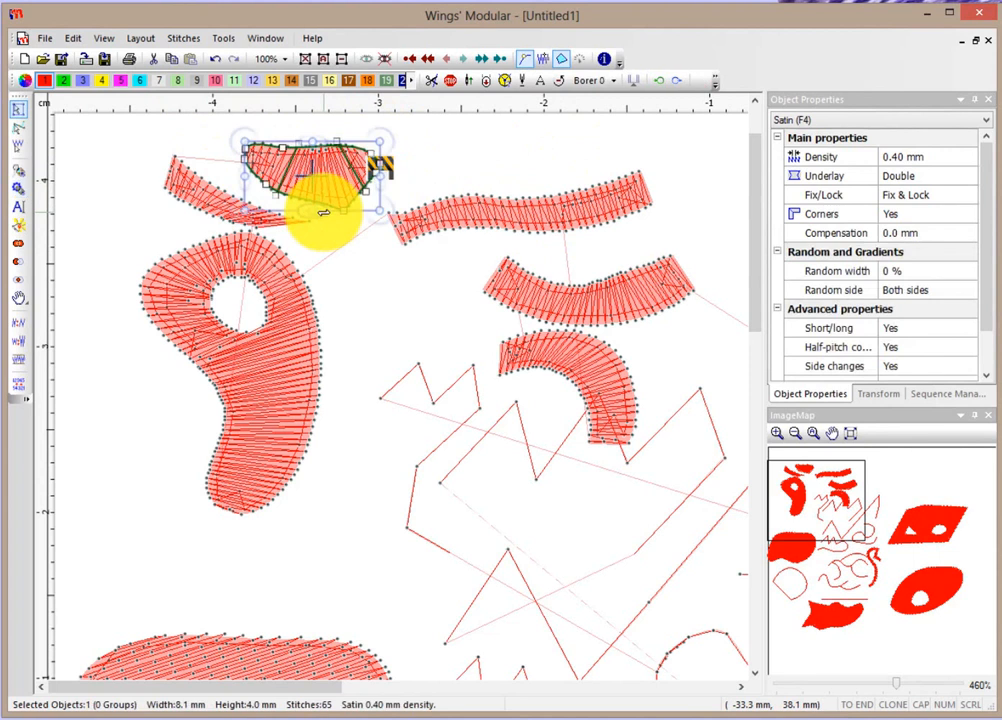
{"action": "left_click", "coordinate": [356, 261]}
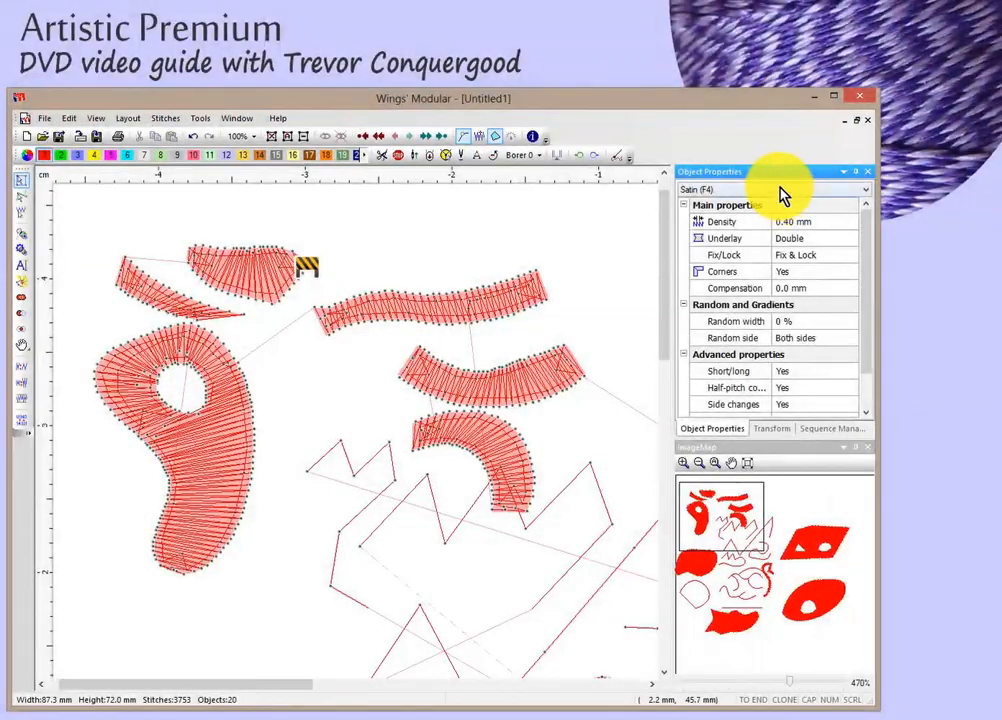
- Set the stitch type to Zig-zag (F6) and digitize a three-pair column about 12.4 mm long above the wavy satin column, with default entry and exit
{"action": "left_click", "coordinate": [783, 190]}
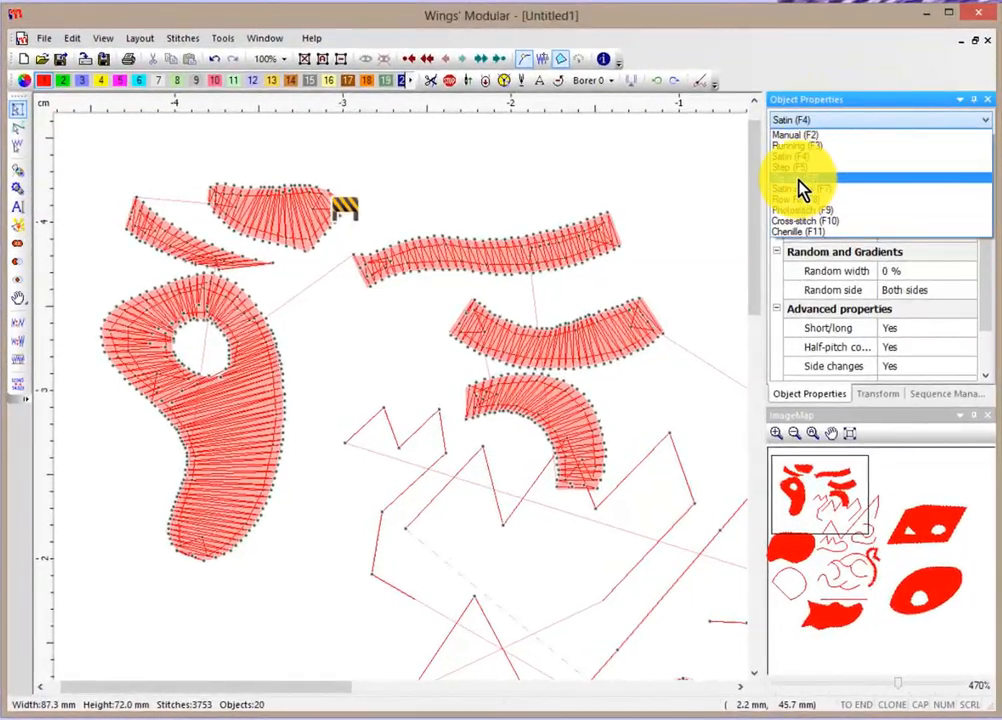
{"action": "left_click", "coordinate": [791, 179]}
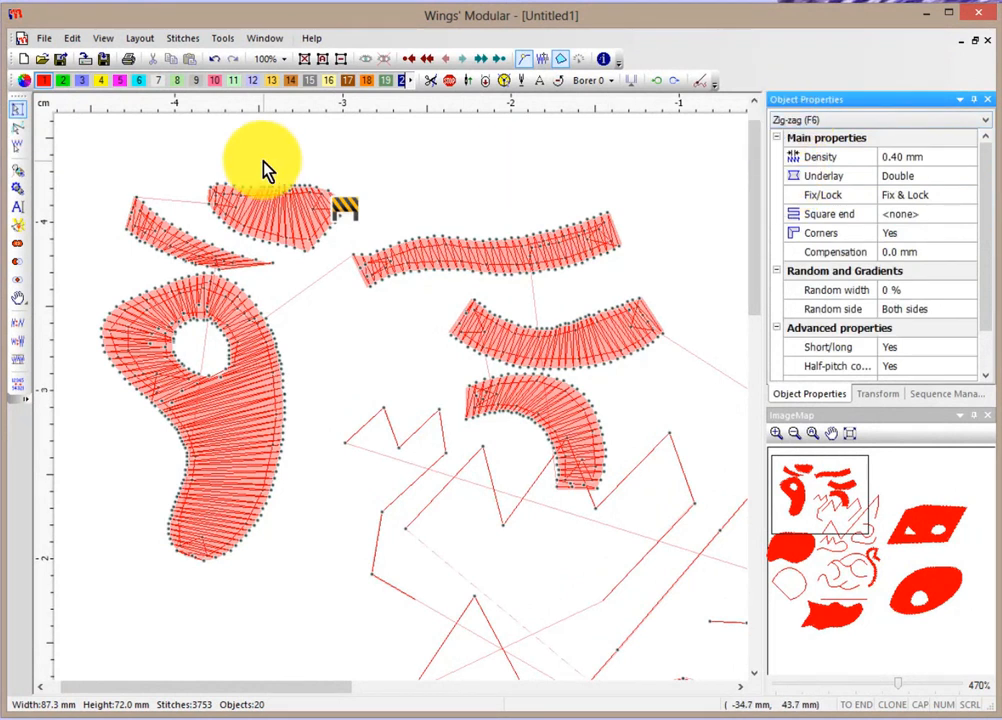
{"action": "left_click", "coordinate": [18, 174]}
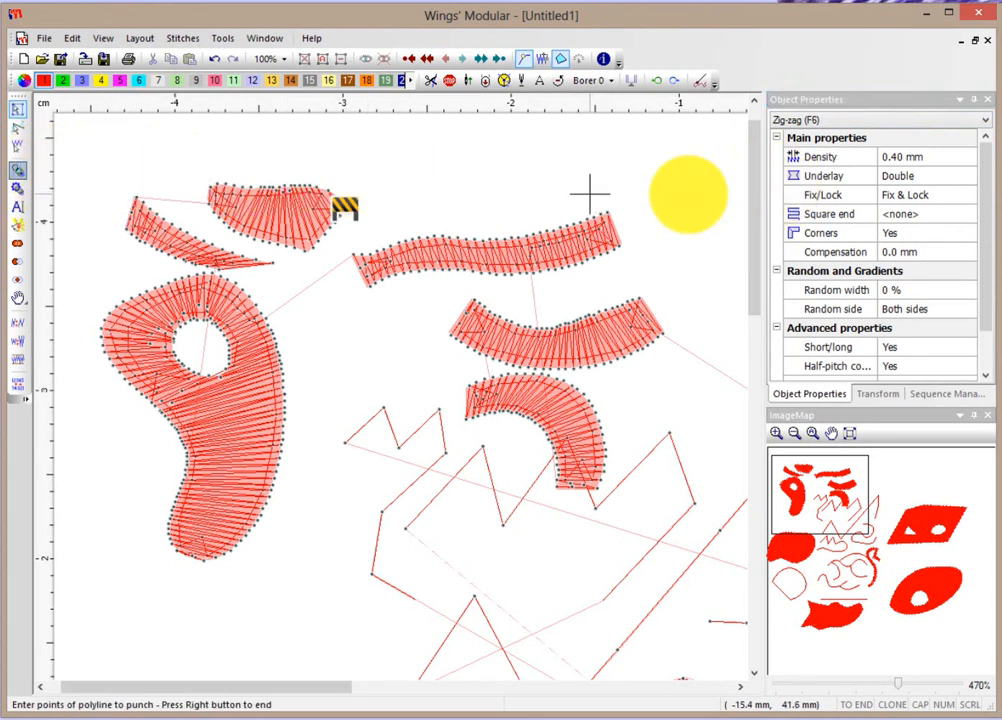
{"action": "left_click", "coordinate": [464, 158]}
{"action": "left_click", "coordinate": [464, 206]}
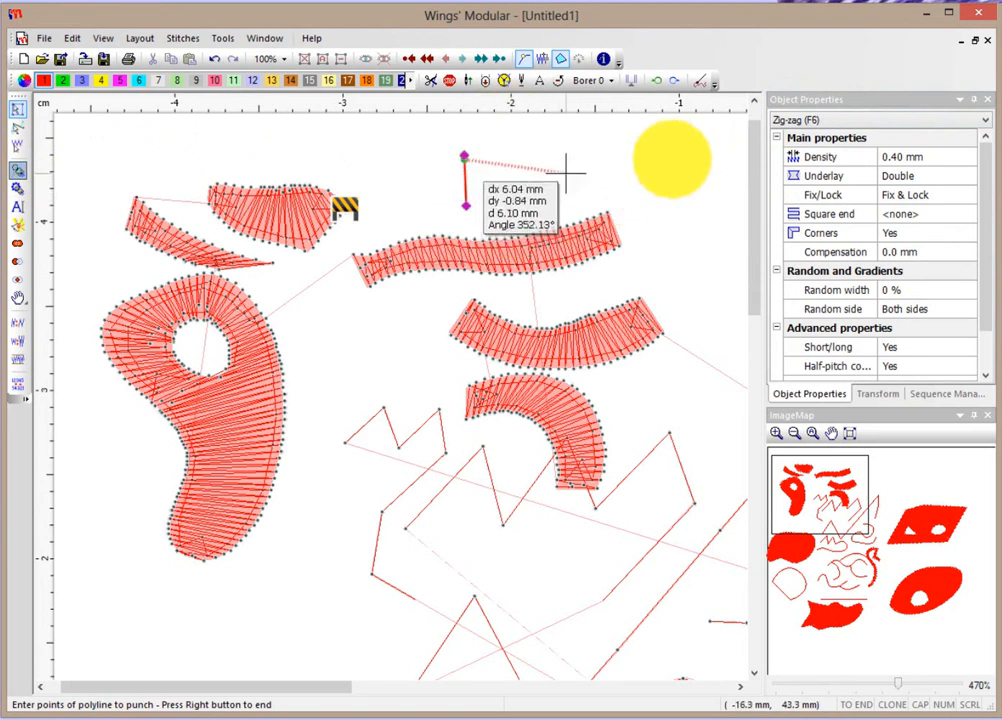
{"action": "left_click", "coordinate": [587, 151]}
{"action": "left_click", "coordinate": [592, 203]}
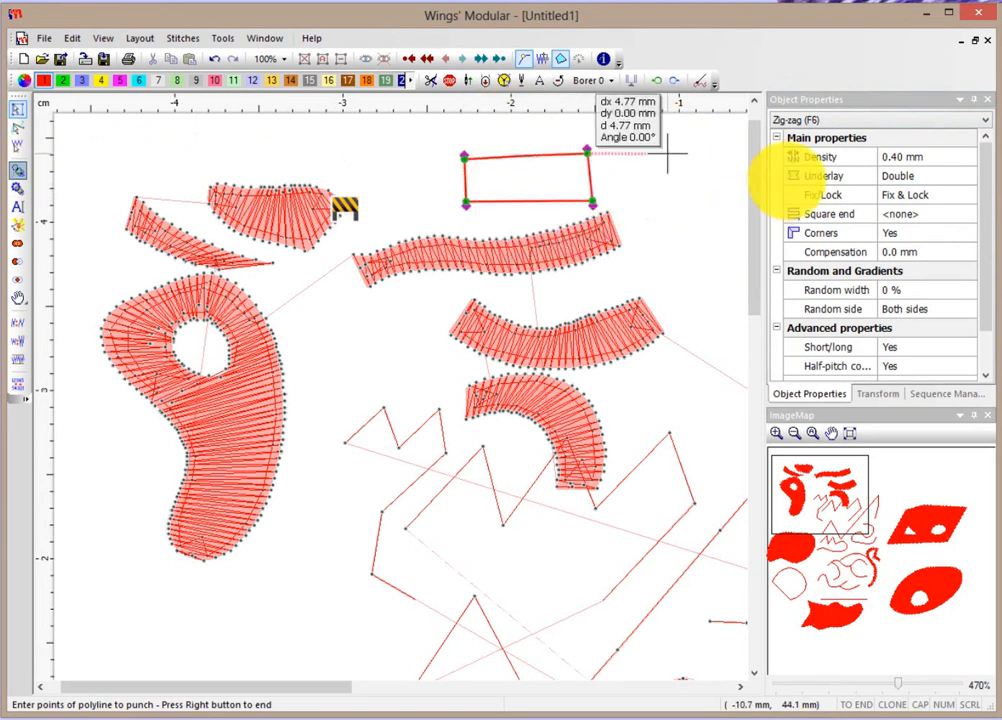
{"action": "left_click", "coordinate": [670, 143]}
{"action": "left_click", "coordinate": [677, 201]}
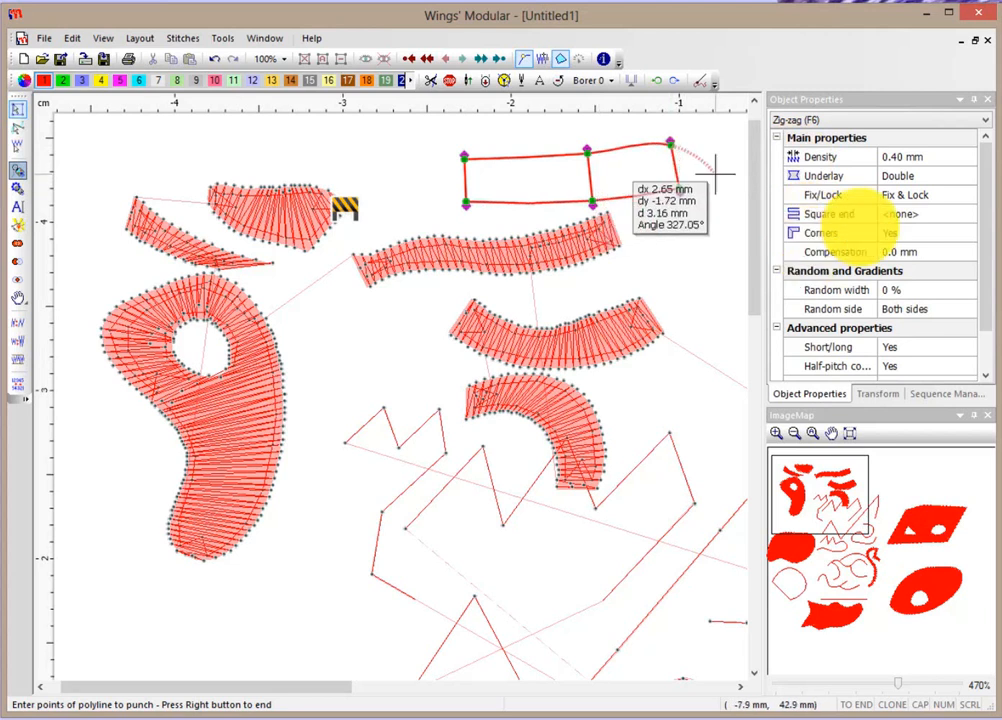
{"action": "right_click", "coordinate": [712, 164]}
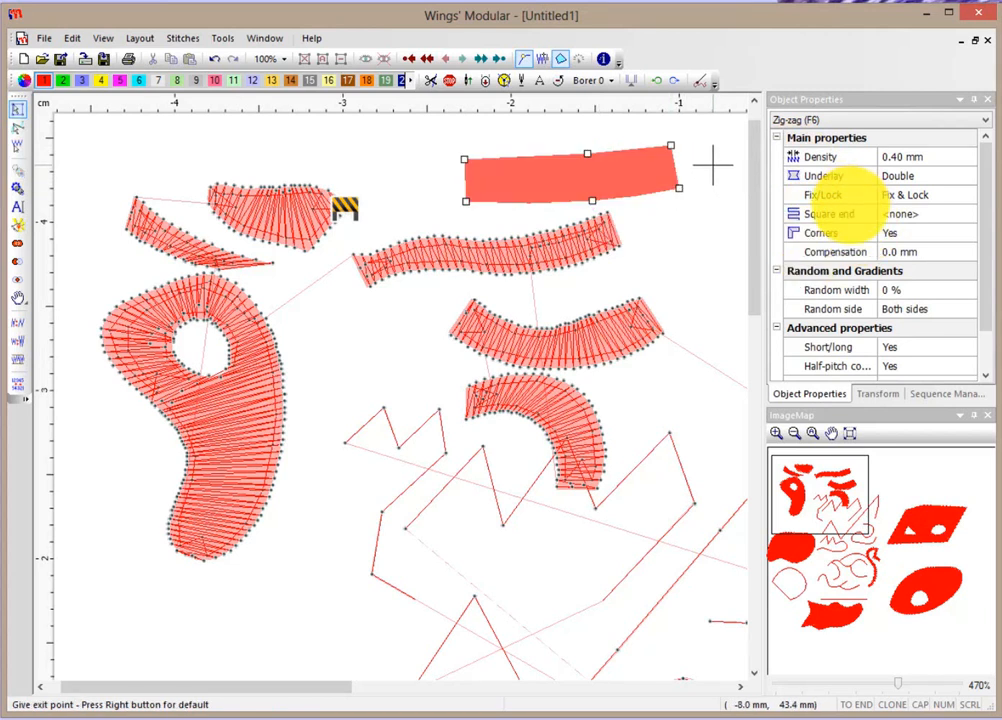
{"action": "right_click", "coordinate": [712, 164]}
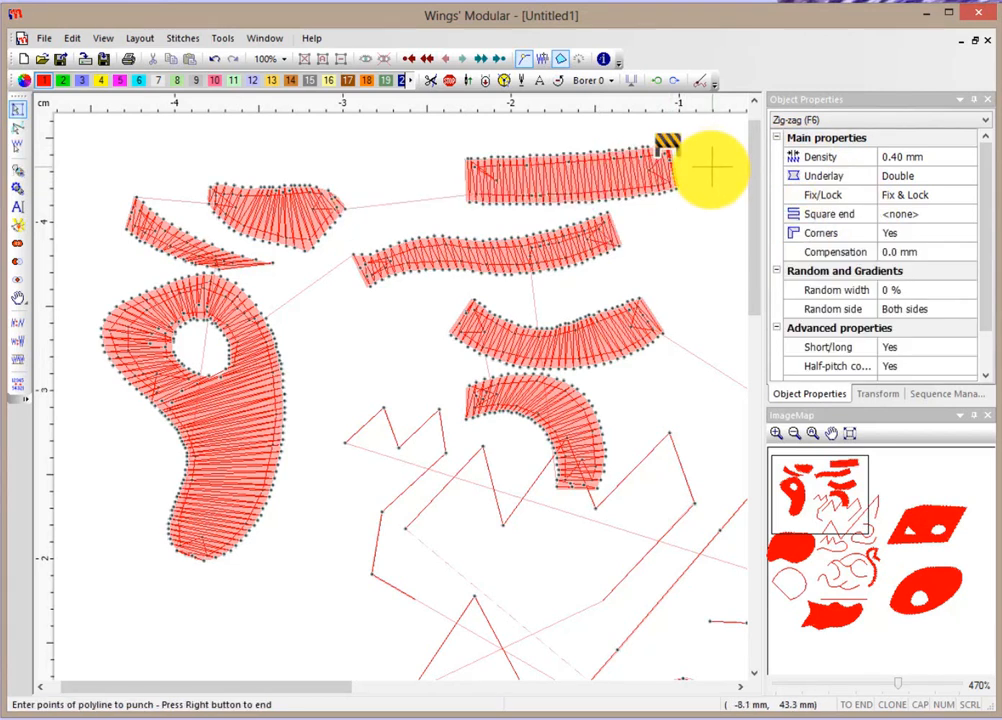
{"action": "right_click", "coordinate": [712, 168]}
{"action": "left_click", "coordinate": [712, 172]}
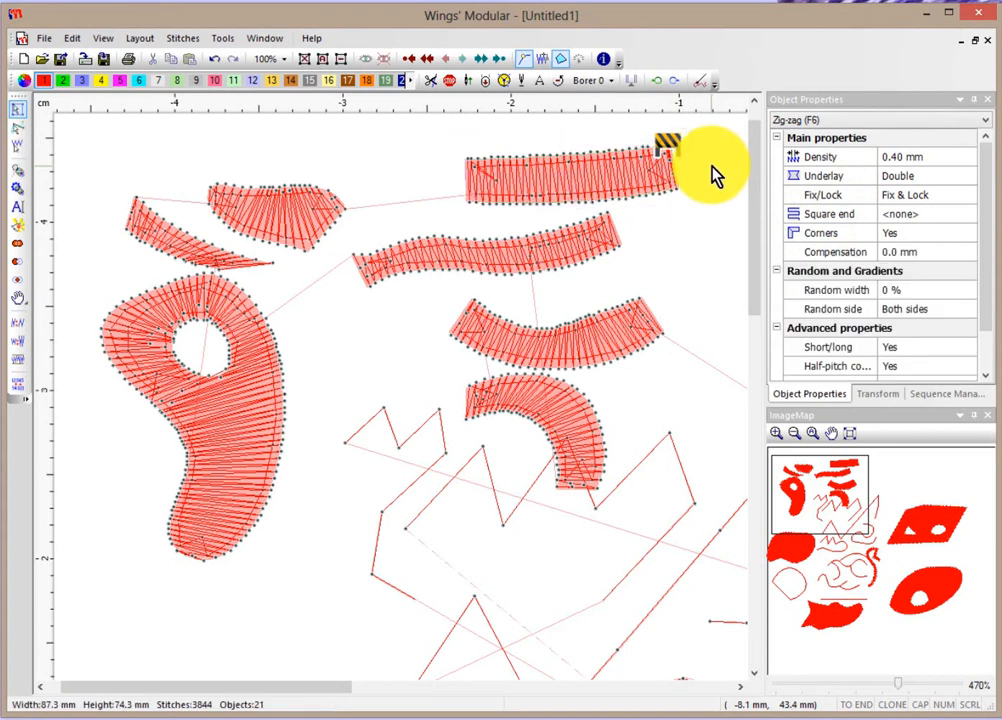
- Digitize a closed seven-point zig-zag shape about 11.7 mm wide and 5 mm high above the small satin shape, with two stitch direction lines
{"action": "left_click", "coordinate": [17, 187]}
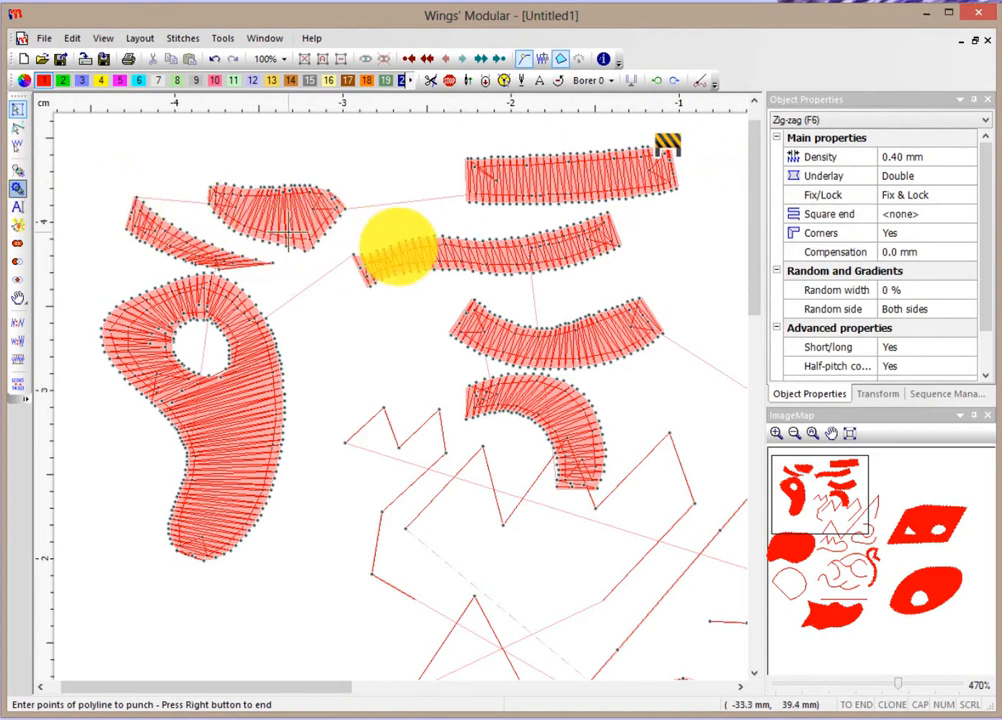
{"action": "left_click", "coordinate": [299, 140]}
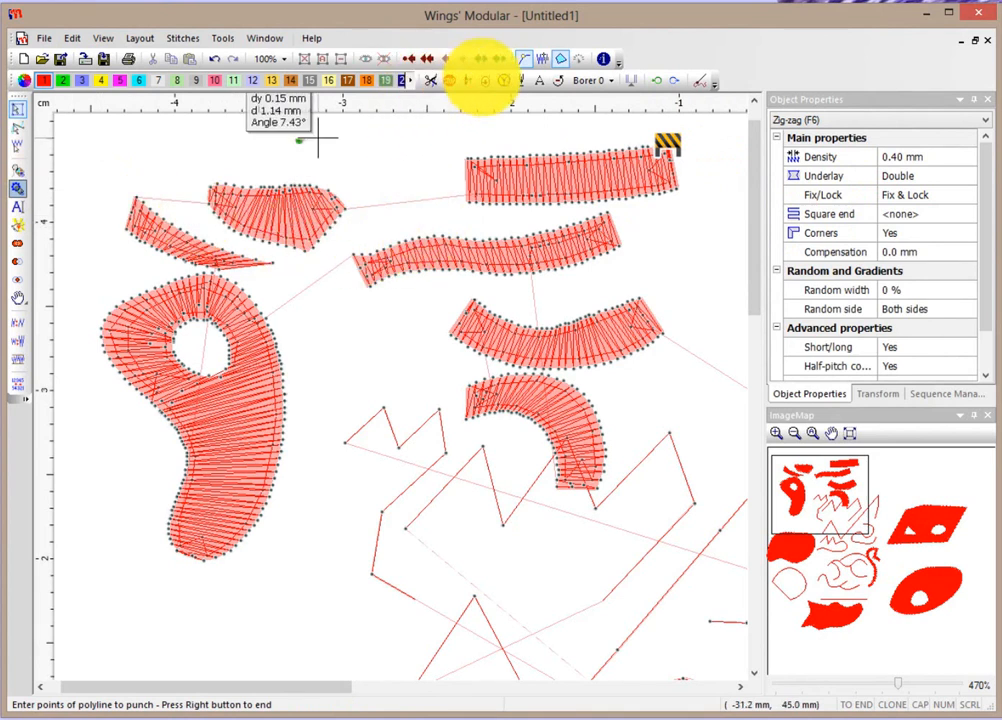
{"action": "left_click", "coordinate": [350, 135]}
{"action": "left_click", "coordinate": [440, 136]}
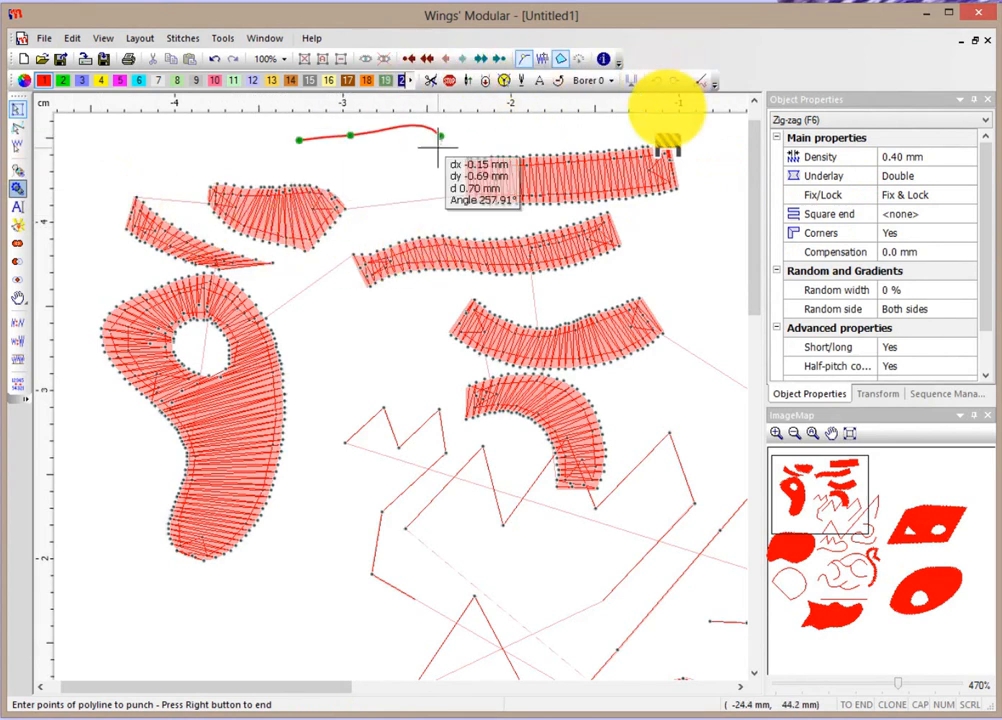
{"action": "left_click", "coordinate": [370, 207]}
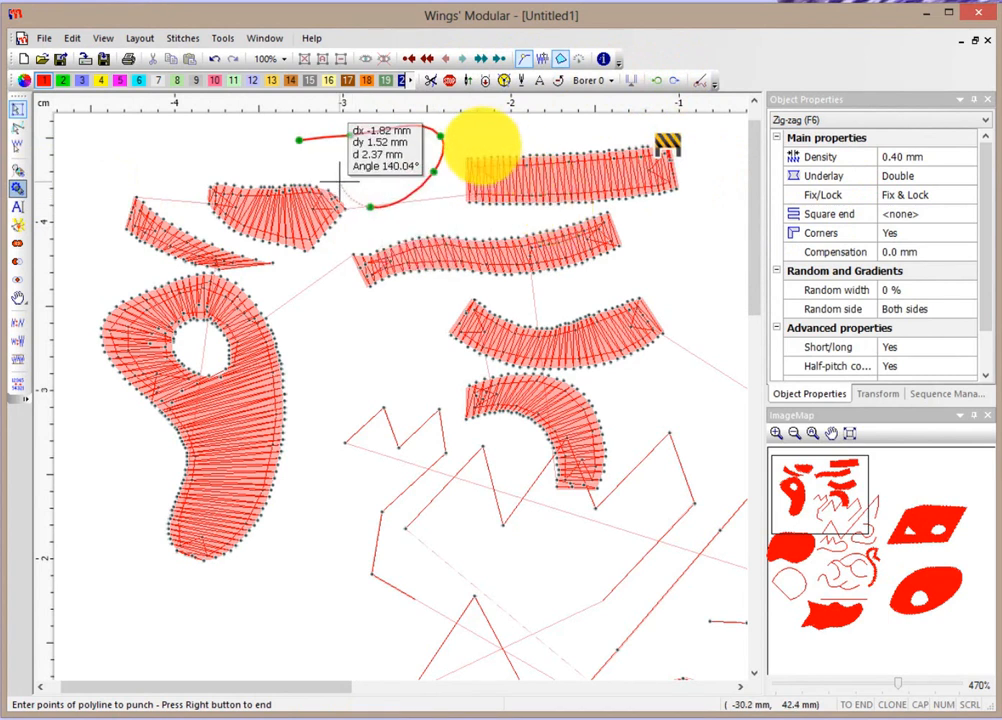
{"action": "left_click", "coordinate": [339, 182]}
{"action": "left_click", "coordinate": [242, 176]}
{"action": "right_click", "coordinate": [254, 142]}
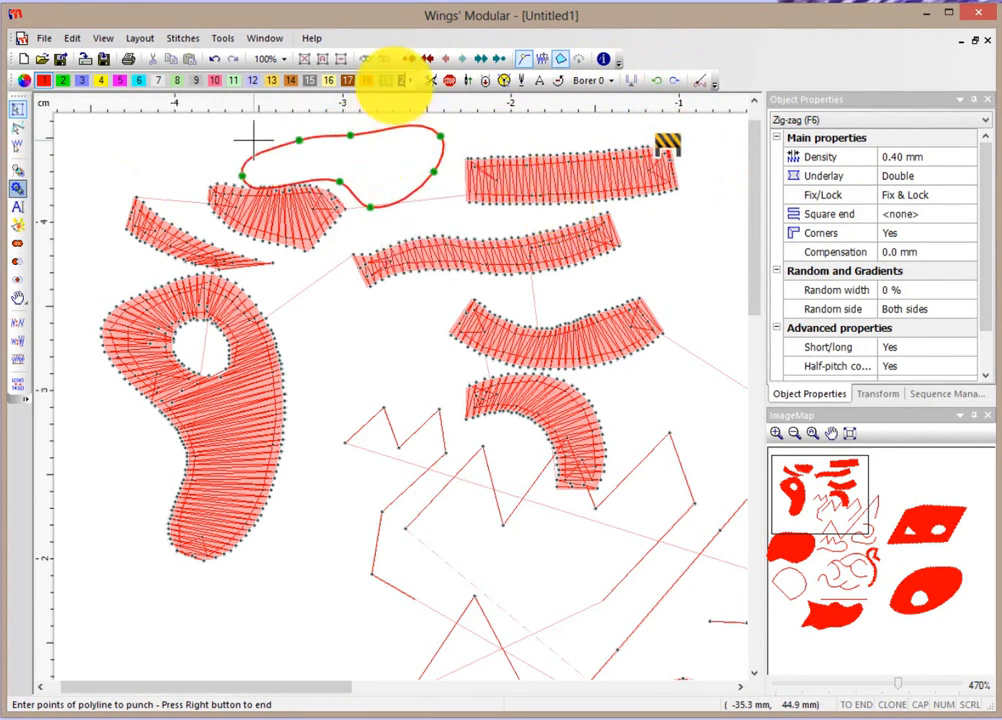
{"action": "right_click", "coordinate": [254, 140]}
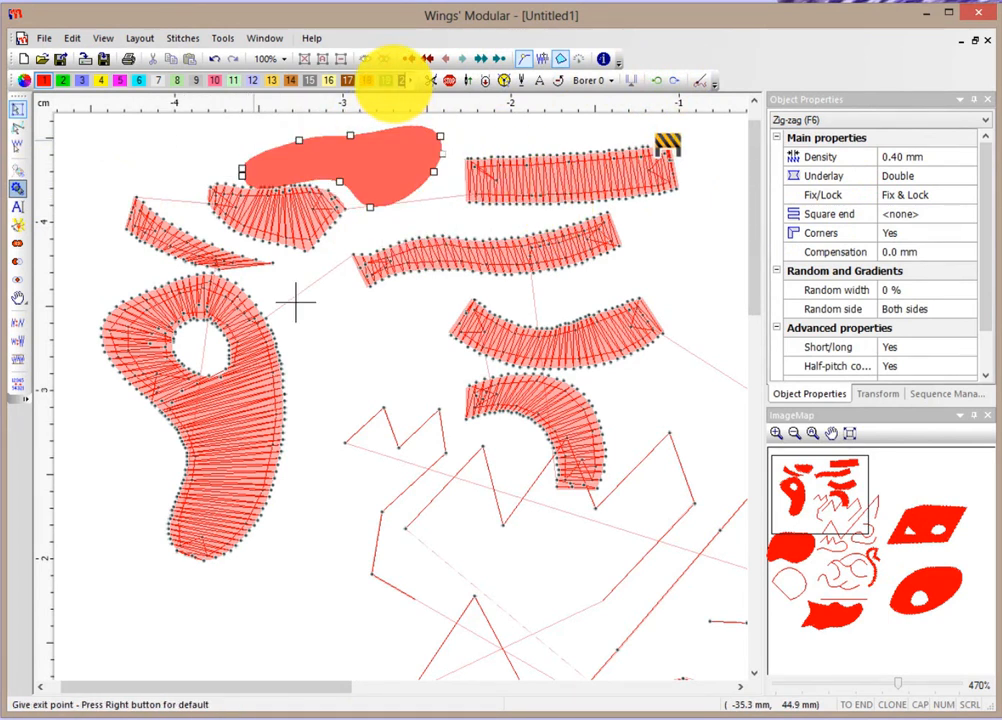
{"action": "right_click", "coordinate": [255, 143]}
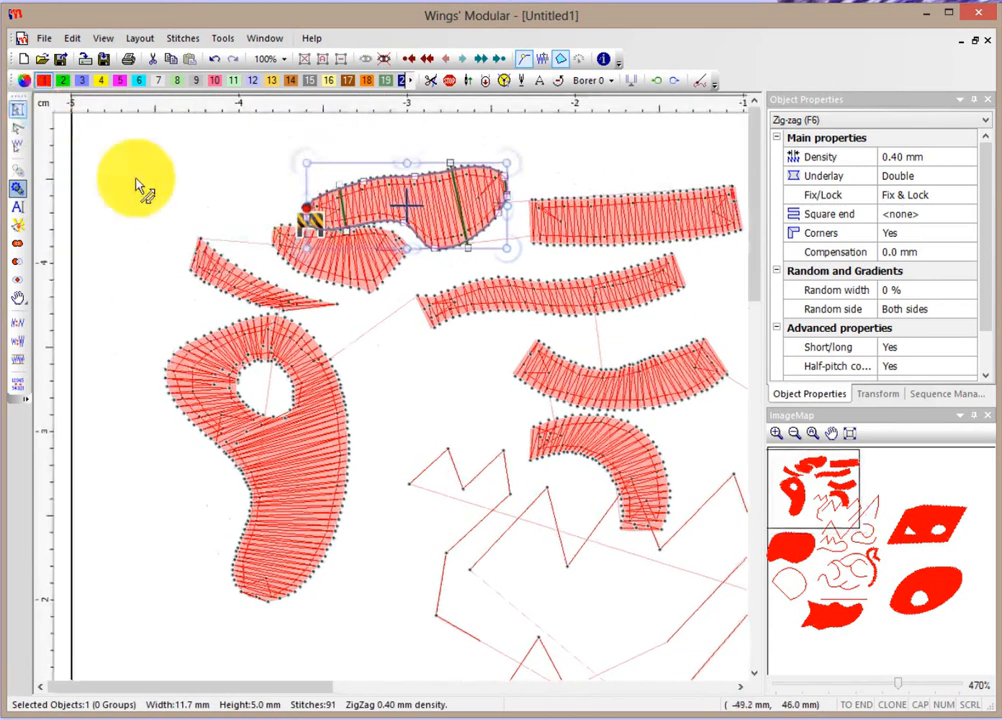
{"action": "right_click", "coordinate": [197, 172]}
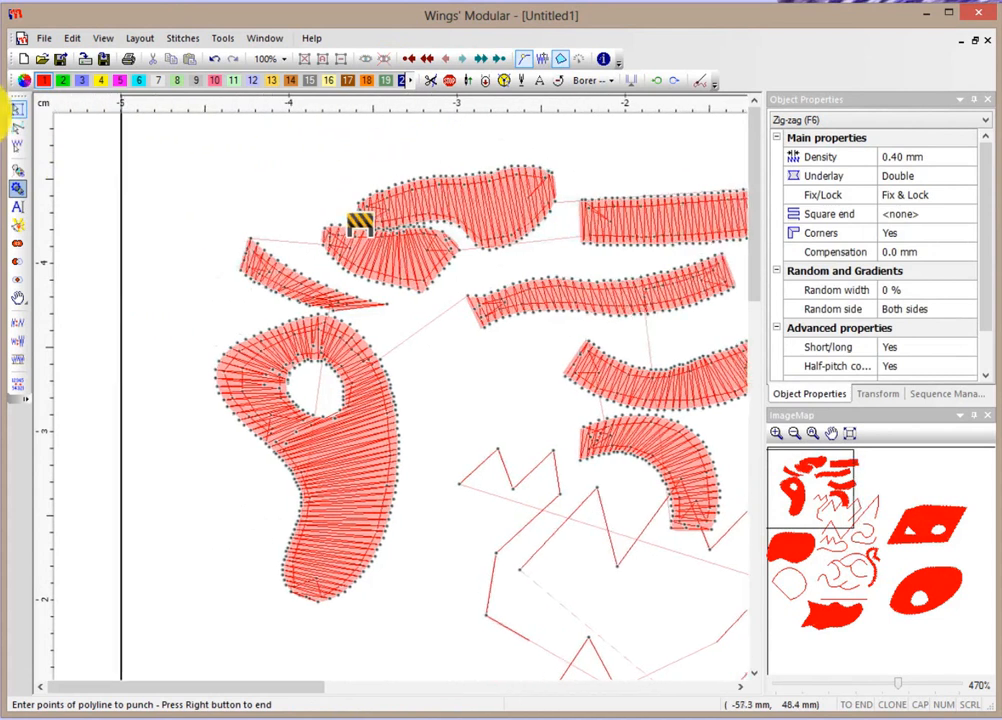
{"action": "right_click", "coordinate": [277, 197]}
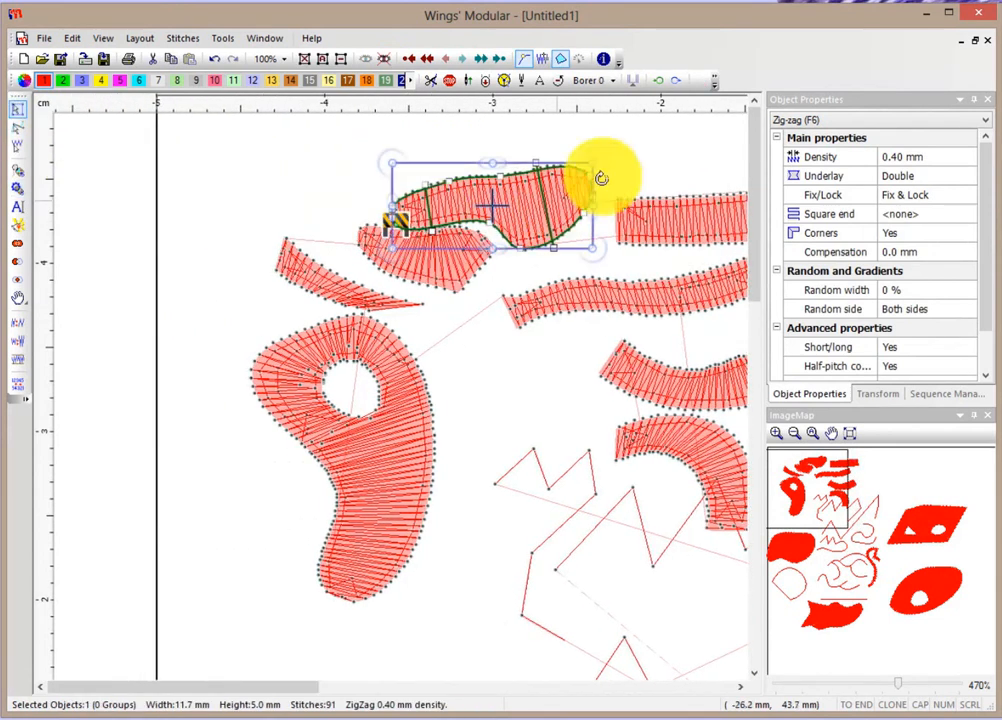
- Move the closed zig-zag shape slightly upward, clear of the small satin shape beneath it
{"action": "left_click", "coordinate": [741, 688]}
{"action": "left_click", "coordinate": [741, 688]}
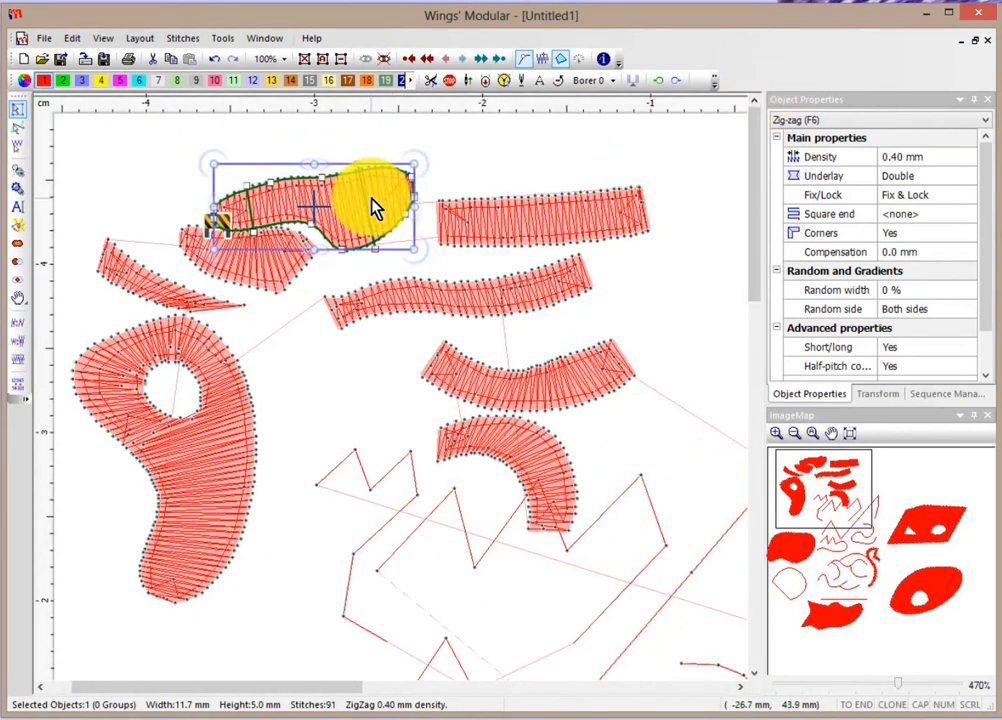
{"action": "left_click_drag", "start_coordinate": [376, 208], "coordinate": [365, 183]}
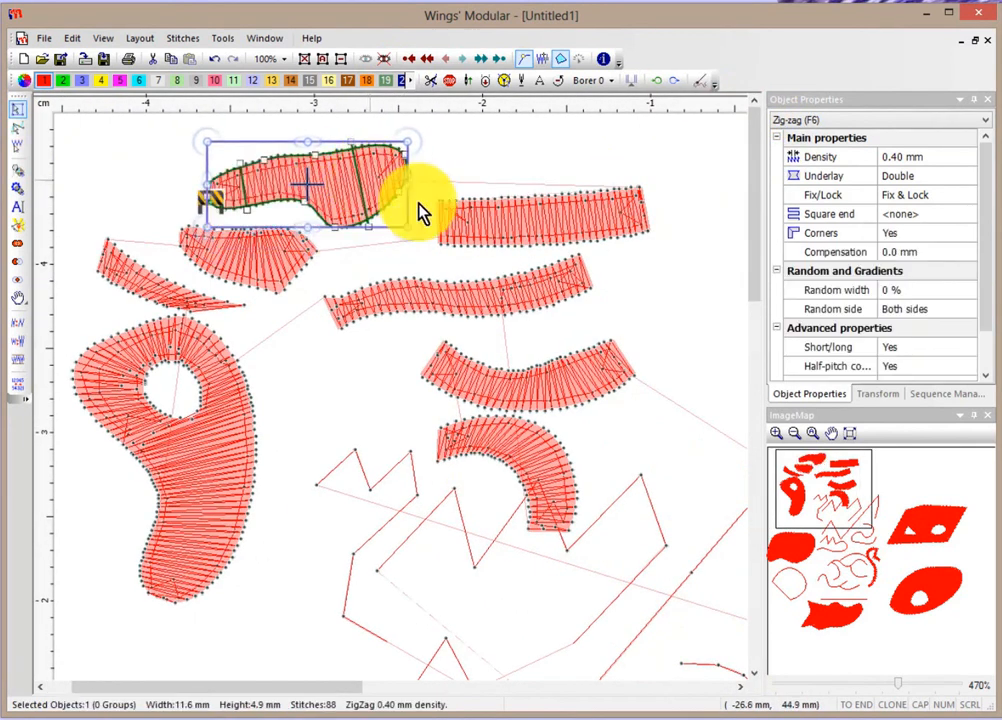
- Compare the object properties of the straight zig-zag column with those of the wavy satin column below it
{"action": "left_click", "coordinate": [520, 230]}
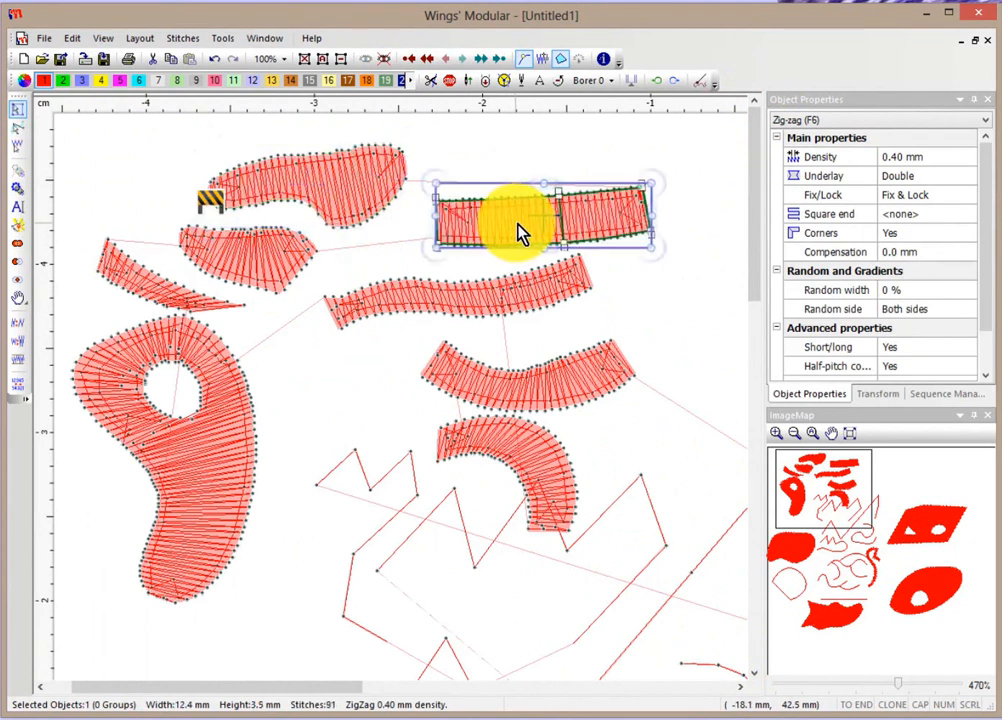
{"action": "left_click", "coordinate": [647, 284]}
{"action": "scroll", "coordinate": [567, 226], "scroll_direction": "up", "scroll_amount": 2}
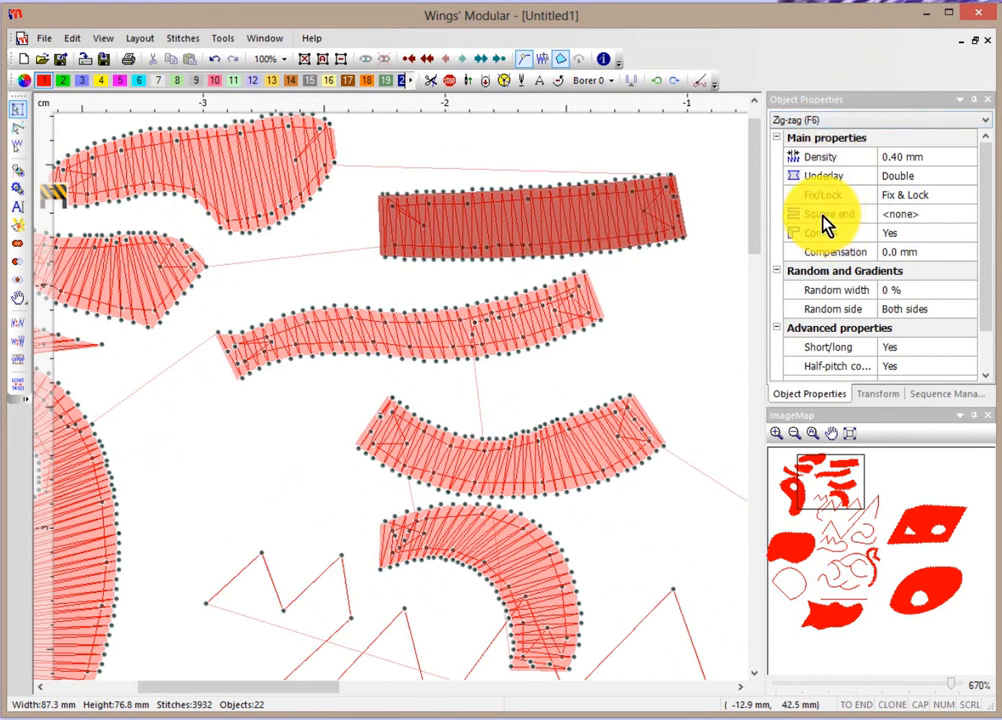
{"action": "left_click", "coordinate": [615, 324]}
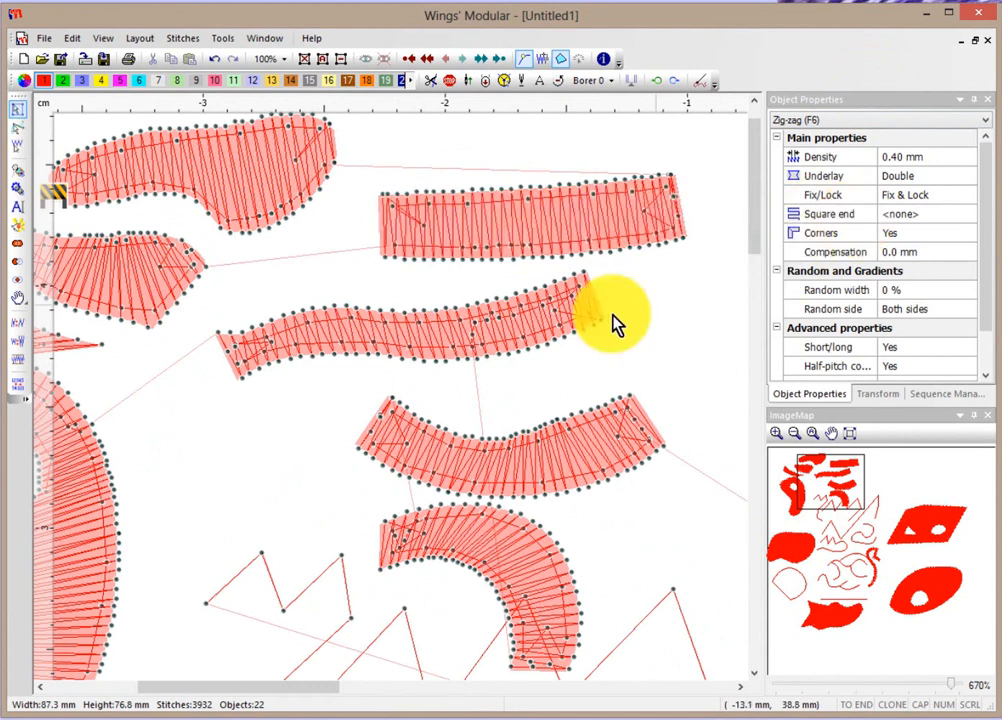
{"action": "left_click", "coordinate": [537, 323]}
{"action": "key", "text": "F4"}
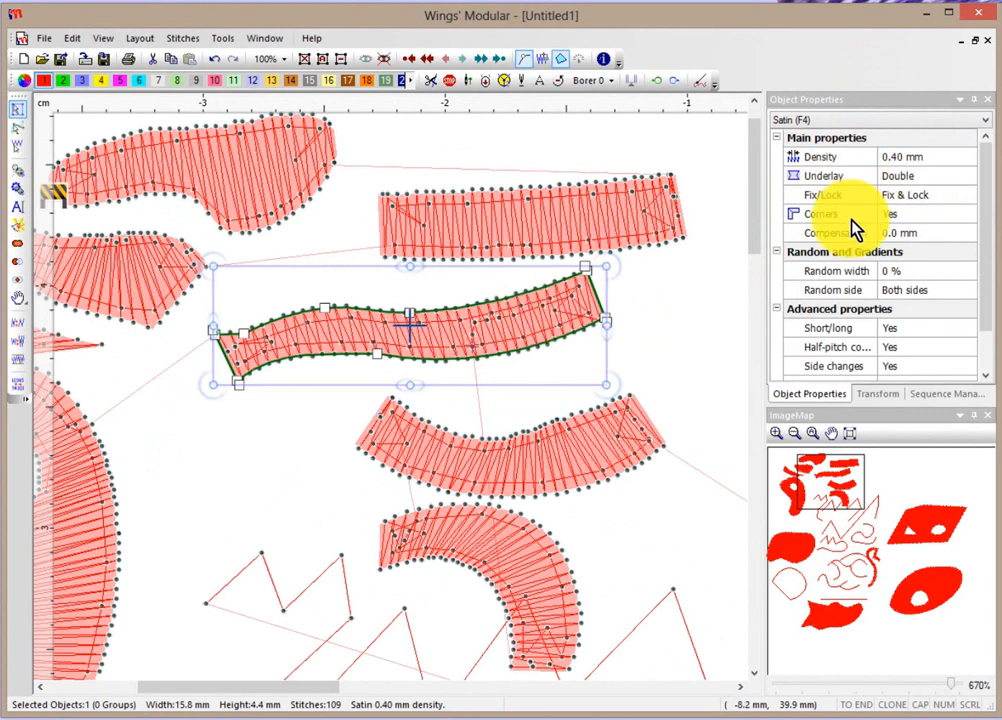
- Set the straight zig-zag column's Square end to Square and its density to 1.00 mm
{"action": "left_click", "coordinate": [543, 219]}
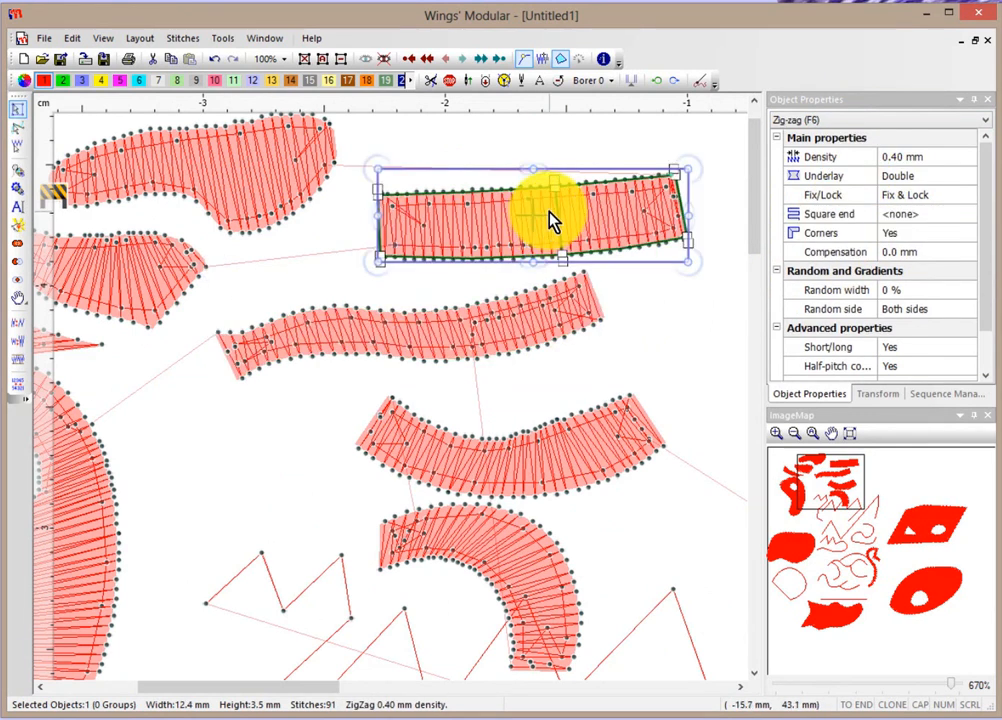
{"action": "left_click", "coordinate": [903, 218]}
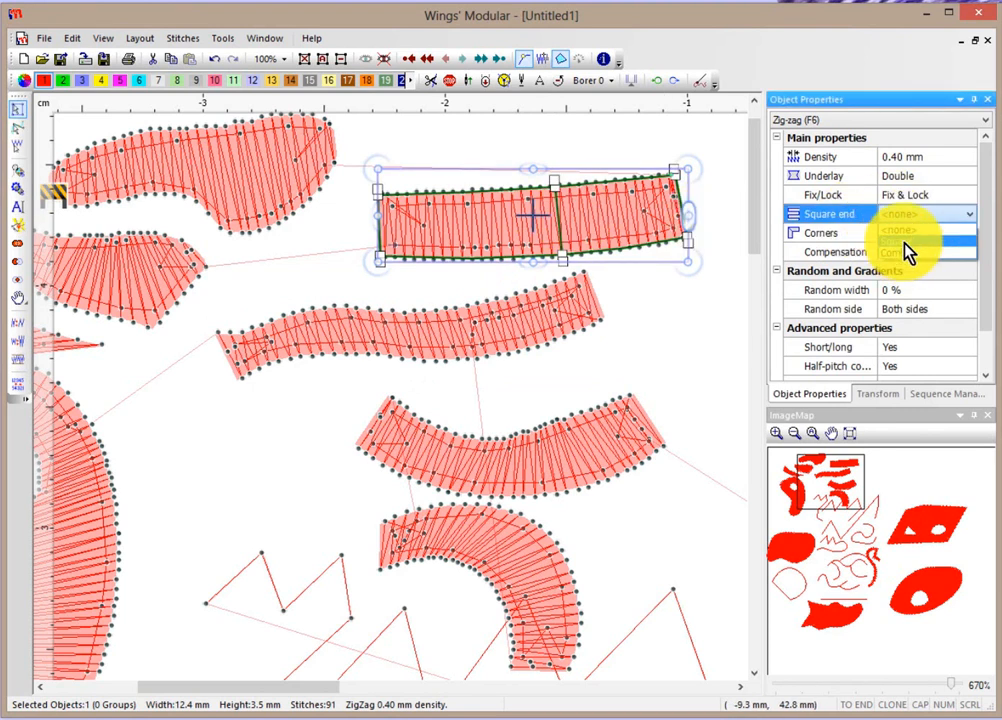
{"action": "left_click", "coordinate": [907, 252]}
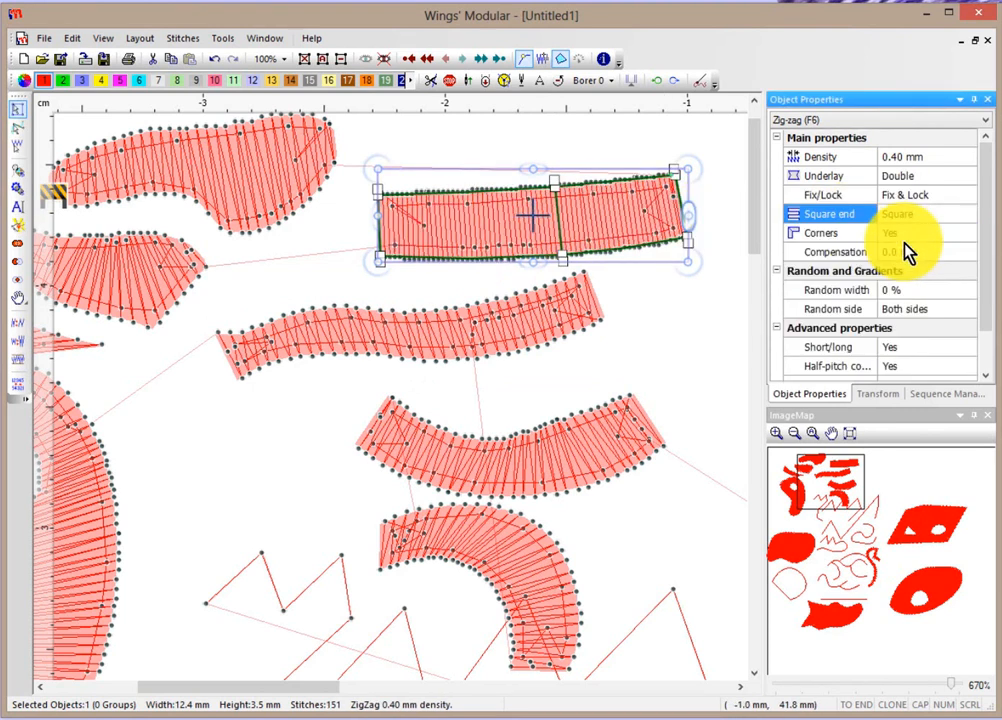
{"action": "left_click", "coordinate": [896, 156]}
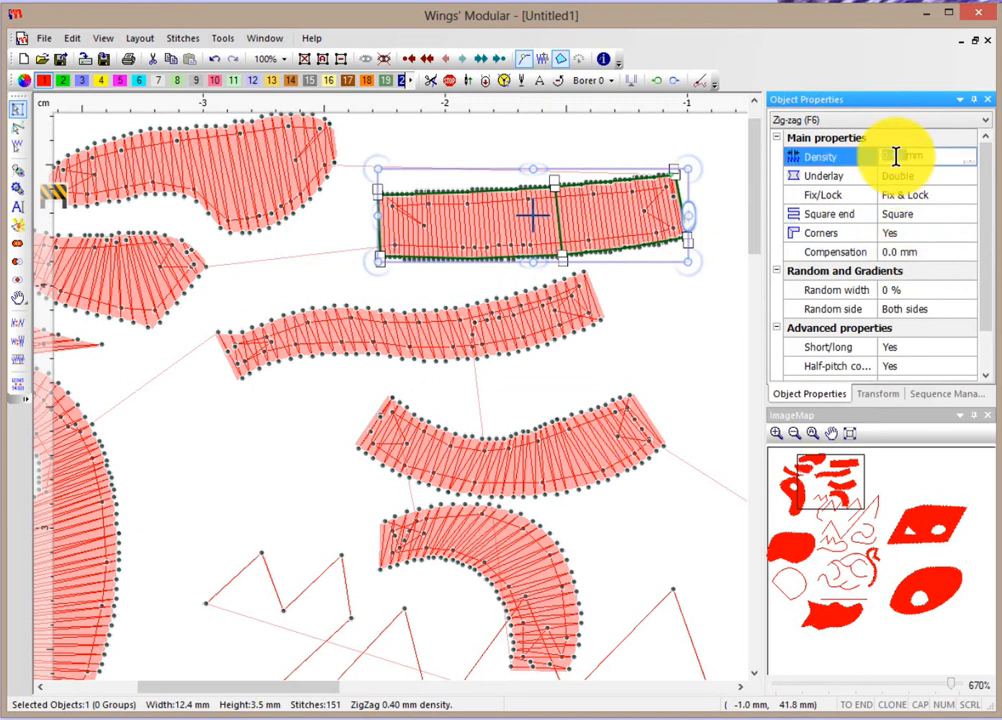
{"action": "type", "text": "1mm"}
{"action": "key", "text": "Return"}
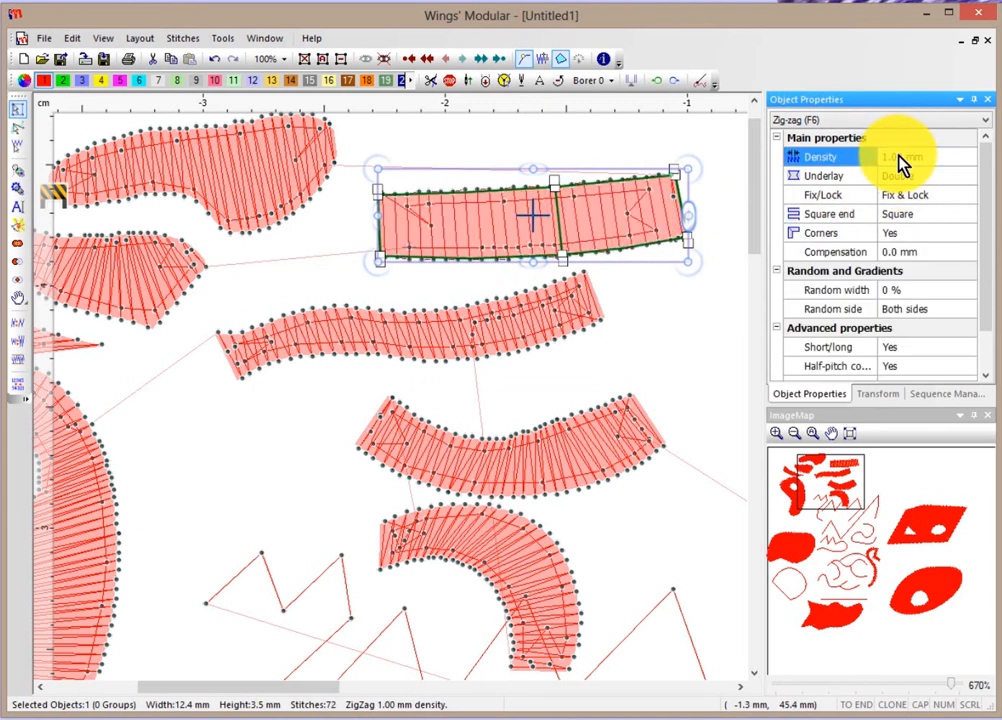
- Show the stitches in realistic 3D view and set the straight zig-zag column's underlay to Tacking
{"action": "left_click", "coordinate": [517, 272]}
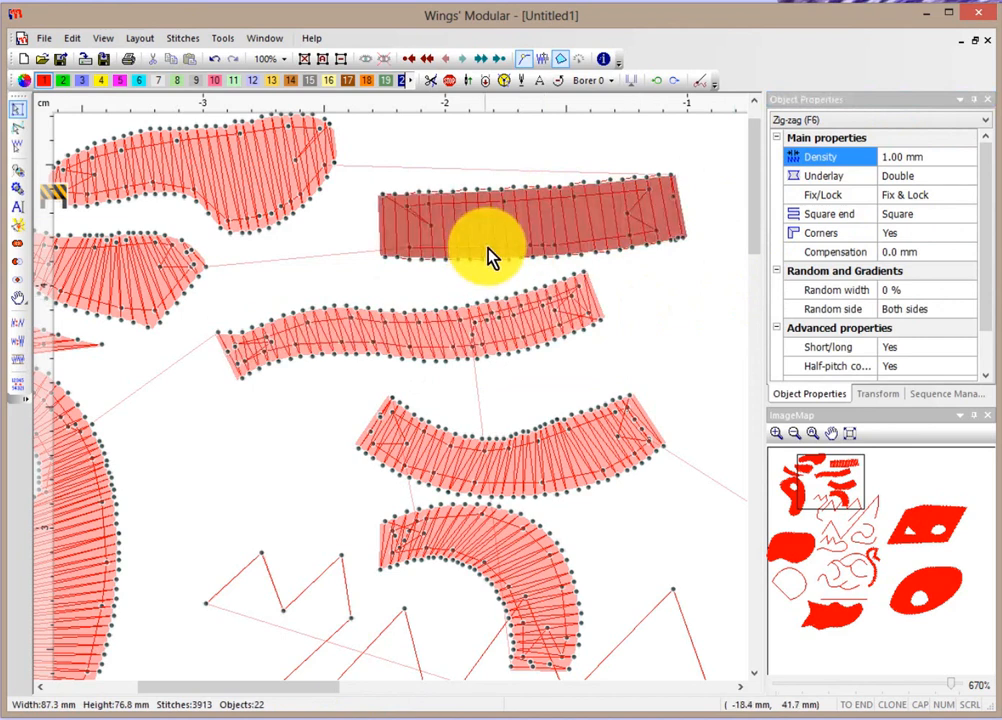
{"action": "key", "text": "3"}
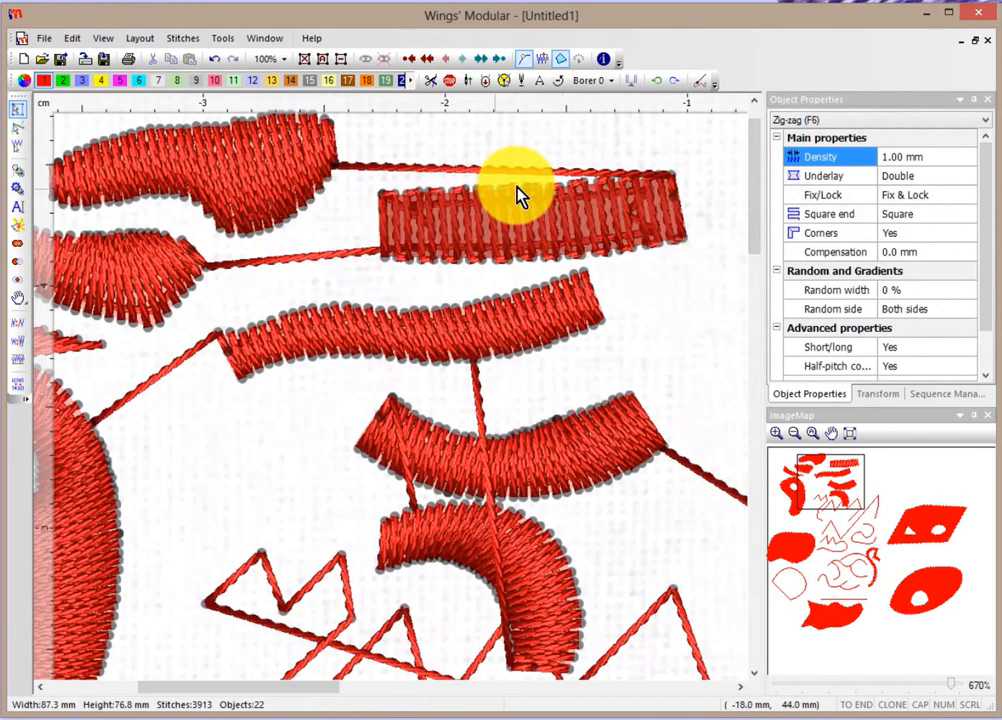
{"action": "left_click", "coordinate": [706, 215]}
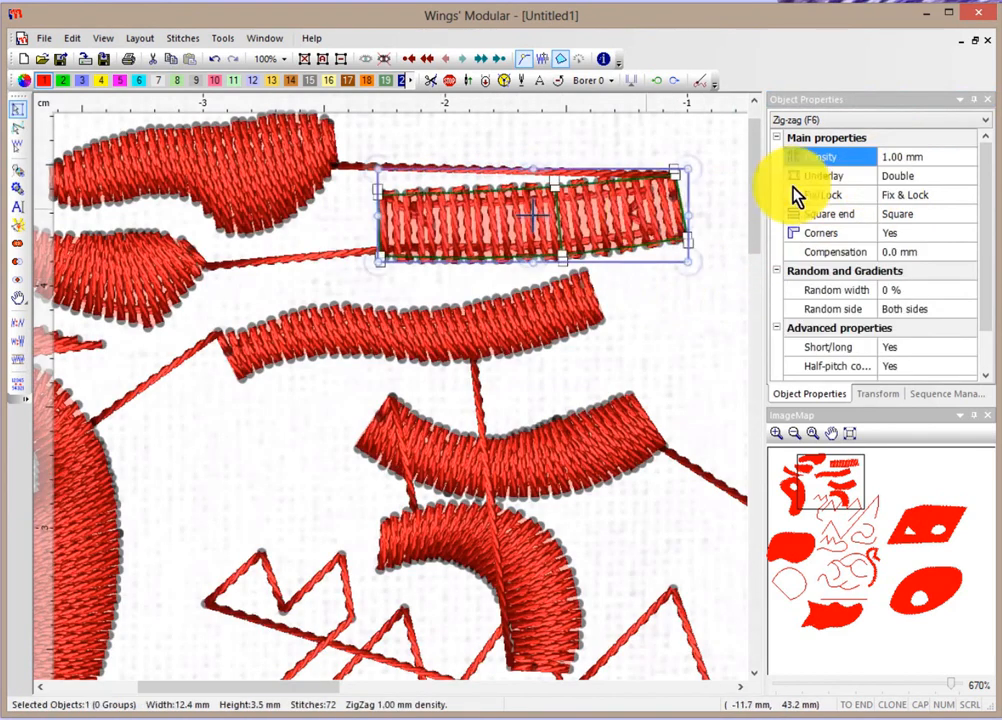
{"action": "left_click", "coordinate": [903, 178]}
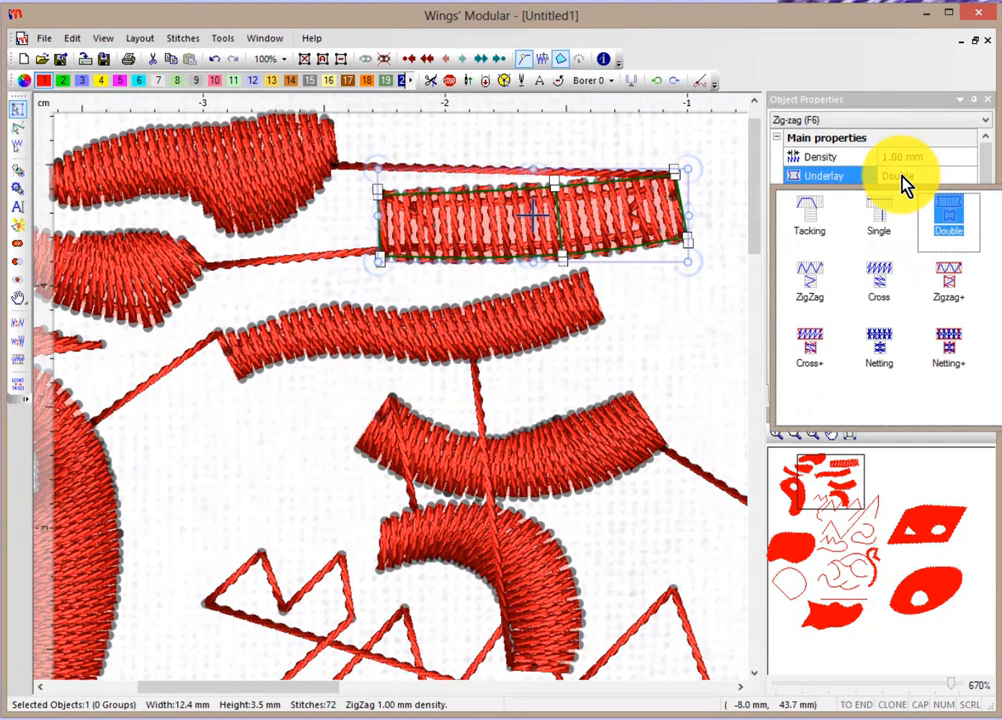
{"action": "left_click", "coordinate": [803, 214]}
{"action": "left_click", "coordinate": [660, 295]}
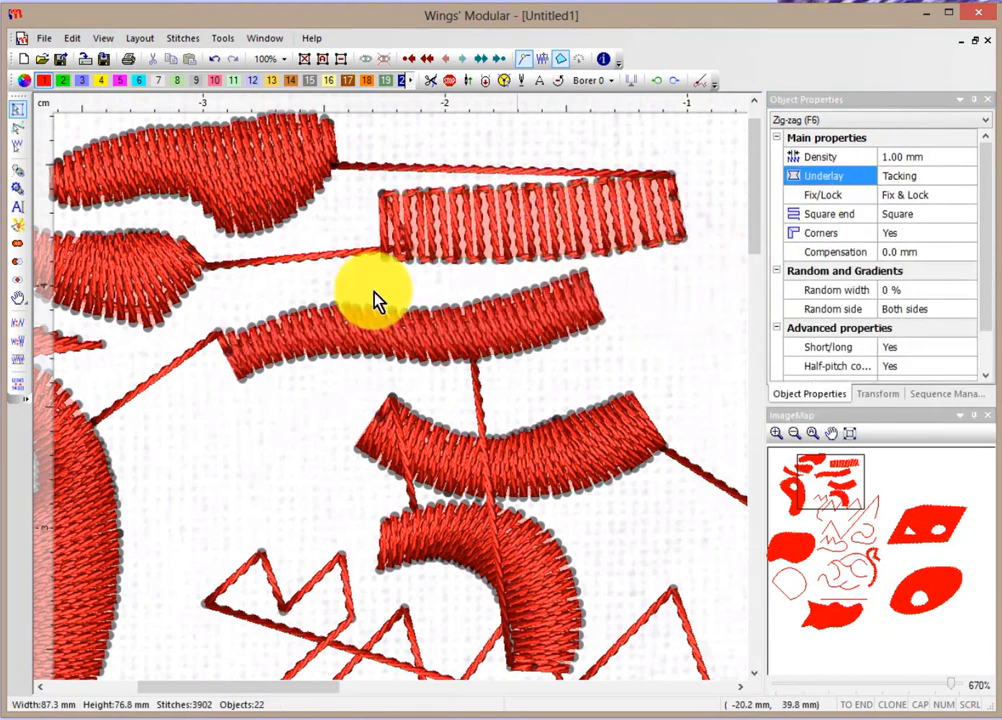
- Change the straight zig-zag column's Square end to Comb and clear the selection
{"action": "scroll", "coordinate": [438, 246], "scroll_direction": "up", "scroll_amount": 3}
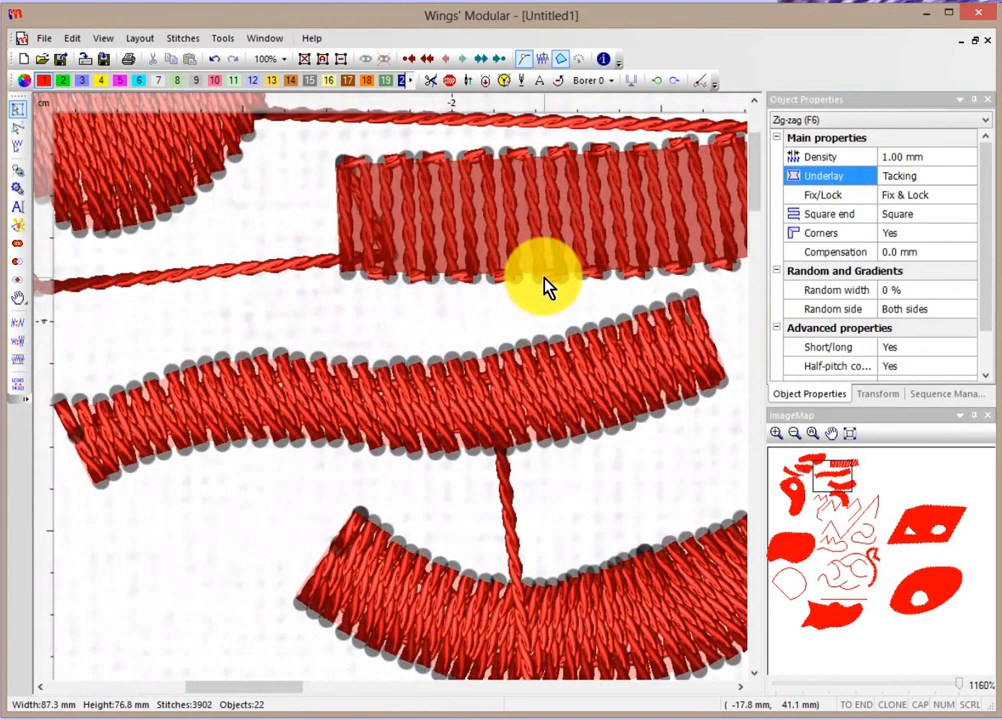
{"action": "left_click", "coordinate": [691, 233]}
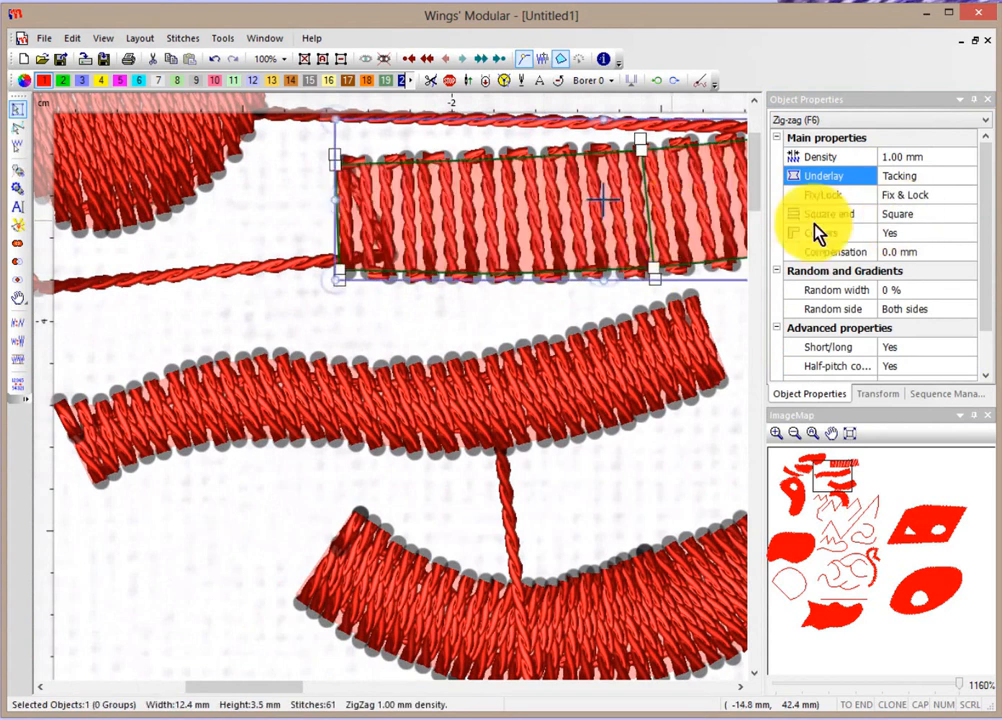
{"action": "left_click", "coordinate": [884, 215]}
{"action": "left_click", "coordinate": [903, 255]}
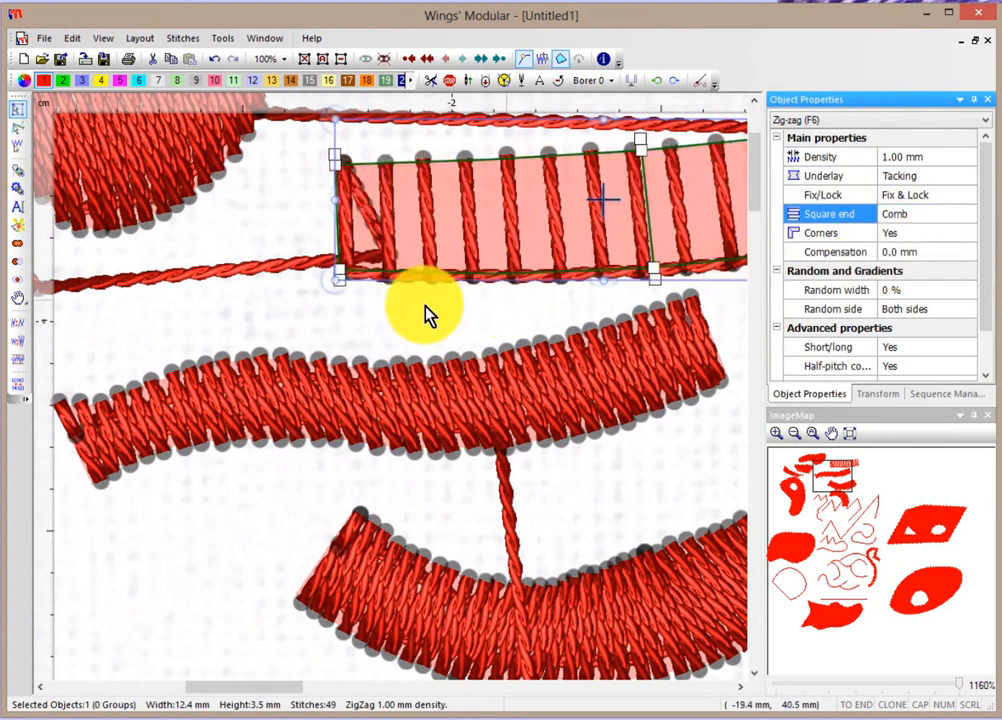
{"action": "left_click", "coordinate": [294, 311]}
{"action": "scroll", "coordinate": [350, 292], "scroll_direction": "down", "scroll_amount": 3}
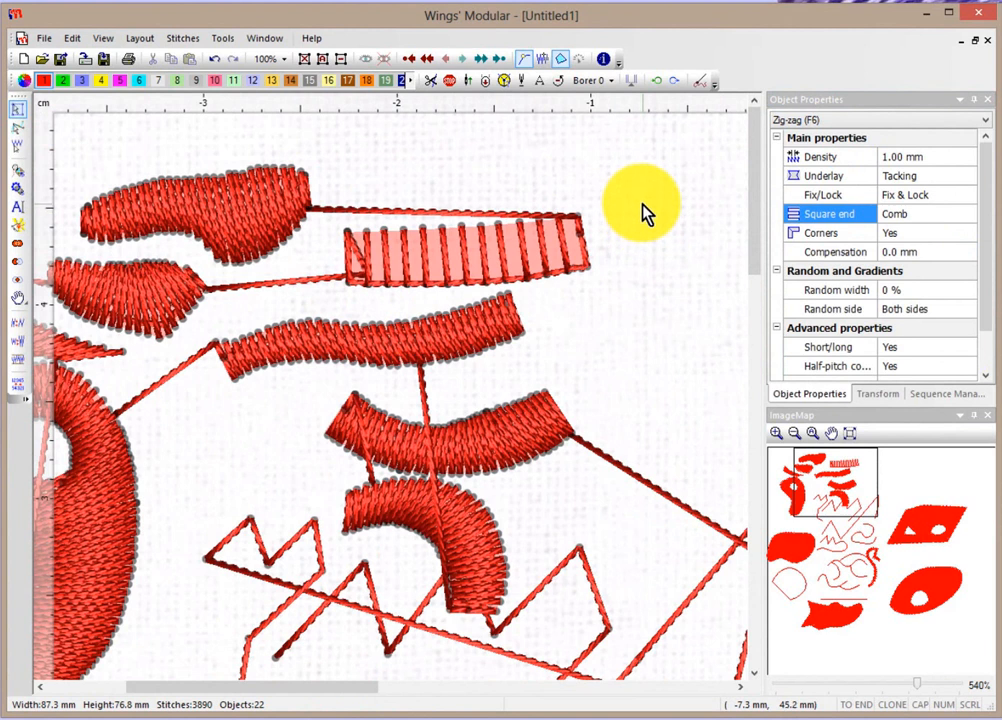
- Digitize a curved five-pair zig-zag column about 12.3 mm wide and 9.2 mm high, passing above and right of the straight zig-zag column
{"action": "left_click", "coordinate": [24, 181]}
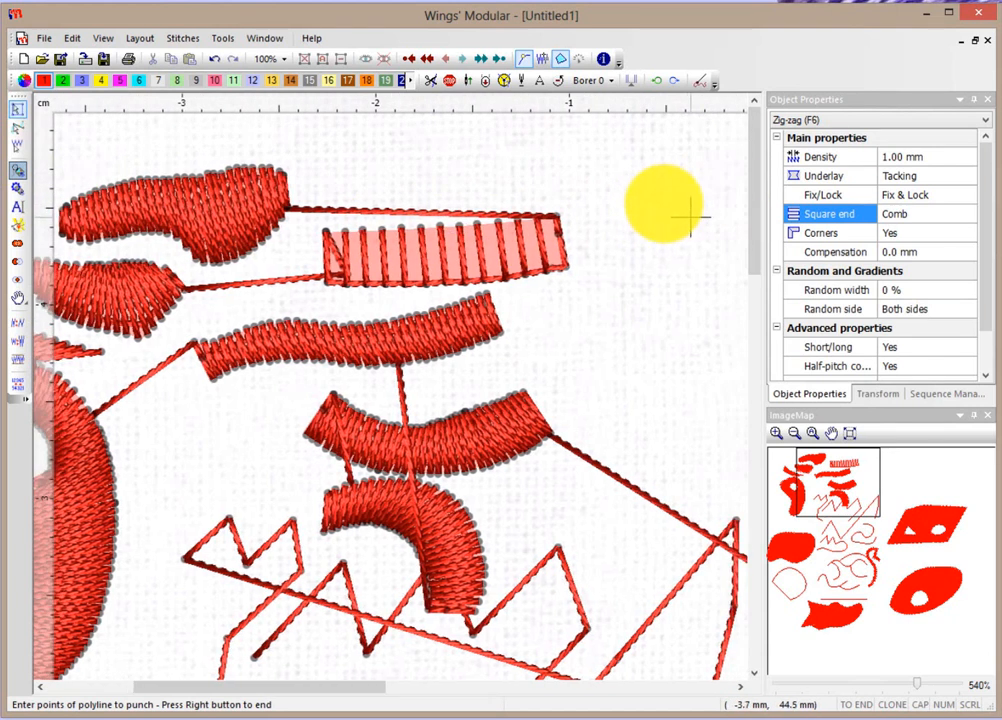
{"action": "left_click", "coordinate": [471, 157]}
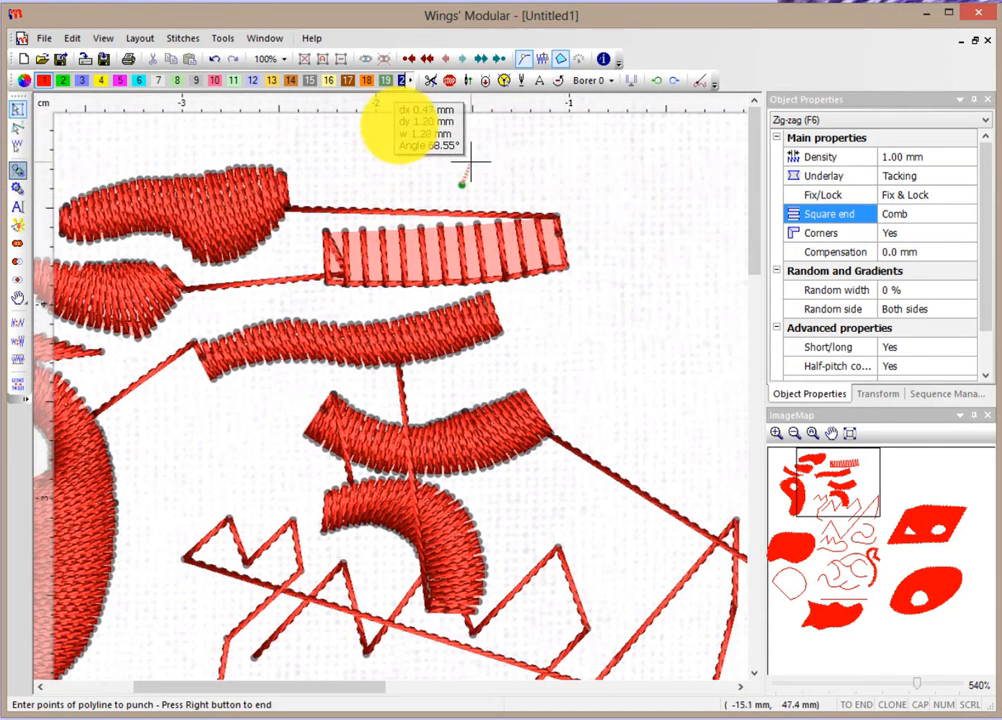
{"action": "left_click", "coordinate": [500, 207]}
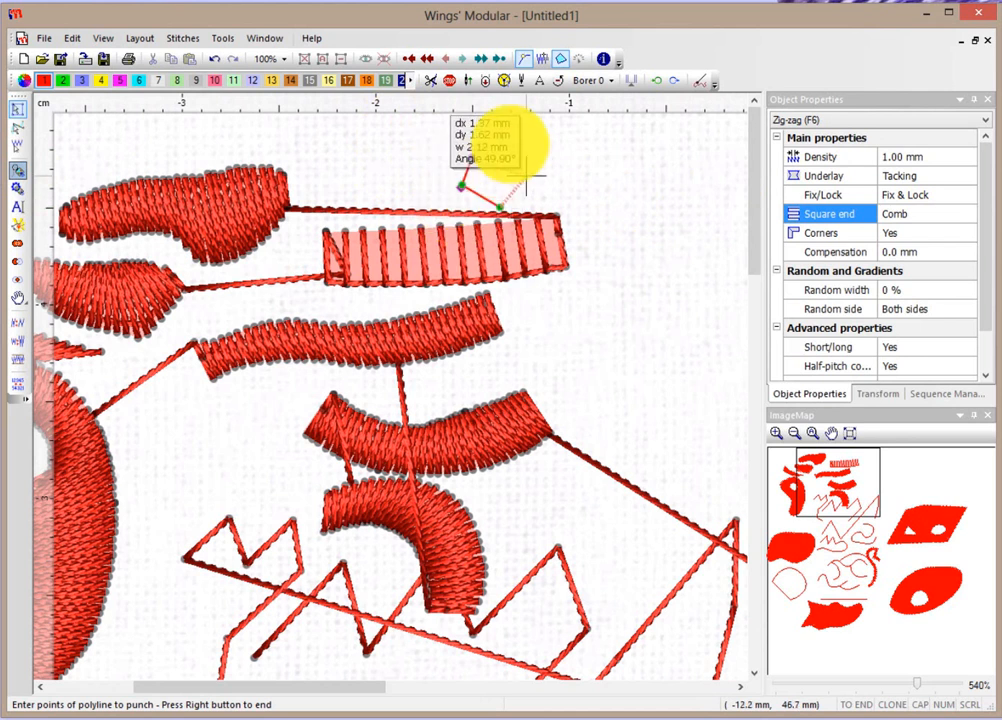
{"action": "left_click", "coordinate": [549, 151]}
{"action": "left_click", "coordinate": [609, 252]}
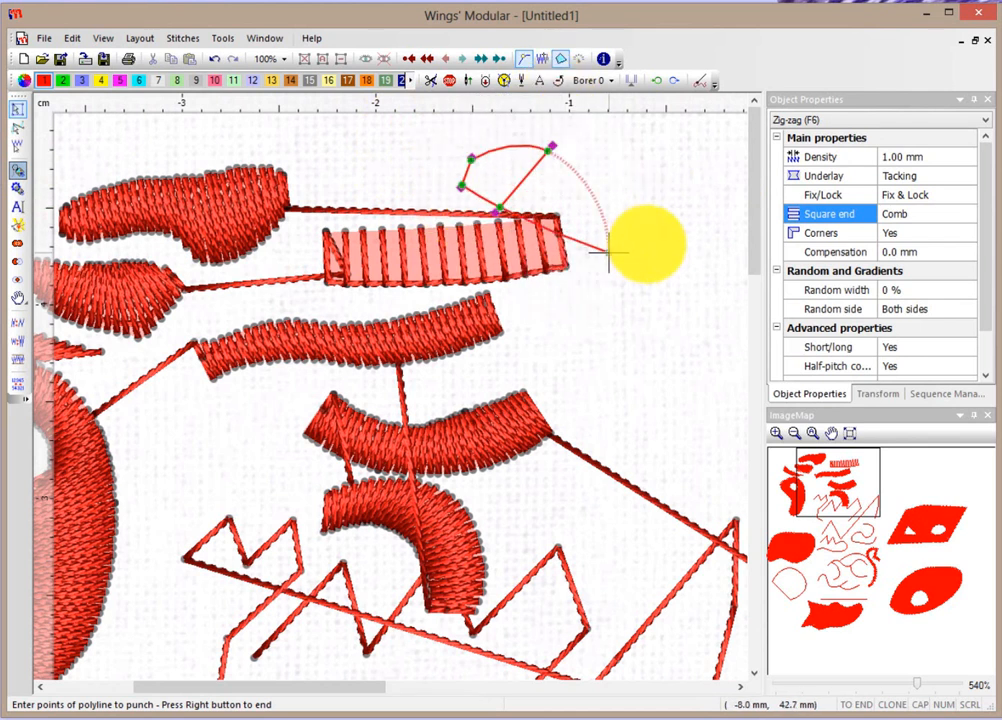
{"action": "left_click", "coordinate": [620, 231]}
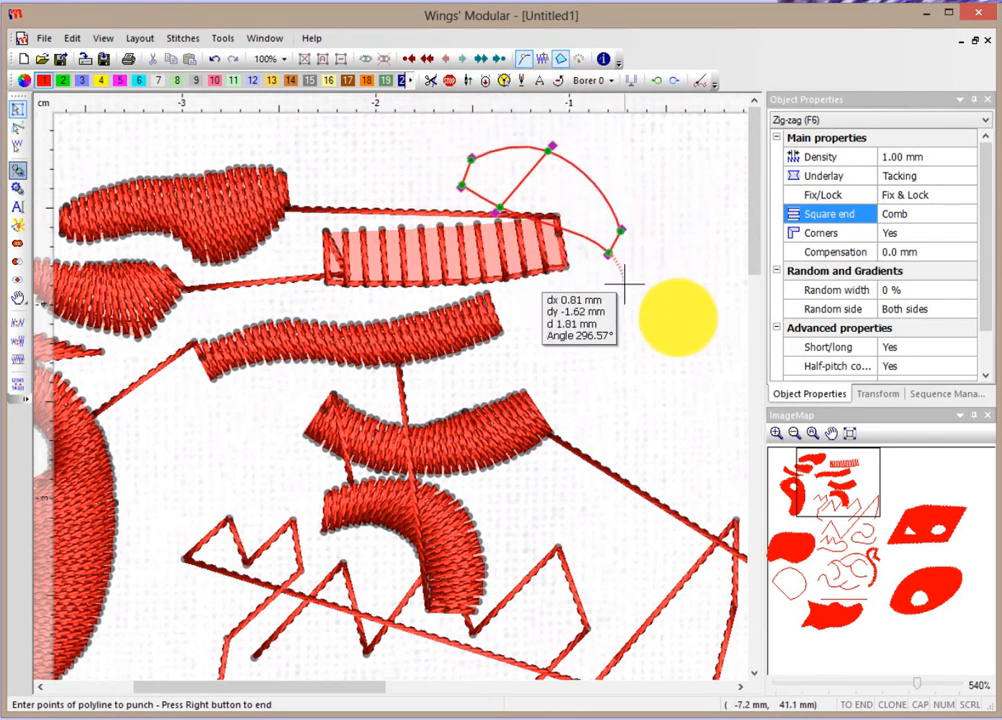
{"action": "left_click", "coordinate": [688, 205]}
{"action": "left_click", "coordinate": [685, 285]}
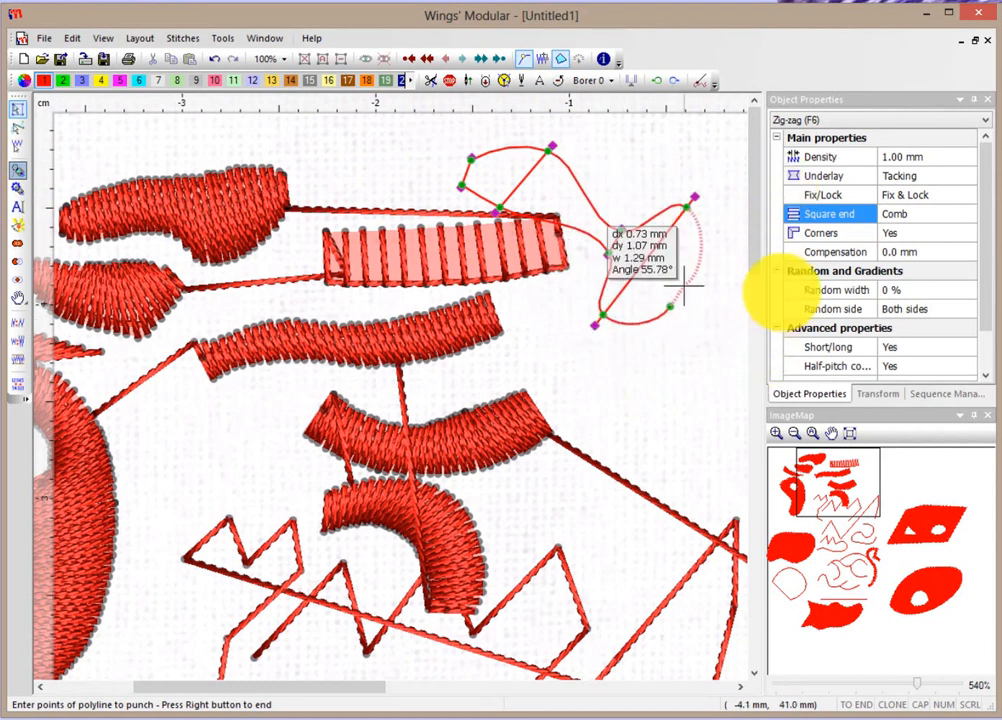
{"action": "left_click", "coordinate": [669, 308]}
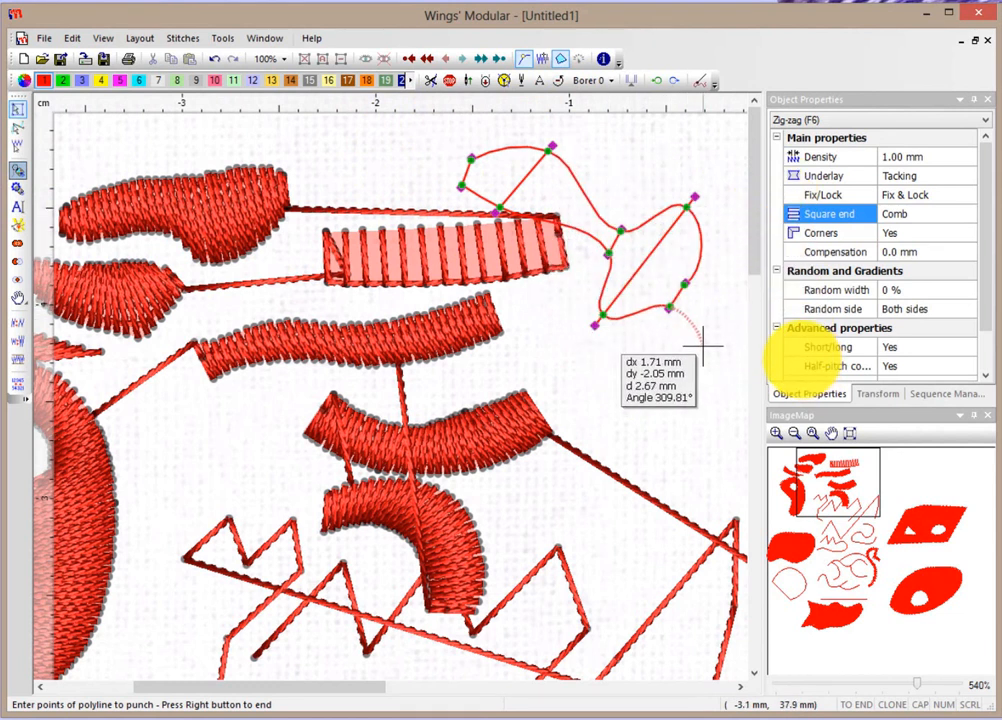
{"action": "right_click", "coordinate": [704, 346]}
{"action": "right_click", "coordinate": [704, 346]}
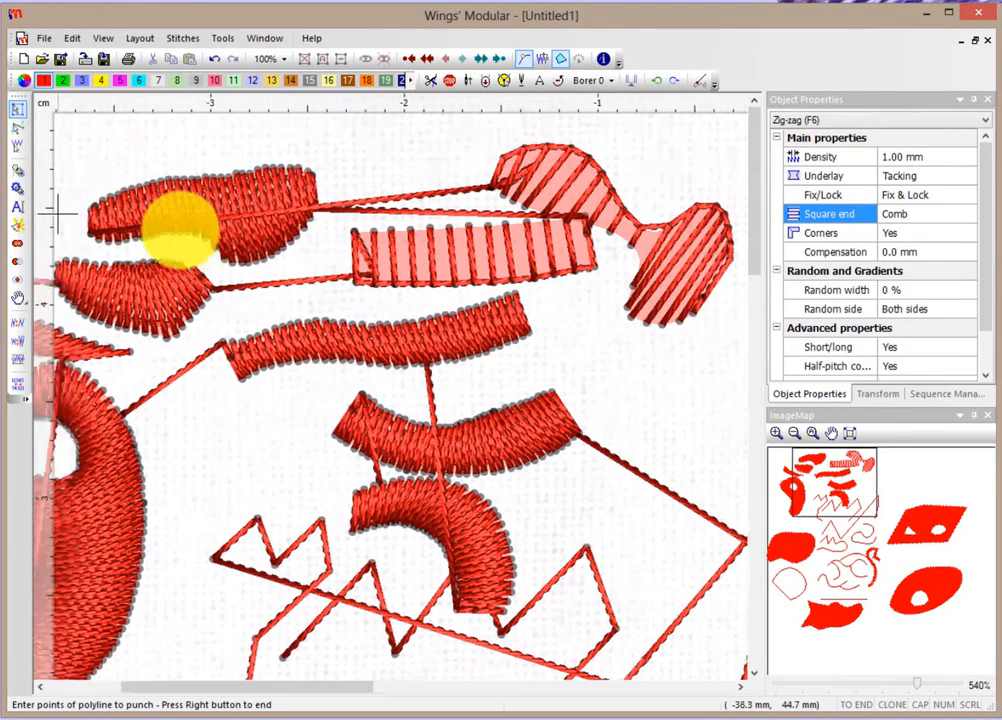
{"action": "key", "text": "Escape"}
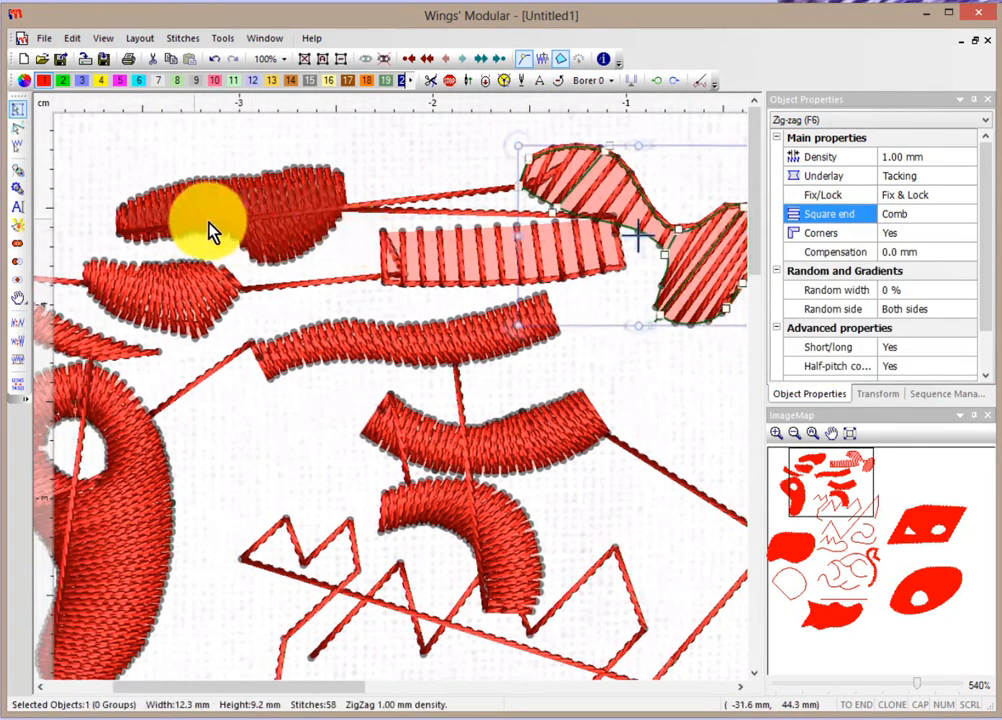
- Digitize a closed, curved zig-zag outline about 16.5 mm wide and 6.3 mm high above the earlier closed zig-zag shape
{"action": "left_click", "coordinate": [18, 188]}
{"action": "left_click", "coordinate": [110, 158]}
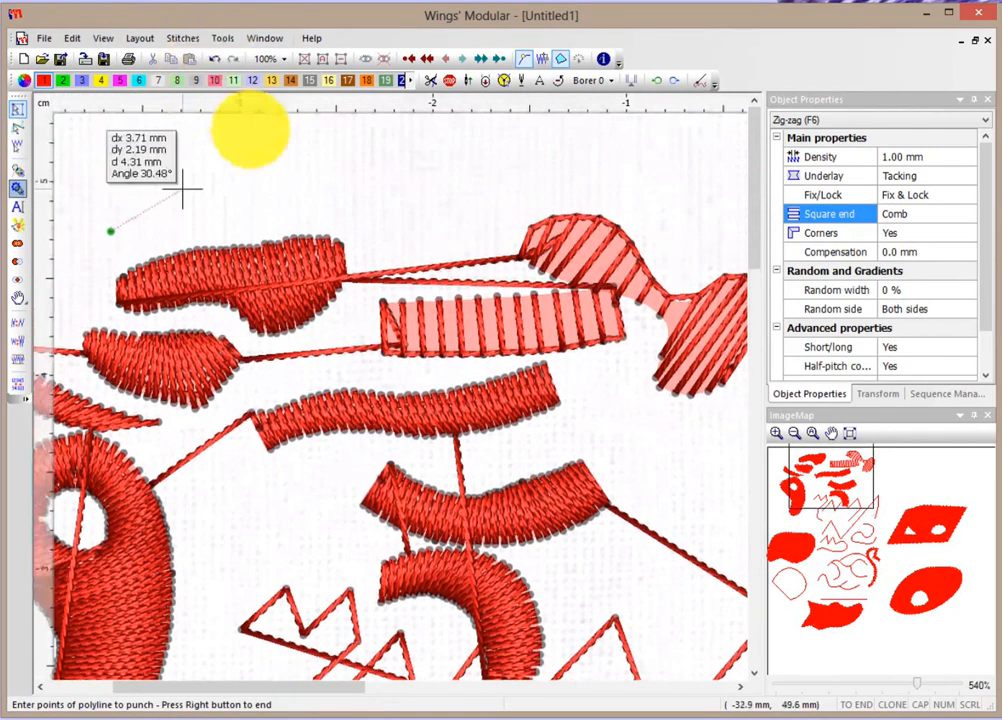
{"action": "left_click", "coordinate": [194, 171]}
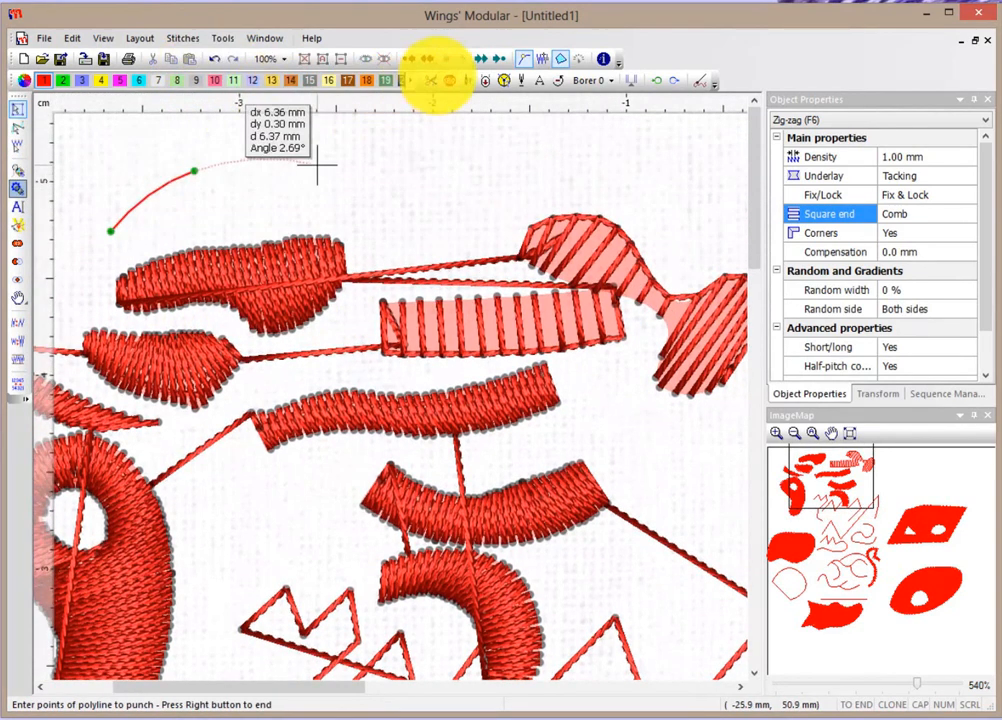
{"action": "left_click", "coordinate": [321, 163]}
{"action": "left_click", "coordinate": [421, 178]}
{"action": "left_click", "coordinate": [403, 226]}
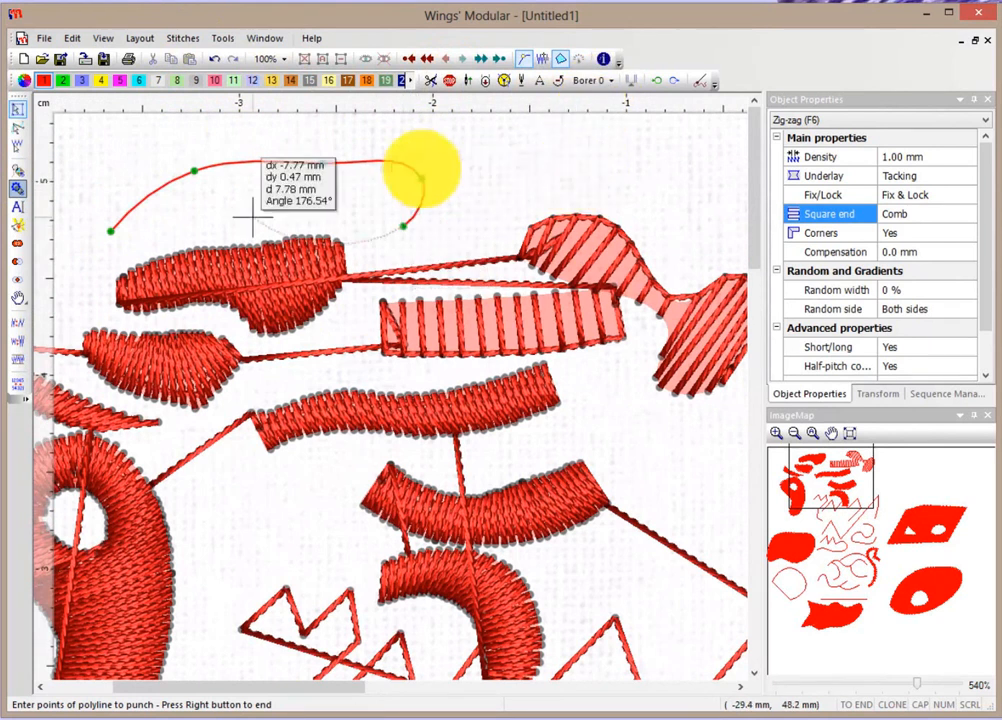
{"action": "left_click", "coordinate": [246, 217]}
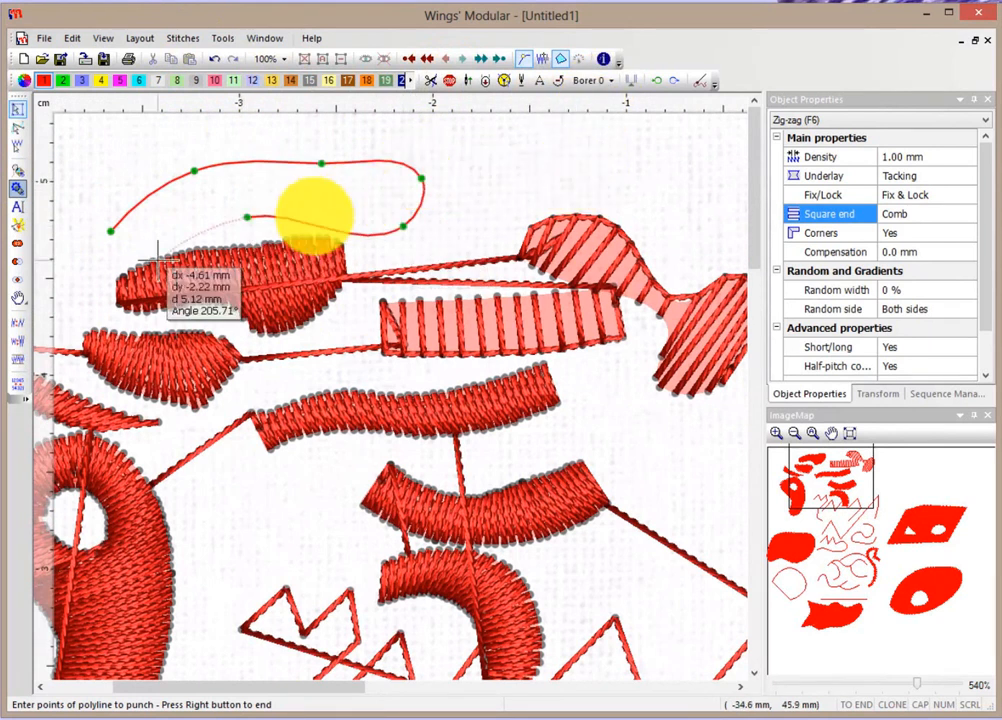
{"action": "right_click", "coordinate": [102, 275]}
{"action": "right_click", "coordinate": [105, 278]}
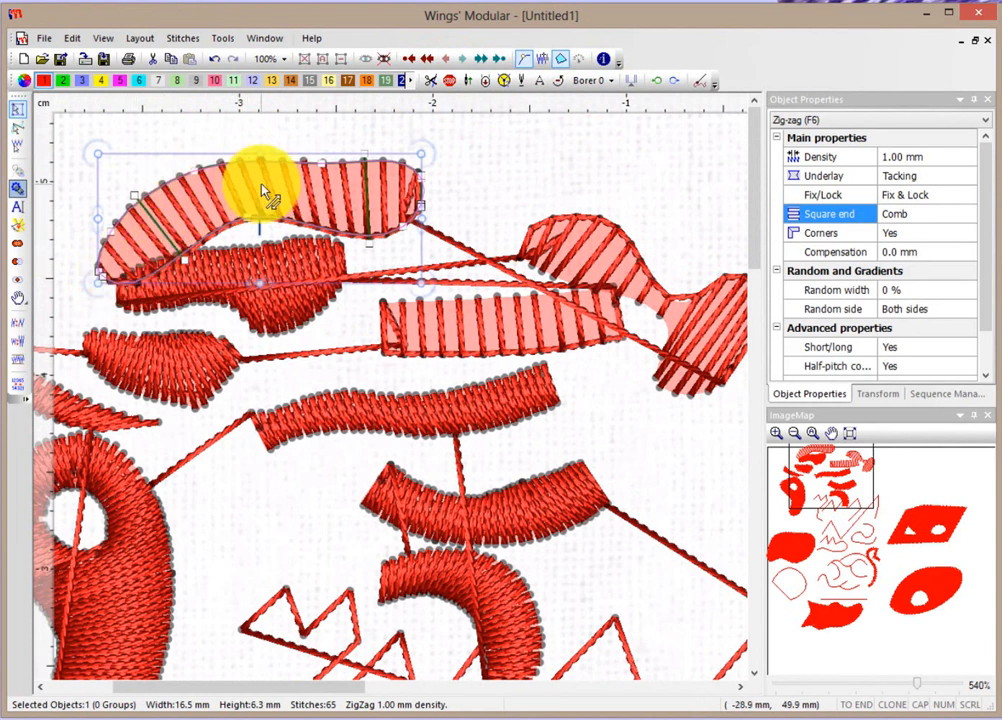
- Add three stitch direction lines across the new closed shape, near its middle and both ends, and accept the default entry and exit
{"action": "left_click_drag", "start_coordinate": [297, 176], "coordinate": [288, 211]}
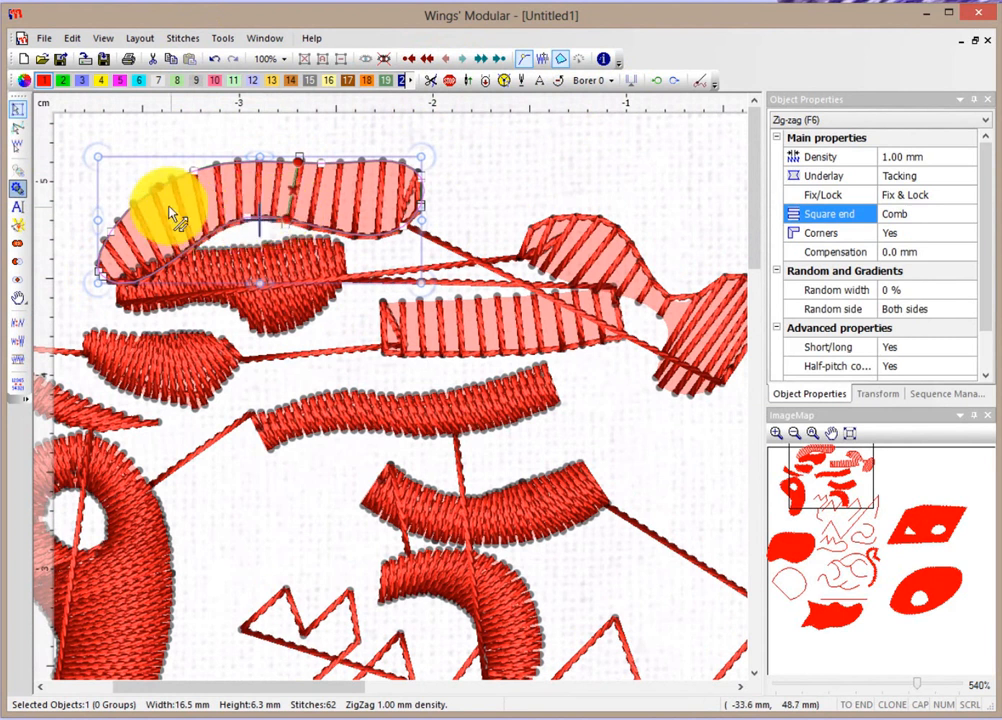
{"action": "left_click_drag", "start_coordinate": [154, 243], "coordinate": [153, 267]}
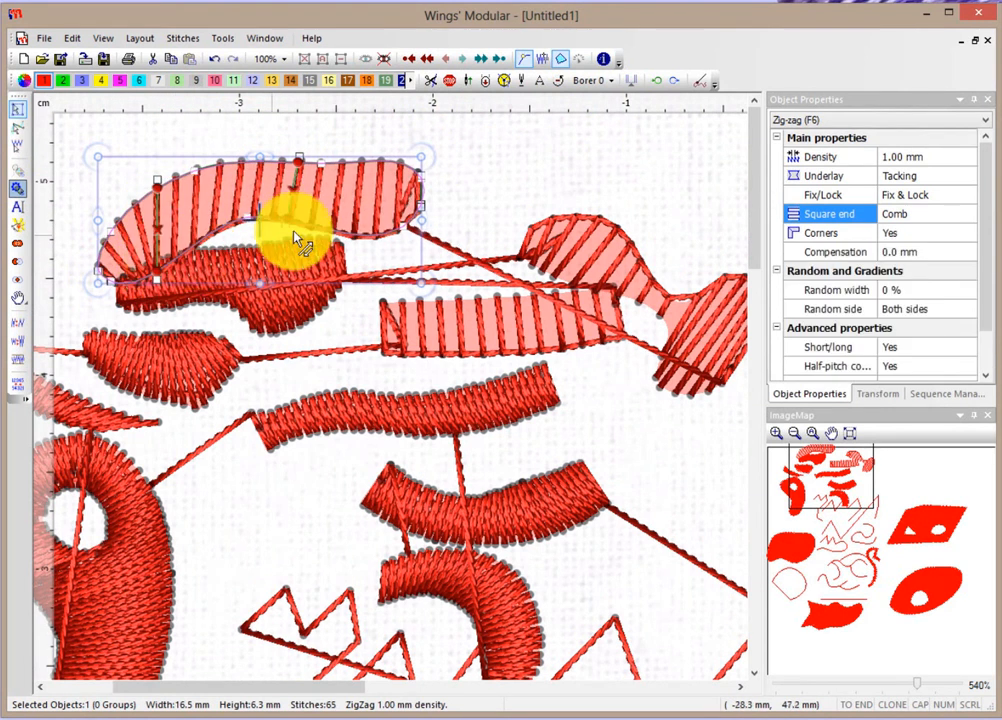
{"action": "left_click_drag", "start_coordinate": [386, 199], "coordinate": [389, 206]}
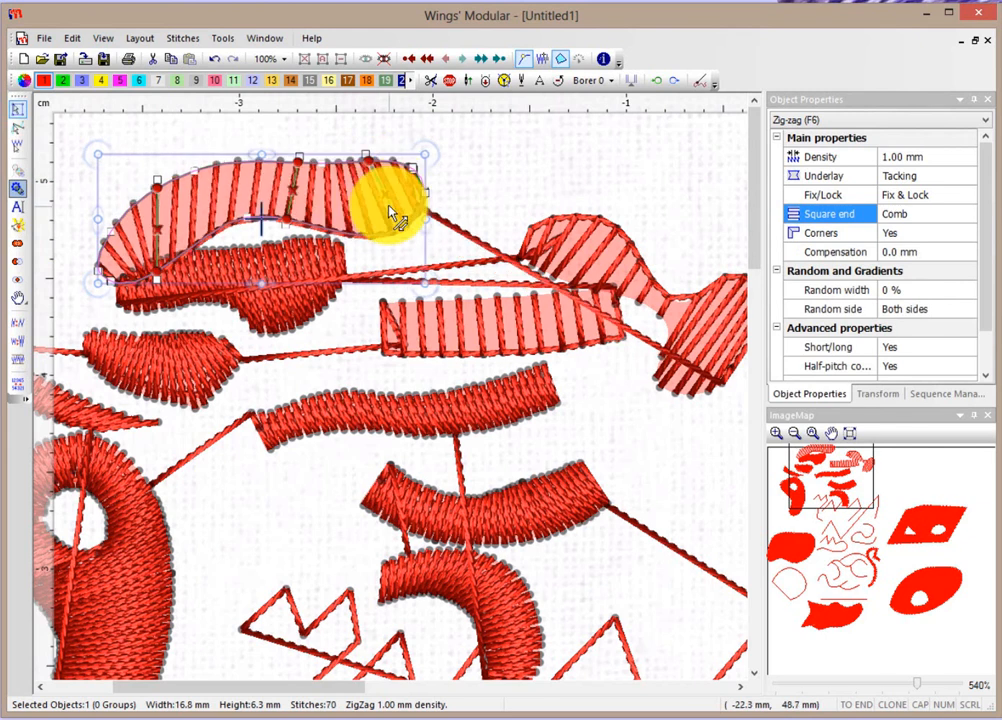
{"action": "left_click", "coordinate": [458, 182]}
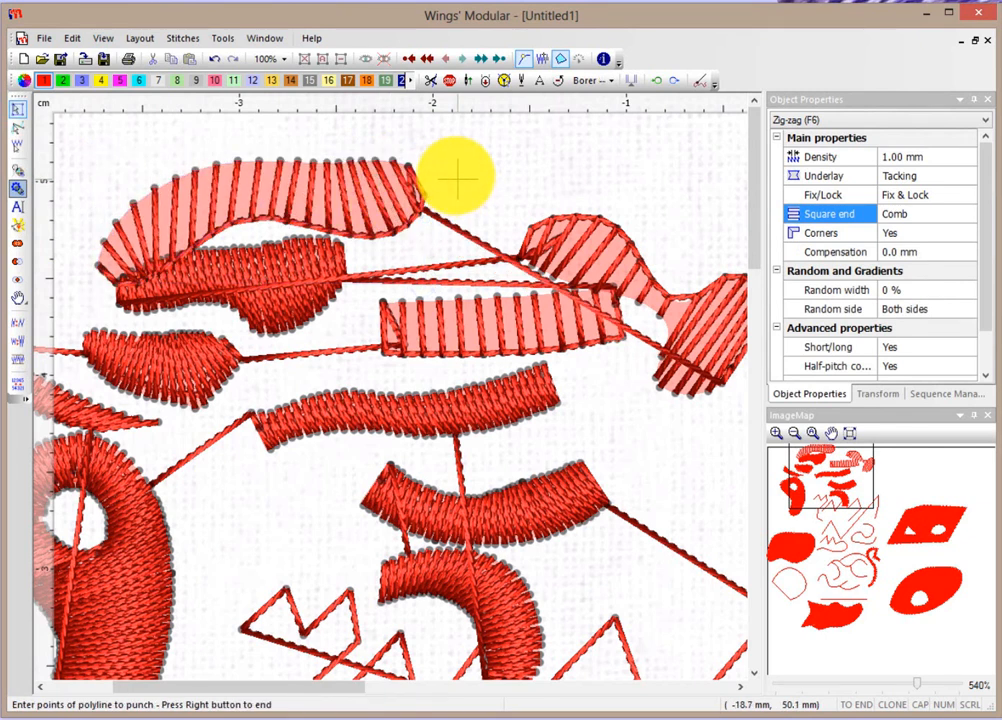
{"action": "left_click", "coordinate": [456, 186]}
- Clear the selection of the new zig-zag shape and change the stitch type to Row Fill
{"action": "scroll", "coordinate": [459, 190], "scroll_direction": "down", "scroll_amount": 3}
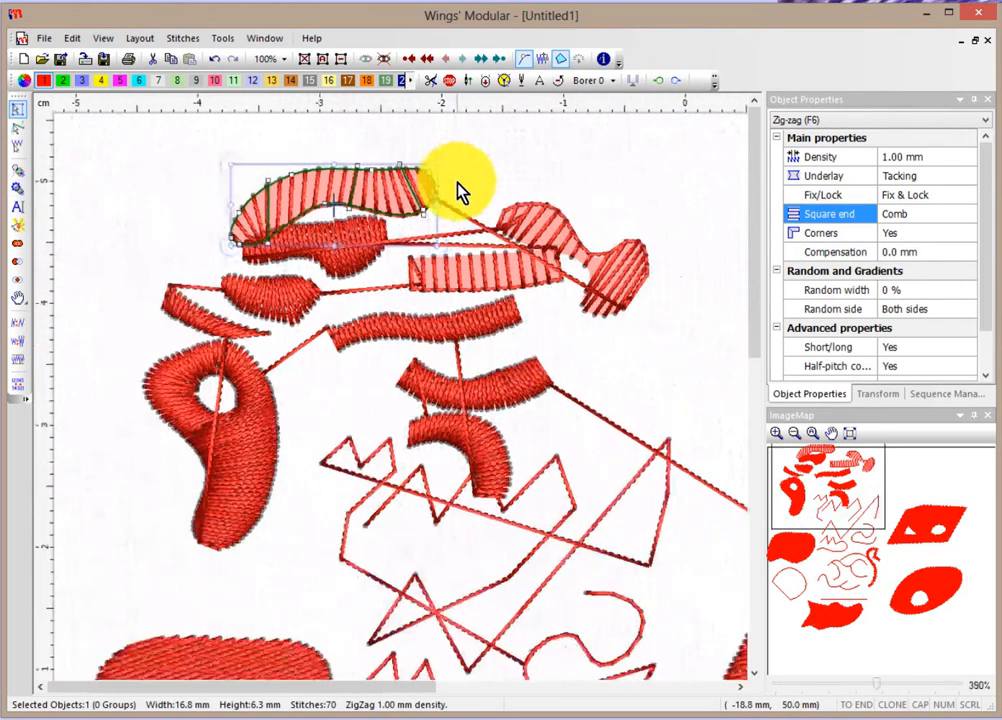
{"action": "left_click", "coordinate": [494, 172]}
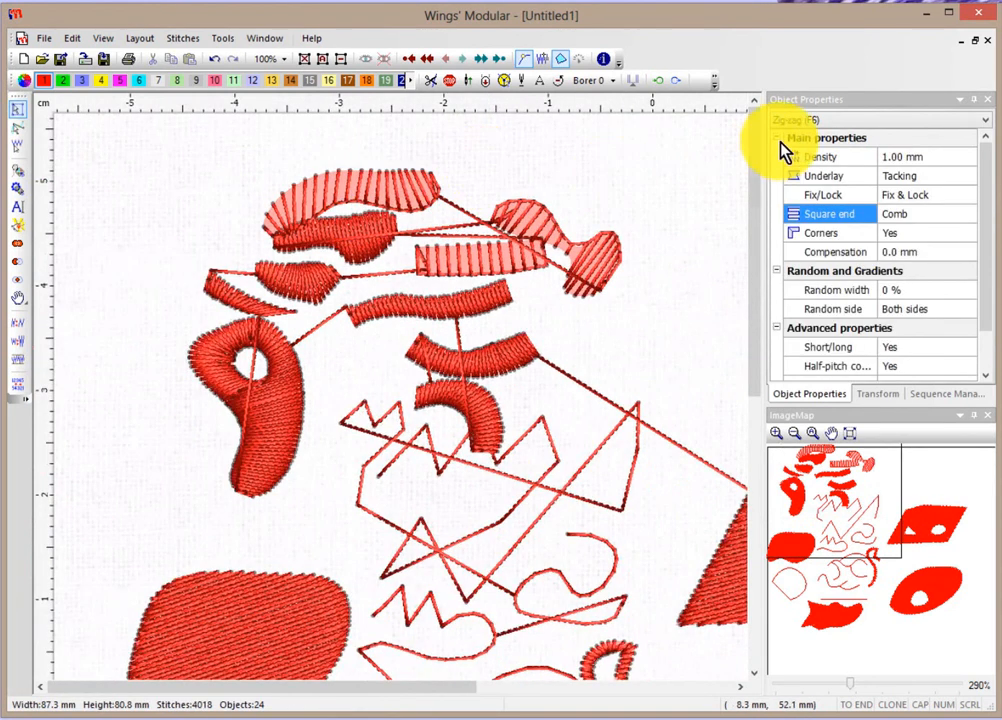
{"action": "left_click", "coordinate": [800, 121]}
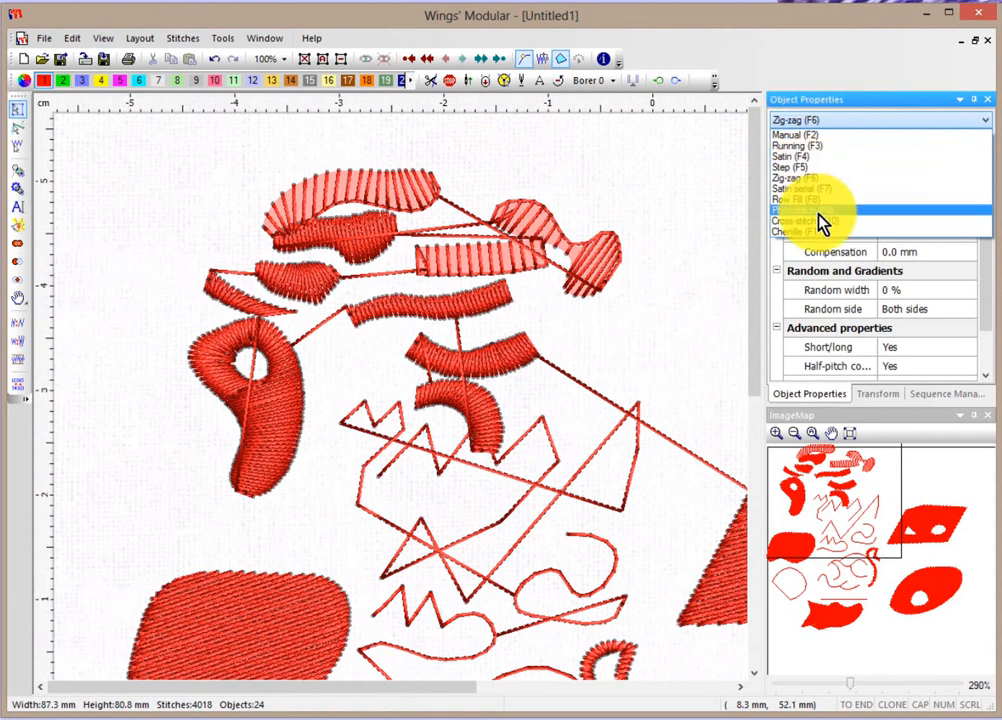
{"action": "left_click", "coordinate": [793, 199]}
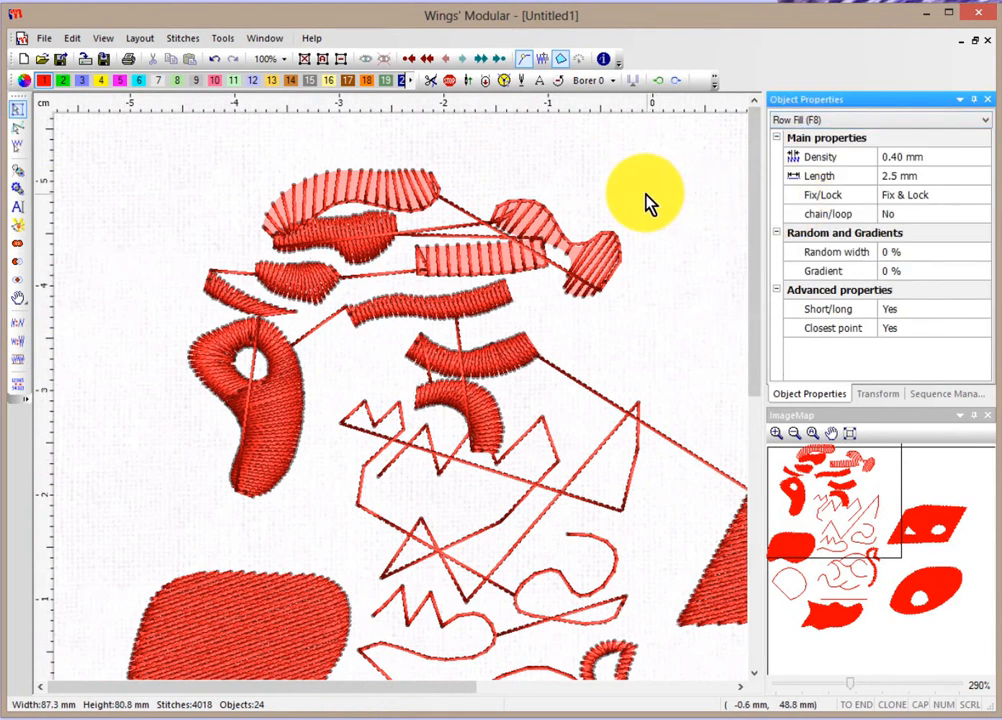
- Digitize a three-pair Row Fill column about 12 mm wide and 6.5 mm high, left of the upper closed zig-zag shape, and clear the selection
{"action": "left_click", "coordinate": [17, 177]}
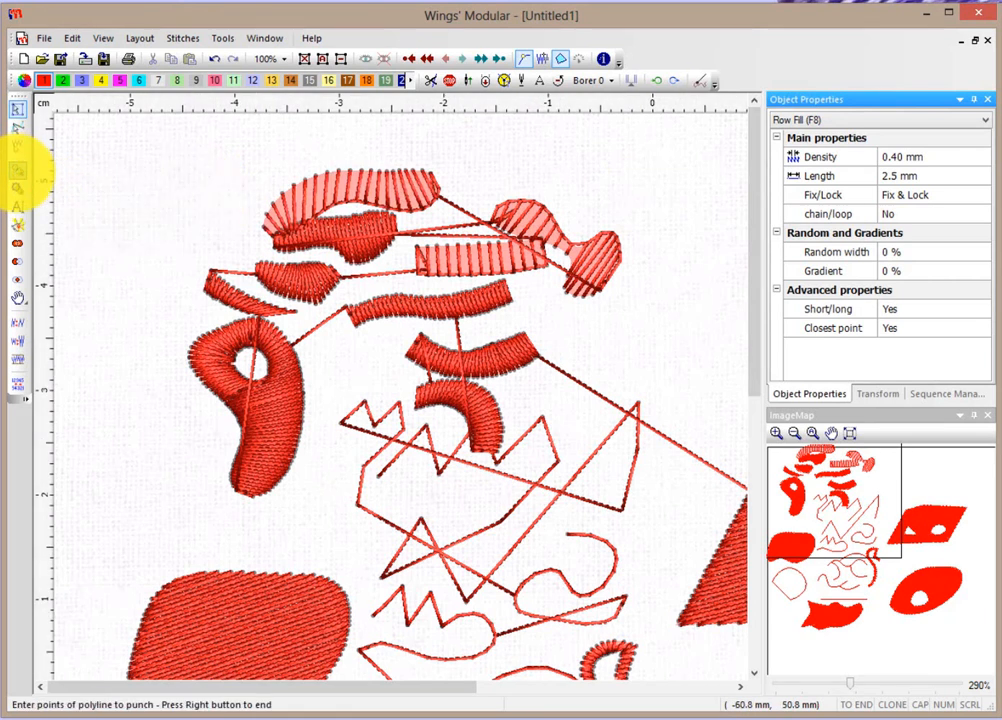
{"action": "left_click", "coordinate": [138, 210]}
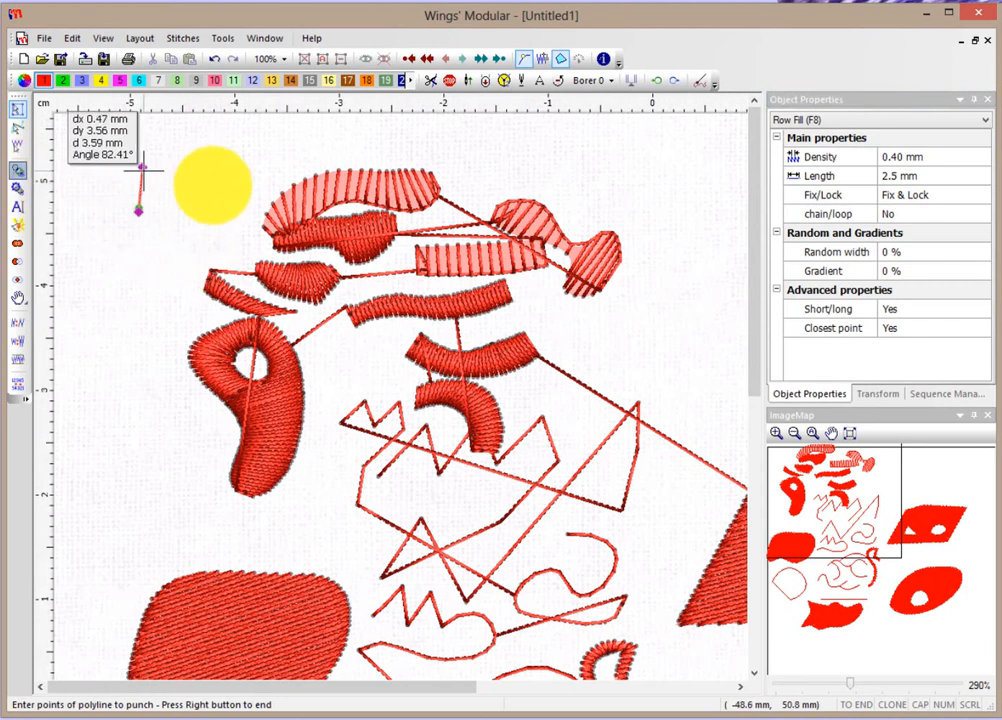
{"action": "left_click", "coordinate": [203, 210]}
{"action": "left_click", "coordinate": [206, 188]}
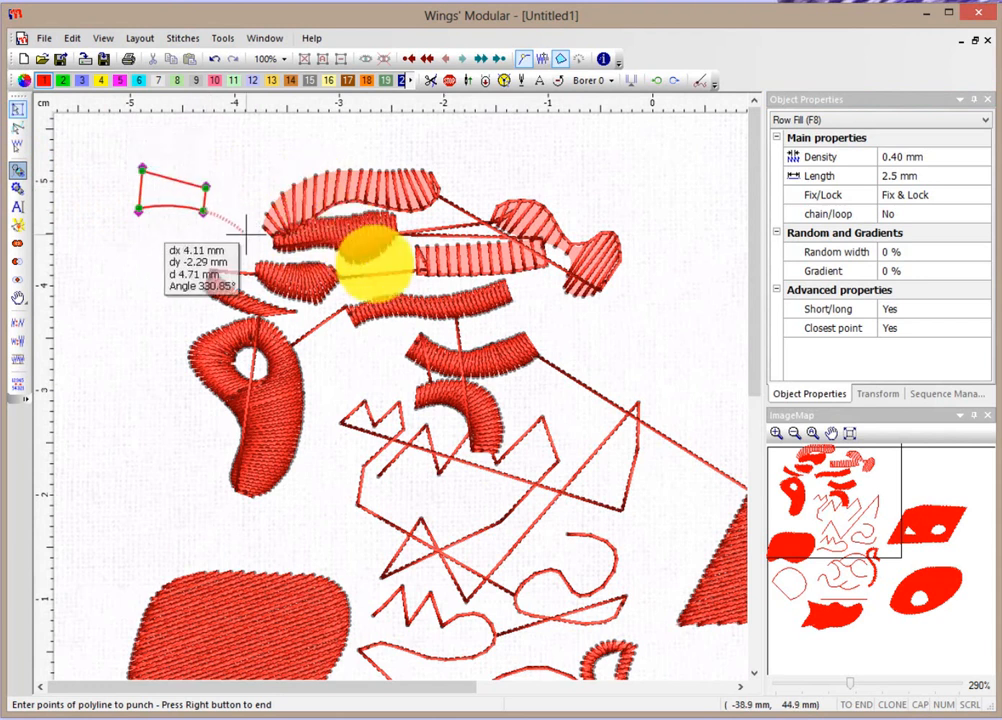
{"action": "left_click", "coordinate": [248, 240]}
{"action": "left_click", "coordinate": [265, 189]}
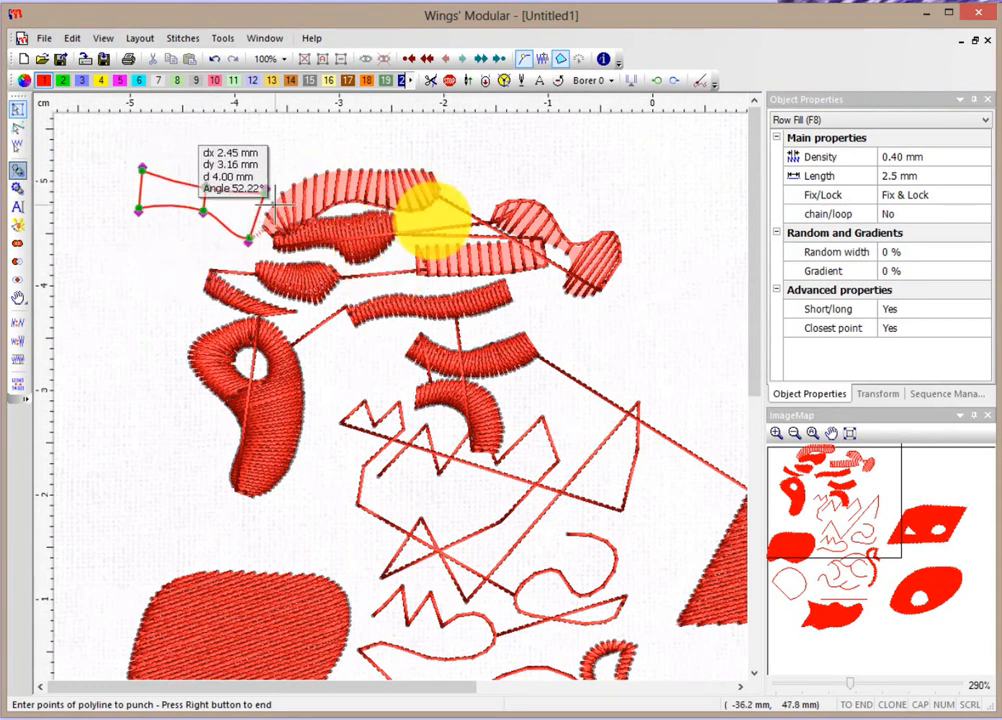
{"action": "right_click", "coordinate": [276, 206]}
{"action": "right_click", "coordinate": [276, 206]}
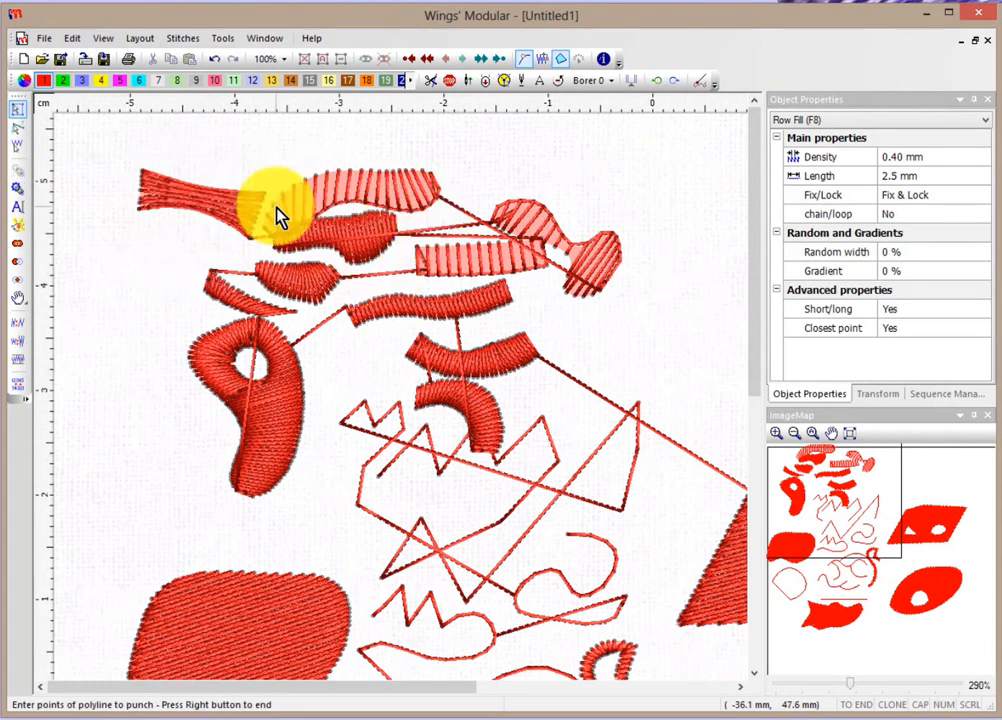
{"action": "right_click", "coordinate": [234, 254]}
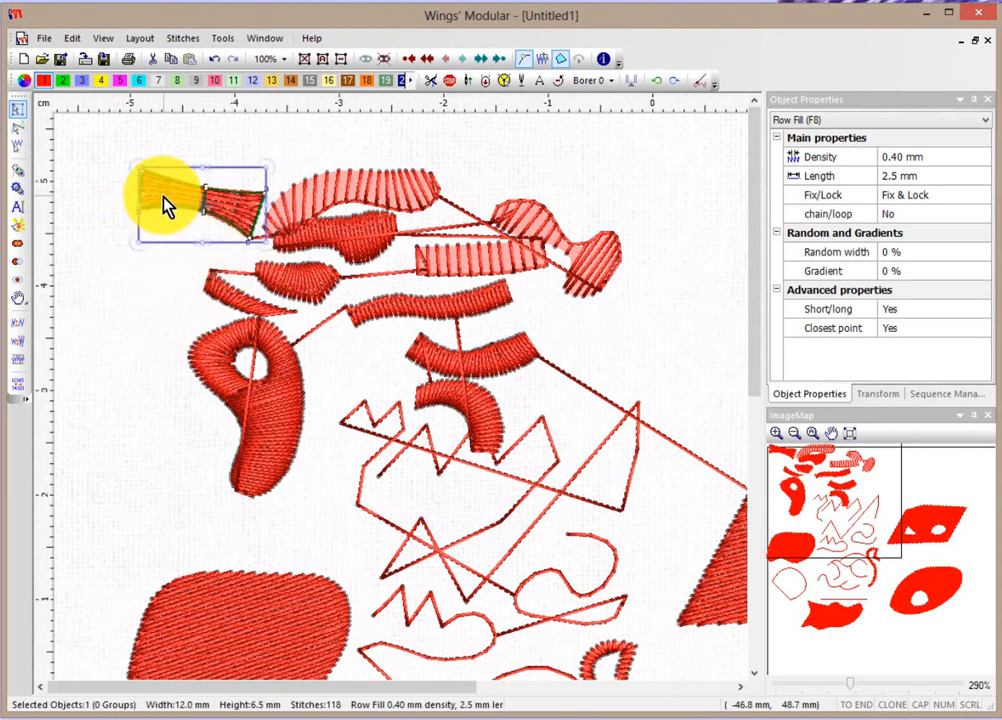
{"action": "scroll", "coordinate": [165, 210], "scroll_direction": "up", "scroll_amount": 3}
{"action": "left_click", "coordinate": [72, 201]}
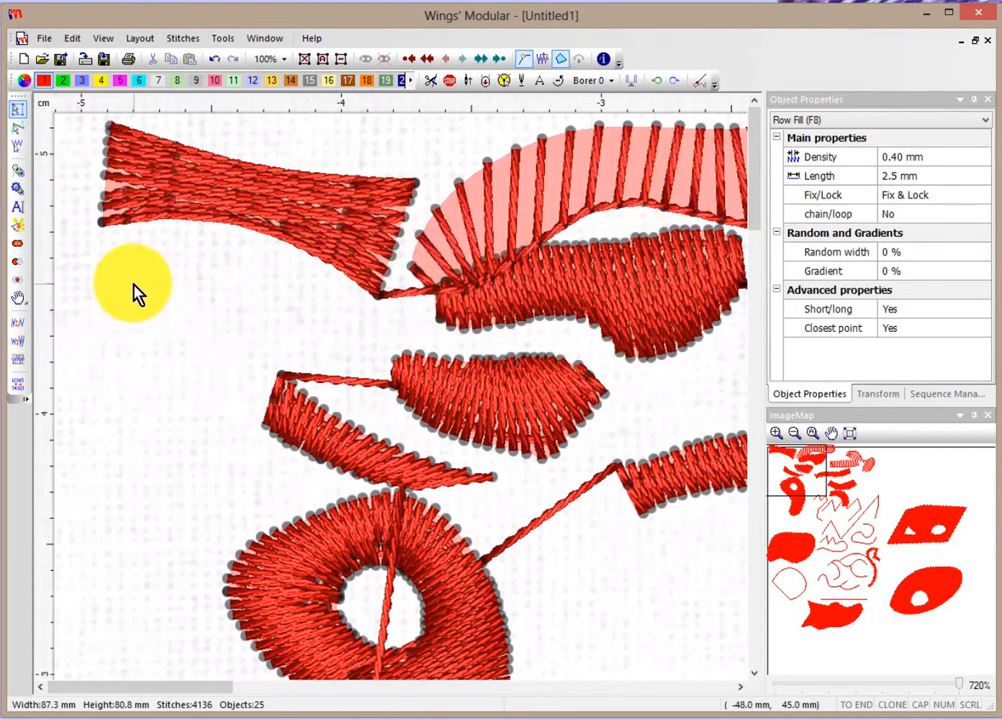
- Digitize a long, curved closed Row Fill outline about 45.6 mm wide and 7.6 mm high above the zig-zag shapes
{"action": "scroll", "coordinate": [133, 283], "scroll_direction": "down", "scroll_amount": 4}
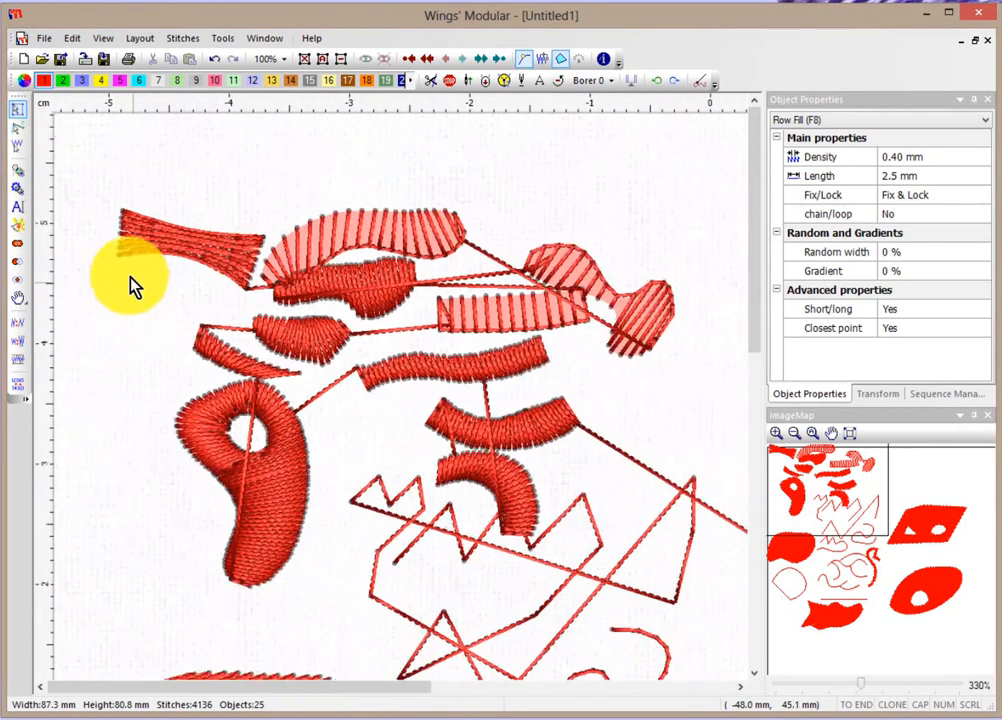
{"action": "left_click", "coordinate": [18, 188]}
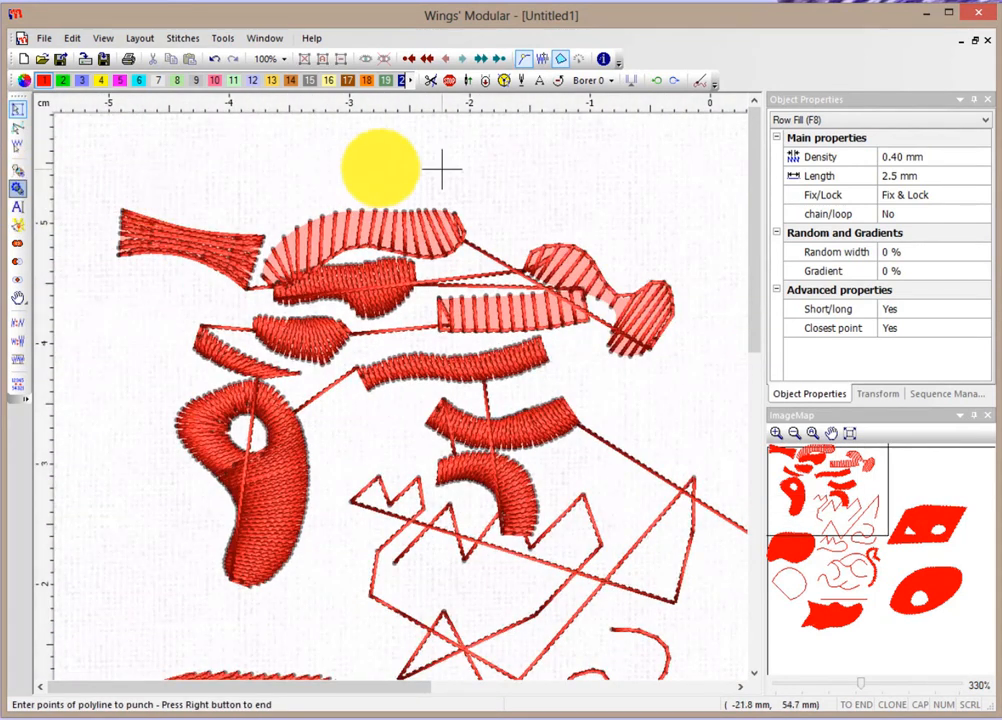
{"action": "left_click", "coordinate": [323, 169]}
{"action": "left_click", "coordinate": [408, 153]}
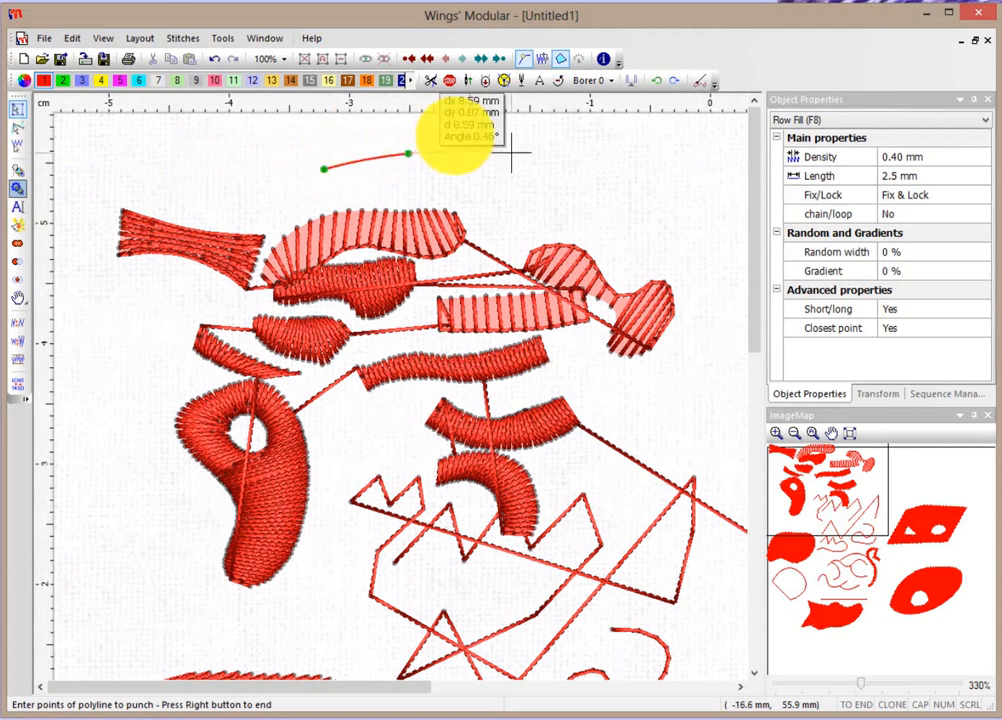
{"action": "left_click", "coordinate": [516, 151]}
{"action": "left_click", "coordinate": [655, 161]}
{"action": "left_click", "coordinate": [722, 189]}
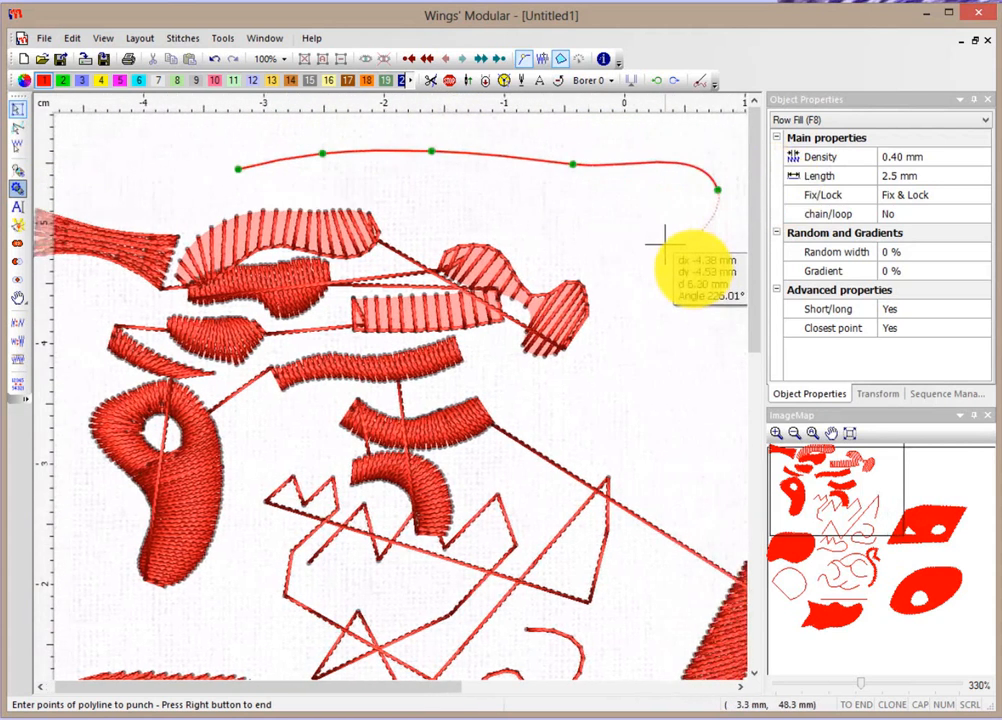
{"action": "left_click", "coordinate": [664, 241]}
{"action": "left_click", "coordinate": [527, 199]}
{"action": "left_click", "coordinate": [399, 180]}
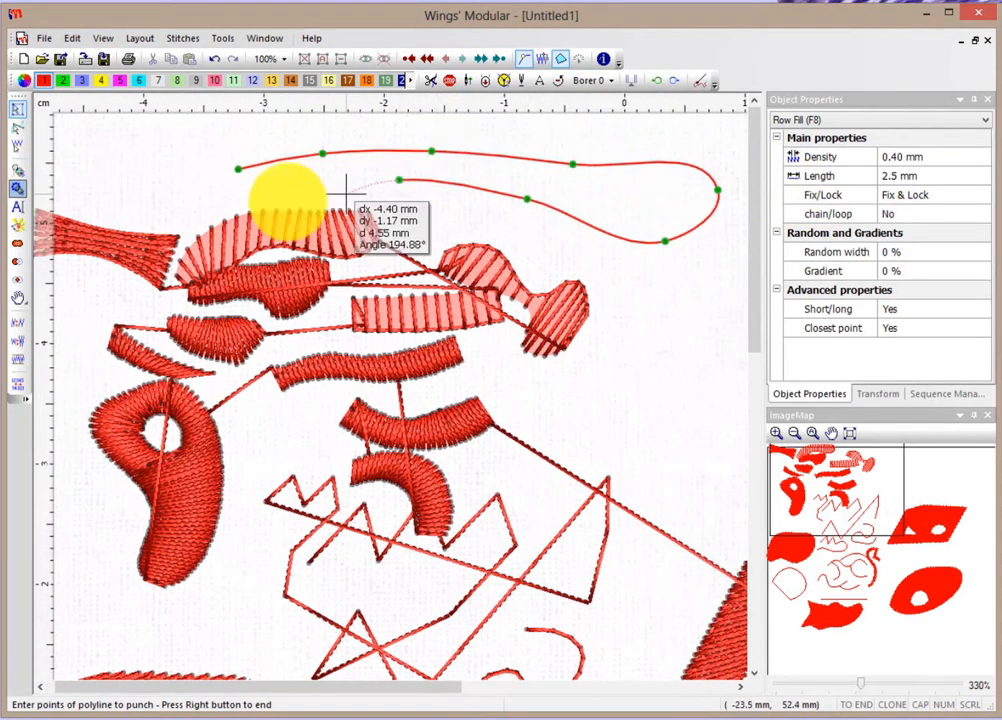
{"action": "left_click", "coordinate": [279, 200]}
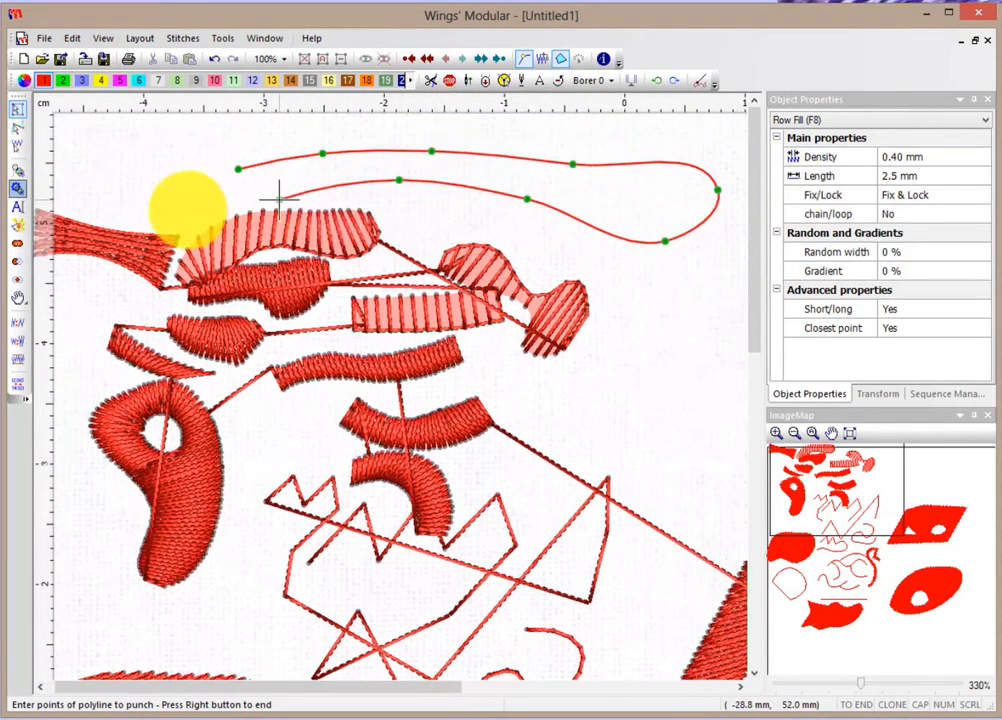
{"action": "left_click", "coordinate": [171, 212]}
{"action": "right_click", "coordinate": [171, 200]}
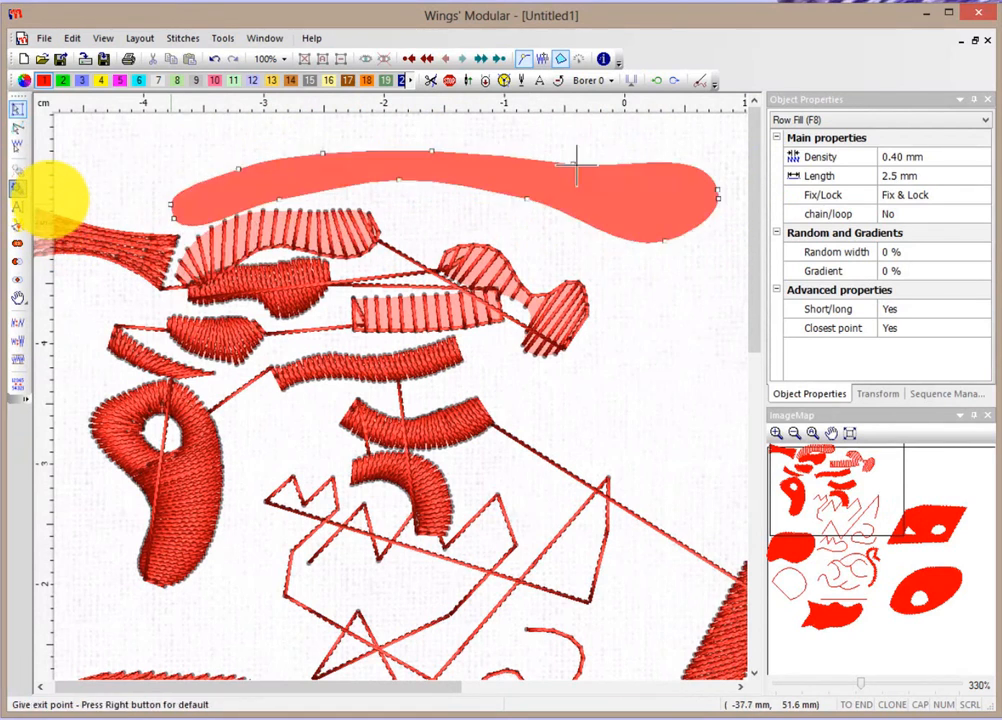
- Place two stitch direction lines across the long Row Fill shape, one toward each end, and clear the selection
{"action": "left_click", "coordinate": [176, 233]}
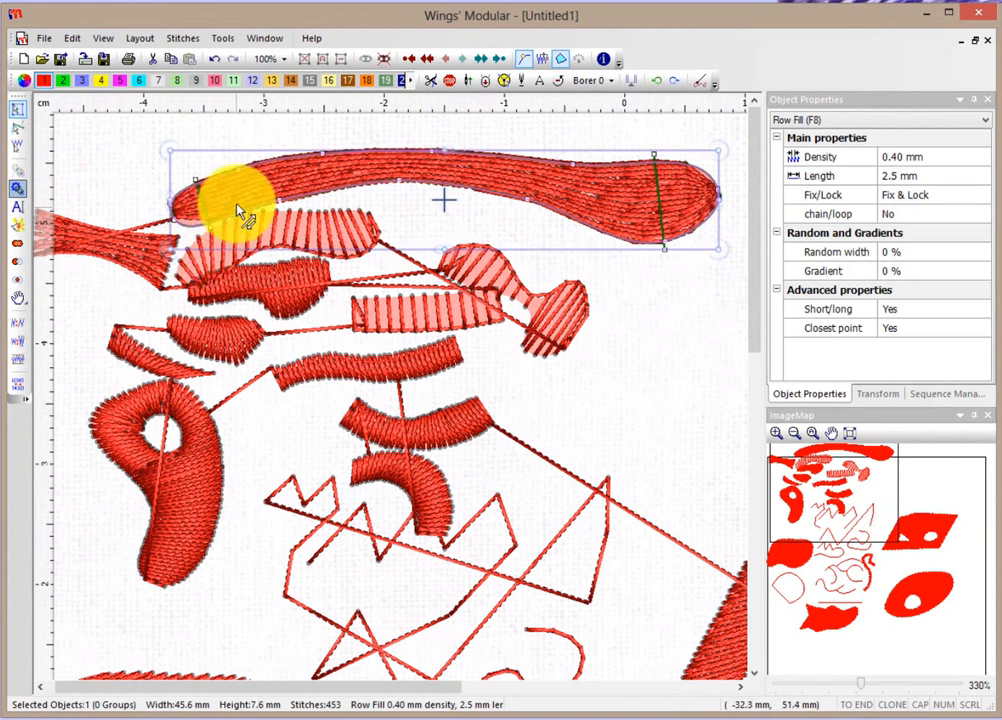
{"action": "left_click", "coordinate": [303, 155]}
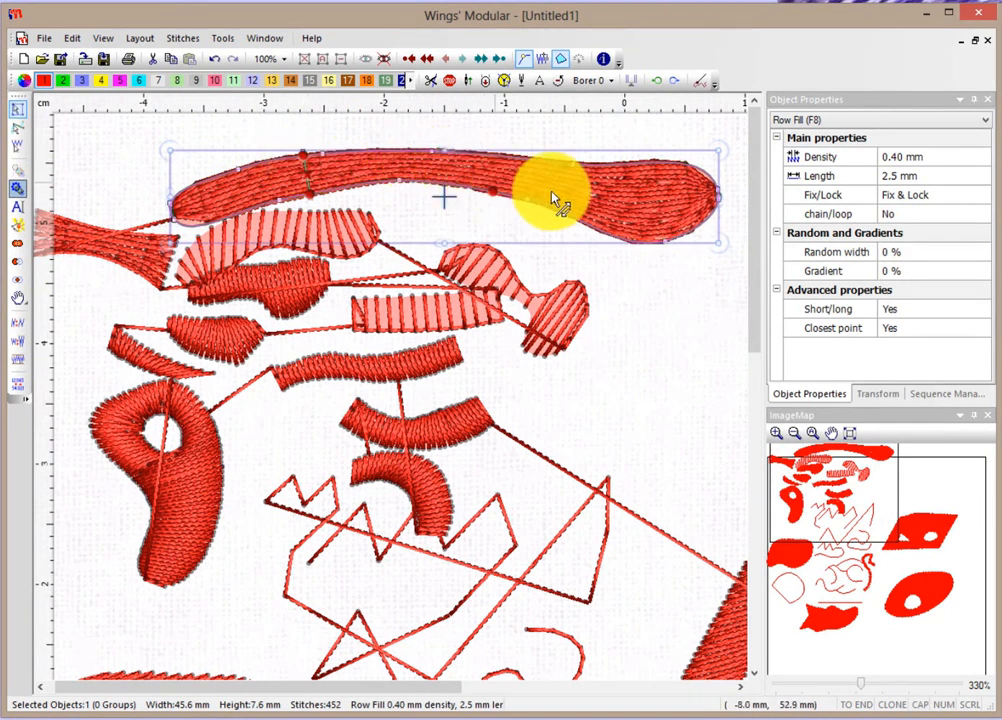
{"action": "left_click", "coordinate": [604, 169]}
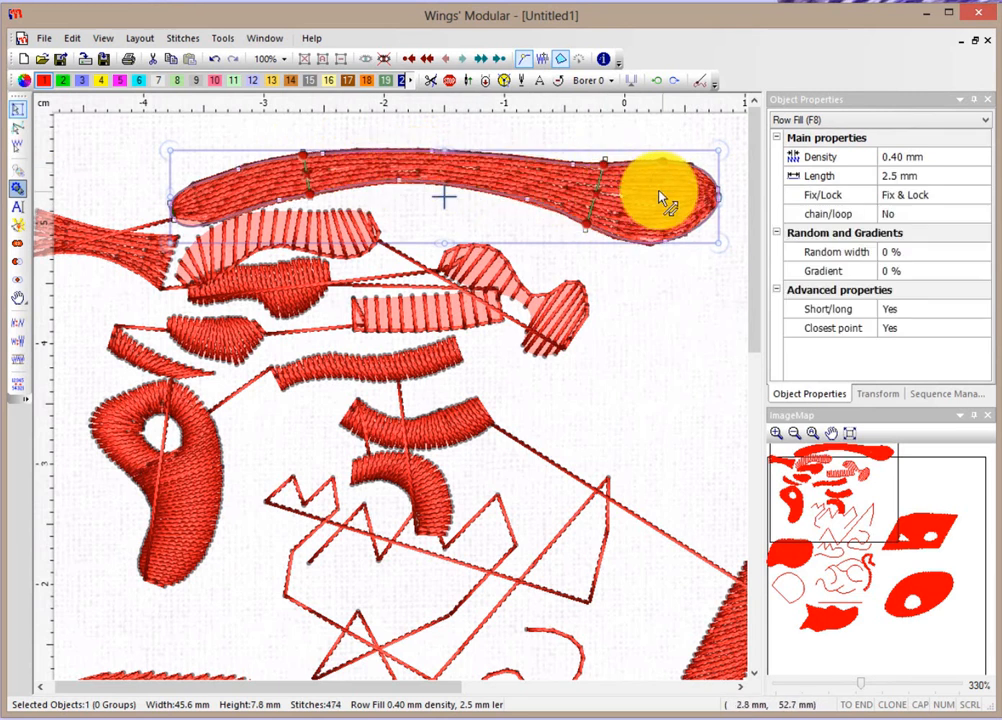
{"action": "key", "text": "F8"}
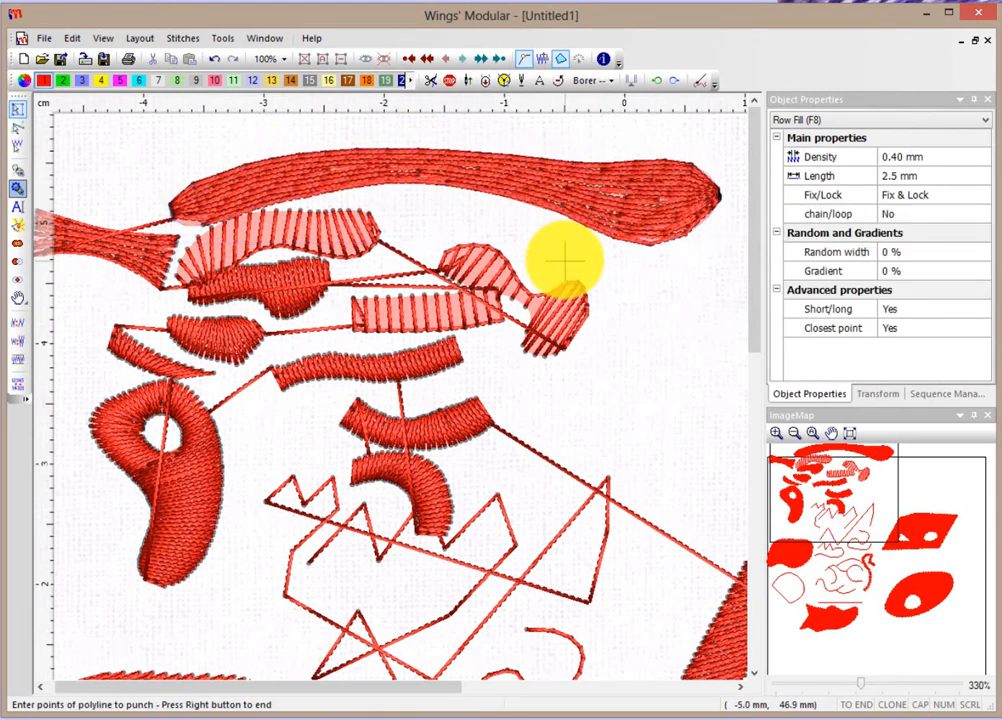
{"action": "key", "text": "Escape"}
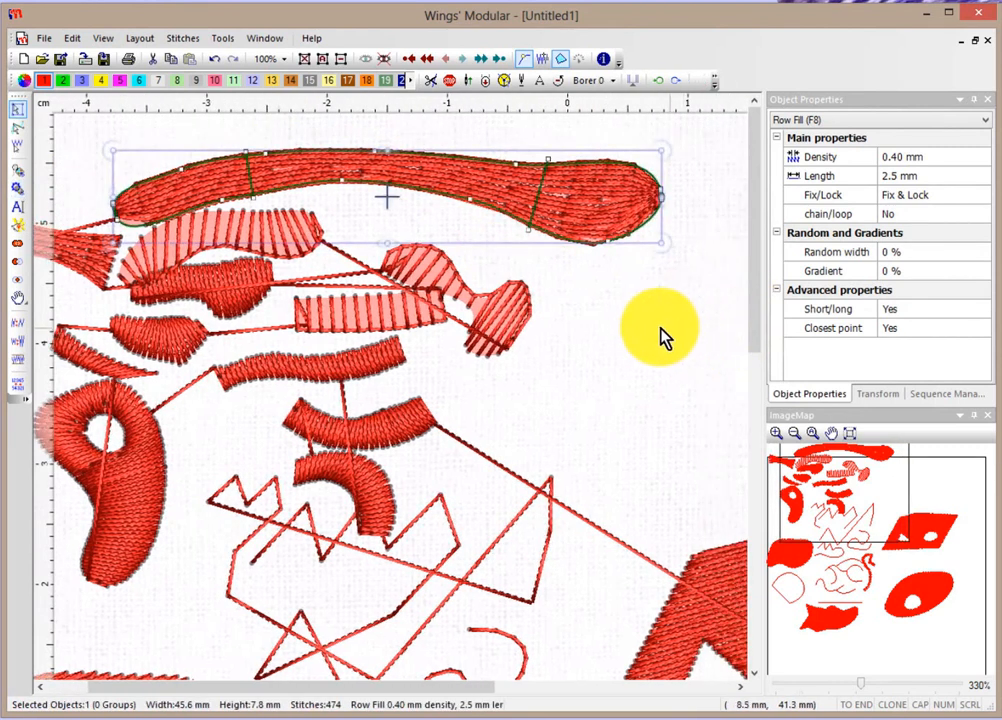
{"action": "left_click", "coordinate": [658, 335]}
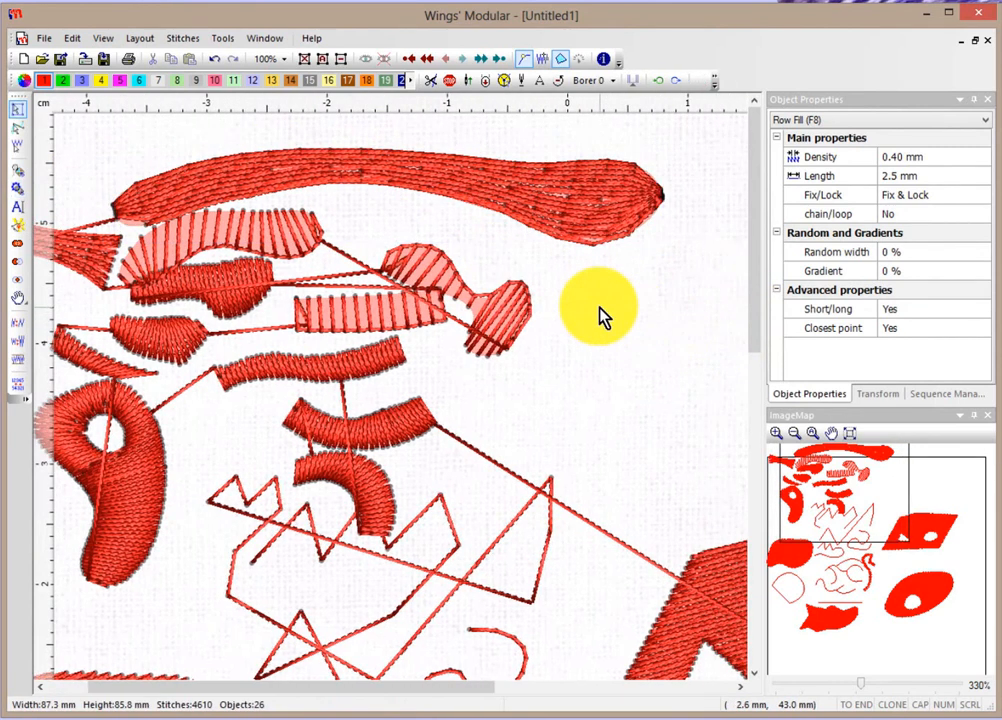
- Change the stitch type to Photostitch and create a new design with AW04e-photo-contrast.bmp as backdrop
{"action": "scroll", "coordinate": [600, 315], "scroll_direction": "down", "scroll_amount": 4}
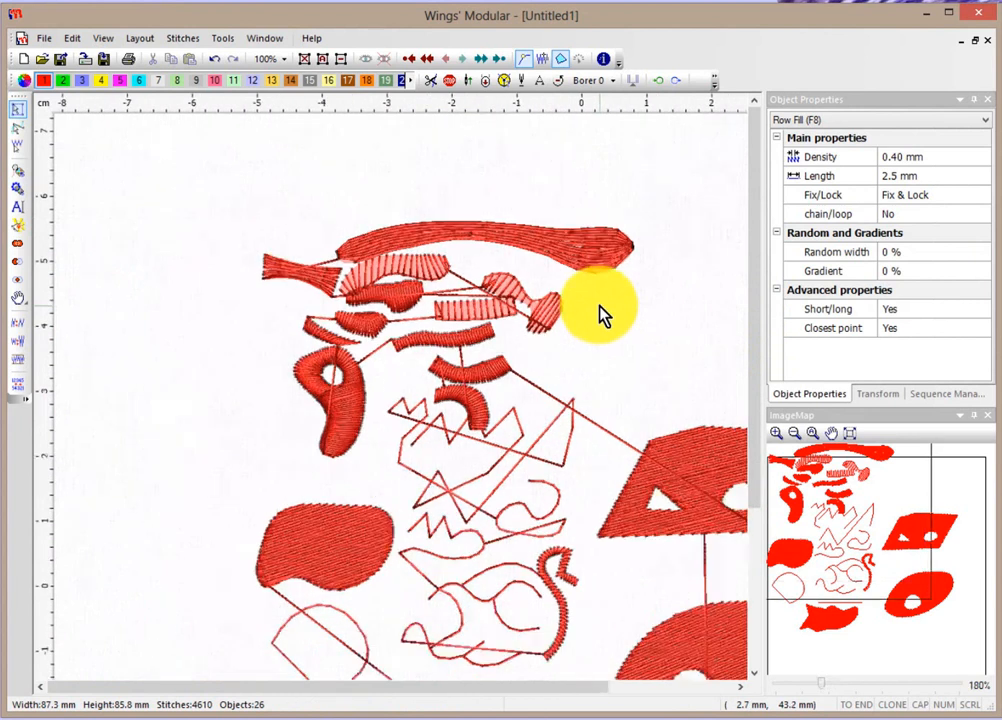
{"action": "left_click", "coordinate": [846, 122]}
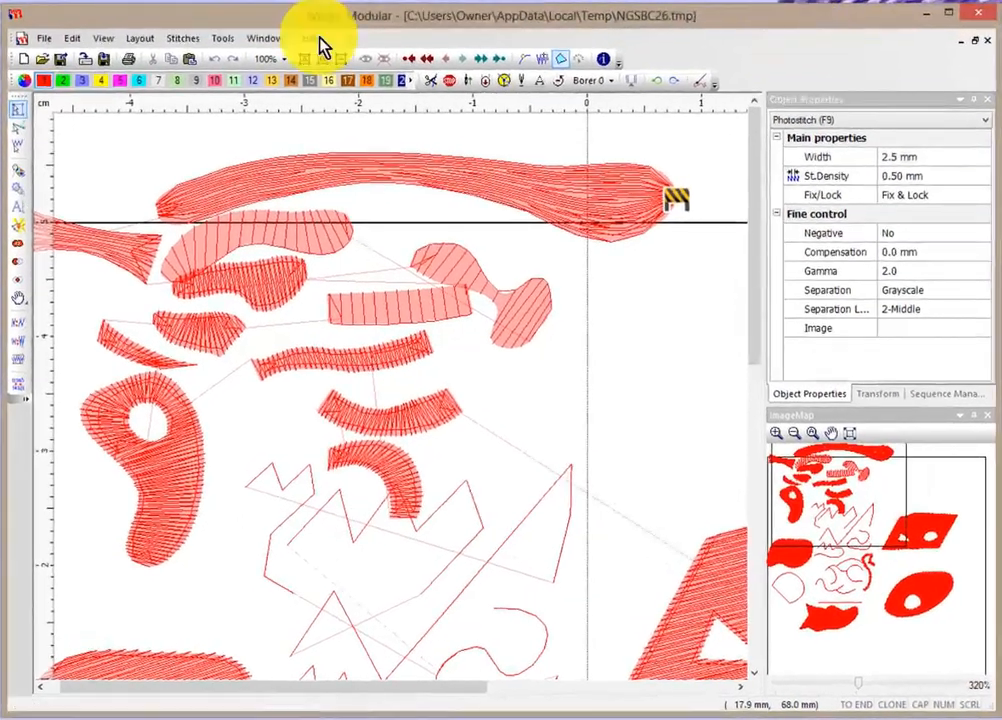
{"action": "left_click", "coordinate": [25, 62]}
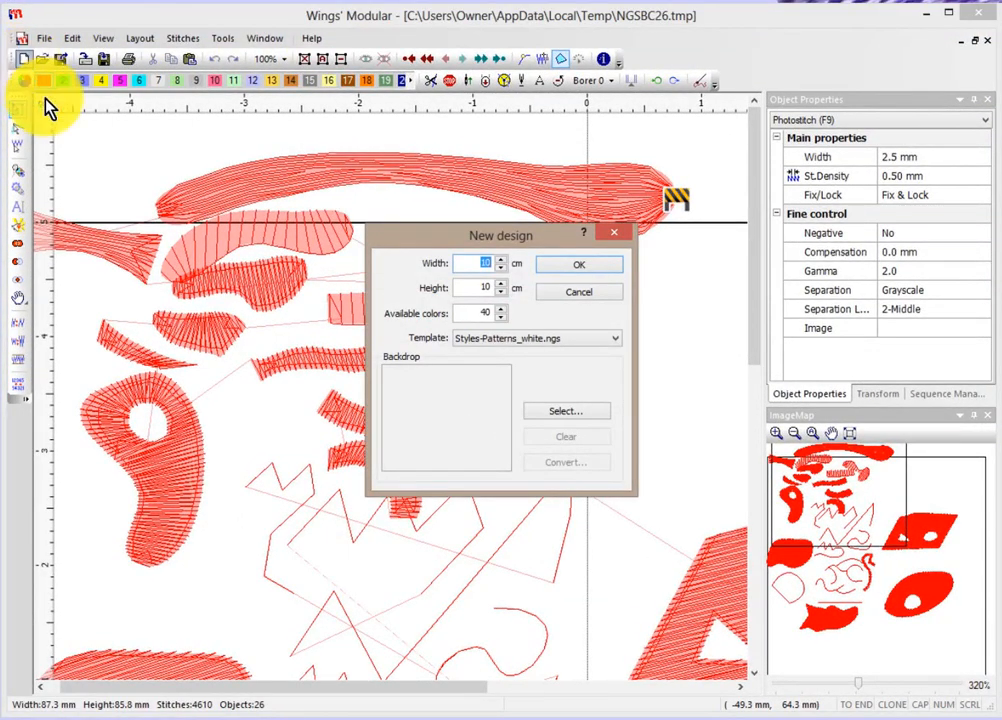
{"action": "left_click", "coordinate": [576, 413]}
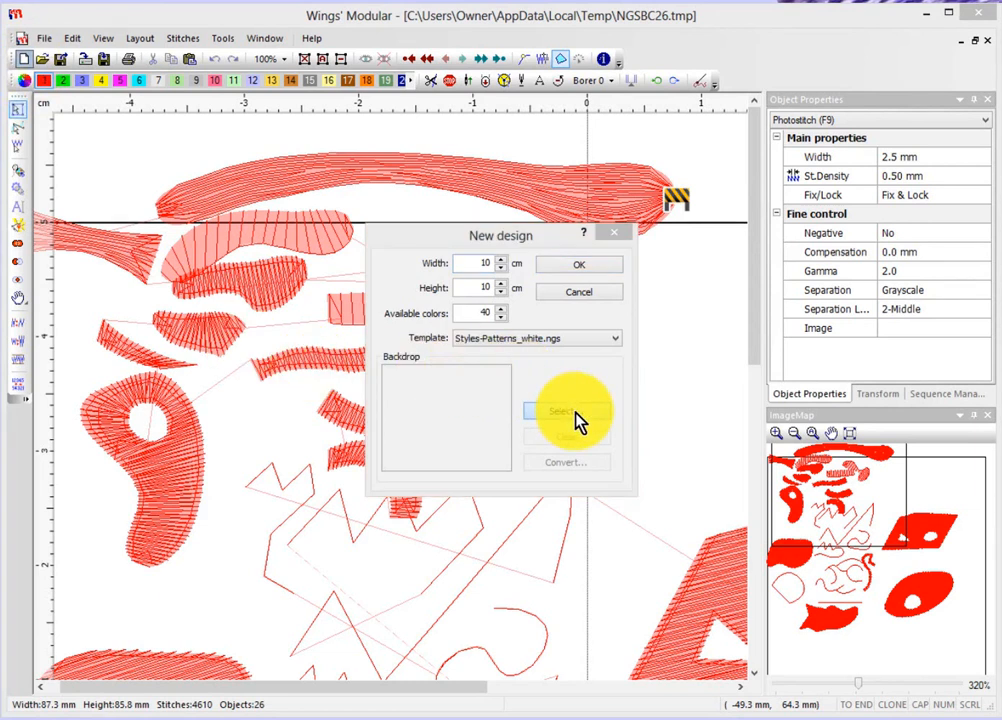
{"action": "left_click", "coordinate": [538, 126]}
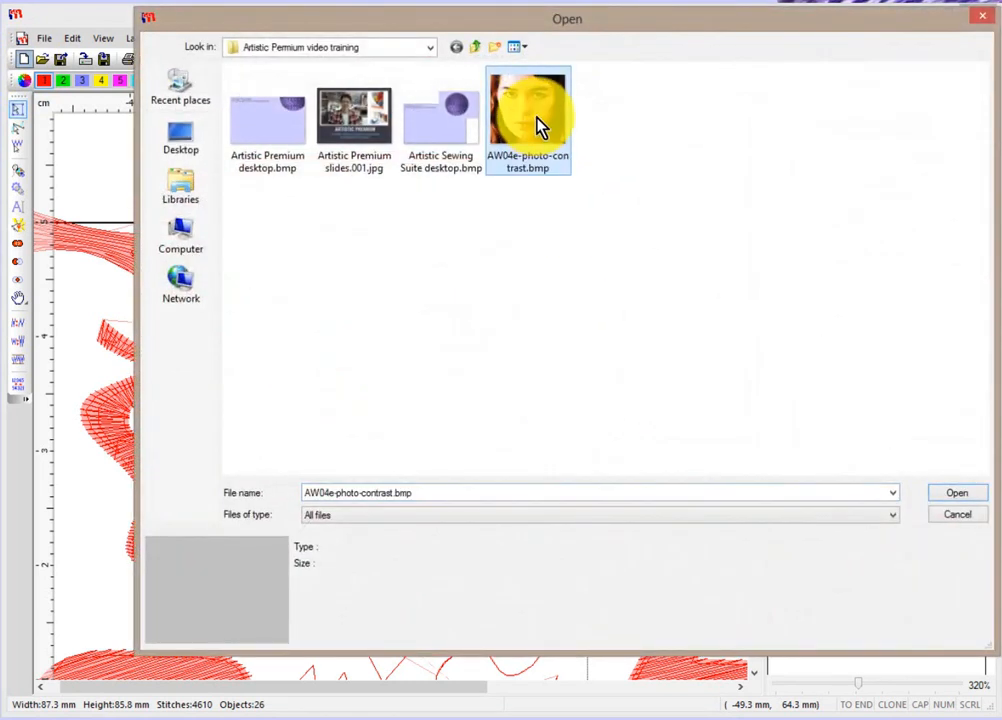
{"action": "left_click", "coordinate": [960, 496]}
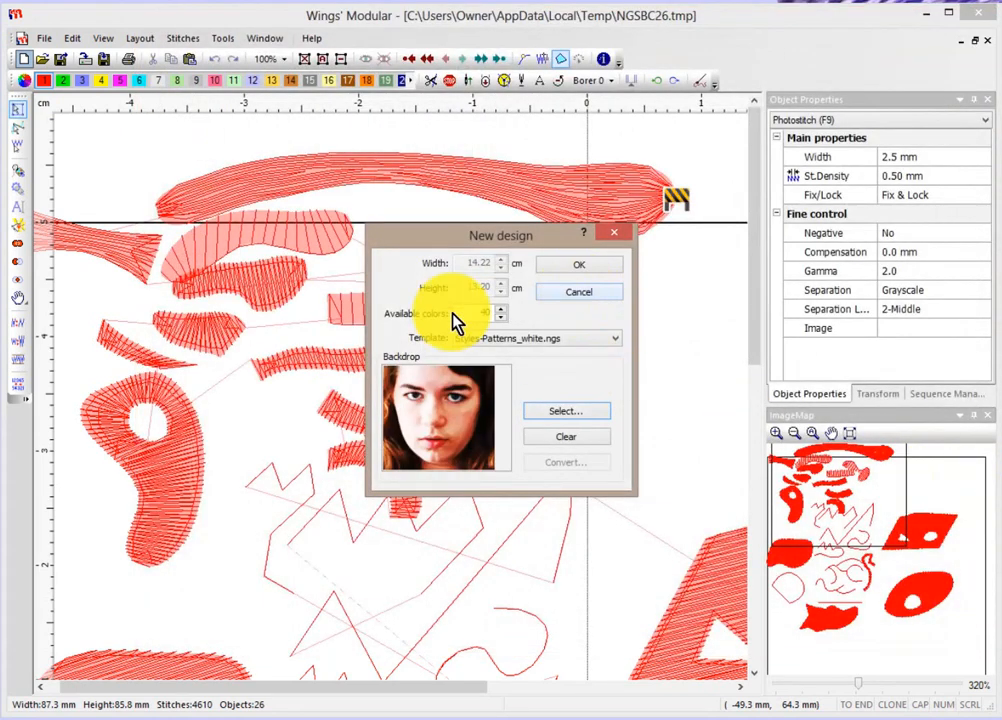
{"action": "left_click", "coordinate": [581, 264]}
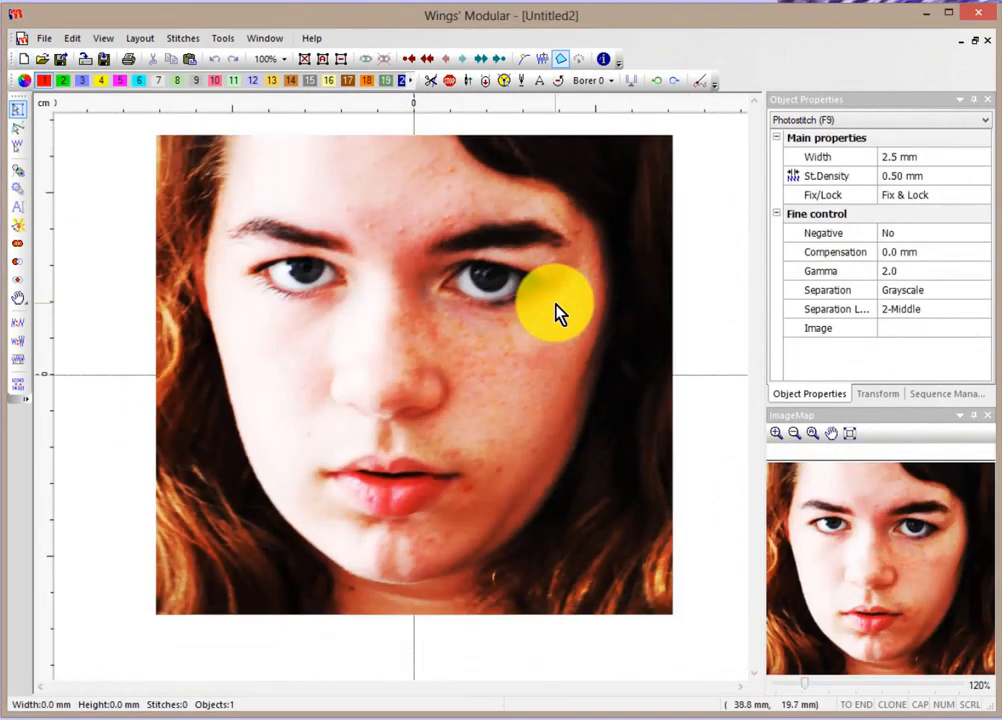
- Start a Photostitch object with a stitch direction line at about 30° across the face's upper left part
{"action": "scroll", "coordinate": [519, 309], "scroll_direction": "down", "scroll_amount": 2}
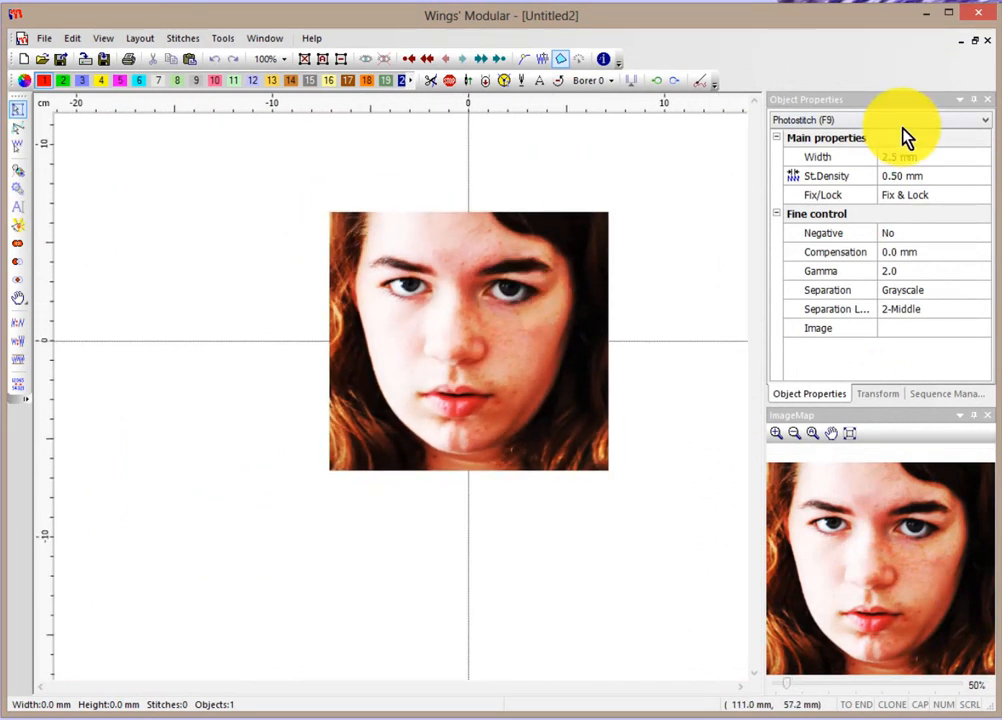
{"action": "left_click", "coordinate": [21, 178]}
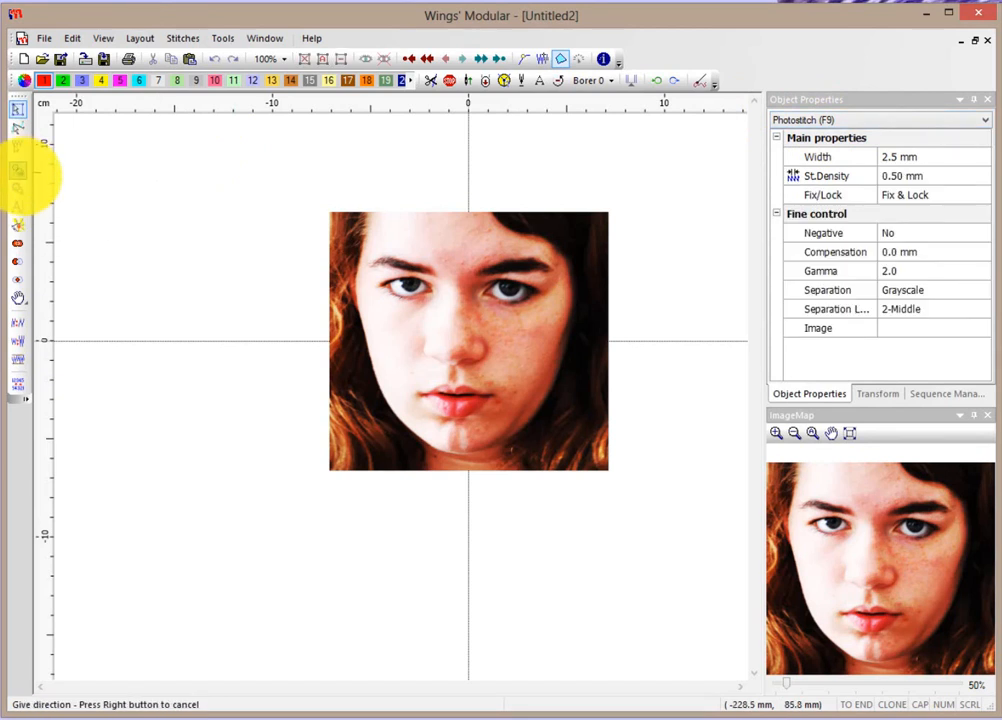
{"action": "left_click", "coordinate": [361, 317]}
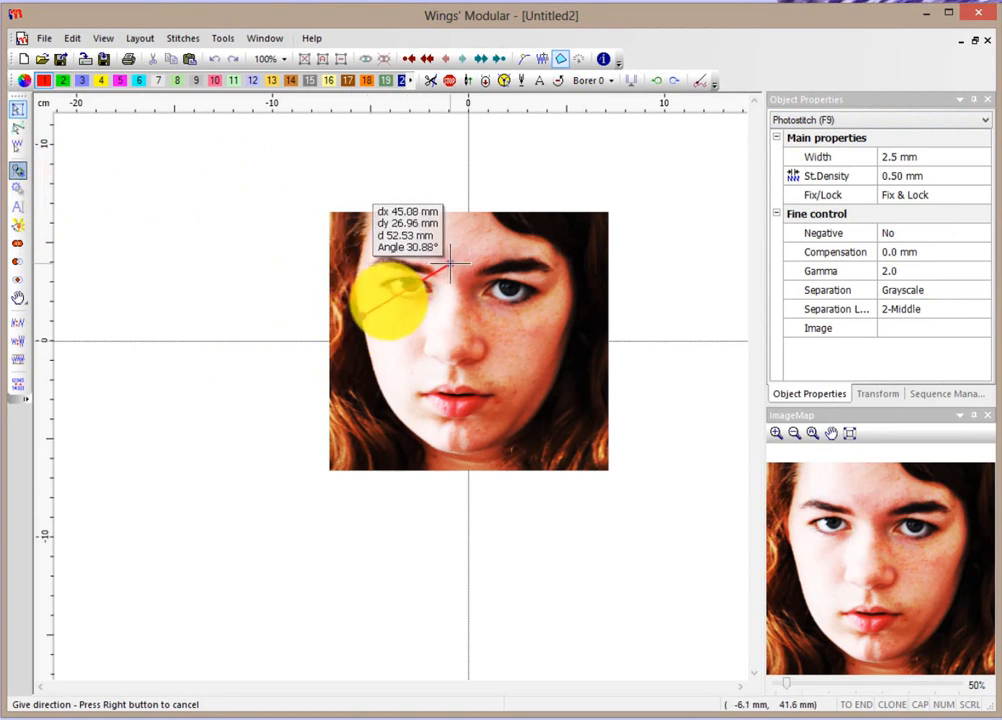
{"action": "left_click", "coordinate": [466, 256]}
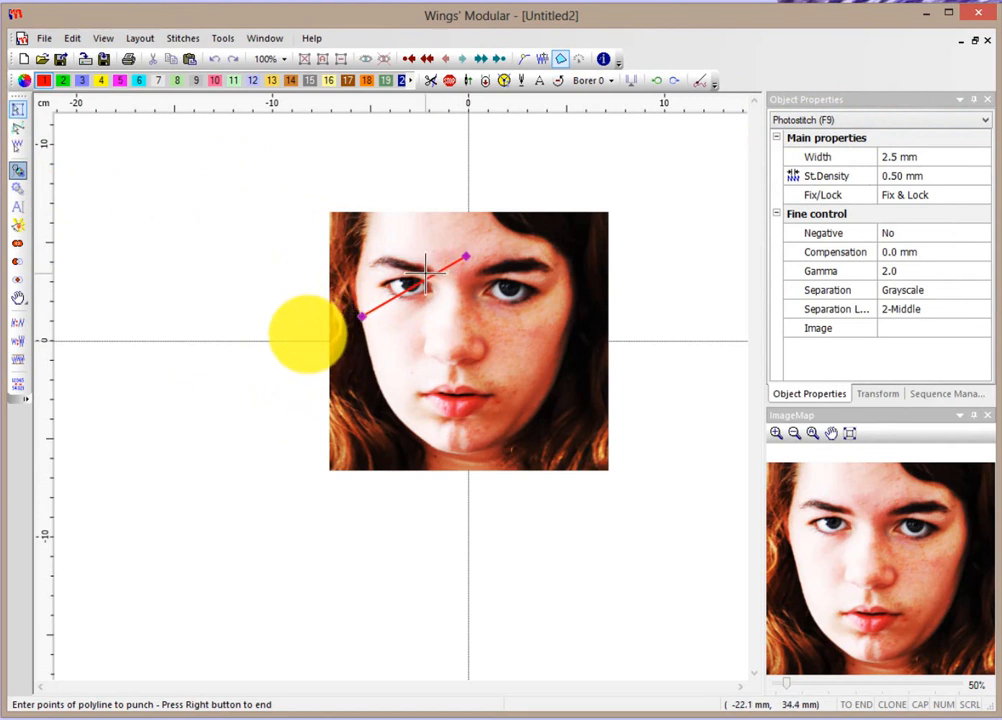
- Outline the face as a closed Photostitch shape about 127 mm wide and 126 mm high, accept the default entry and exit points, and deselect it
{"action": "left_click", "coordinate": [346, 220]}
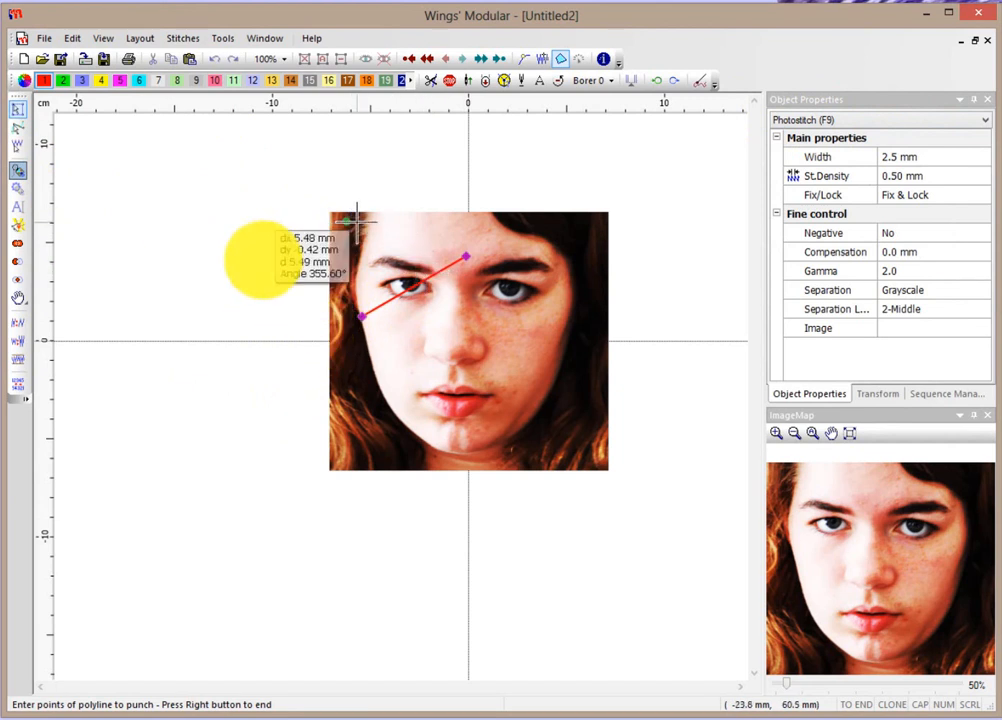
{"action": "left_click", "coordinate": [455, 221]}
{"action": "left_click", "coordinate": [540, 226]}
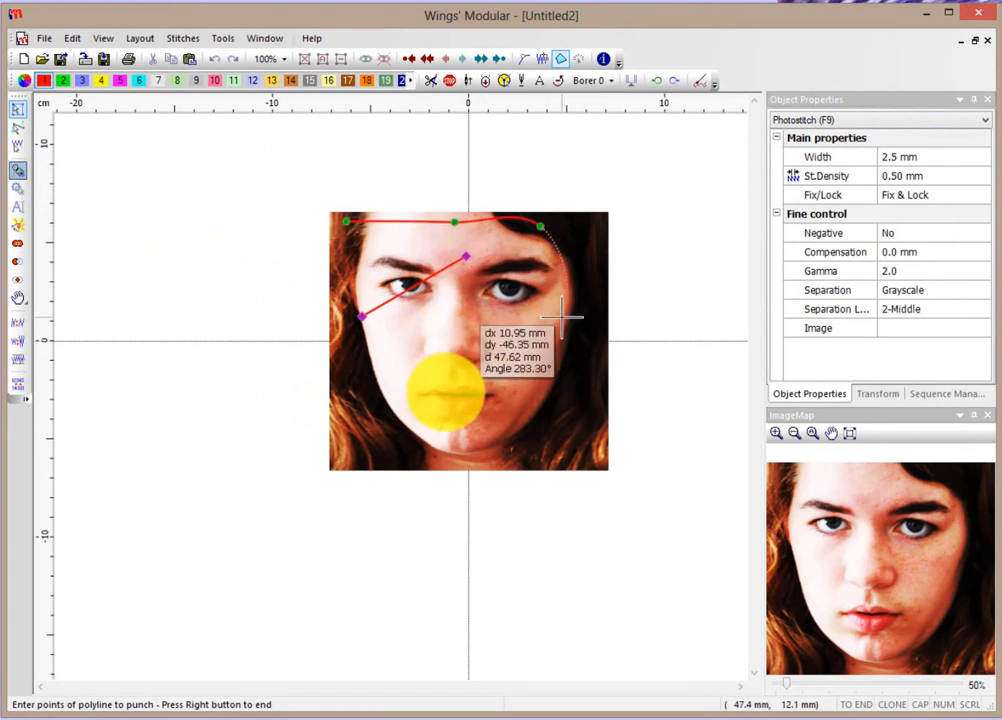
{"action": "left_click", "coordinate": [561, 317]}
{"action": "left_click", "coordinate": [588, 386]}
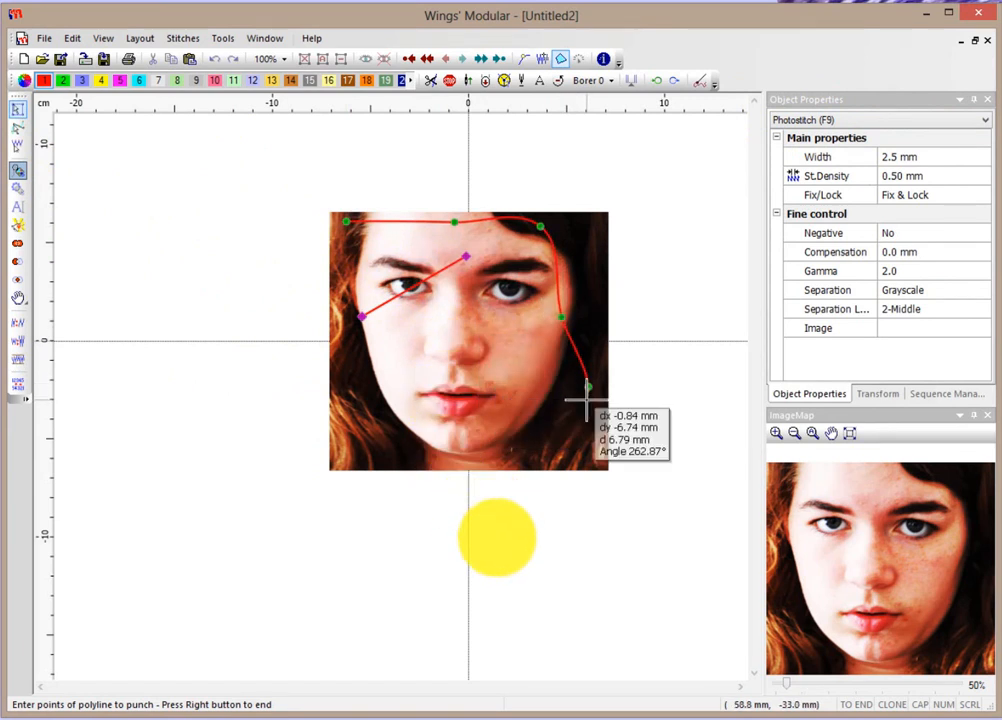
{"action": "left_click", "coordinate": [539, 456]}
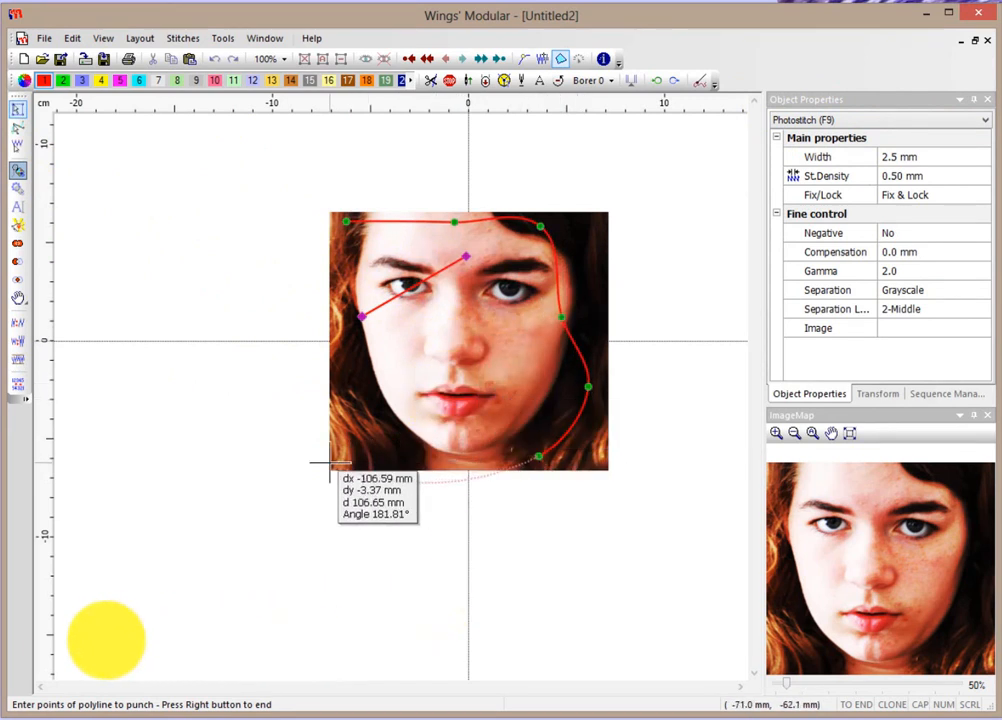
{"action": "left_click", "coordinate": [463, 452]}
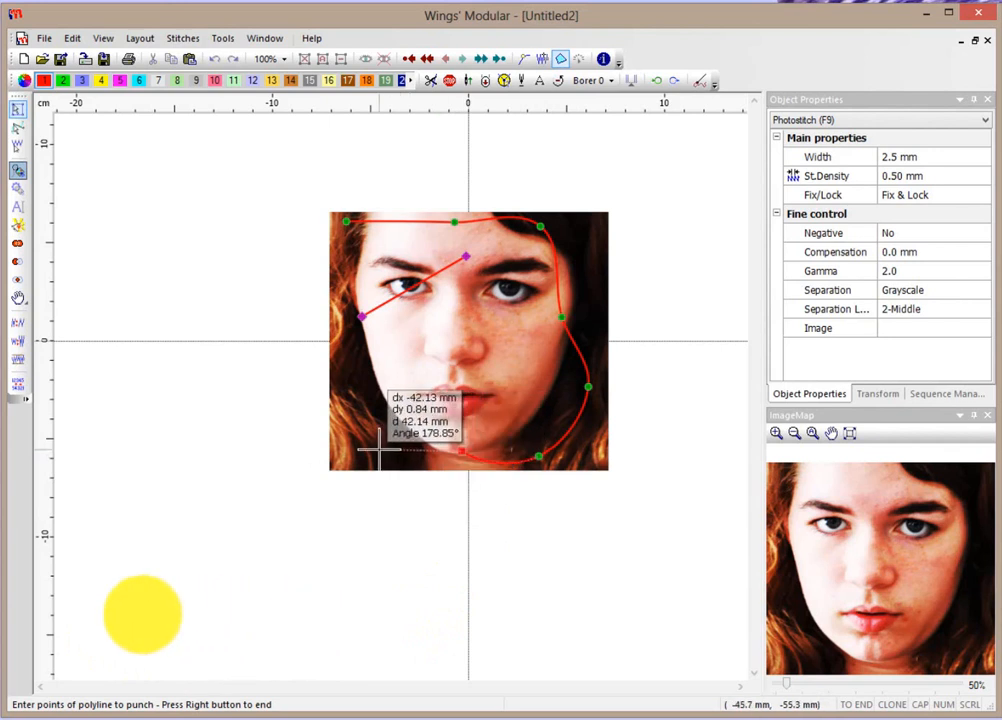
{"action": "left_click", "coordinate": [330, 451]}
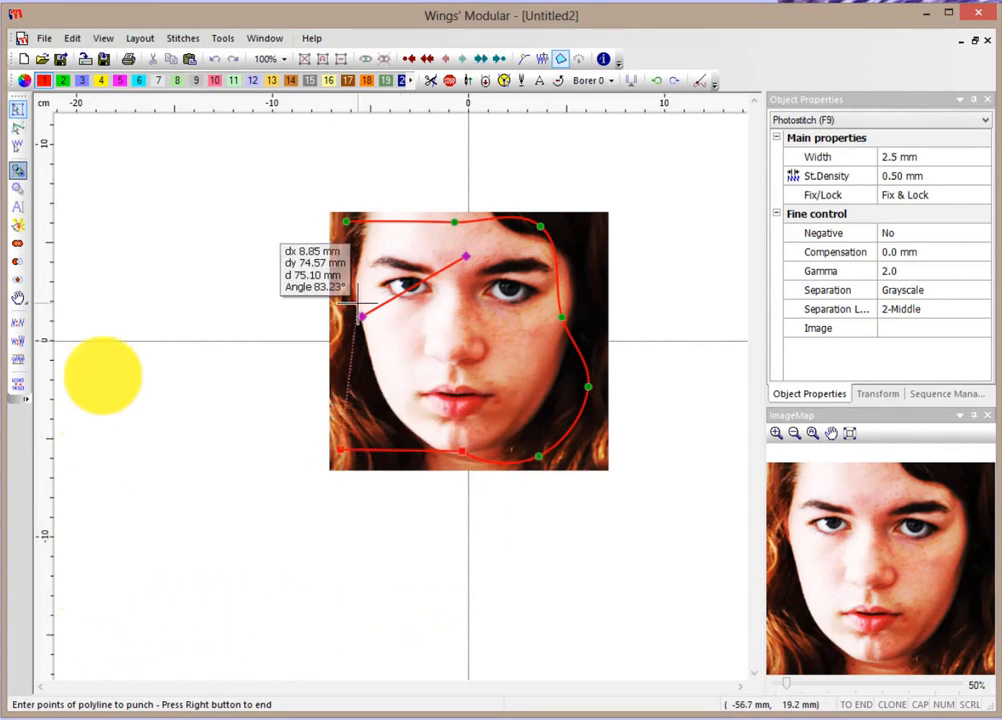
{"action": "right_click", "coordinate": [346, 222]}
{"action": "right_click", "coordinate": [346, 222]}
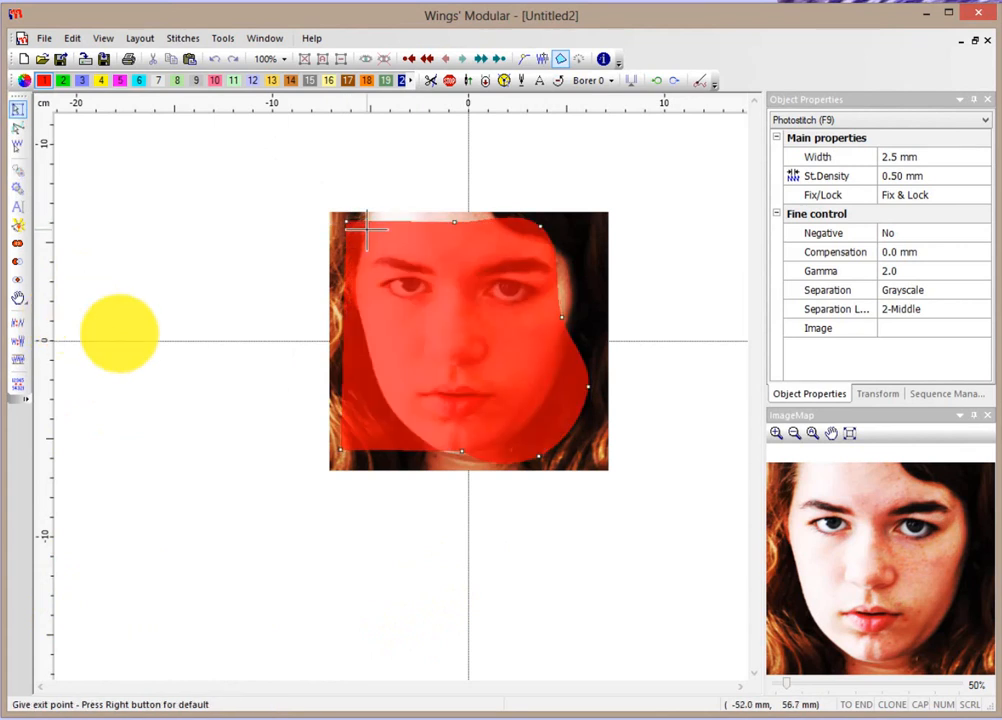
{"action": "right_click", "coordinate": [421, 270]}
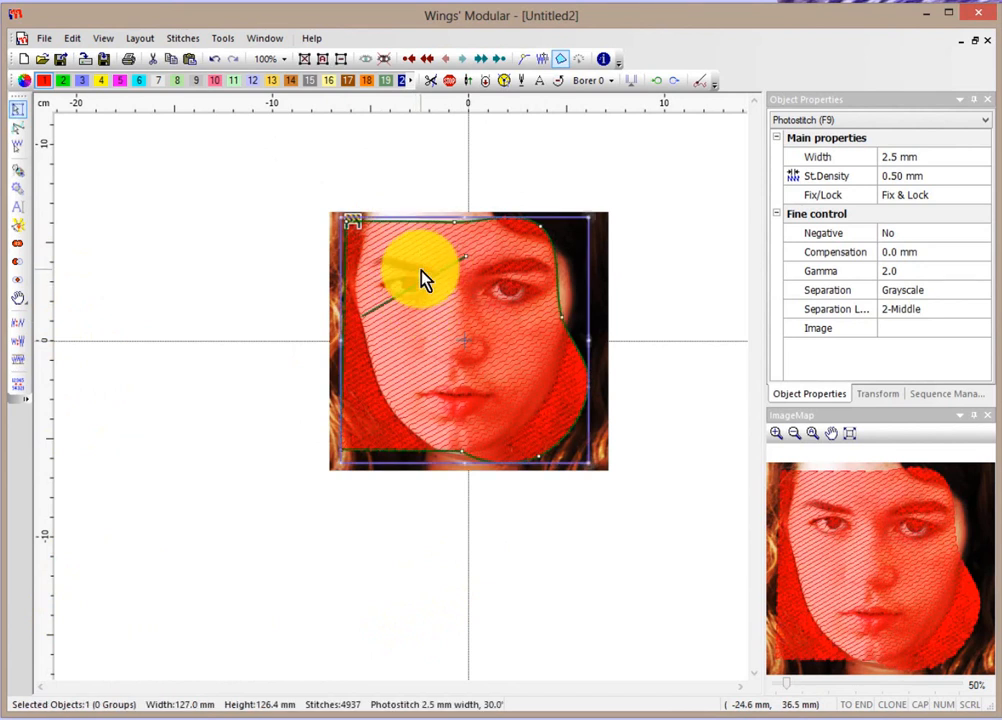
{"action": "left_click", "coordinate": [645, 221]}
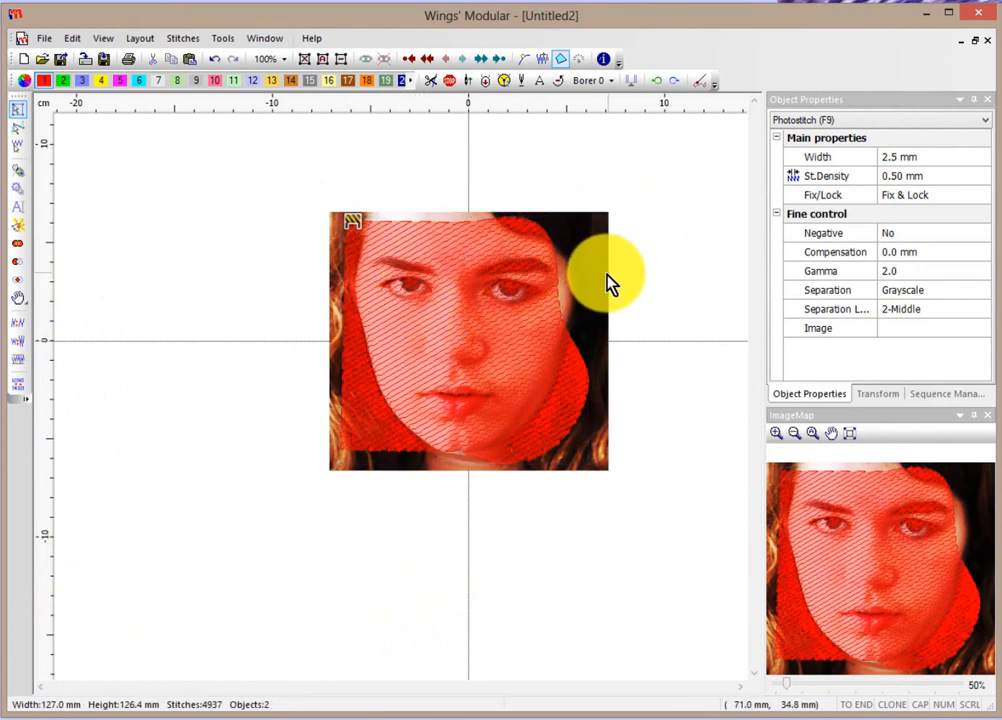
- Examine the Photostitch stitches over the face and hide the backdrop photo
{"action": "scroll", "coordinate": [514, 275], "scroll_direction": "up", "scroll_amount": 3}
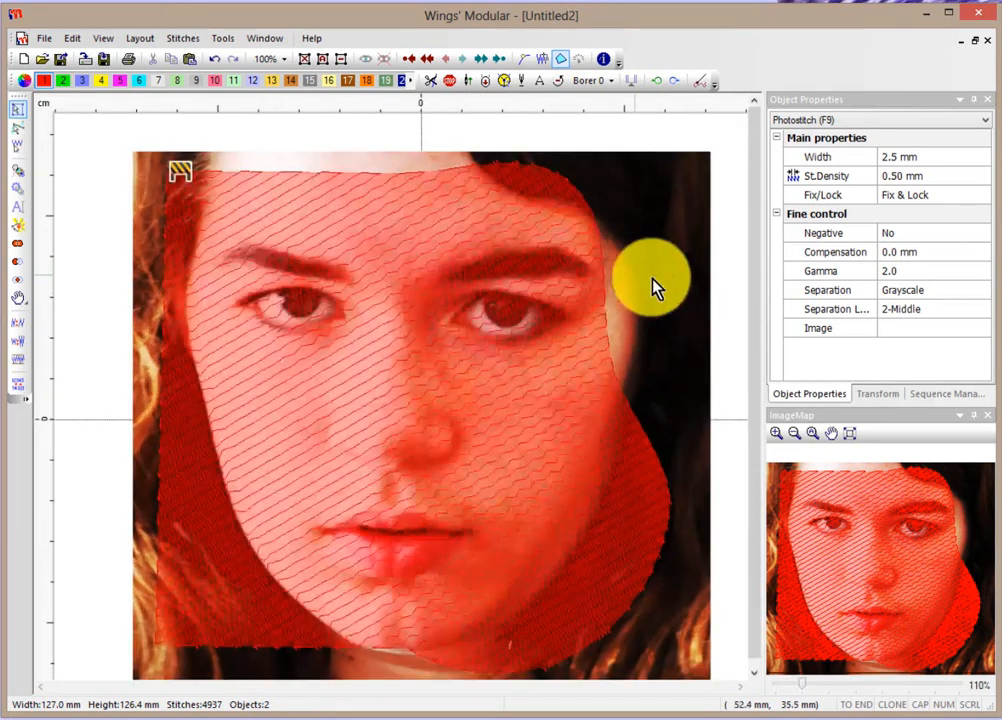
{"action": "scroll", "coordinate": [667, 288], "scroll_direction": "up", "scroll_amount": 2}
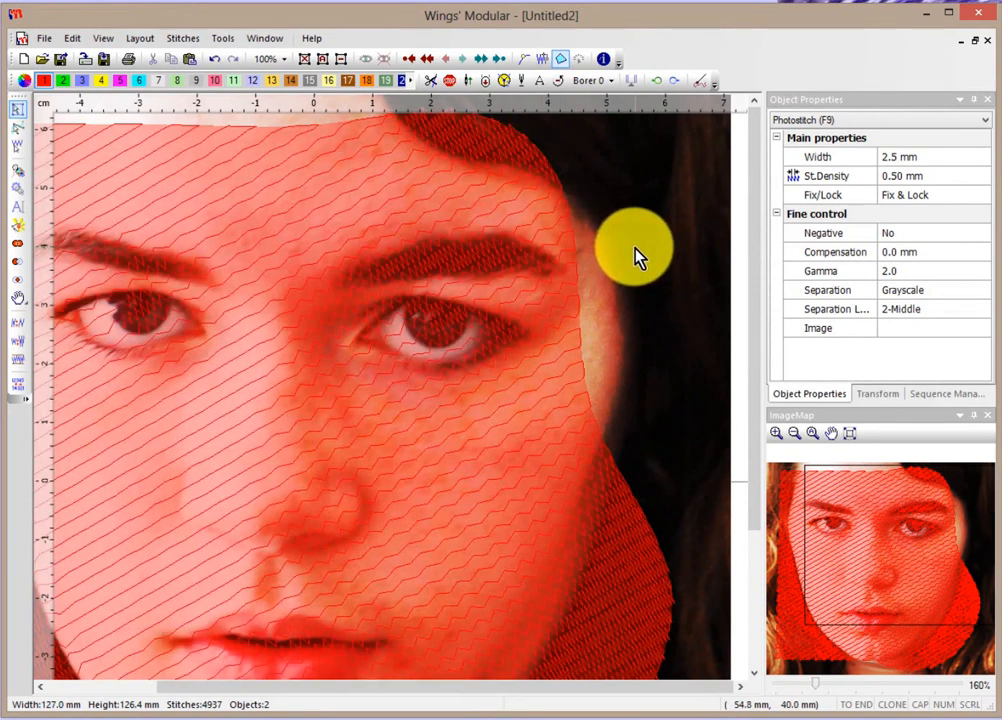
{"action": "scroll", "coordinate": [636, 258], "scroll_direction": "down", "scroll_amount": 3}
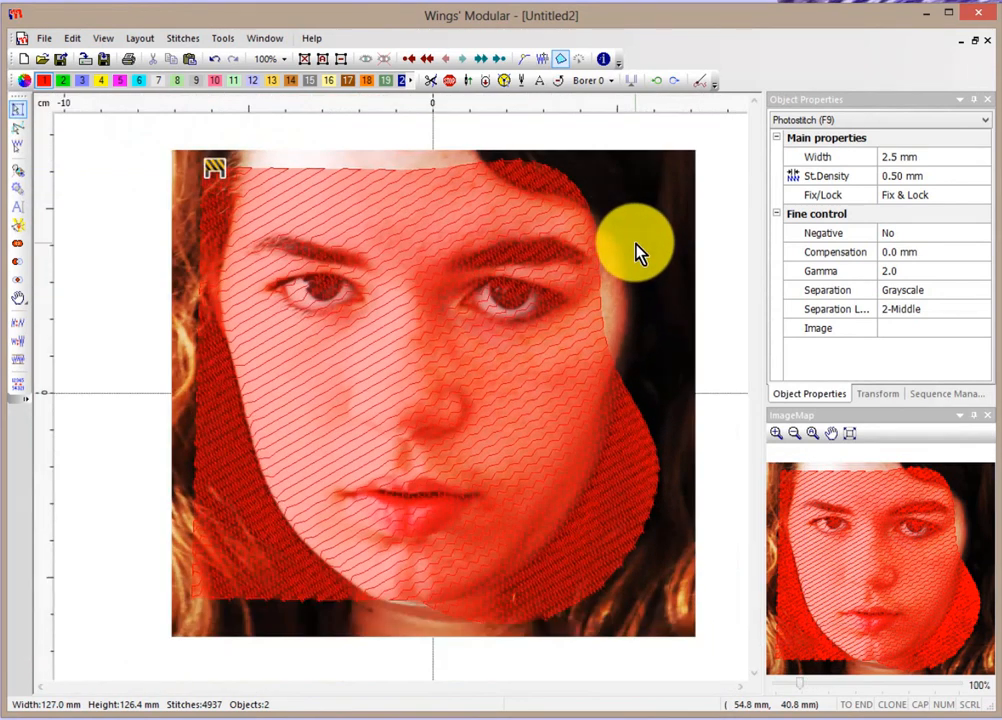
{"action": "scroll", "coordinate": [636, 244], "scroll_direction": "down", "scroll_amount": 1}
{"action": "key", "text": "i"}
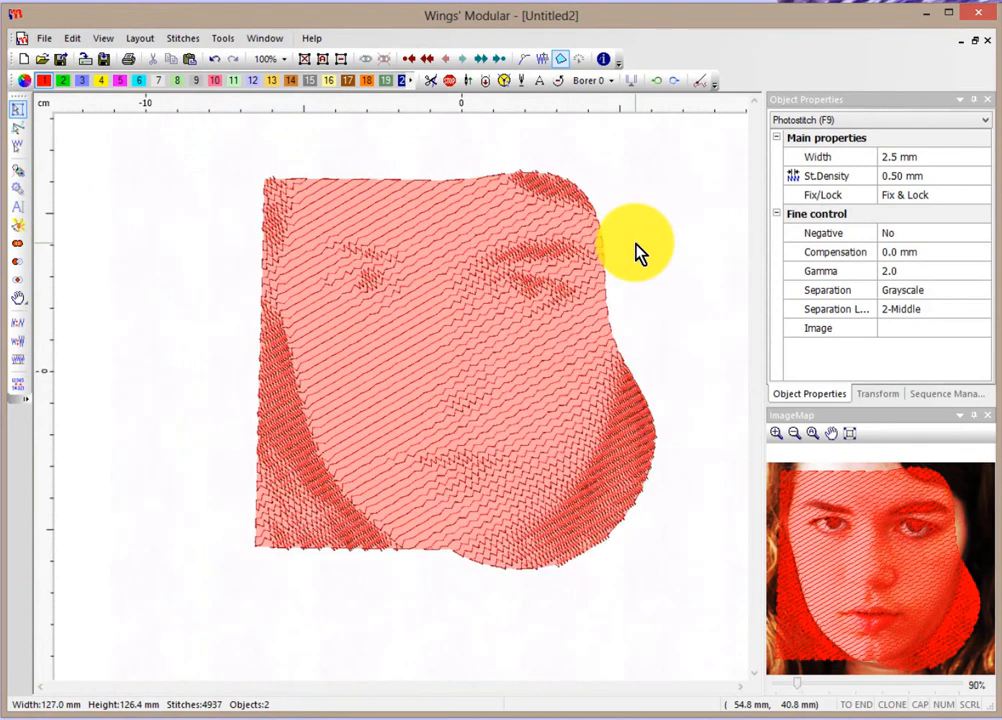
{"action": "scroll", "coordinate": [633, 242], "scroll_direction": "down", "scroll_amount": 3}
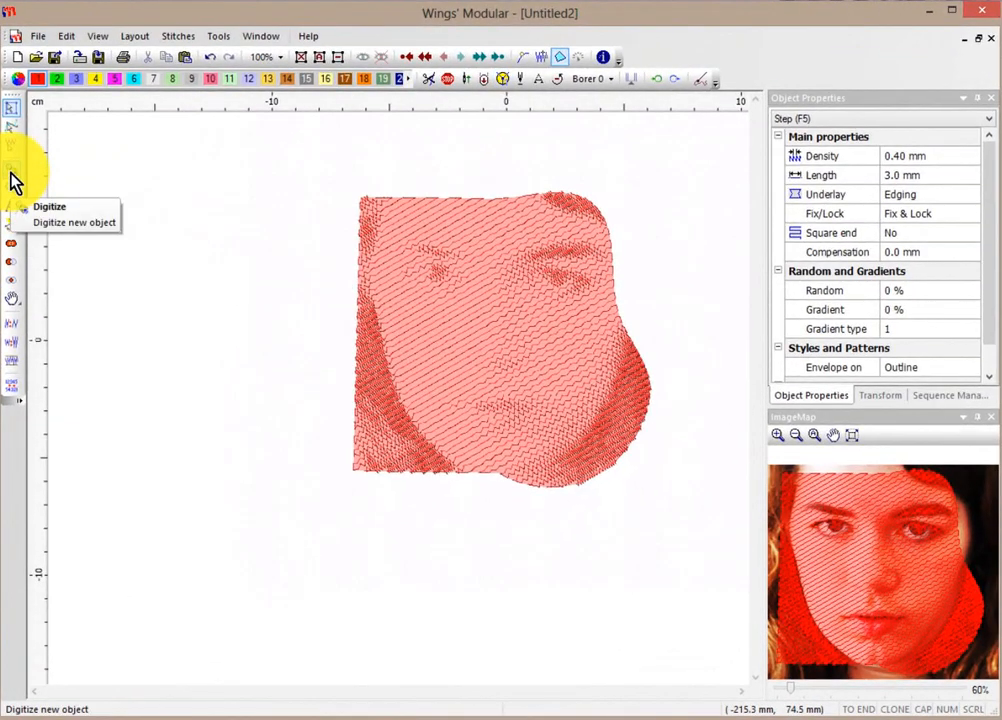
- Switch between the open designs and return to NGSBC26.tmp
{"action": "left_click", "coordinate": [264, 38]}
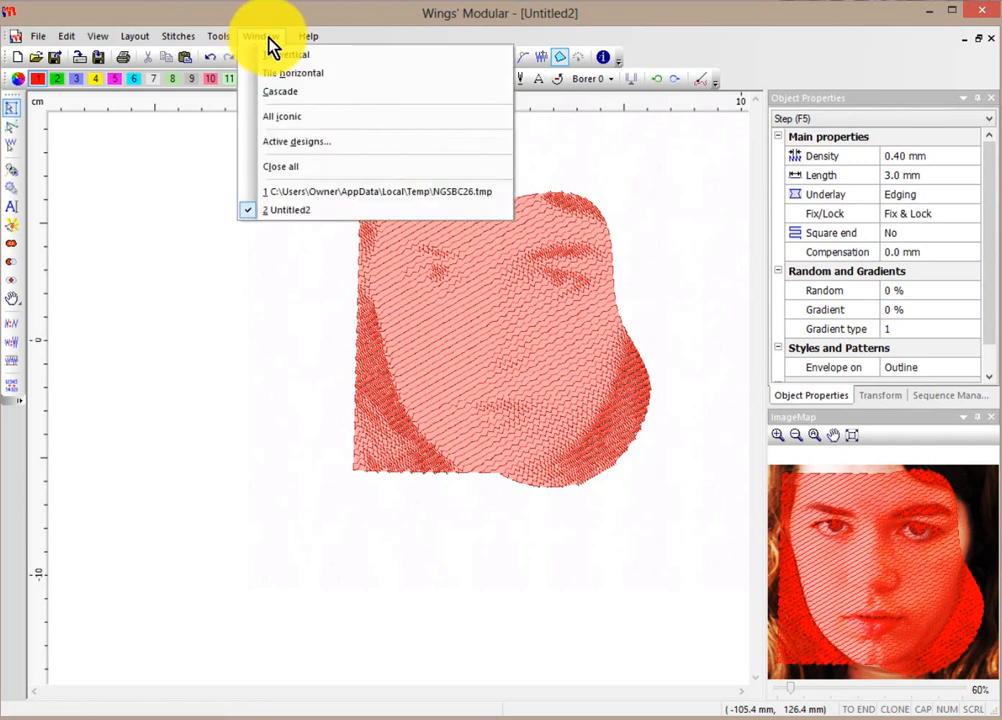
{"action": "left_click", "coordinate": [362, 193]}
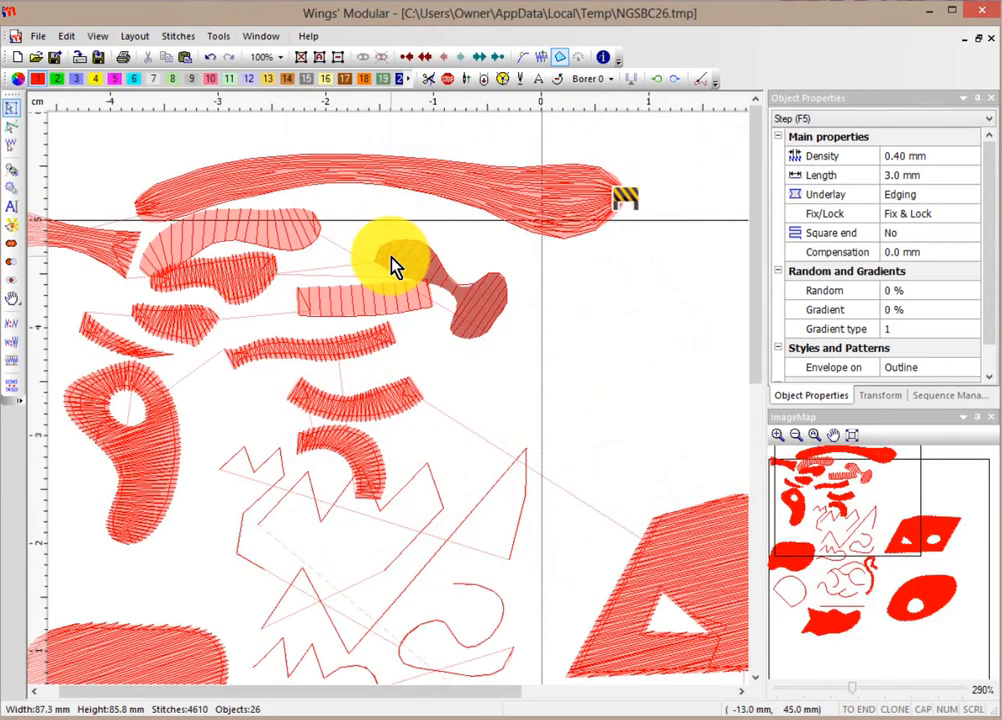
{"action": "scroll", "coordinate": [420, 324], "scroll_direction": "down", "scroll_amount": 3}
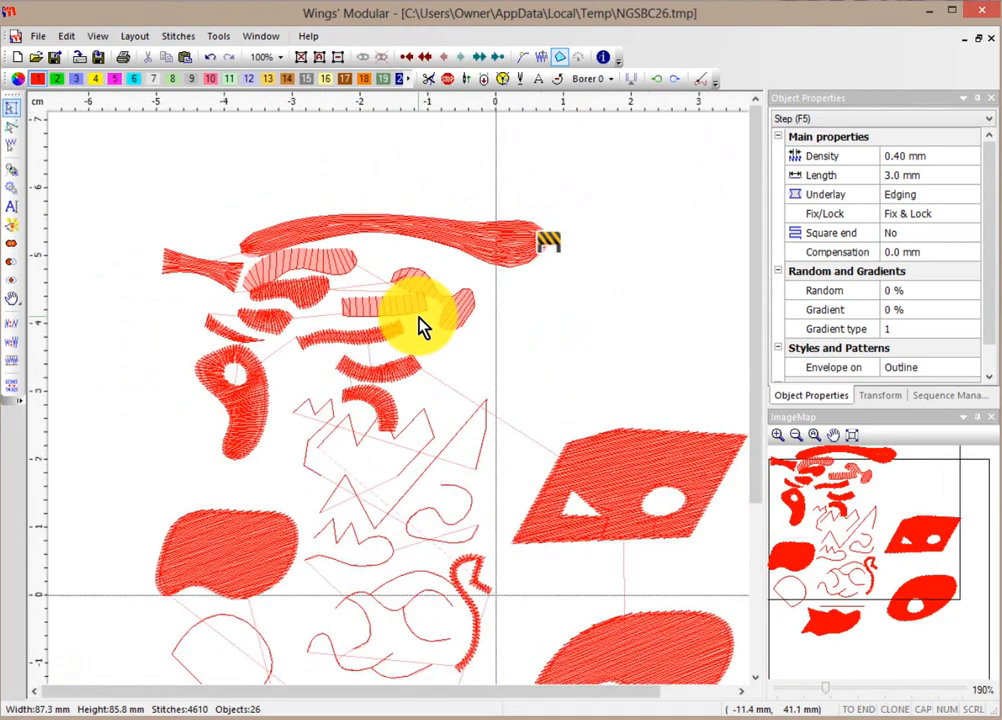
{"action": "left_click", "coordinate": [261, 37]}
{"action": "left_click", "coordinate": [311, 214]}
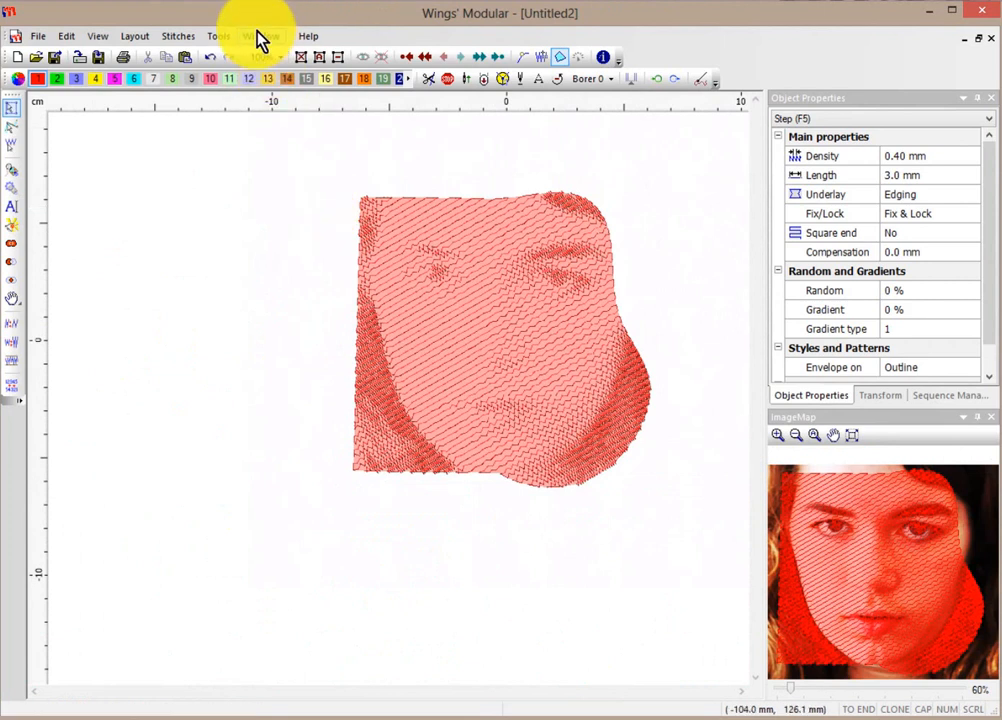
{"action": "left_click", "coordinate": [256, 37]}
{"action": "left_click", "coordinate": [289, 190]}
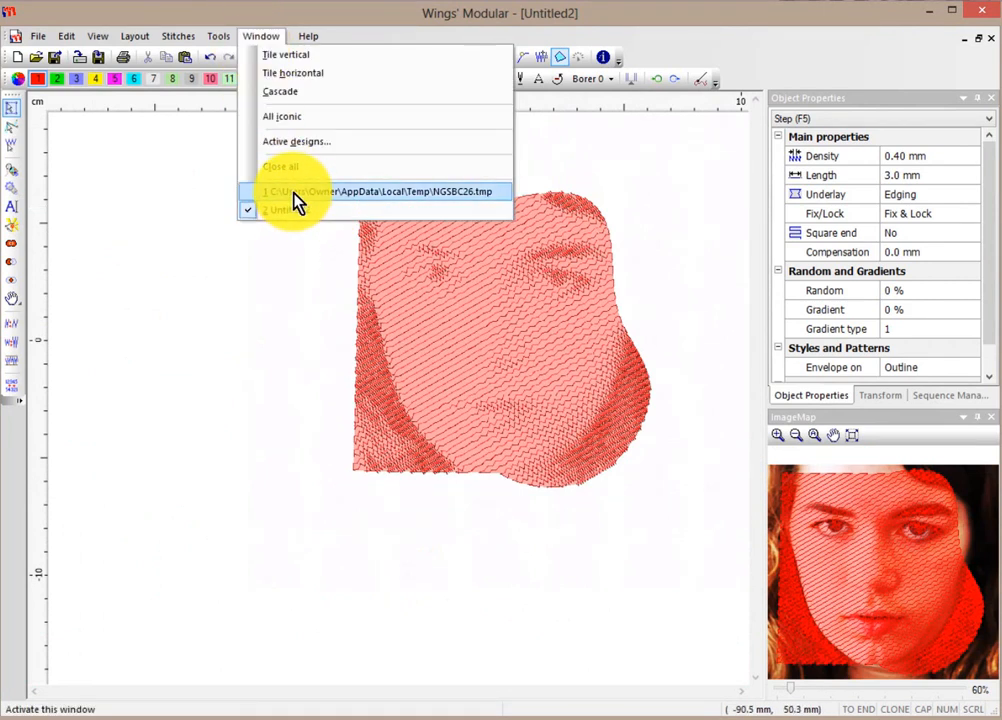
{"action": "left_click", "coordinate": [295, 193]}
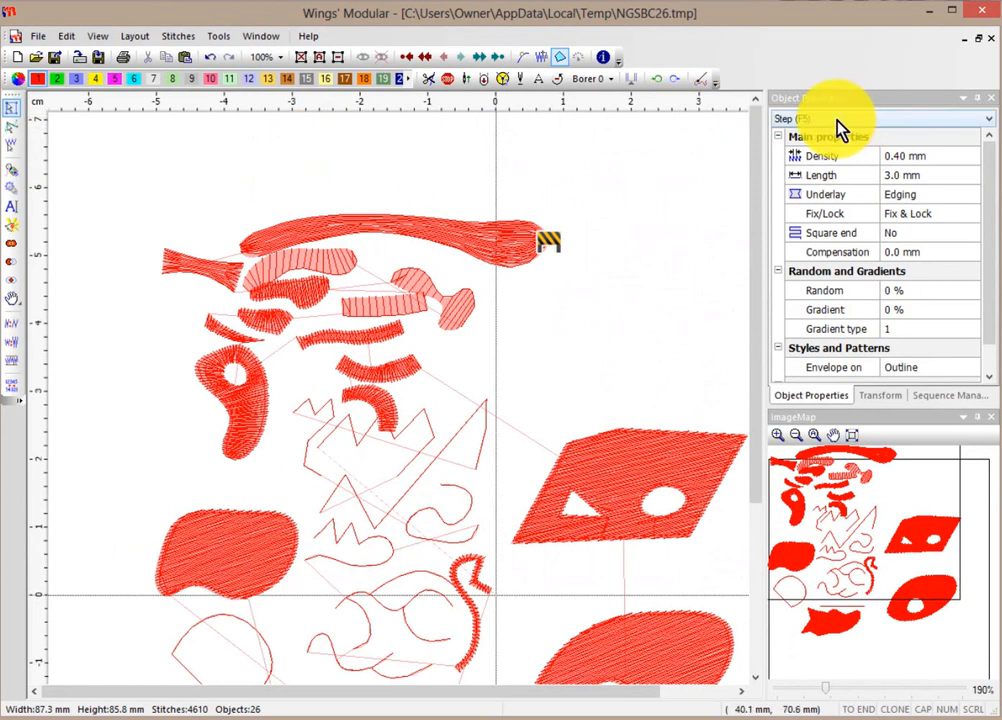
- Digitize a Step-fill rectangle about 25 mm wide and 15 mm high above the parallelogram with holes, using a diagonal stitch direction and default entry and exit points
{"action": "left_click", "coordinate": [11, 170]}
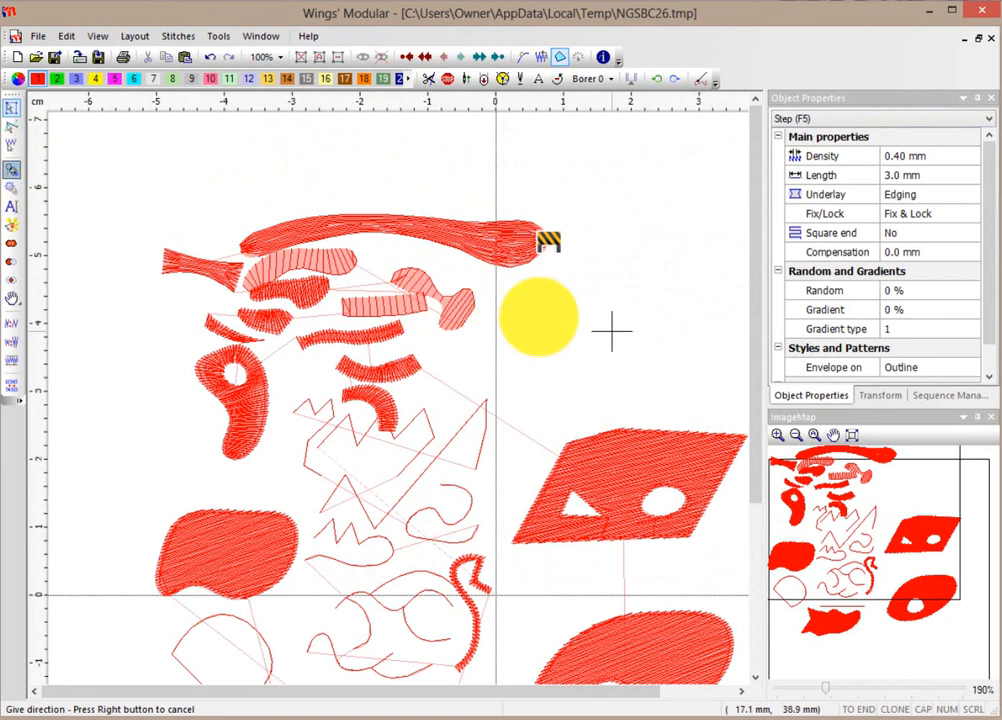
{"action": "left_click", "coordinate": [586, 329]}
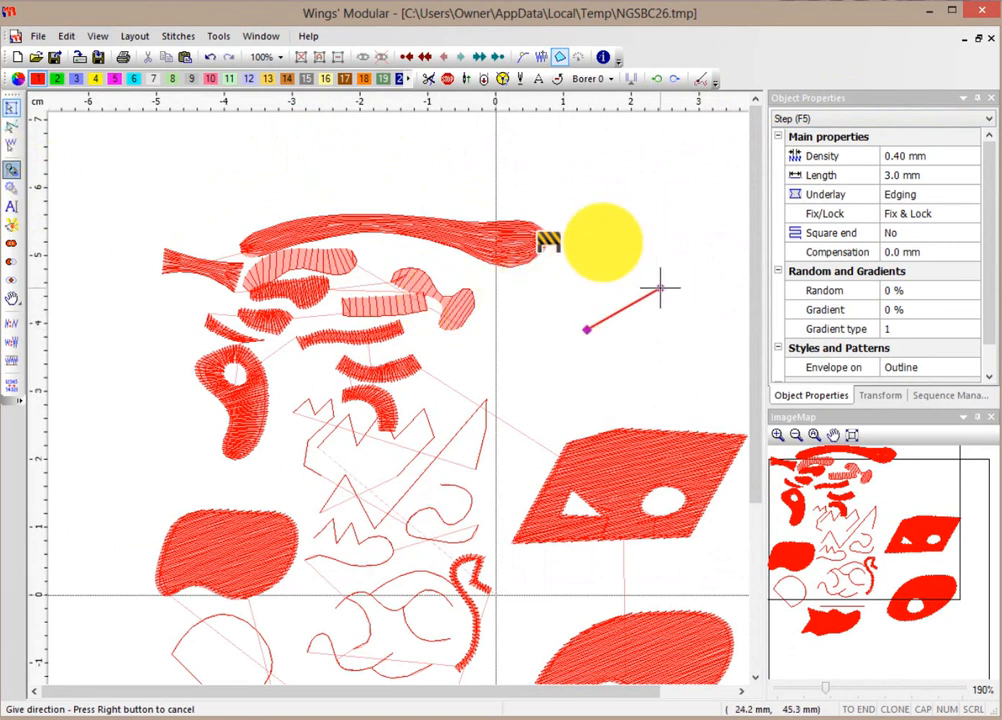
{"action": "left_click", "coordinate": [659, 289]}
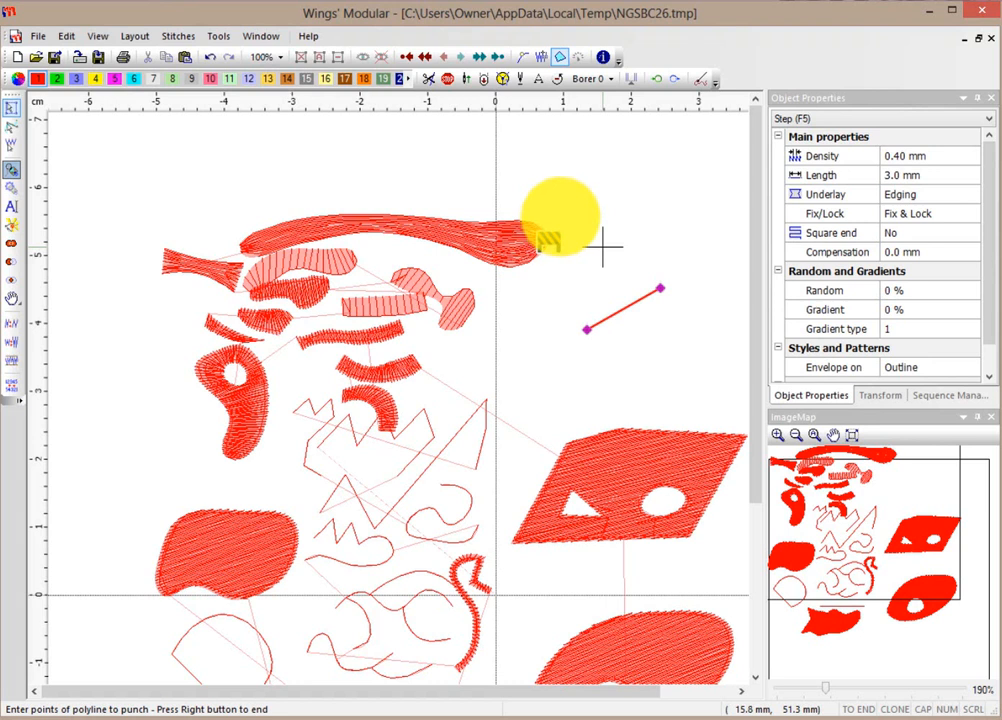
{"action": "key", "text": "s"}
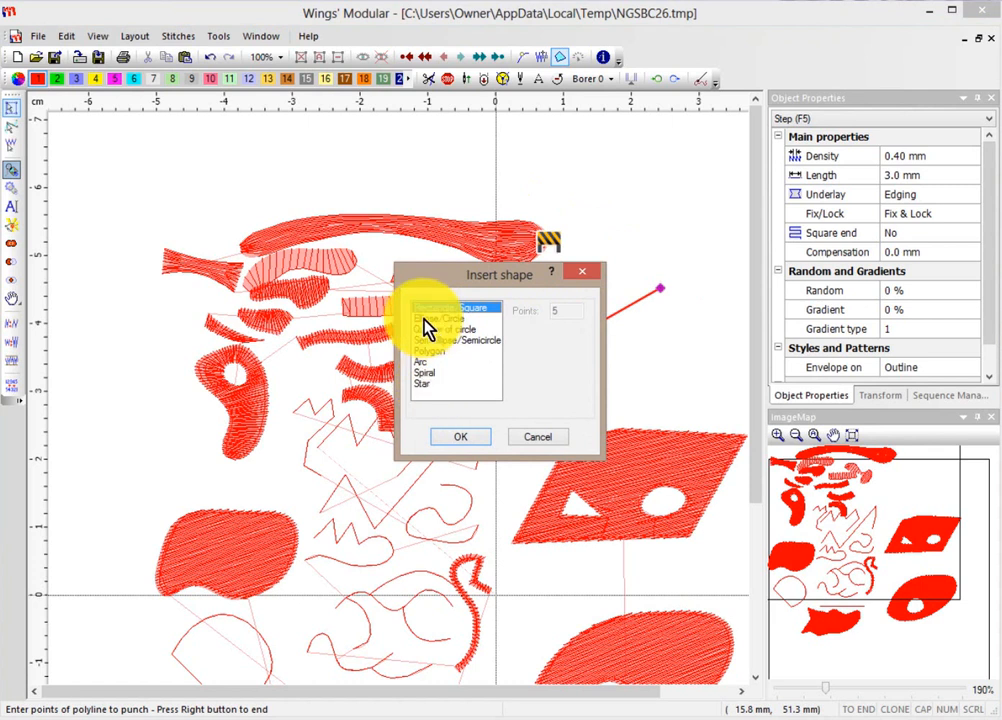
{"action": "left_click", "coordinate": [460, 440]}
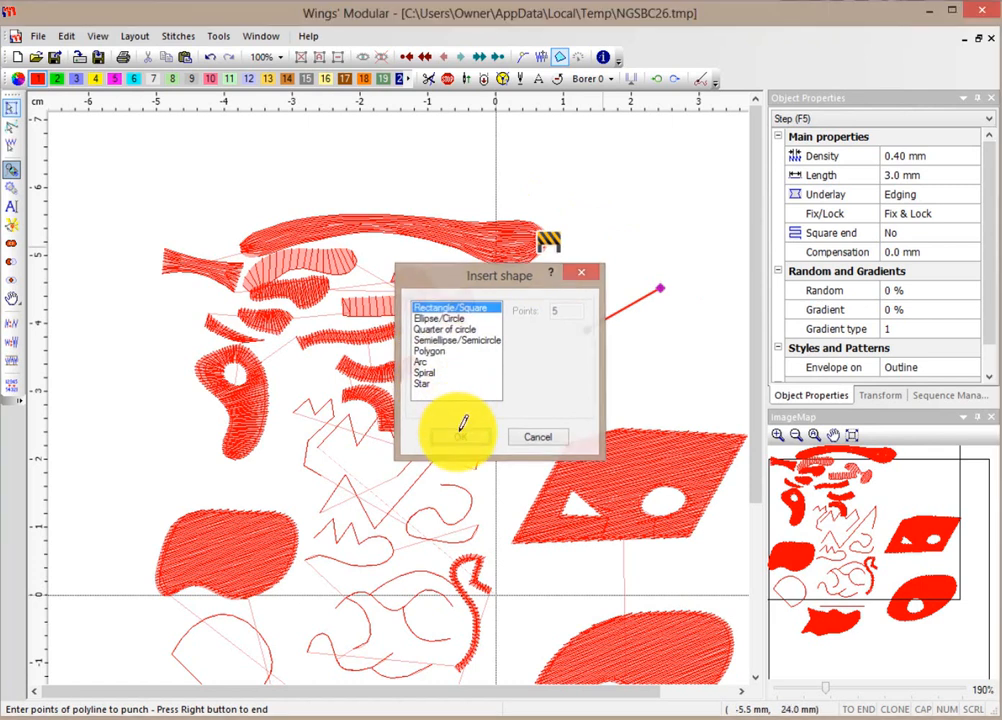
{"action": "left_click_drag", "start_coordinate": [533, 262], "coordinate": [705, 364]}
{"action": "right_click", "coordinate": [648, 272]}
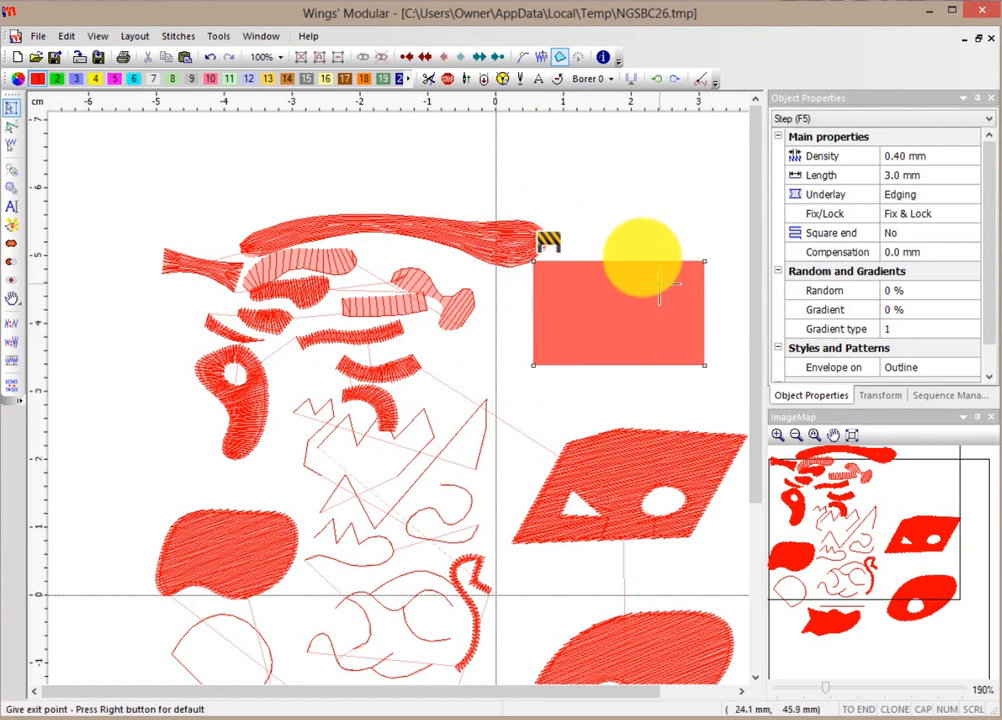
{"action": "right_click", "coordinate": [618, 124]}
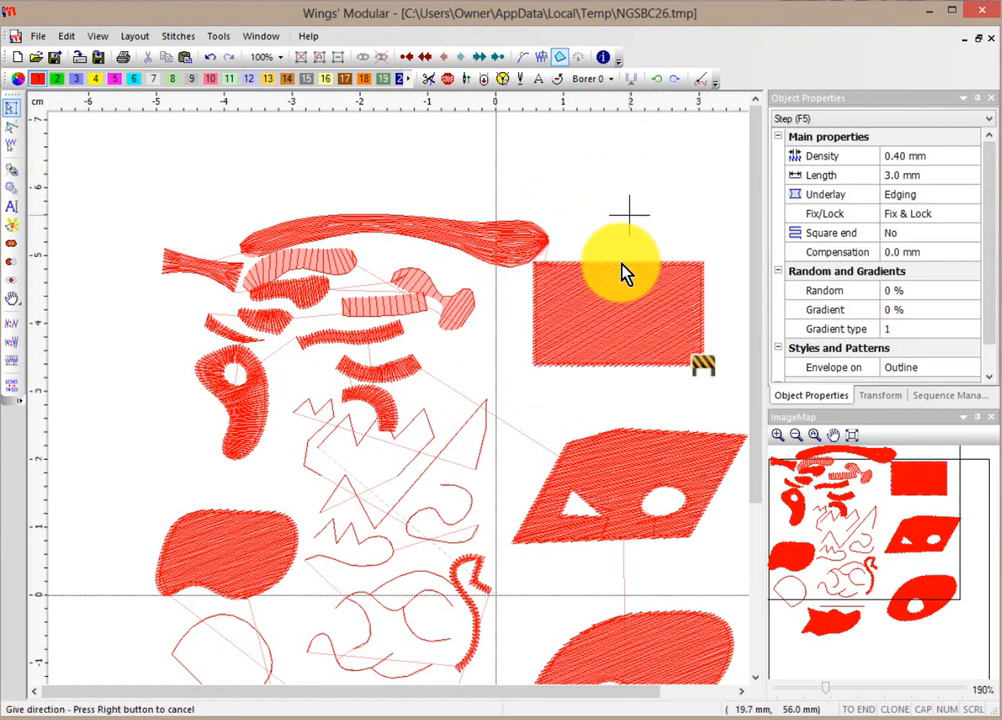
{"action": "right_click", "coordinate": [629, 215]}
{"action": "left_click", "coordinate": [627, 218]}
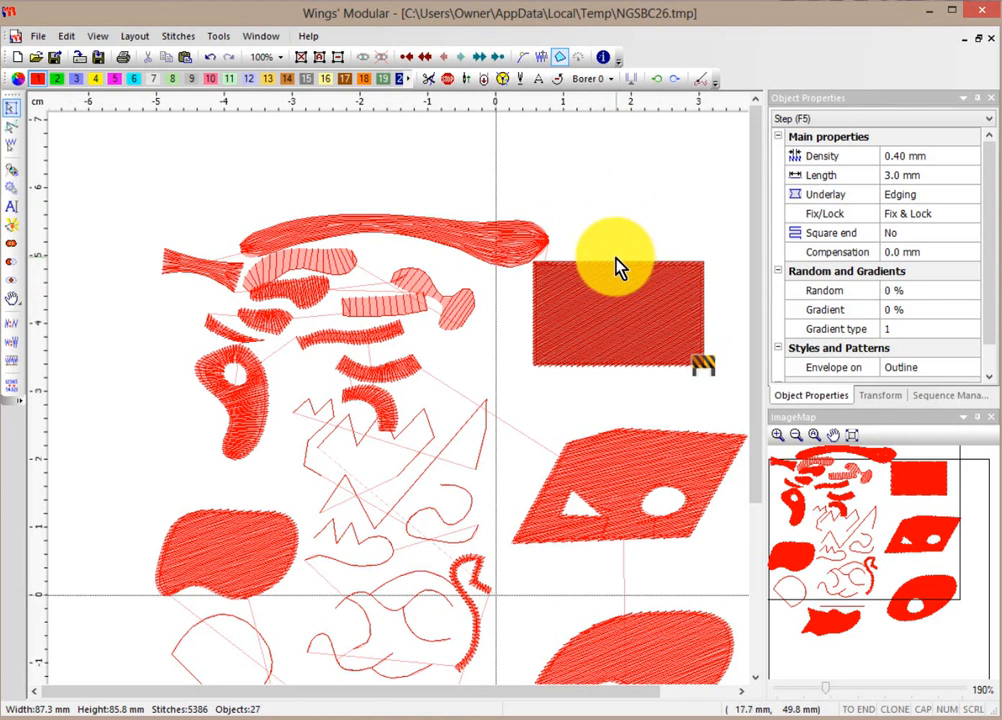
- Insert a Step-fill rectangle about 25 mm wide and 14.5 mm high above the top-left objects, with a 30° stitch direction and the exit point beside it
{"action": "left_click", "coordinate": [11, 172]}
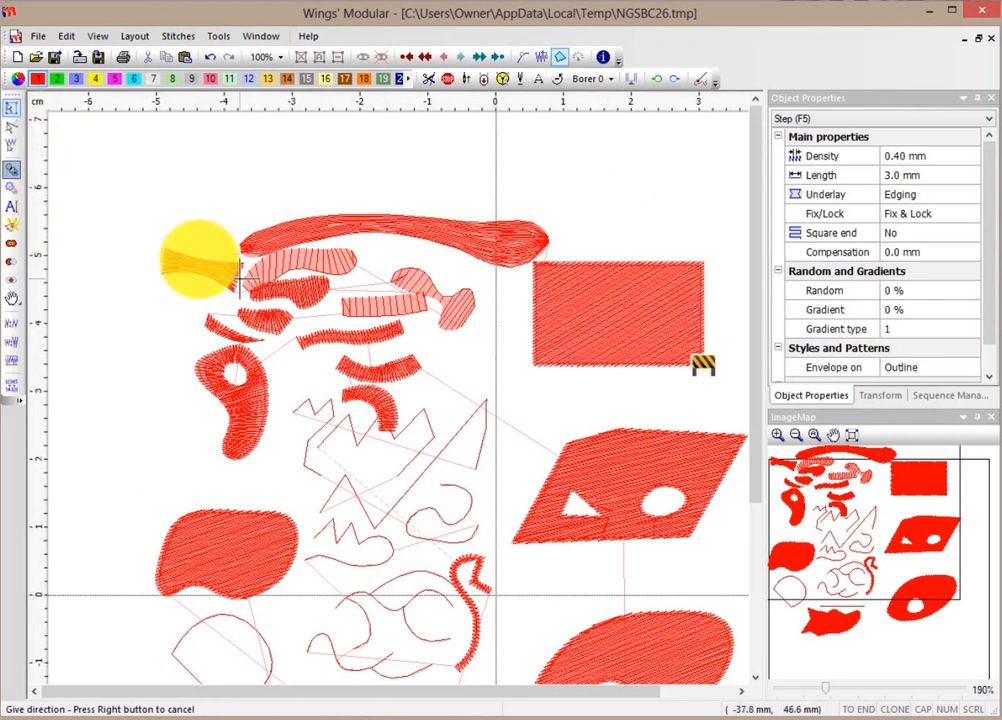
{"action": "left_click", "coordinate": [161, 206]}
{"action": "left_click", "coordinate": [226, 170]}
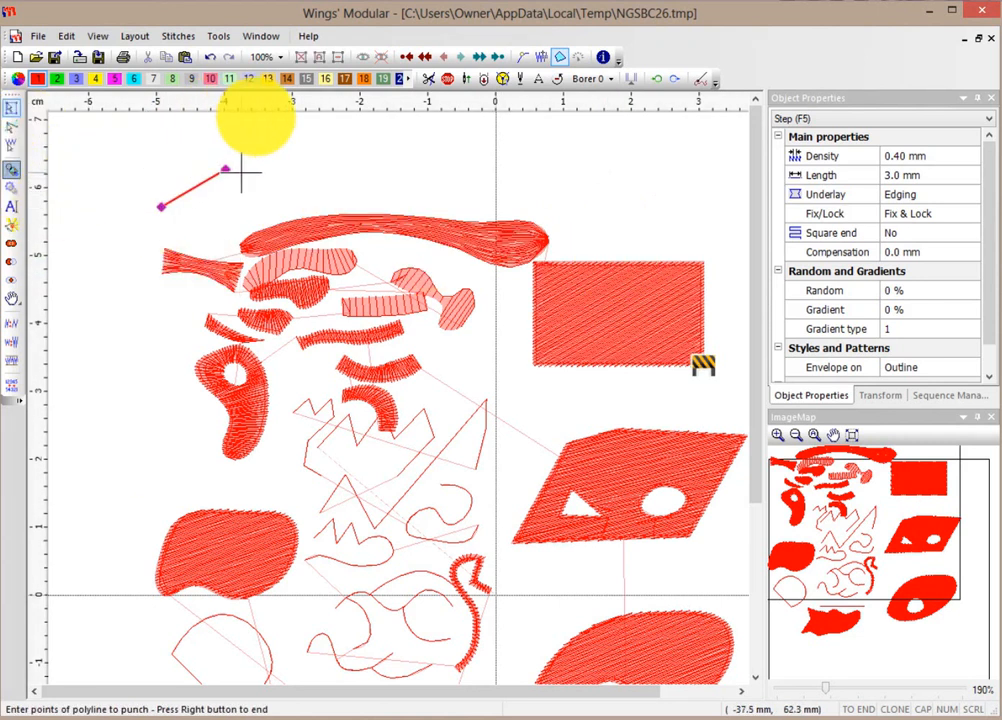
{"action": "right_click", "coordinate": [256, 177]}
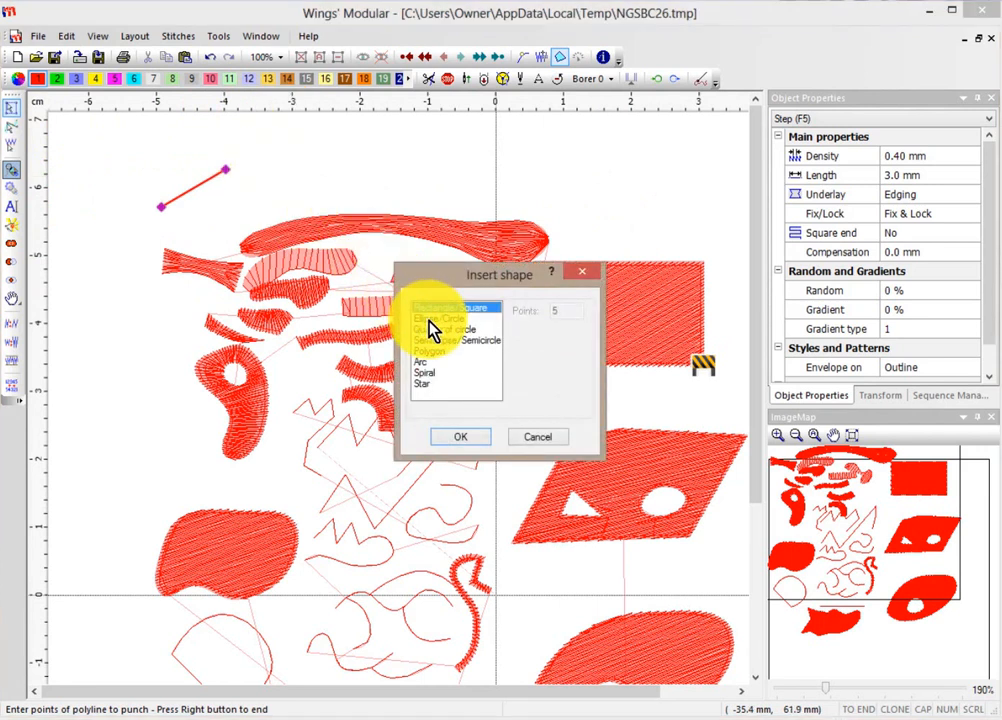
{"action": "left_click", "coordinate": [468, 441]}
{"action": "left_click_drag", "start_coordinate": [129, 159], "coordinate": [301, 249]}
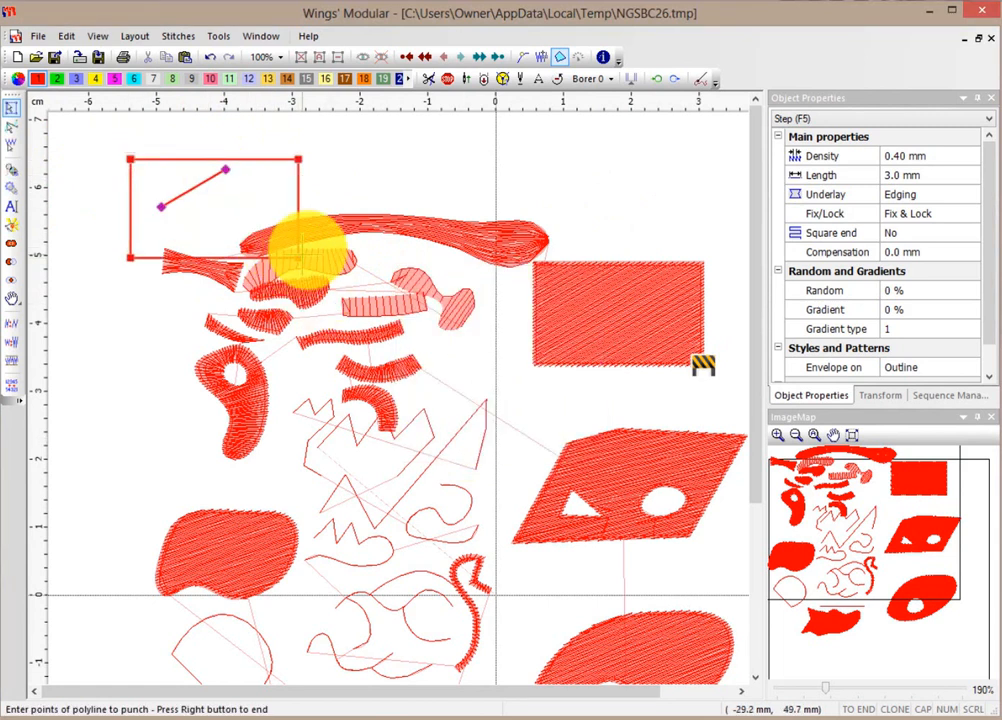
{"action": "right_click", "coordinate": [357, 176]}
{"action": "right_click", "coordinate": [358, 170]}
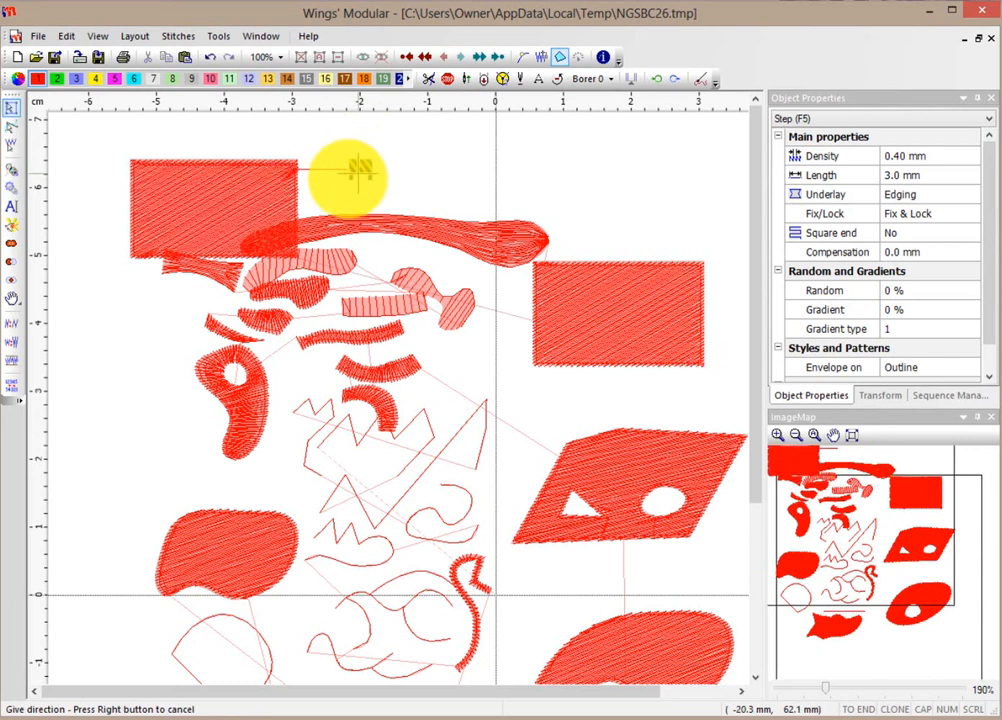
{"action": "right_click", "coordinate": [439, 171]}
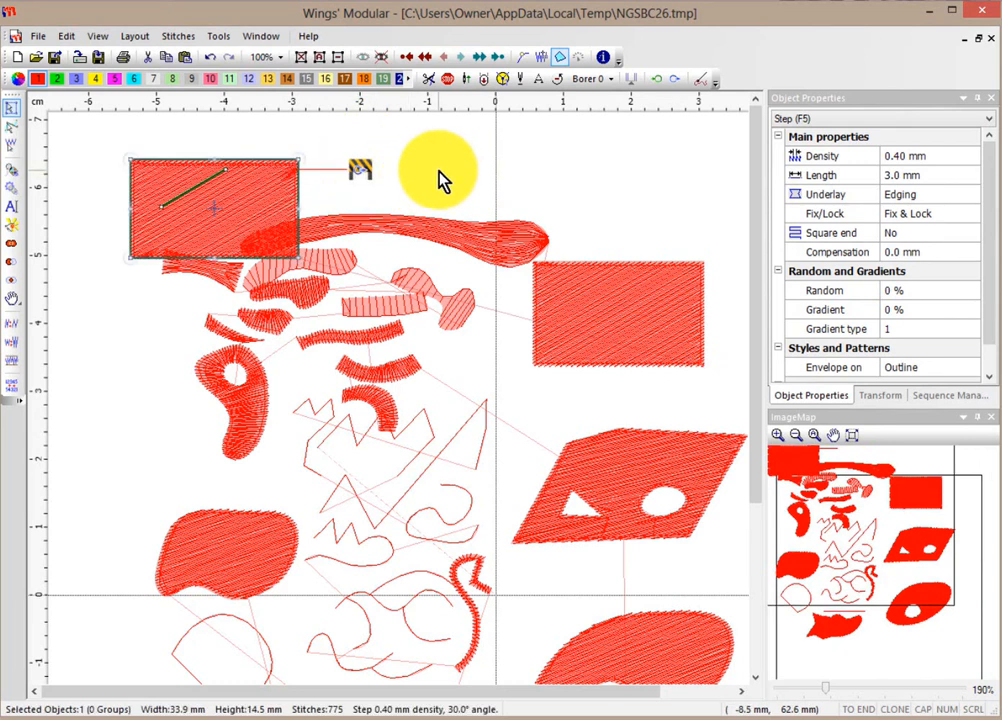
- Insert a 5-point Step-fill star about 23 mm wide and 18 mm high above the right-hand rectangle, with a 14° stitch direction and default entry and exit points
{"action": "left_click", "coordinate": [11, 170]}
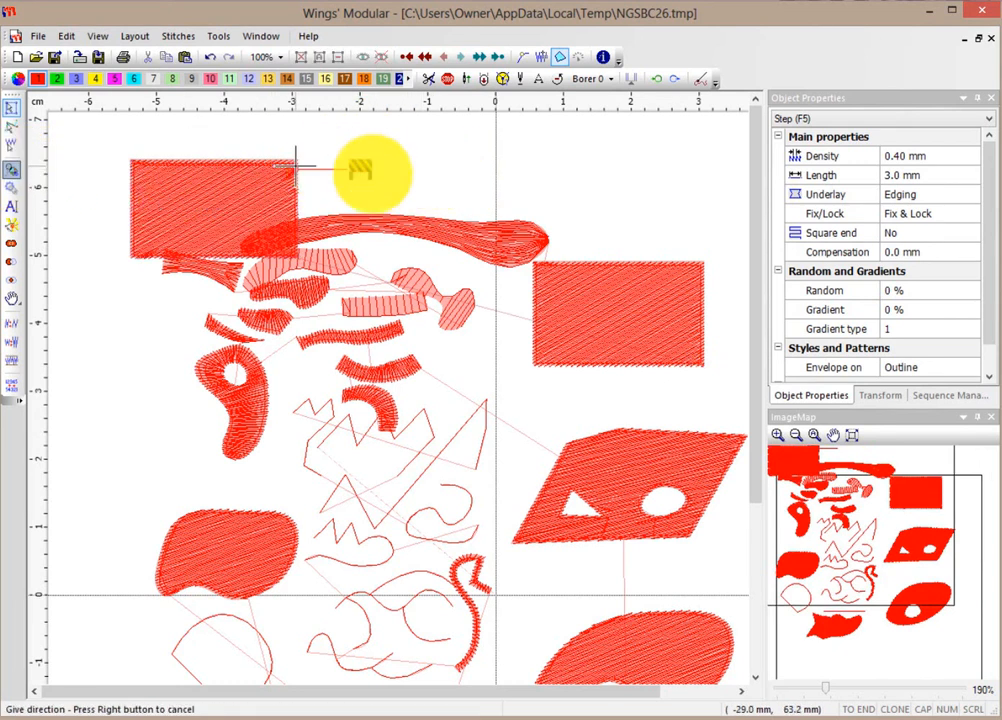
{"action": "left_click", "coordinate": [454, 187]}
{"action": "left_click", "coordinate": [602, 151]}
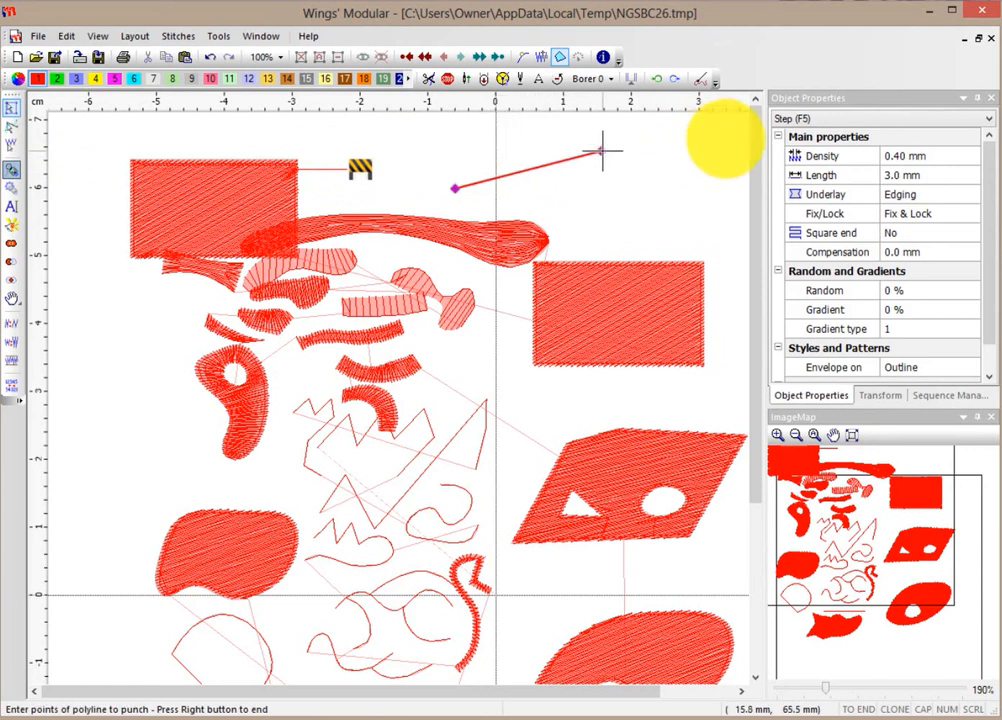
{"action": "right_click", "coordinate": [660, 199]}
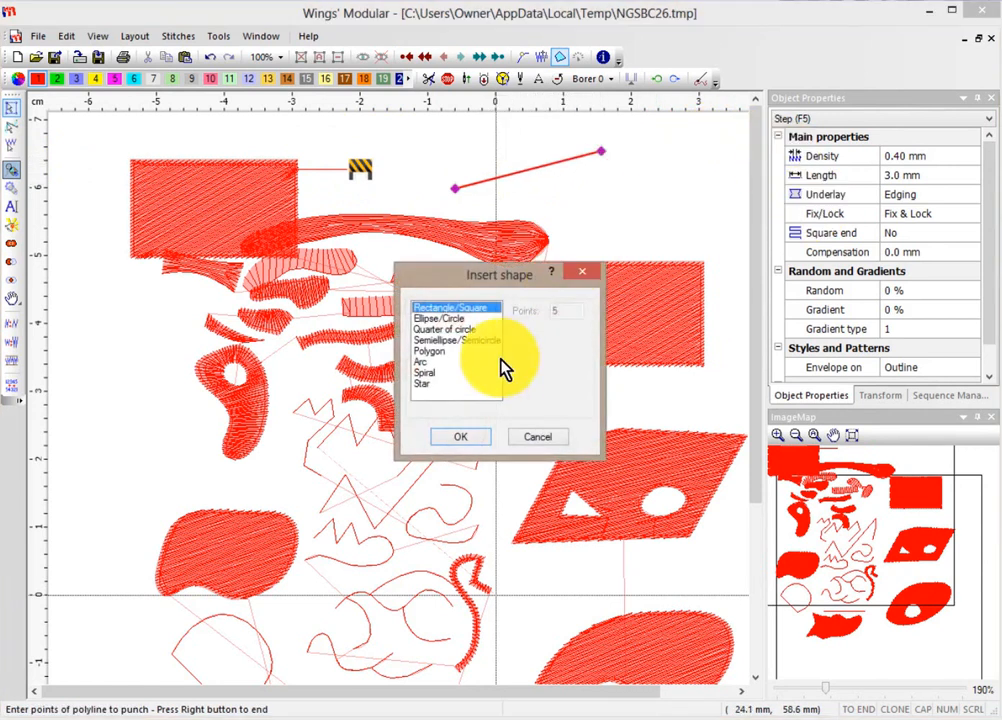
{"action": "left_click", "coordinate": [427, 384]}
{"action": "left_click", "coordinate": [462, 434]}
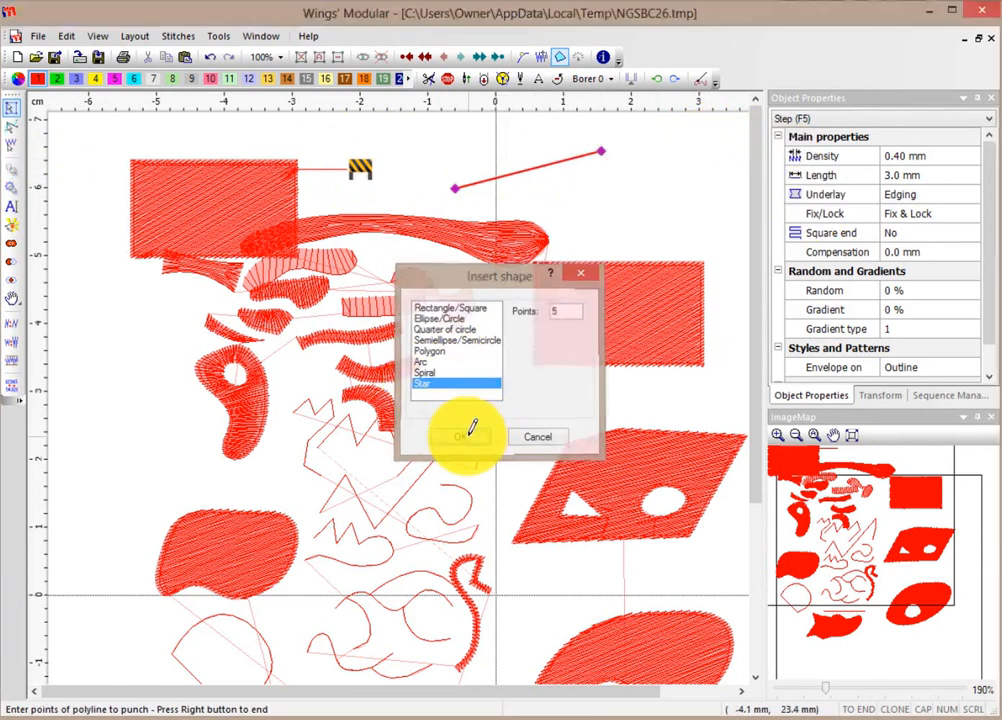
{"action": "left_click_drag", "start_coordinate": [541, 177], "coordinate": [706, 303]}
{"action": "right_click", "coordinate": [696, 275]}
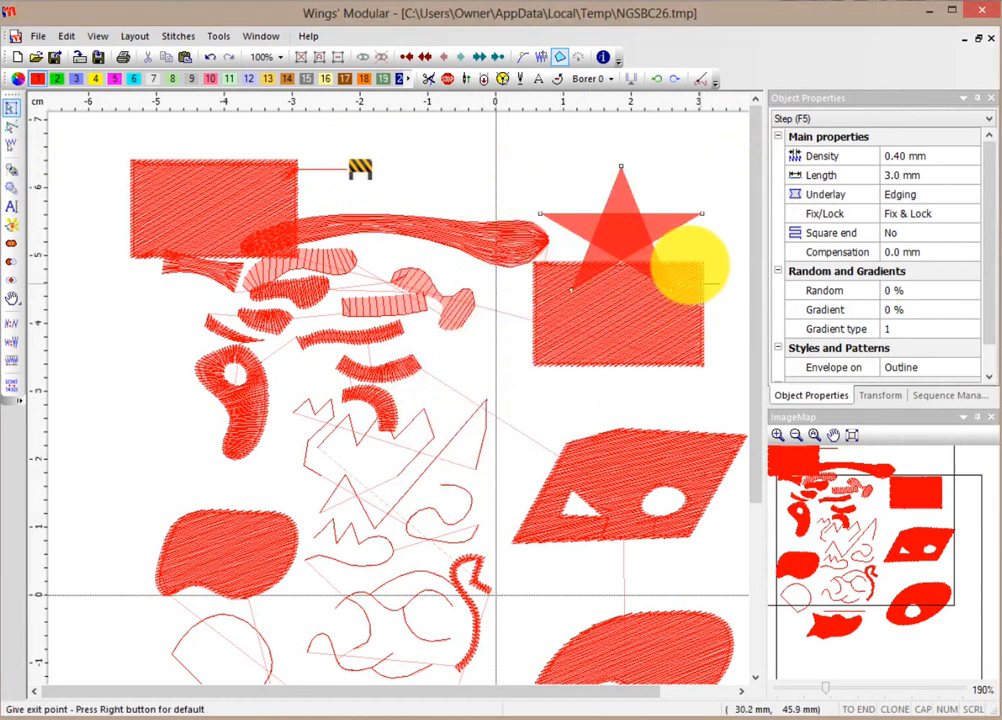
{"action": "right_click", "coordinate": [699, 282]}
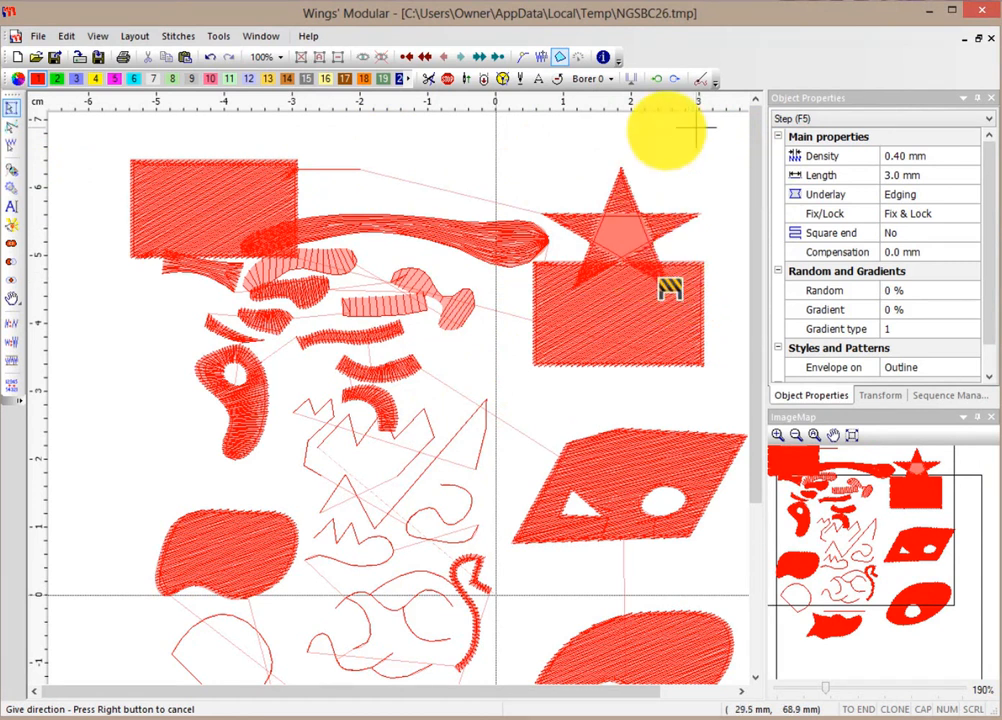
{"action": "left_click", "coordinate": [695, 157]}
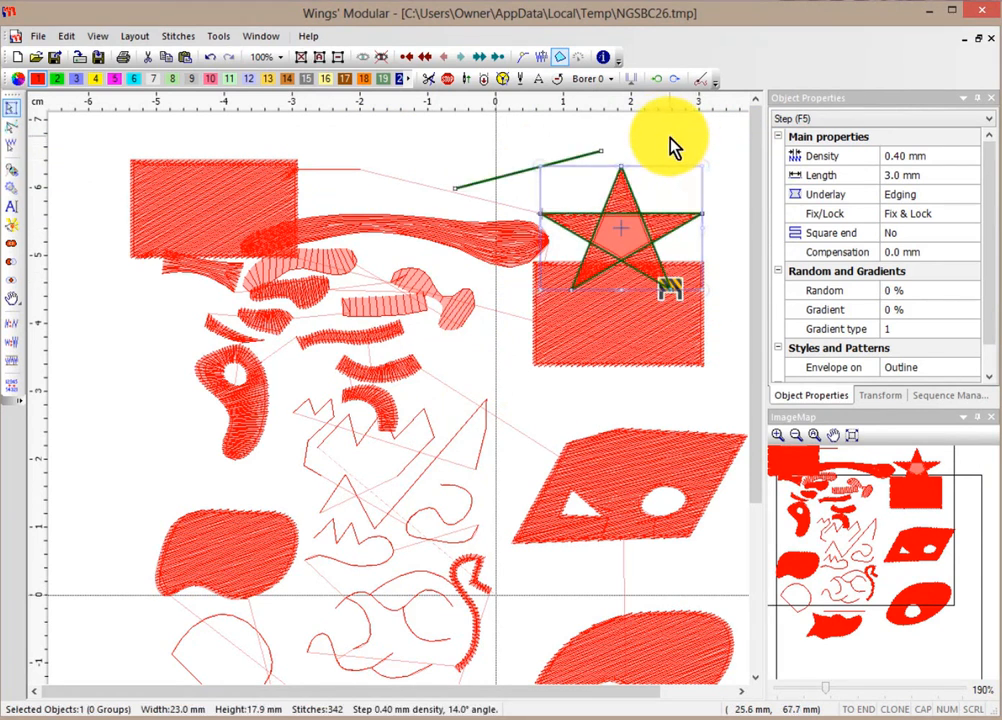
{"action": "left_click", "coordinate": [671, 145]}
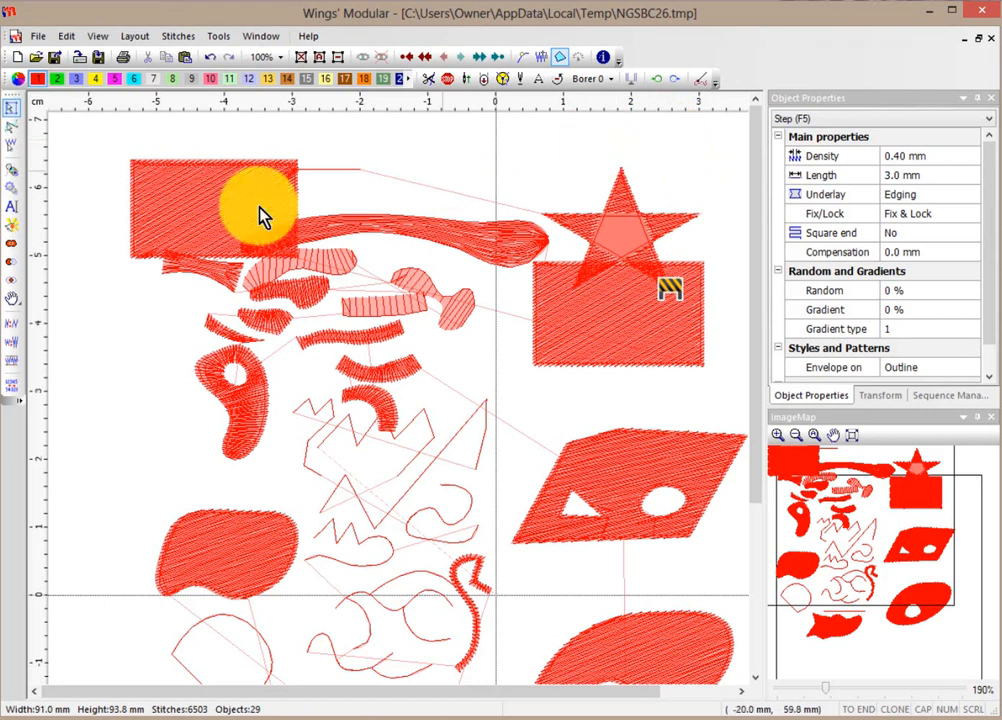
- Start a Step-fill object with a diagonal stitch direction and insert the character h in Segoe Print Bold at 2.5 cm as its outline
{"action": "left_click", "coordinate": [13, 170]}
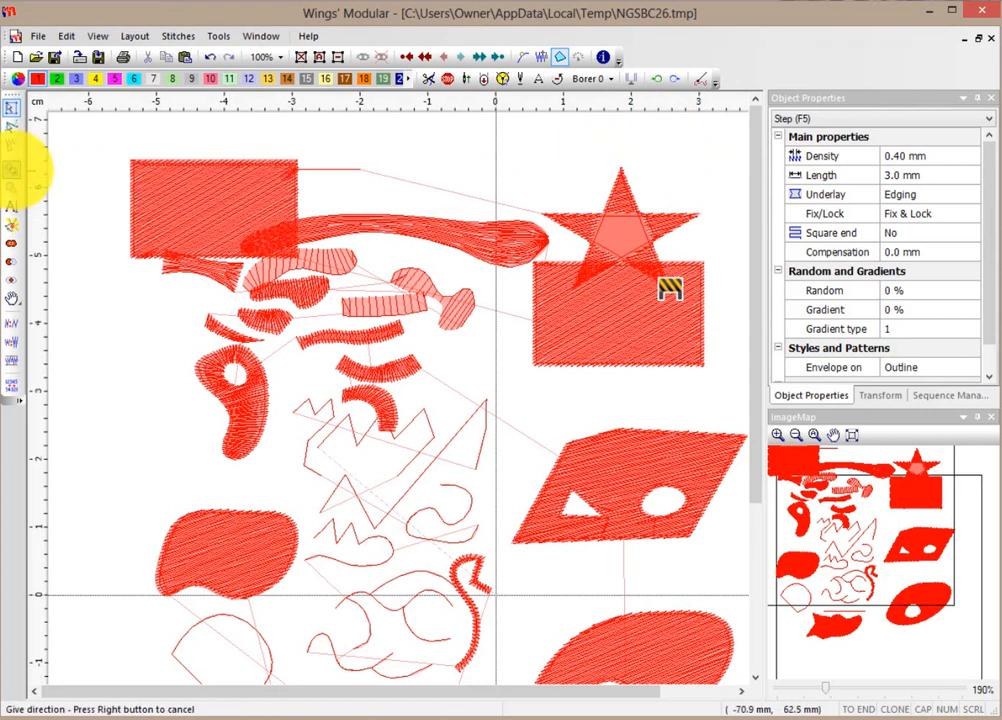
{"action": "left_click", "coordinate": [410, 177]}
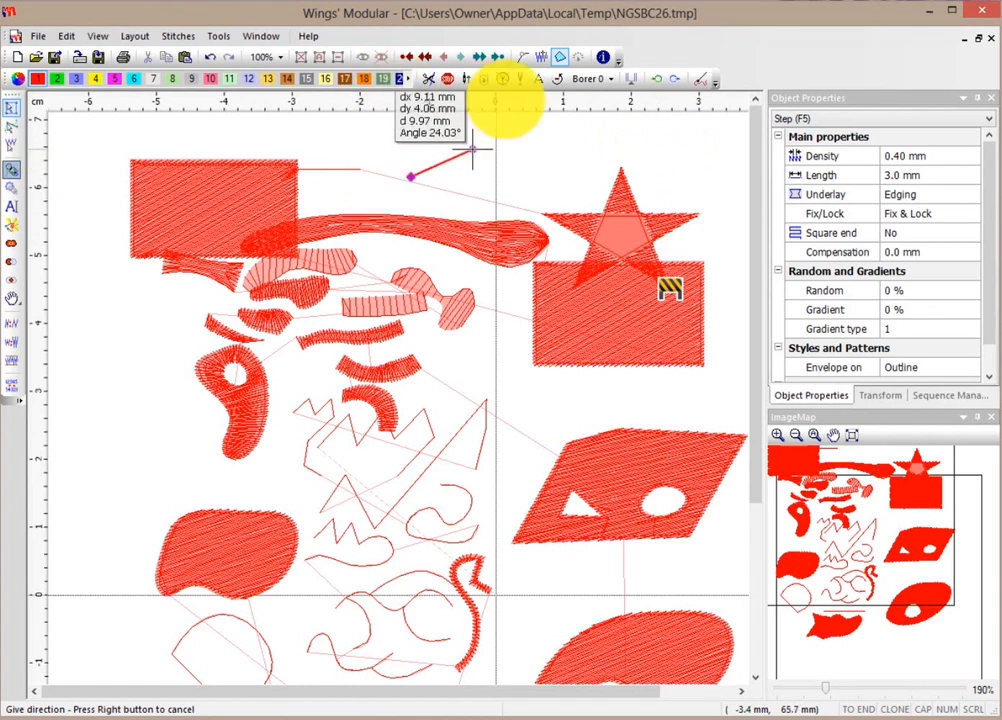
{"action": "left_click", "coordinate": [485, 147]}
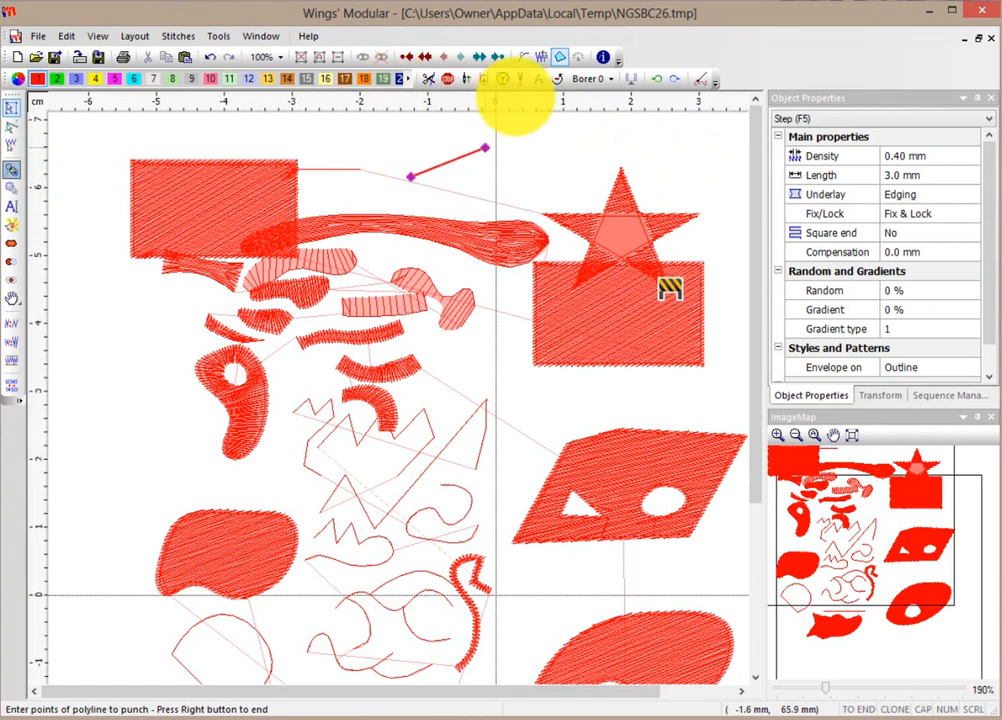
{"action": "right_click", "coordinate": [495, 175]}
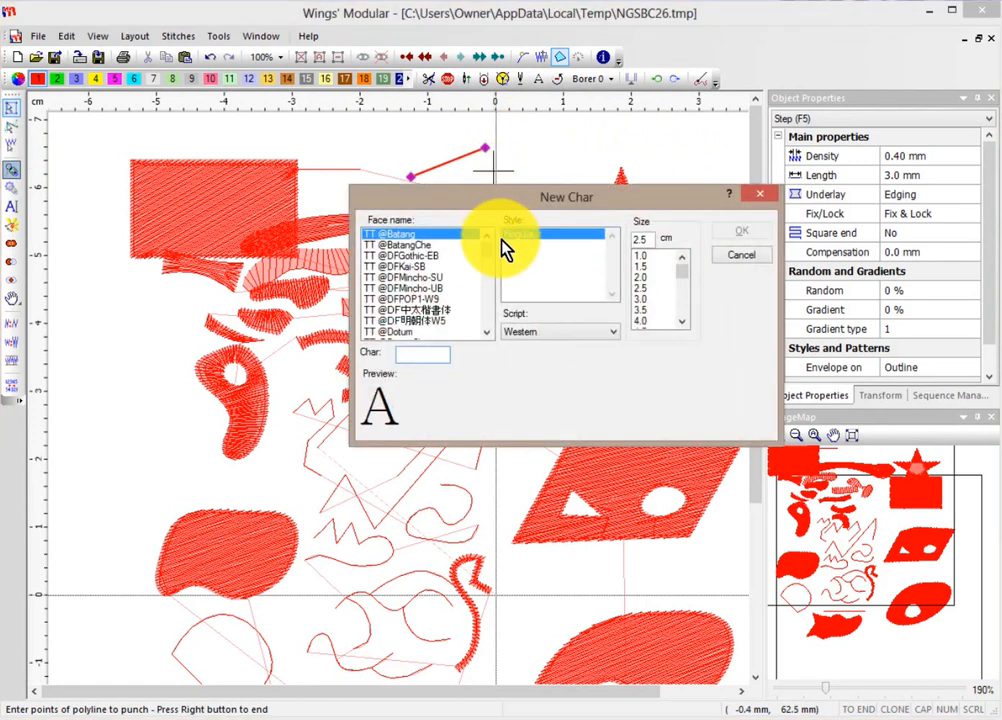
{"action": "left_click_drag", "start_coordinate": [489, 246], "coordinate": [486, 302]}
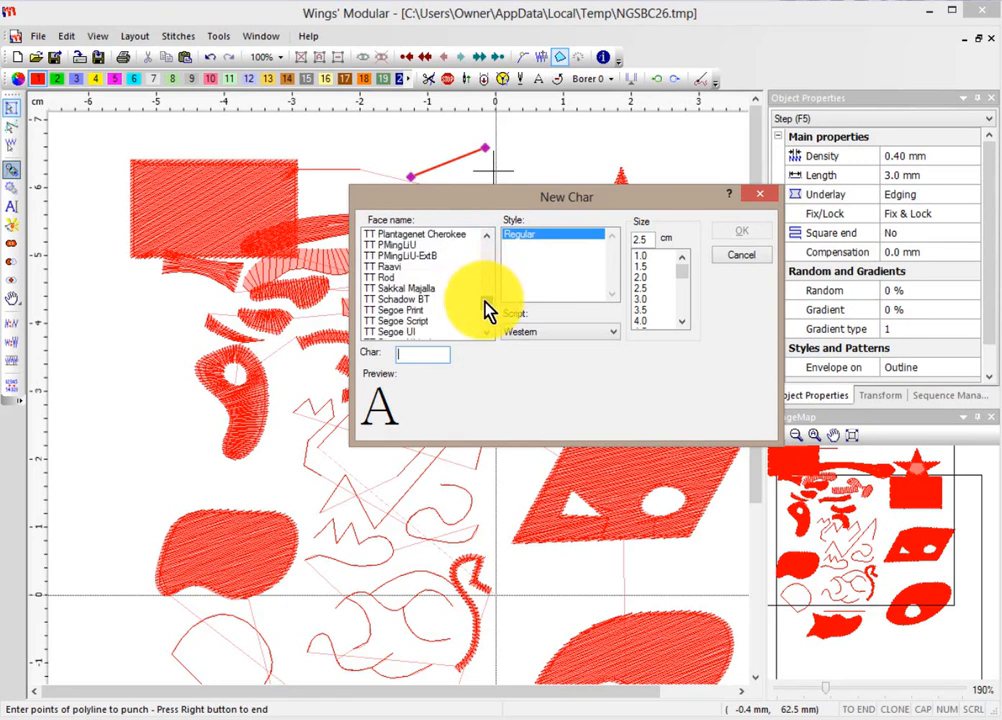
{"action": "left_click", "coordinate": [412, 309]}
{"action": "left_click", "coordinate": [414, 353]}
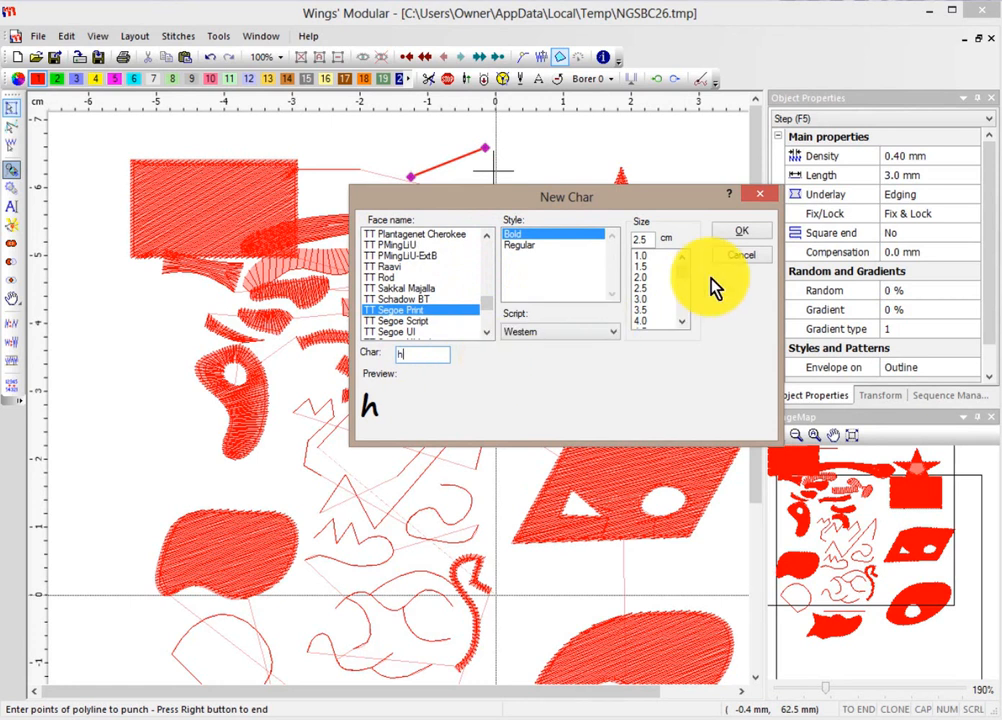
{"action": "left_click", "coordinate": [746, 237]}
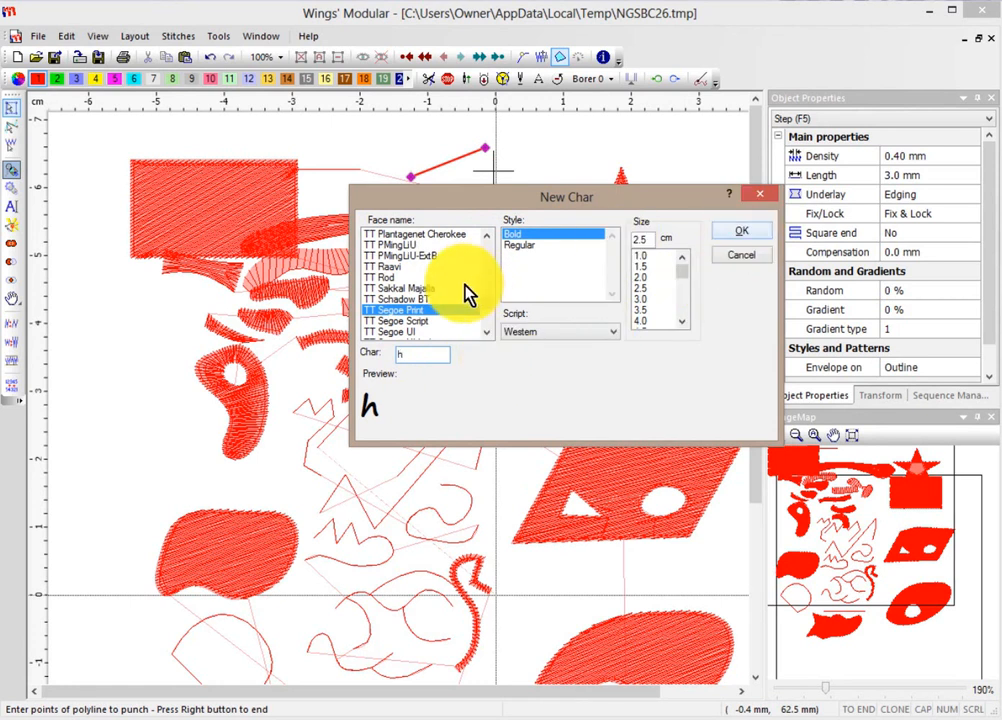
{"action": "left_click", "coordinate": [745, 239]}
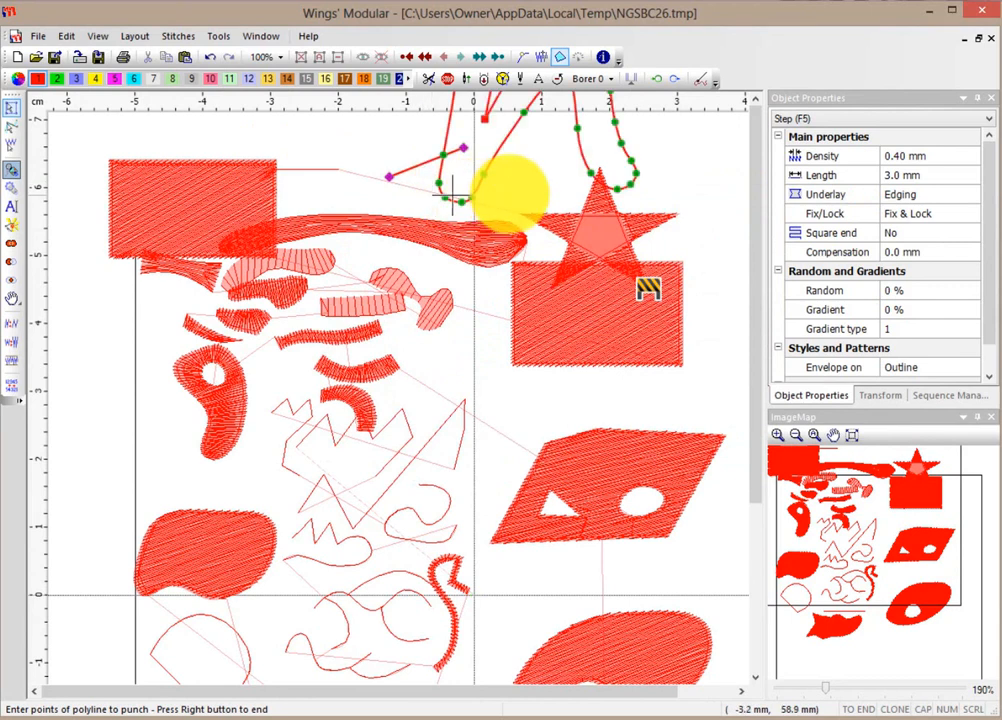
- Complete the letter h with default entry and exit points and end the digitizing command
{"action": "right_click", "coordinate": [452, 194]}
{"action": "right_click", "coordinate": [584, 211]}
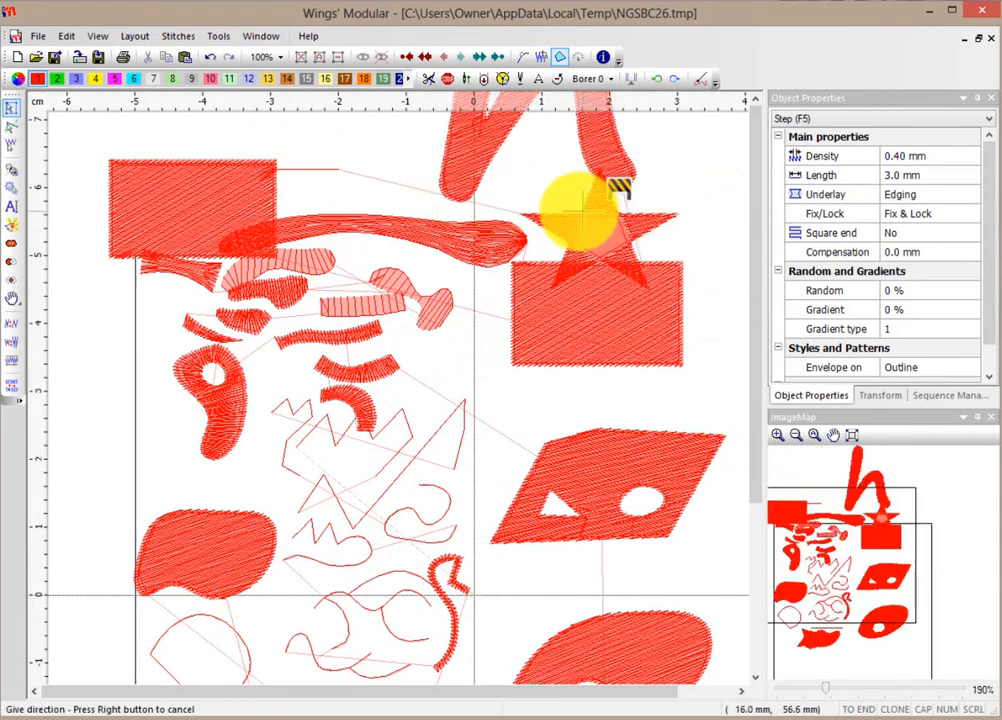
{"action": "scroll", "coordinate": [714, 156], "scroll_direction": "up", "scroll_amount": 2}
{"action": "scroll", "coordinate": [714, 156], "scroll_direction": "down", "scroll_amount": 3}
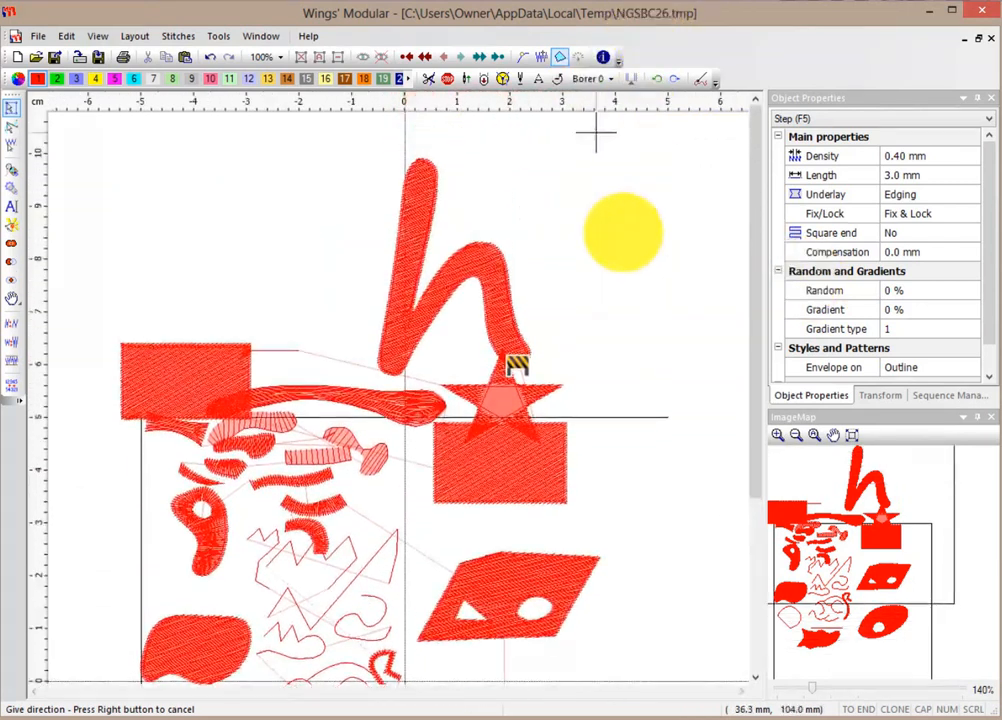
{"action": "left_click", "coordinate": [547, 204]}
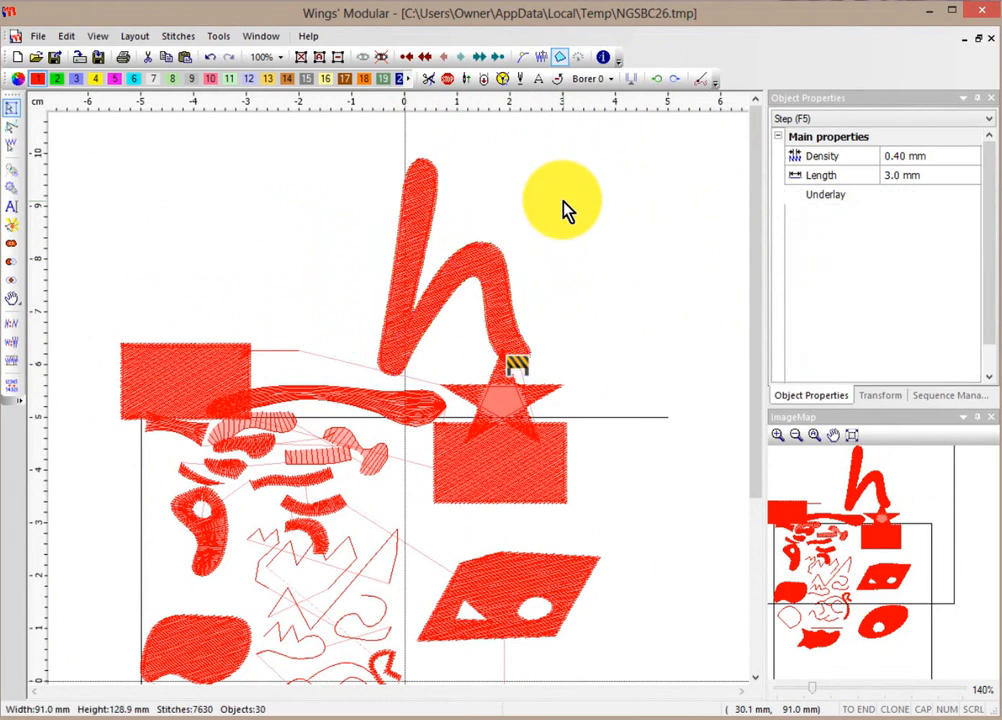
- Open the symbol library and browse the Webdings and Wingdings characters
{"action": "left_click", "coordinate": [215, 38]}
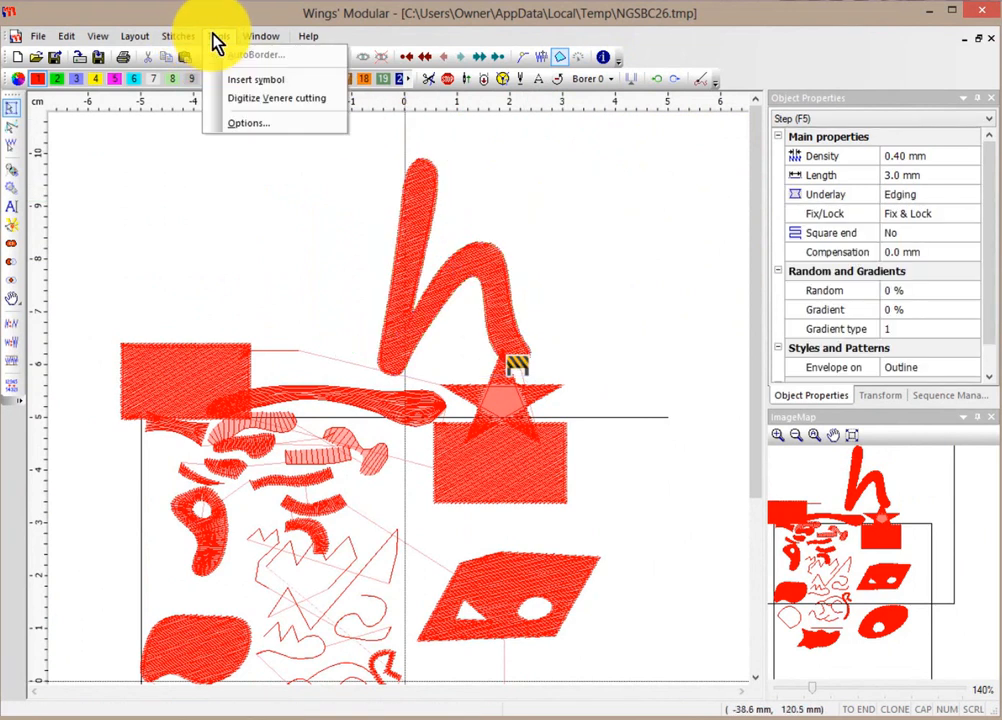
{"action": "left_click", "coordinate": [245, 80]}
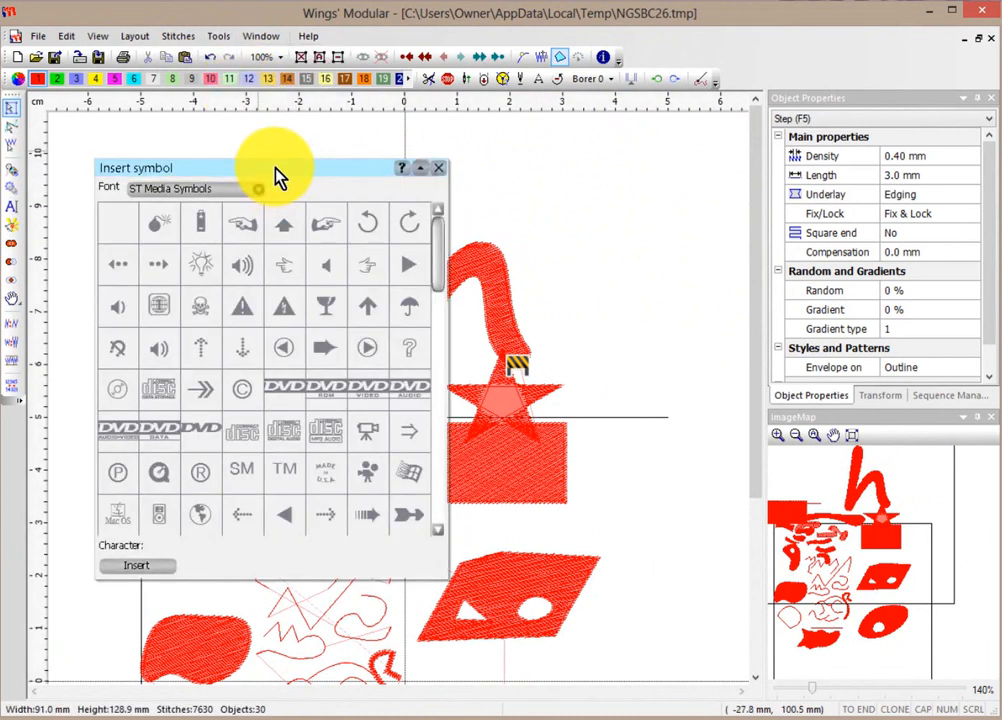
{"action": "left_click_drag", "start_coordinate": [272, 165], "coordinate": [391, 129]}
{"action": "left_click", "coordinate": [302, 149]}
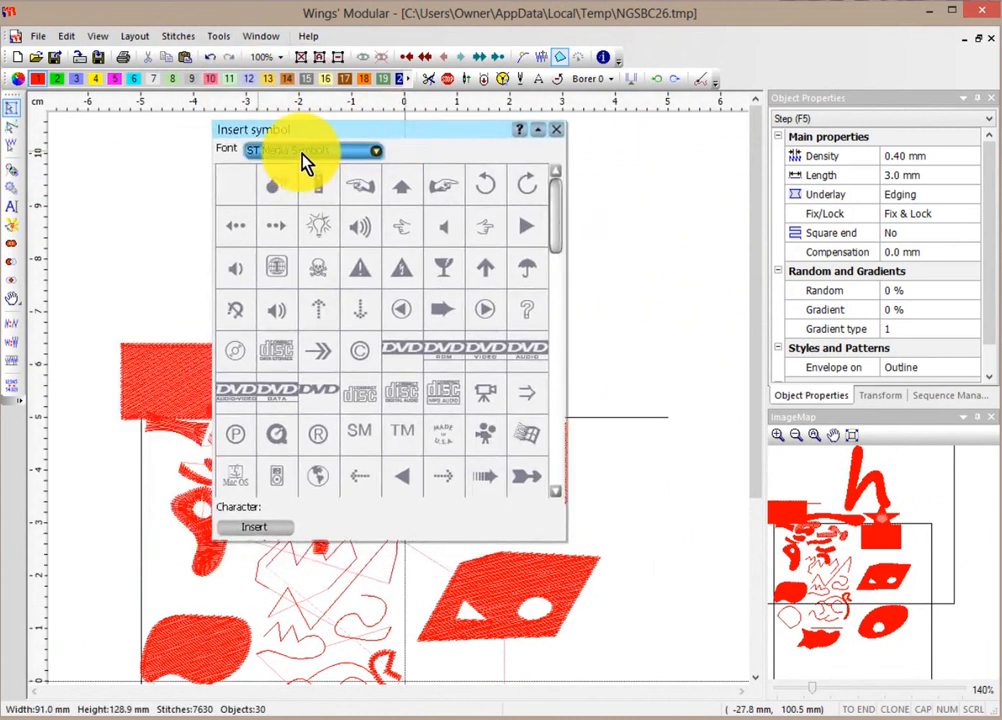
{"action": "scroll", "coordinate": [382, 232], "scroll_direction": "down", "scroll_amount": 1}
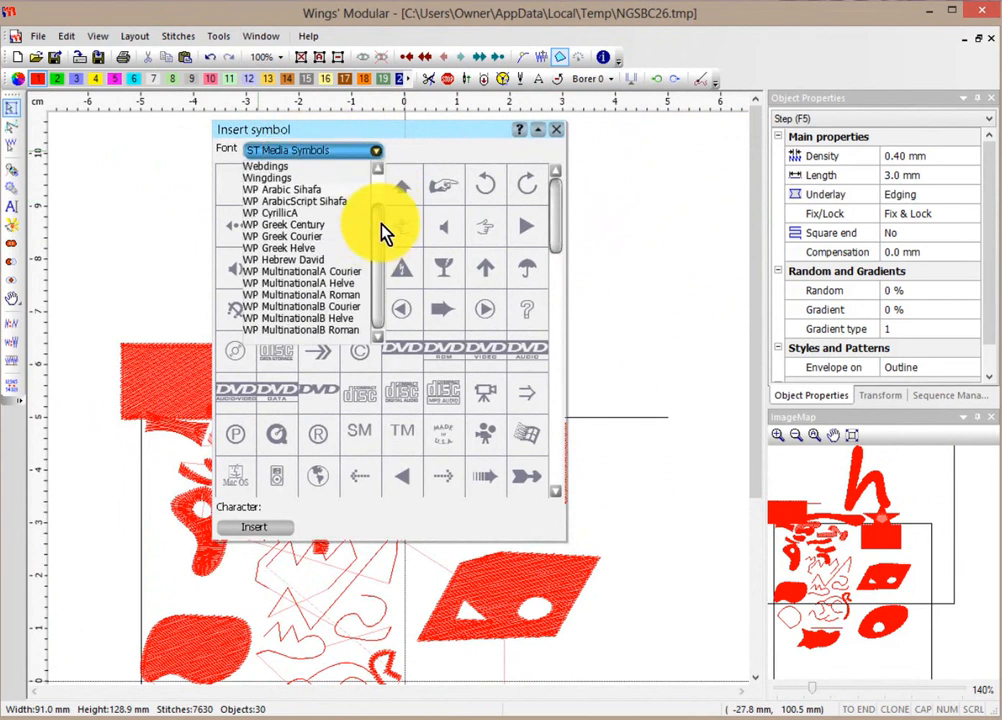
{"action": "left_click_drag", "start_coordinate": [381, 223], "coordinate": [377, 193]}
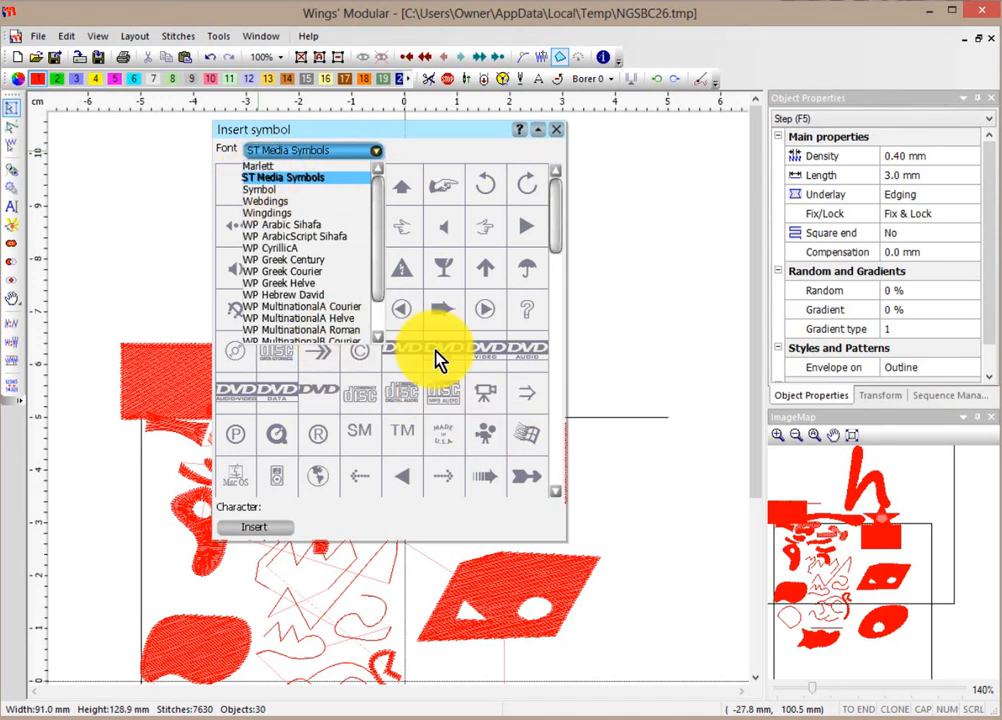
{"action": "left_click", "coordinate": [266, 201]}
{"action": "left_click", "coordinate": [271, 151]}
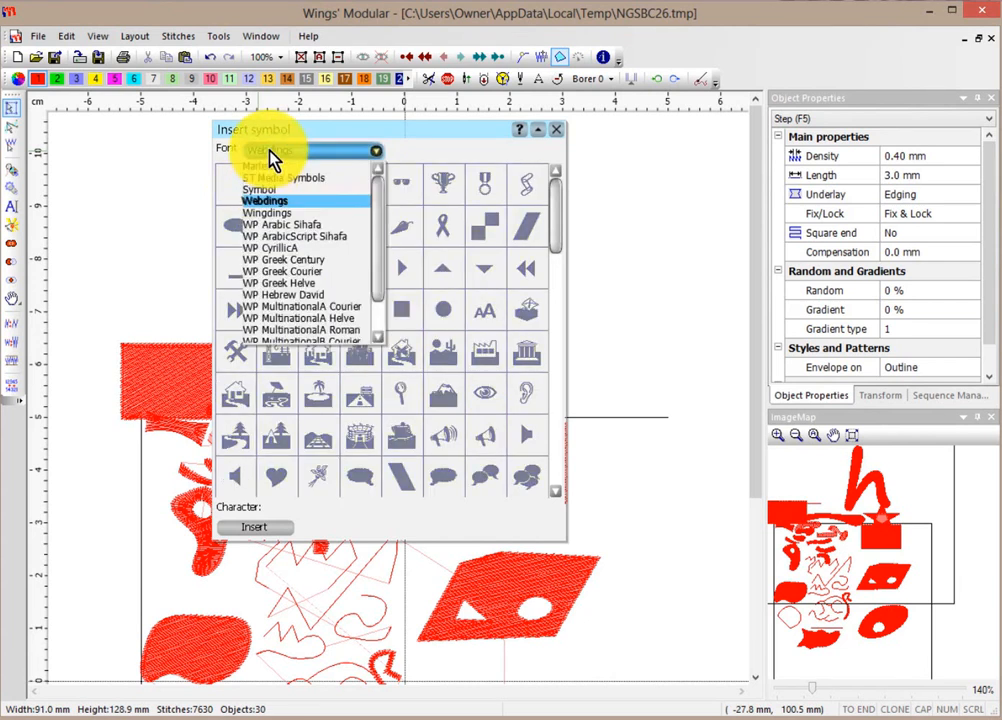
{"action": "left_click", "coordinate": [278, 213]}
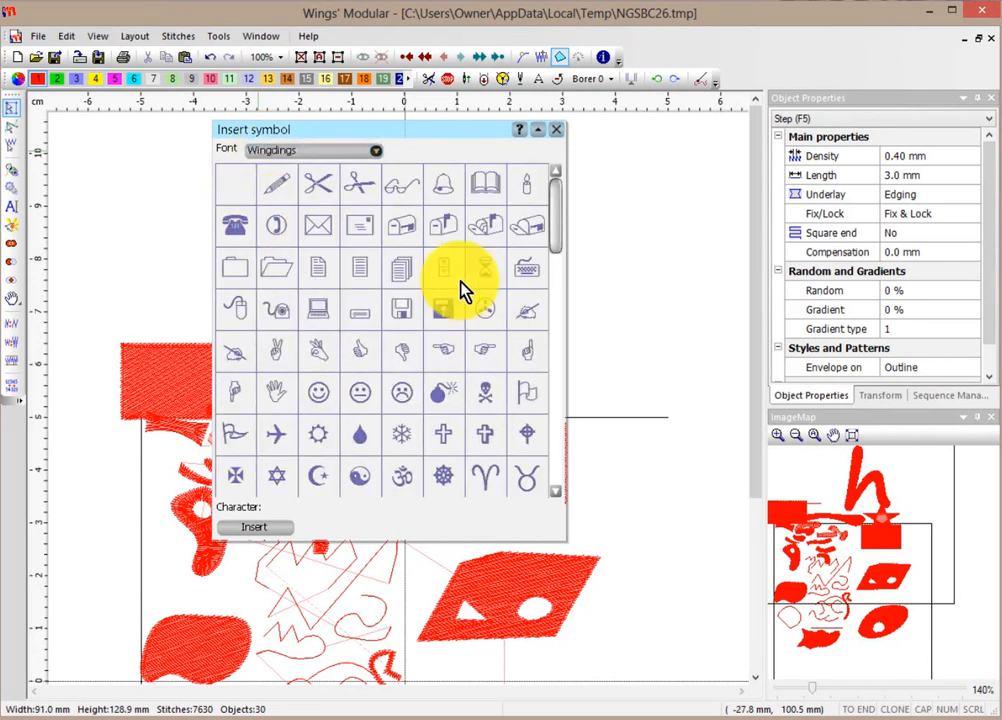
- Insert the lowercase curled beta from the WP Greek Century font beside the letter h, about 25 mm wide and 30 mm high
{"action": "left_click", "coordinate": [296, 151]}
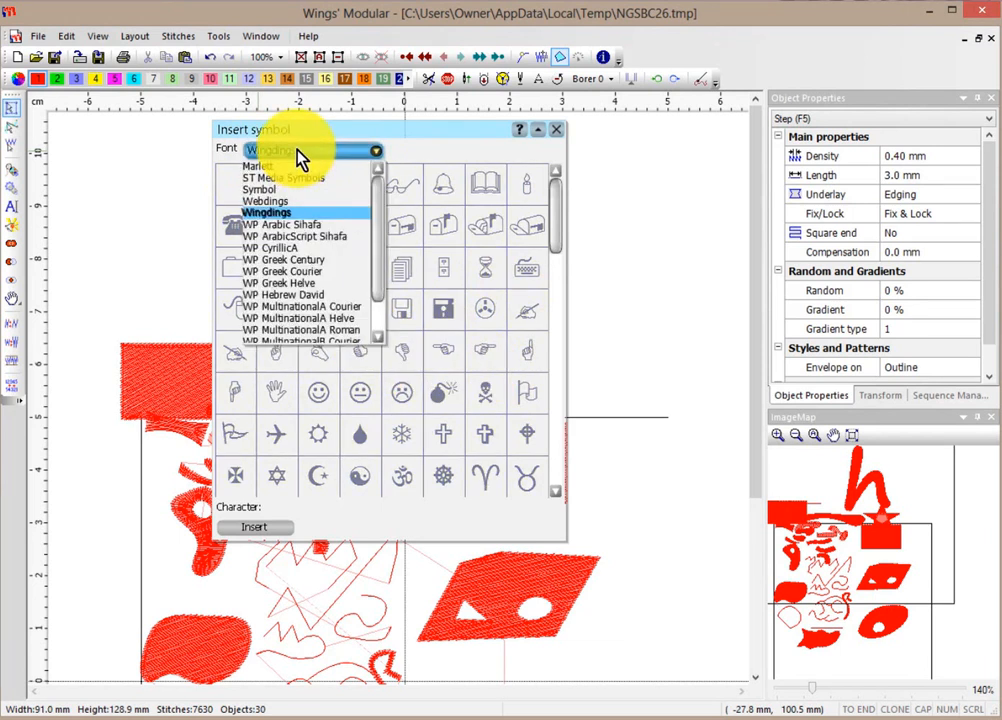
{"action": "left_click", "coordinate": [293, 260]}
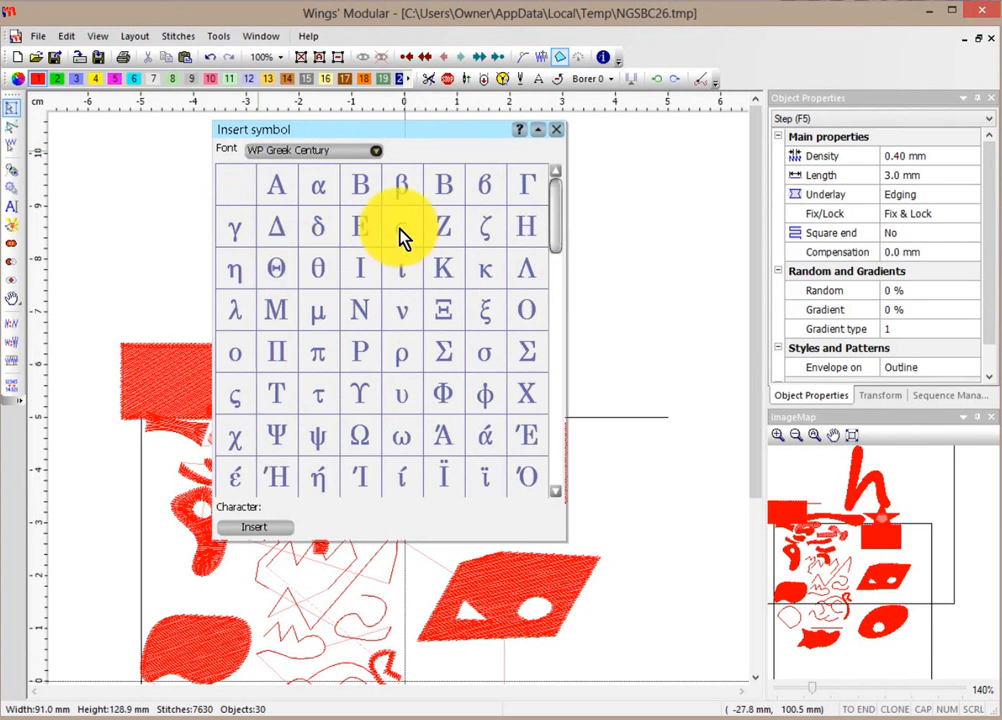
{"action": "left_click", "coordinate": [481, 190]}
{"action": "left_click", "coordinate": [282, 527]}
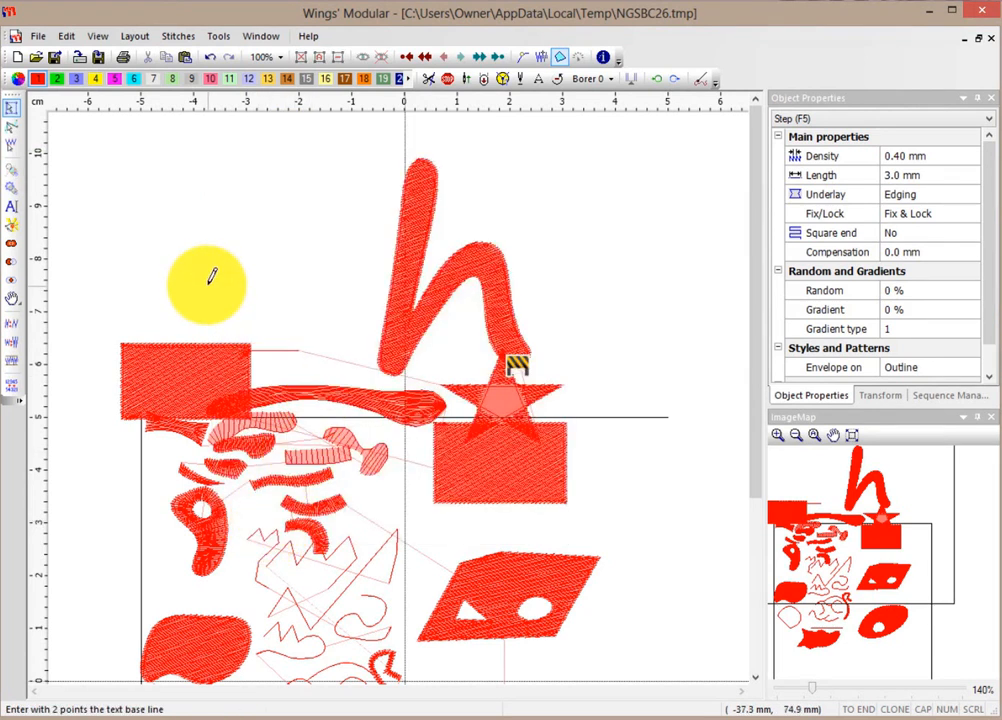
{"action": "left_click", "coordinate": [207, 286]}
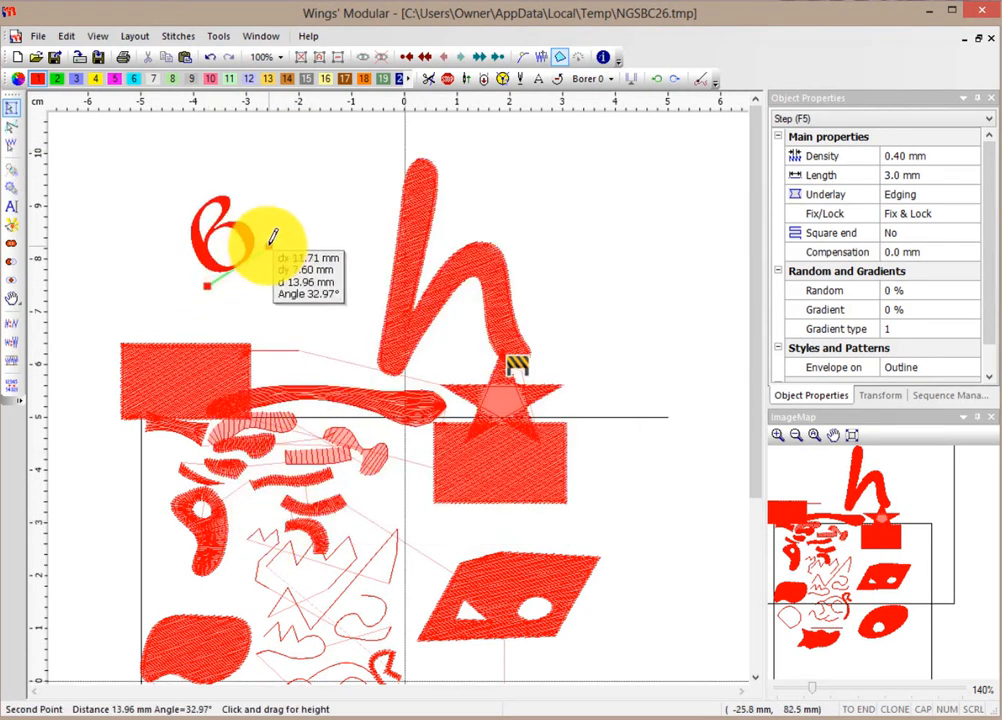
{"action": "left_click", "coordinate": [372, 274]}
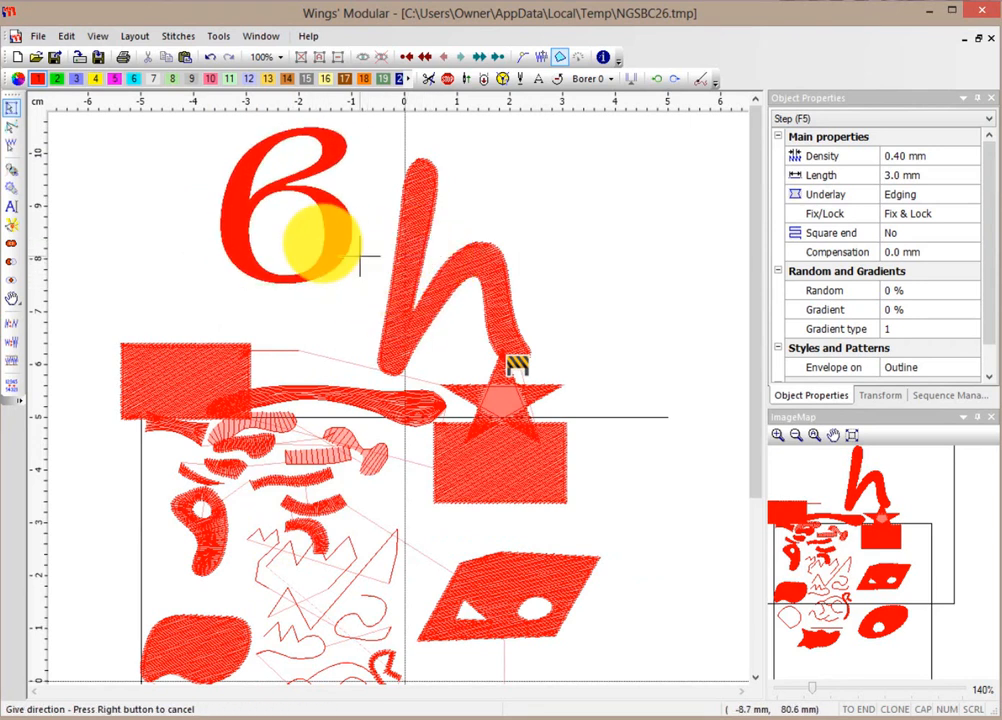
- Give the Greek symbol a diagonal stitch direction, close the symbol library and deselect the symbol
{"action": "left_click", "coordinate": [362, 258]}
{"action": "left_click", "coordinate": [385, 245]}
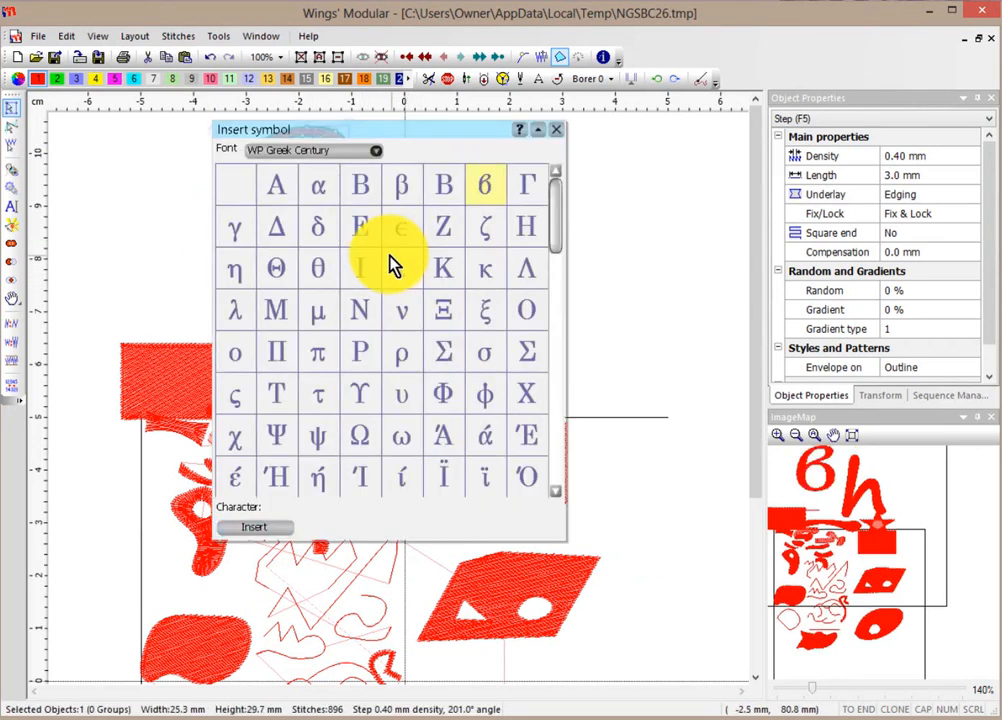
{"action": "left_click", "coordinate": [556, 130]}
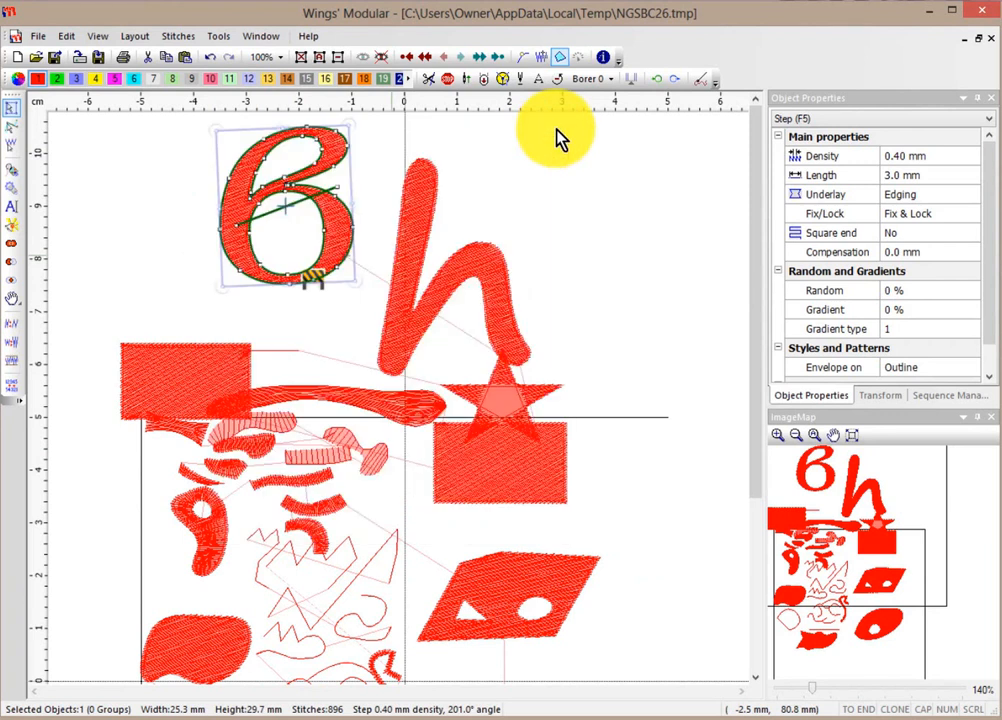
{"action": "left_click", "coordinate": [540, 180]}
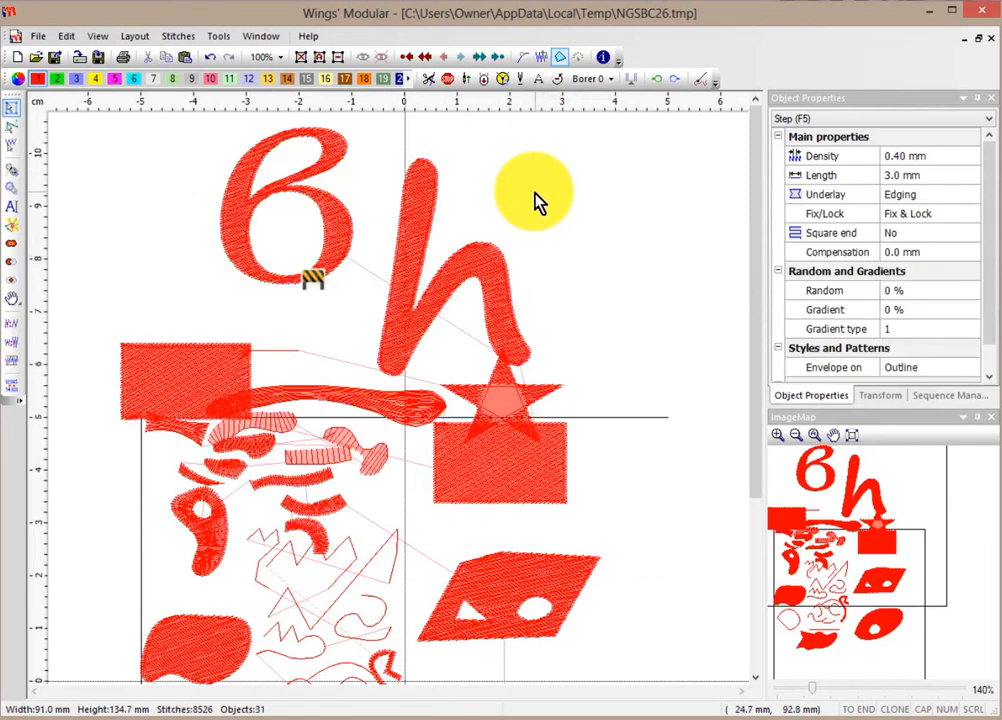